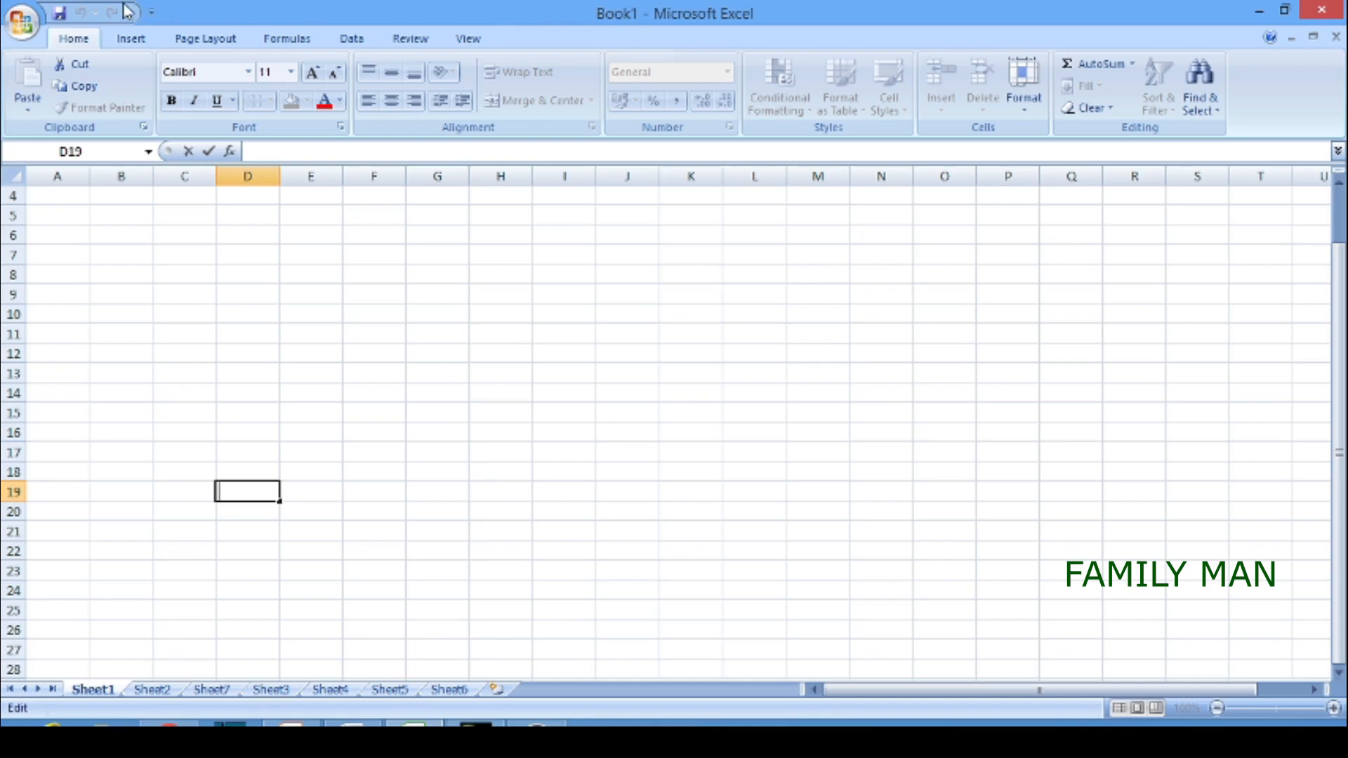
click(19, 26)
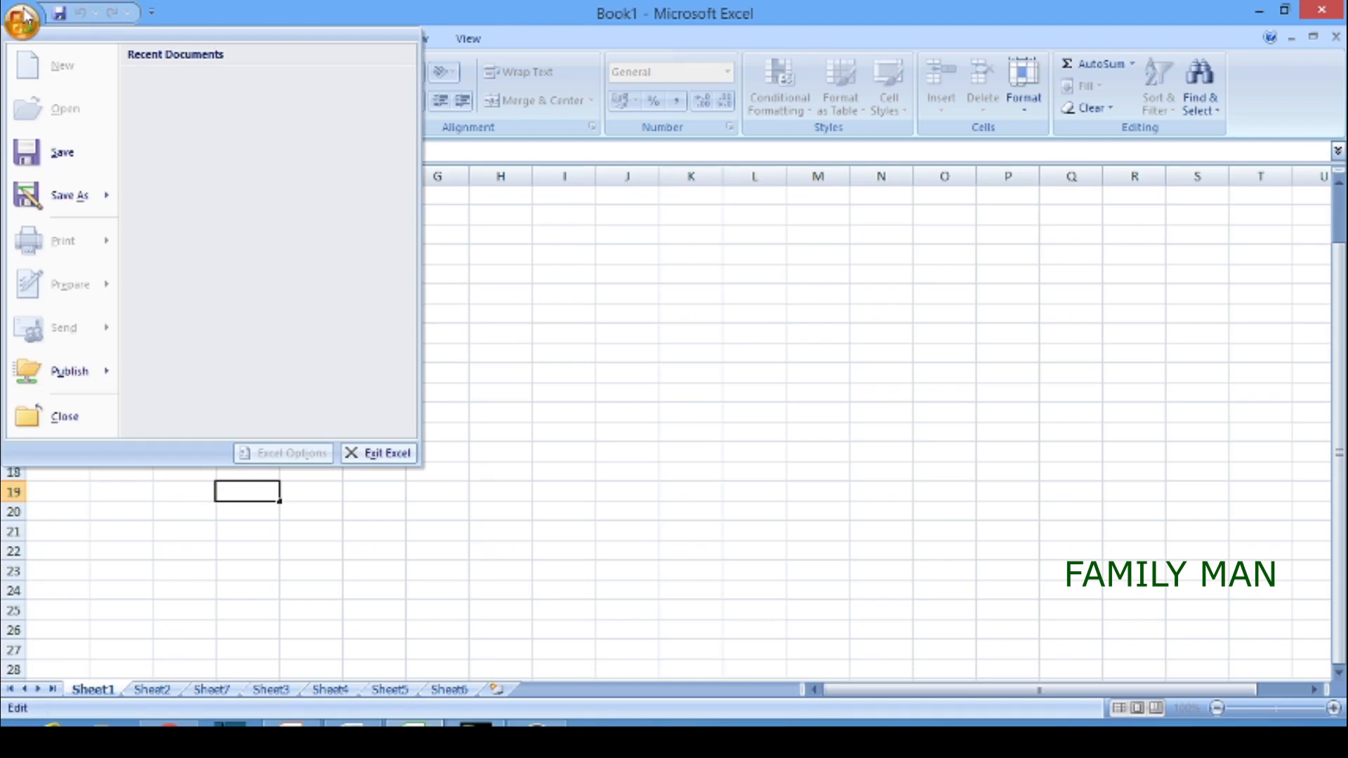
click(23, 15)
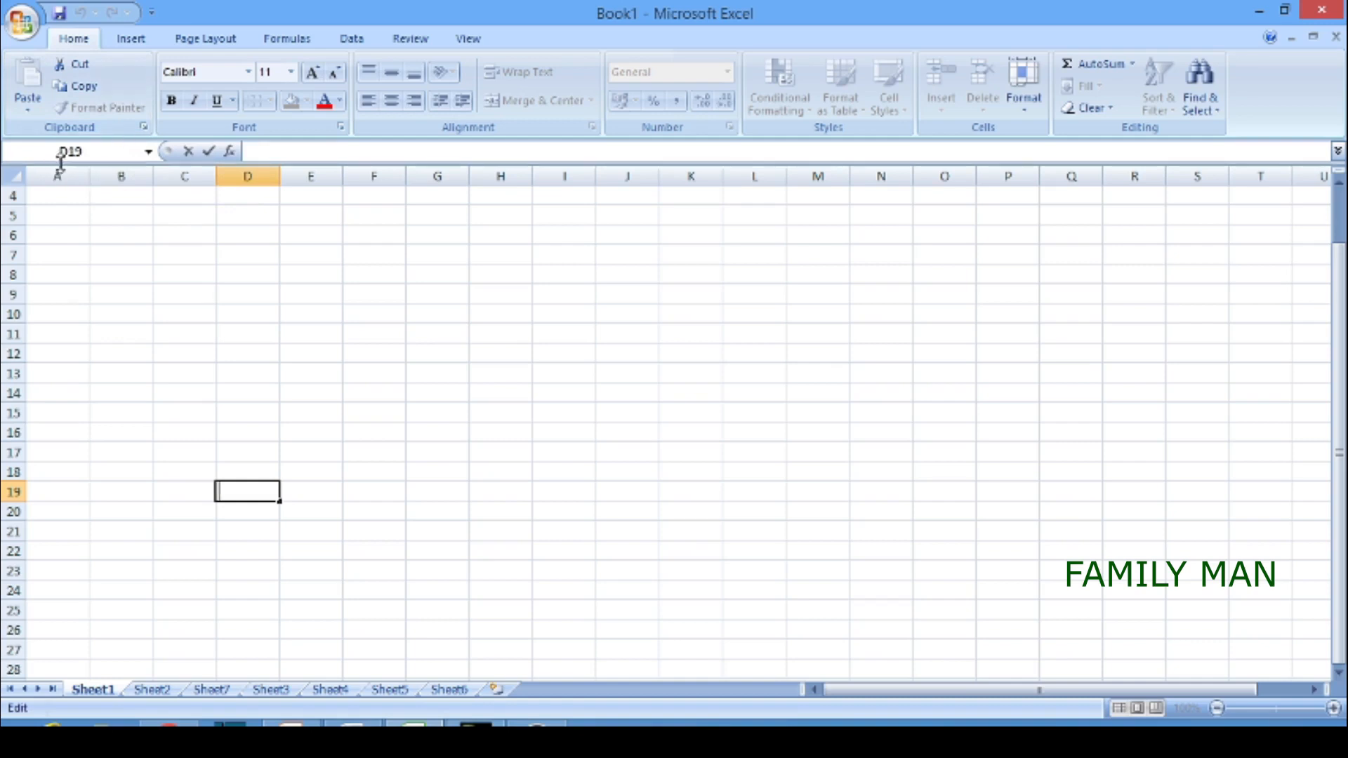
click(232, 433)
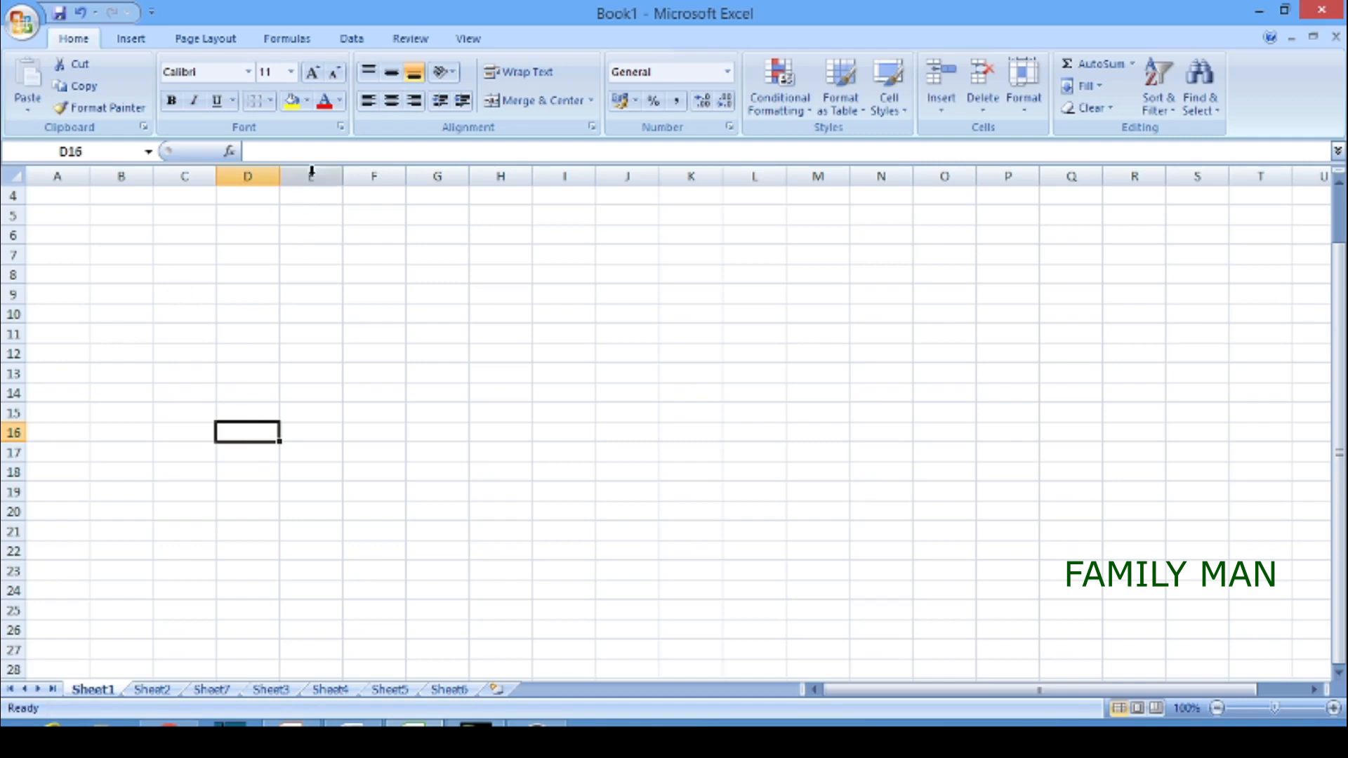
click(321, 156)
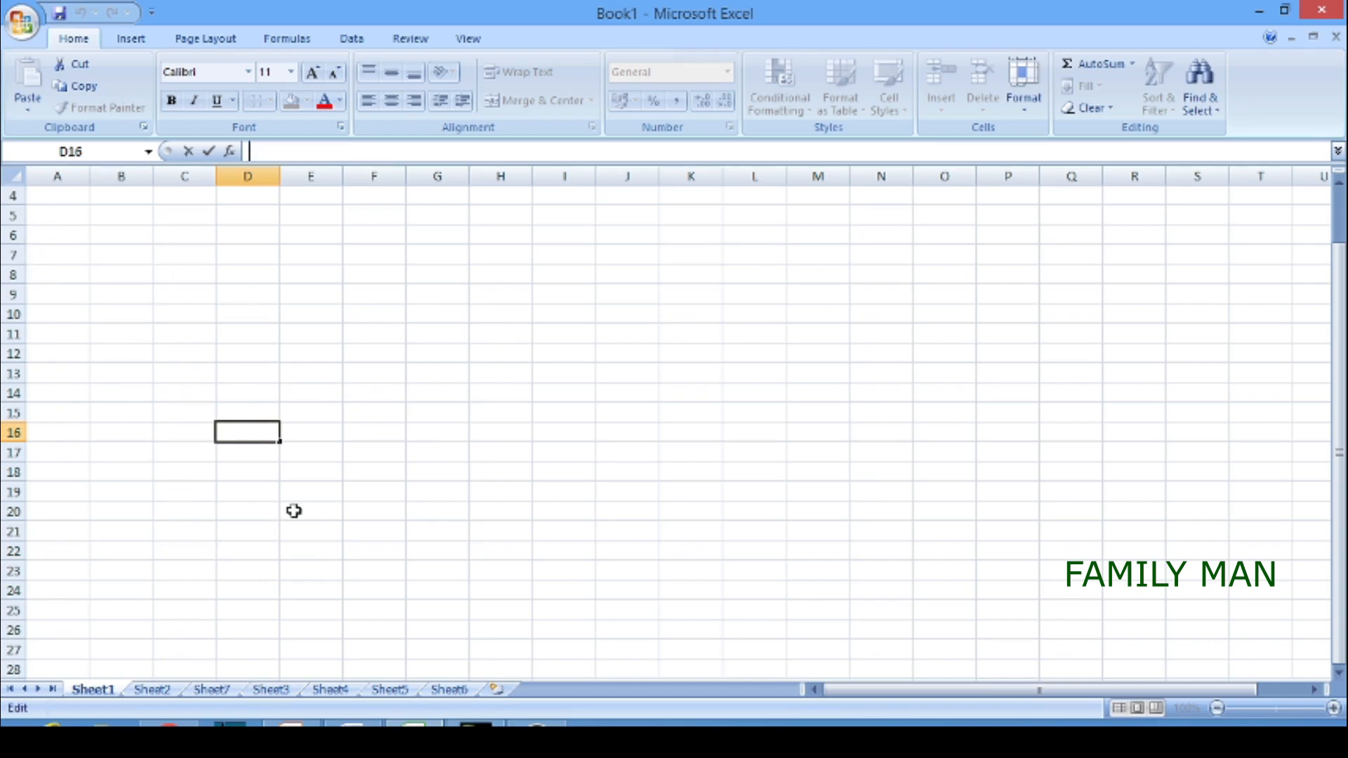
click(348, 390)
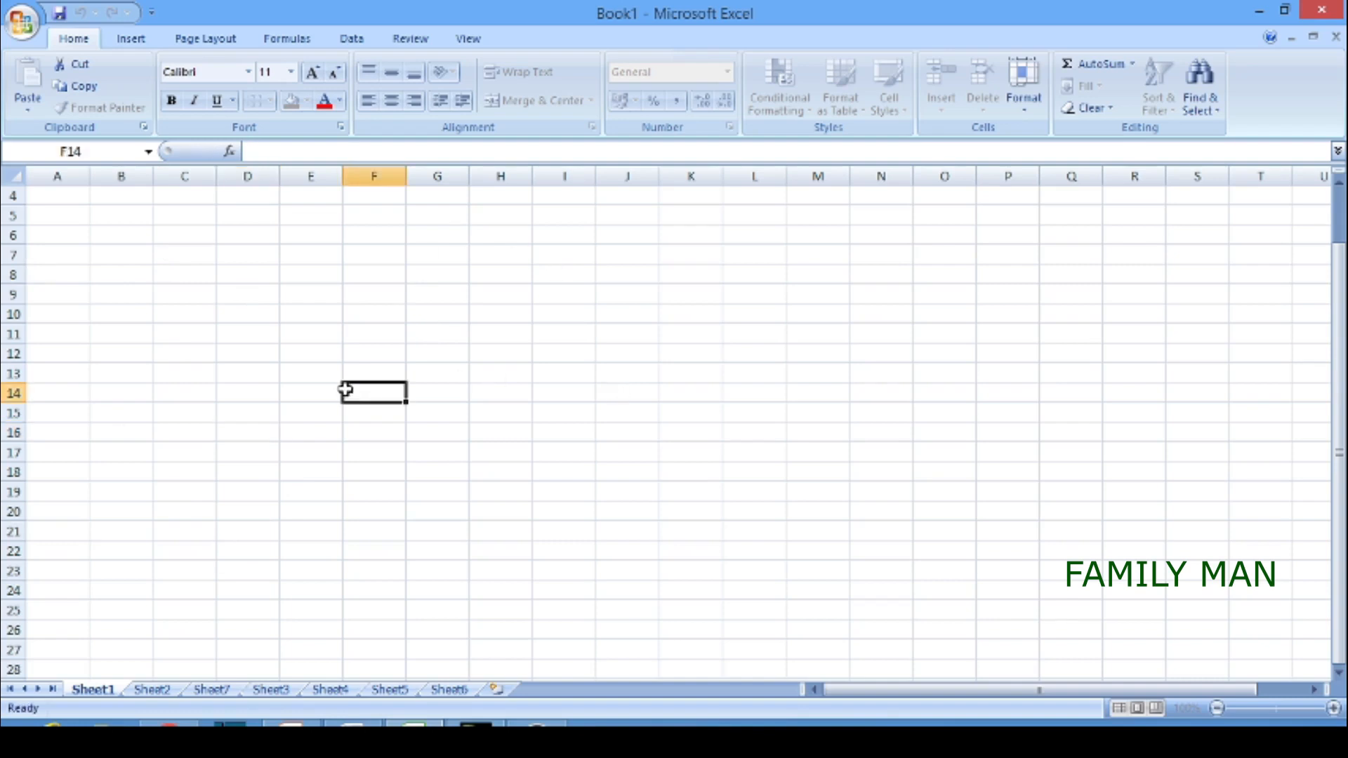
click(331, 391)
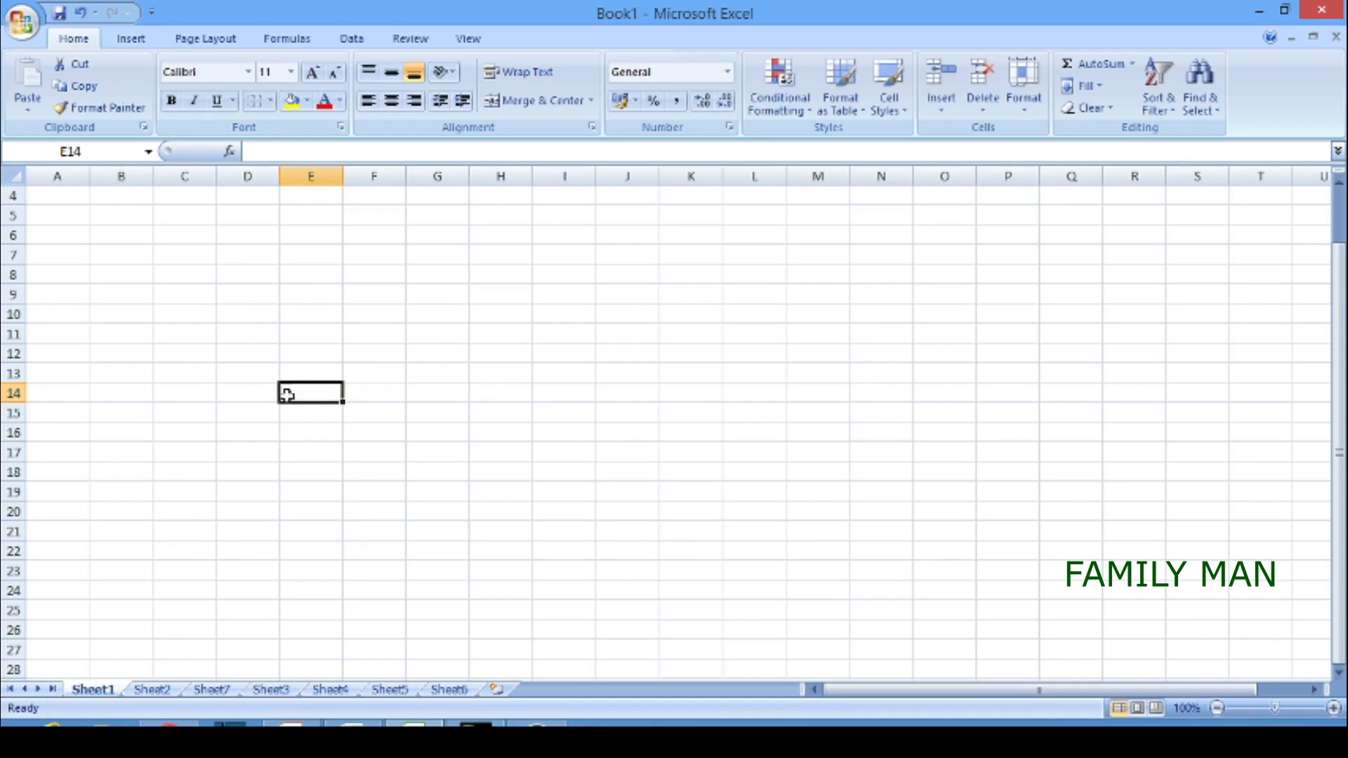
click(295, 373)
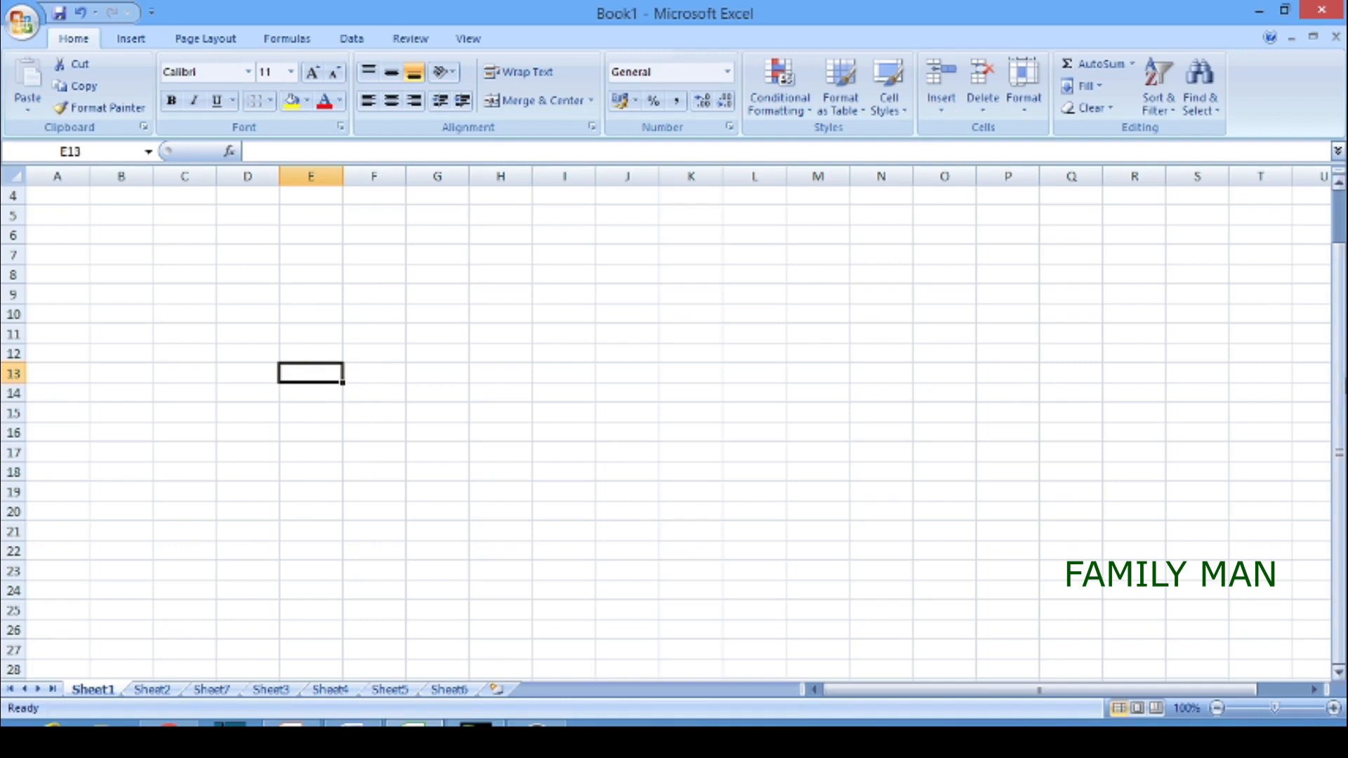
mouse_move(1343, 378)
mouse_down()
mouse_move(1342, 288)
mouse_move(1343, 378)
mouse_up()
drag(1120, 690, 1208, 667)
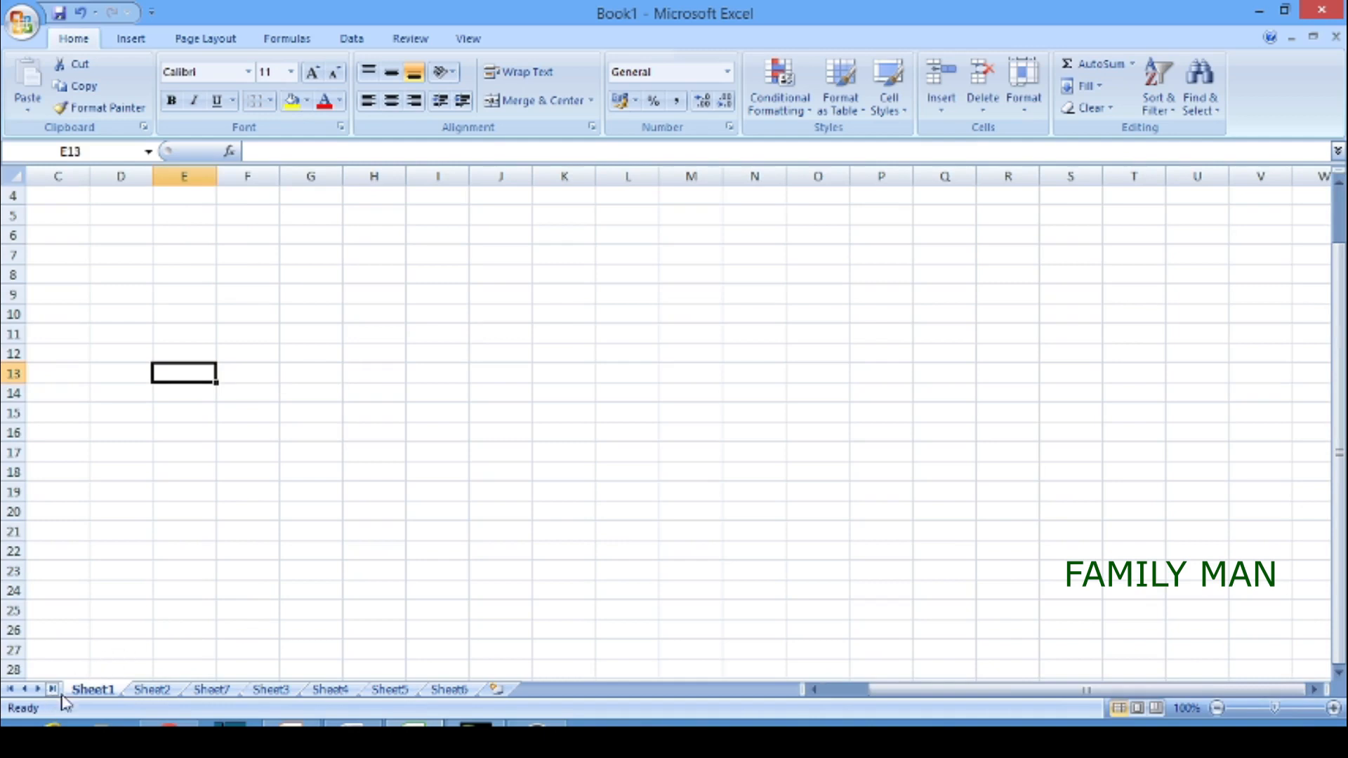
click(143, 695)
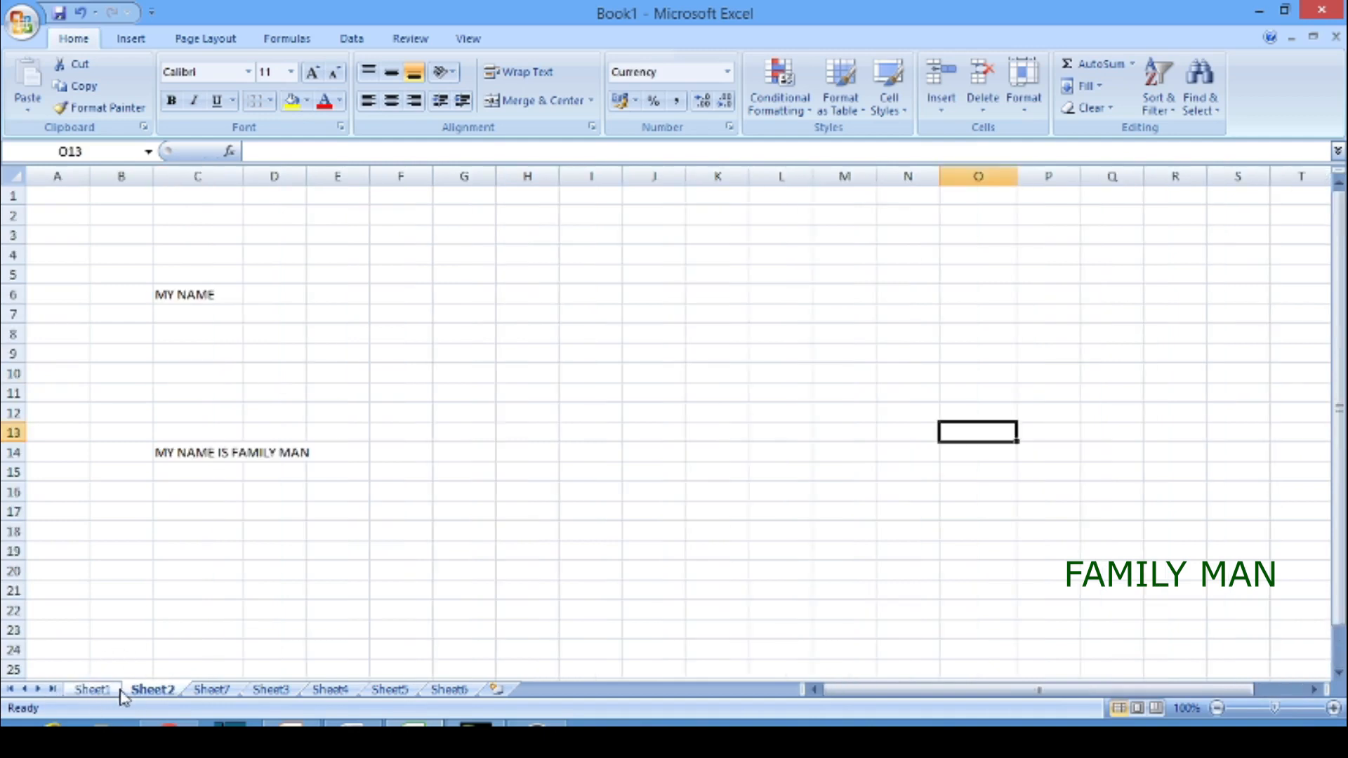
click(99, 689)
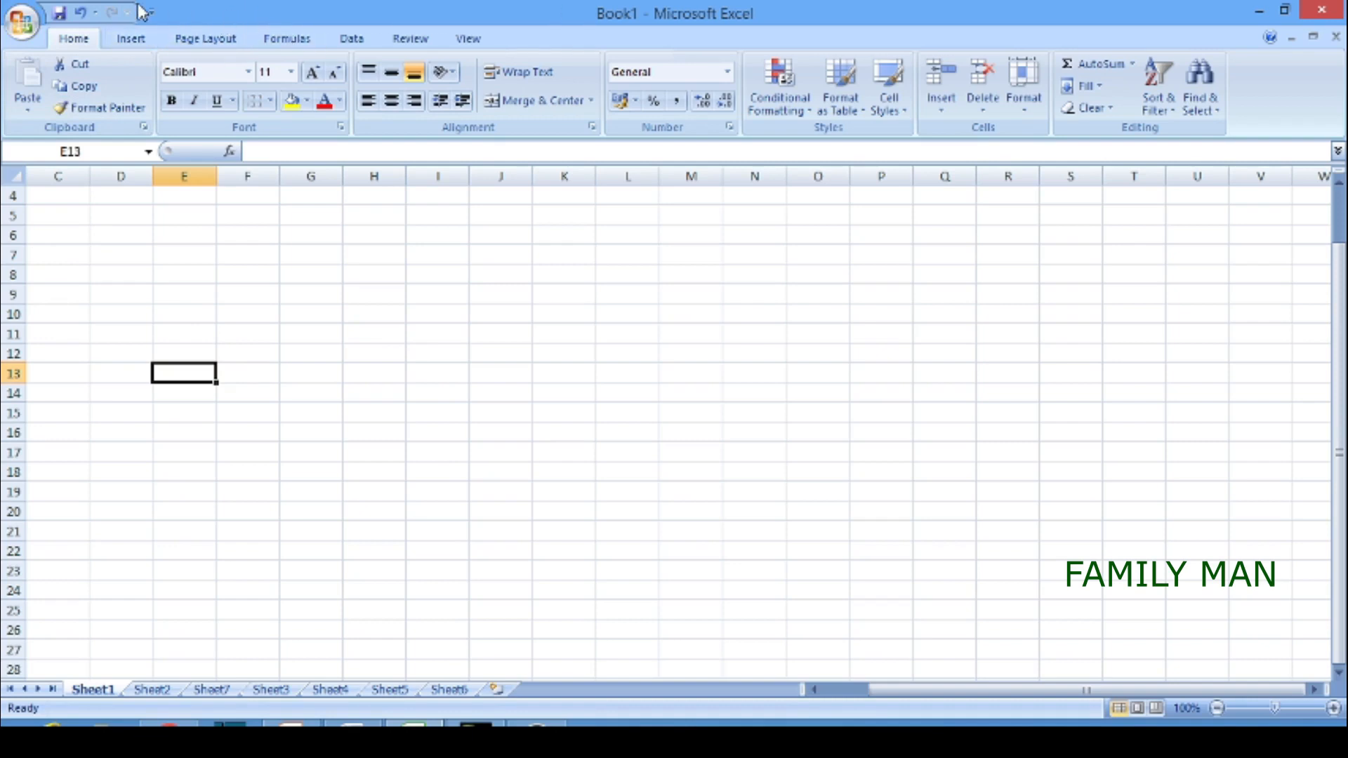
click(25, 28)
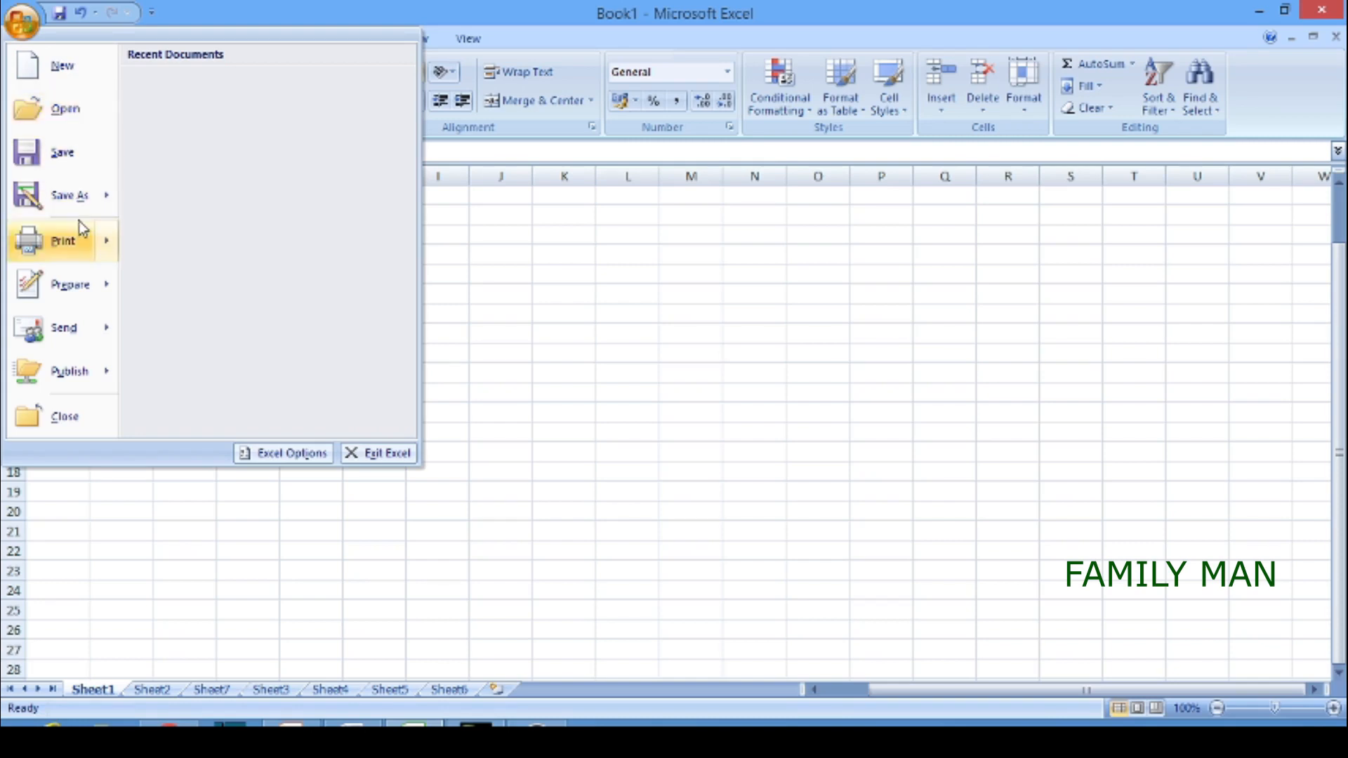
mouse_move(79, 205)
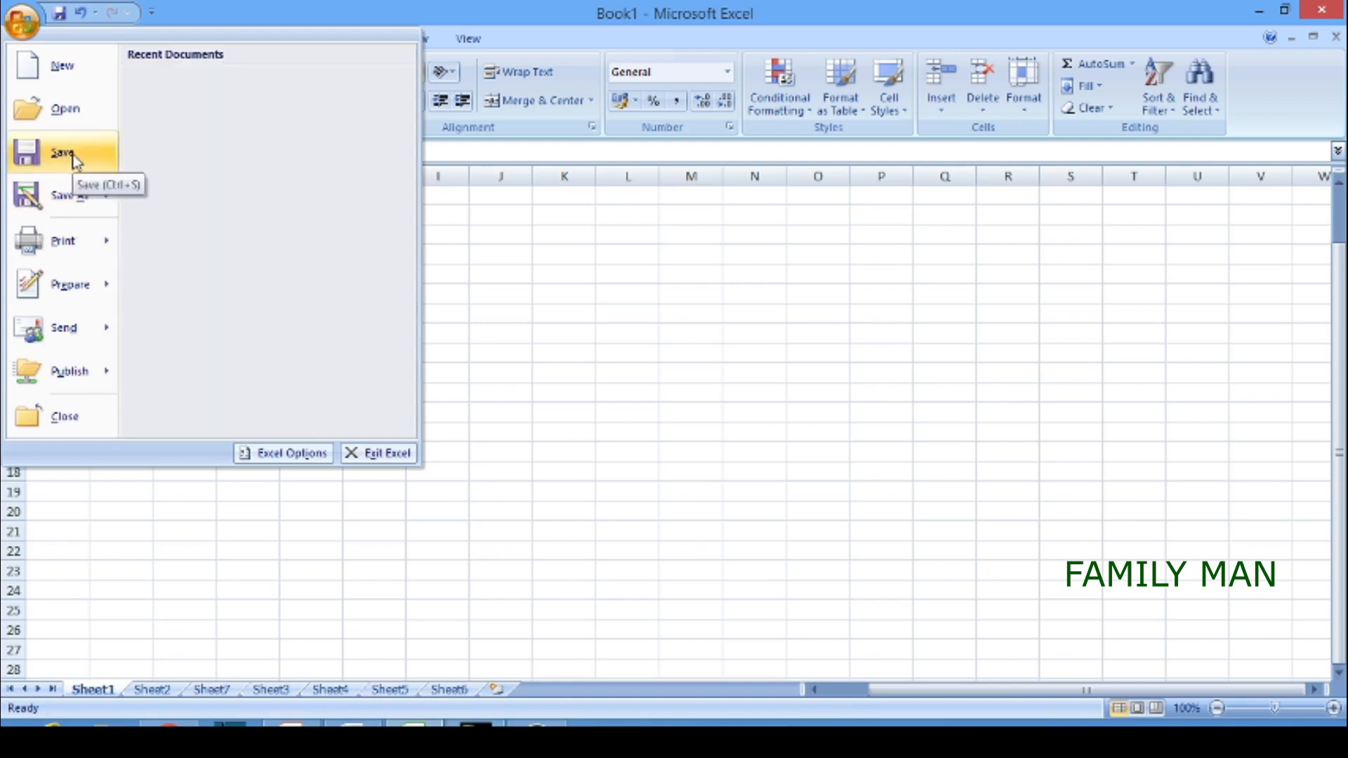
mouse_move(90, 257)
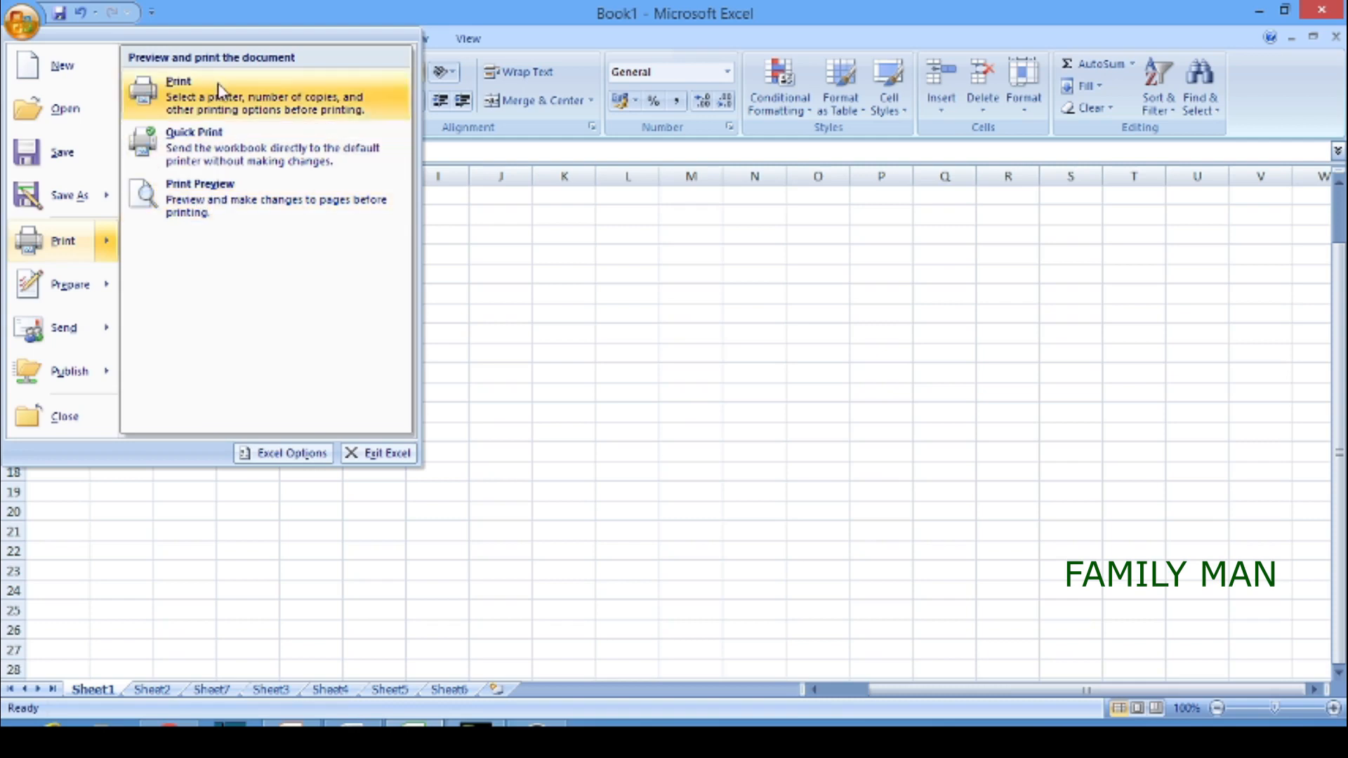
click(515, 417)
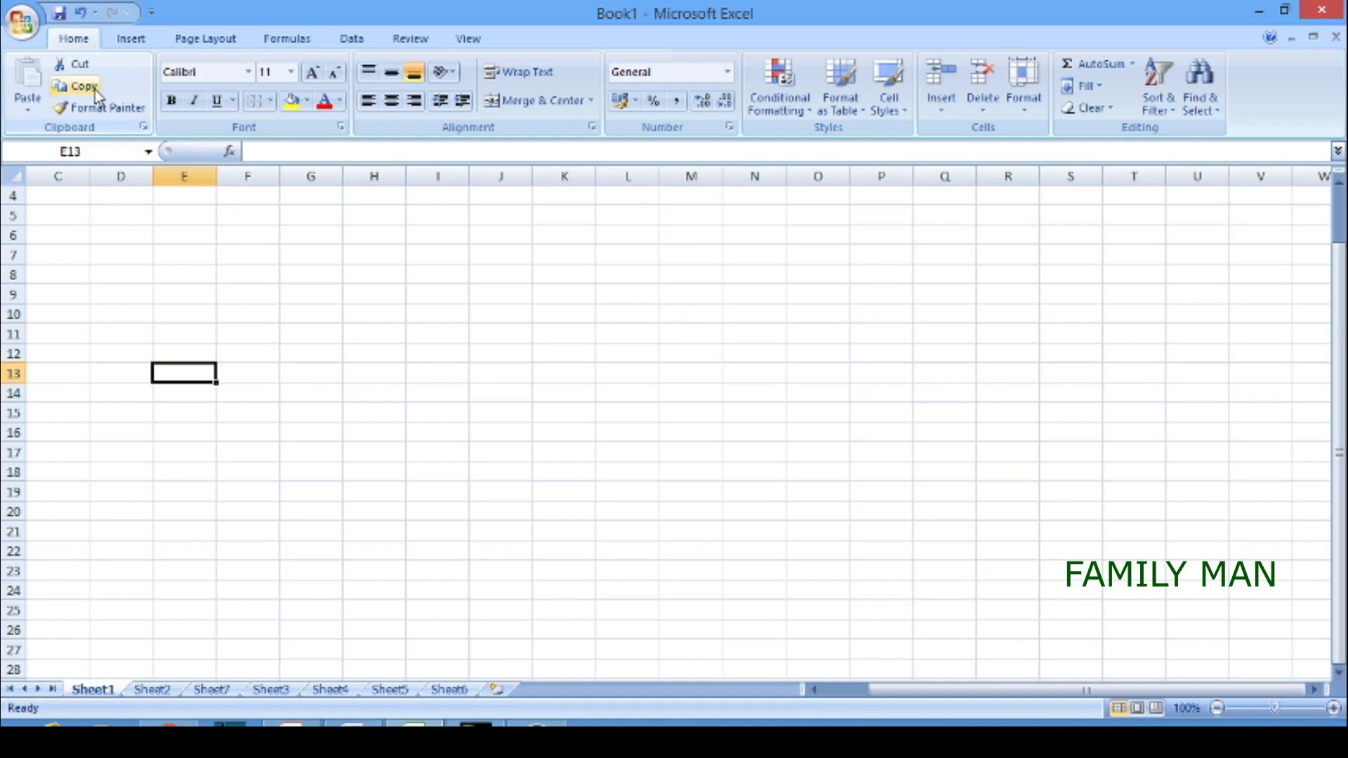
Step: Enter the text "family man" in cell E9 of Sheet1
click(184, 300)
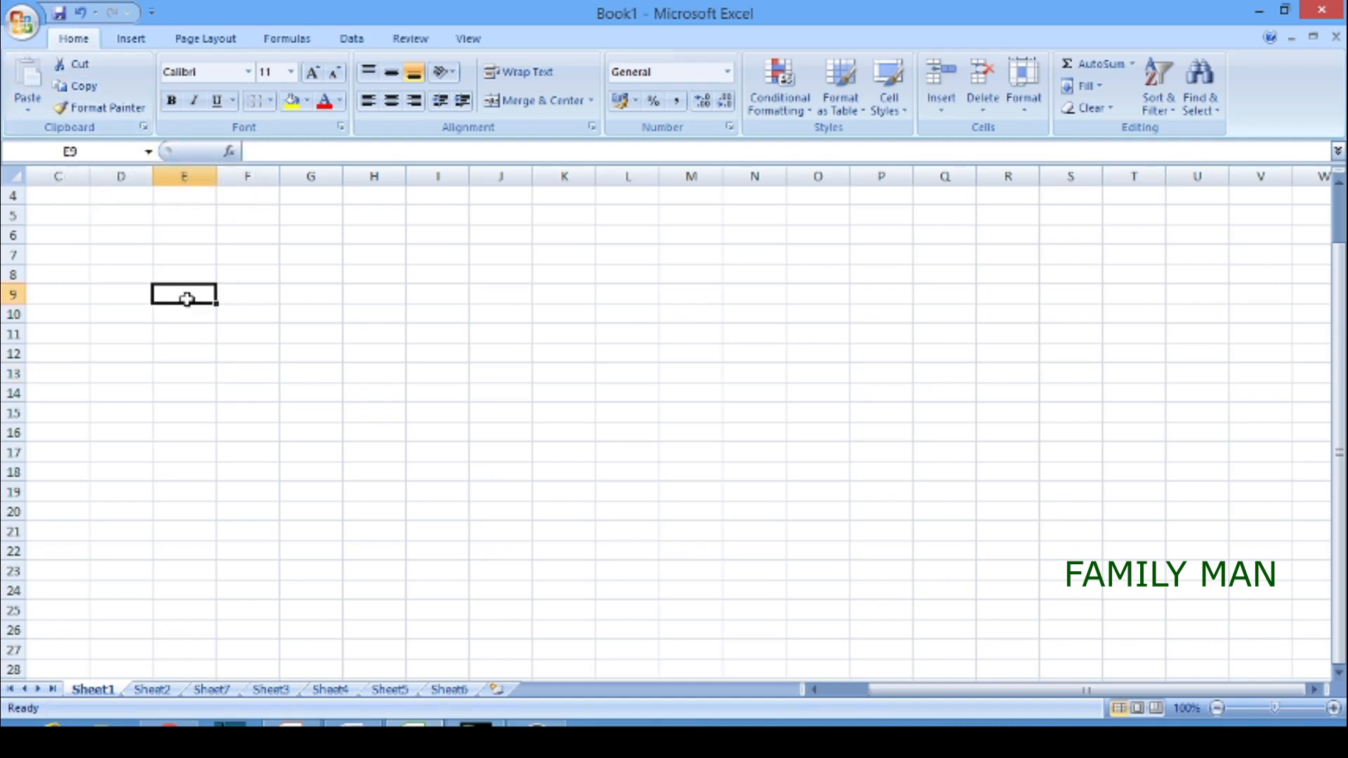
text(fa)
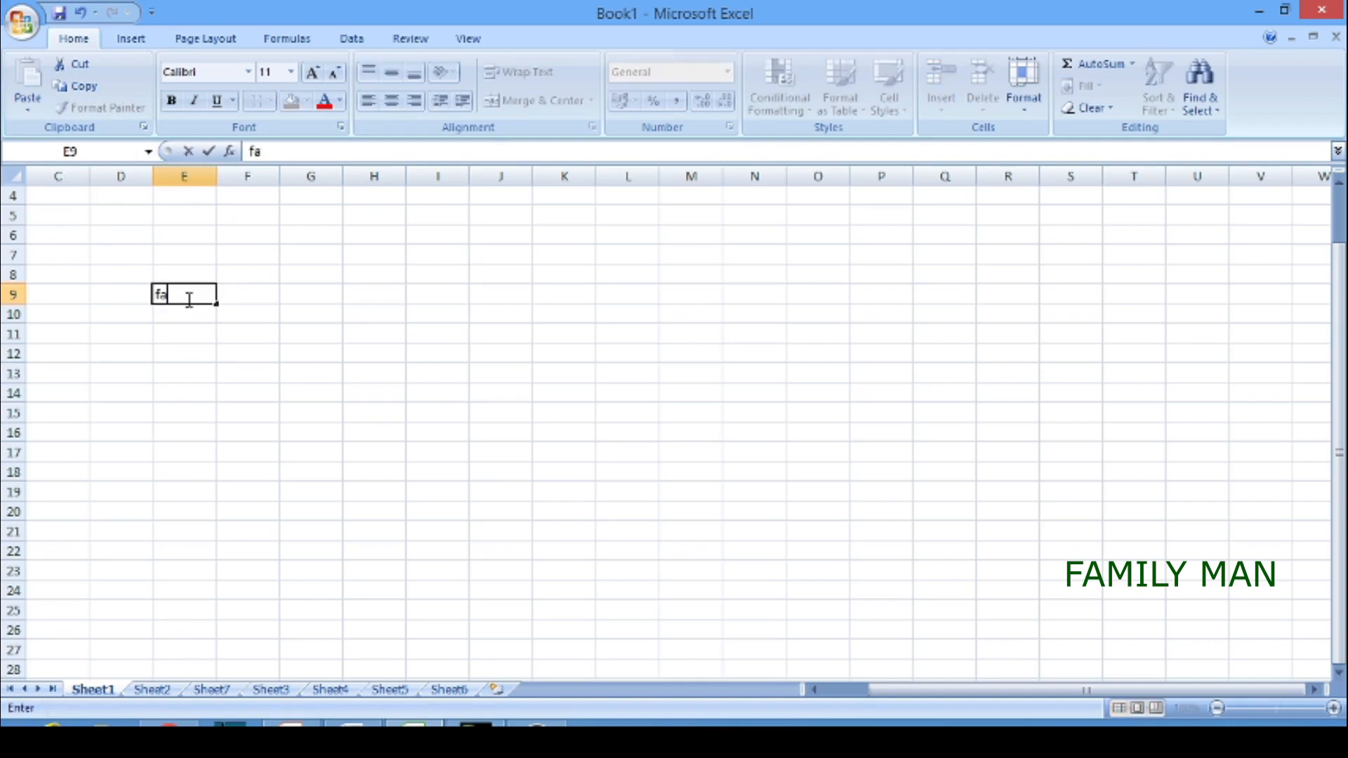
text(mily man)
click(246, 307)
Step: Move the "family man" text from cell E9 to cell G11 by cutting and pasting it
click(194, 294)
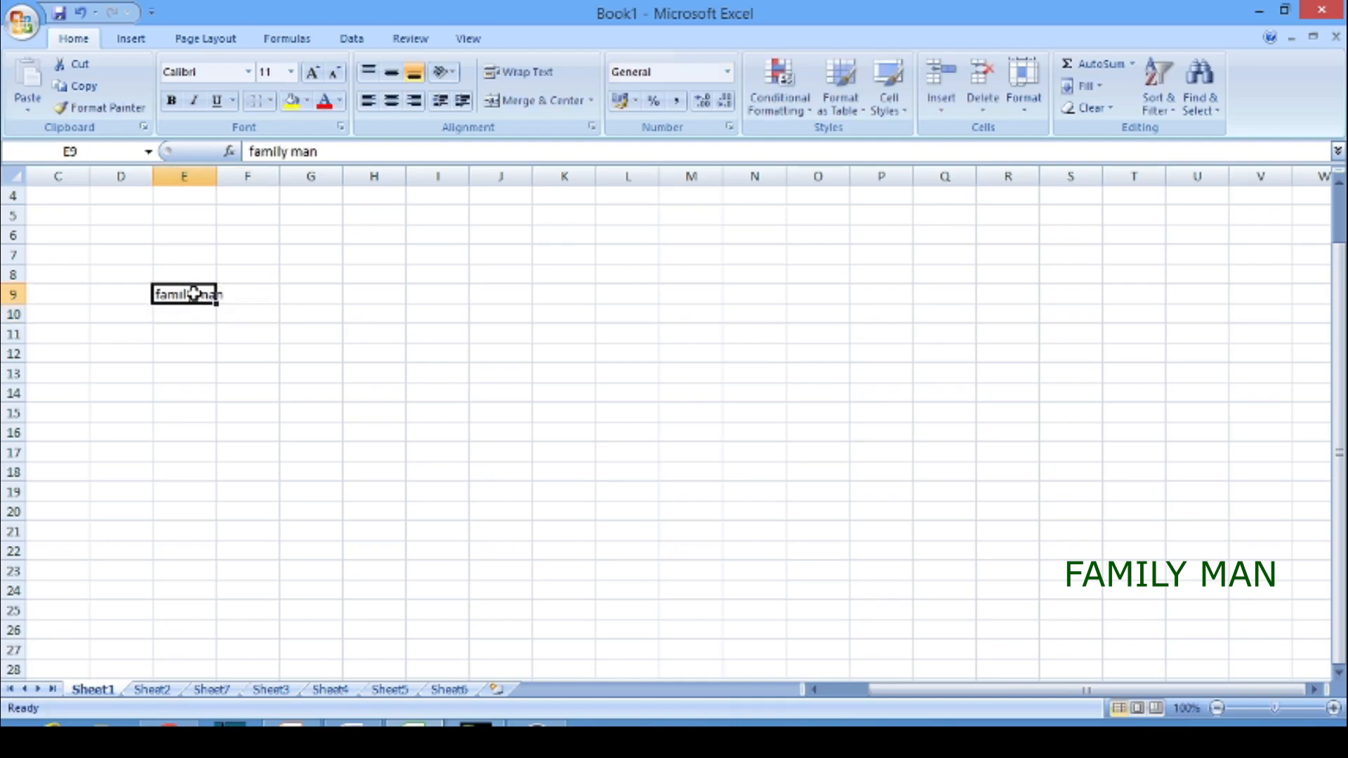
click(83, 64)
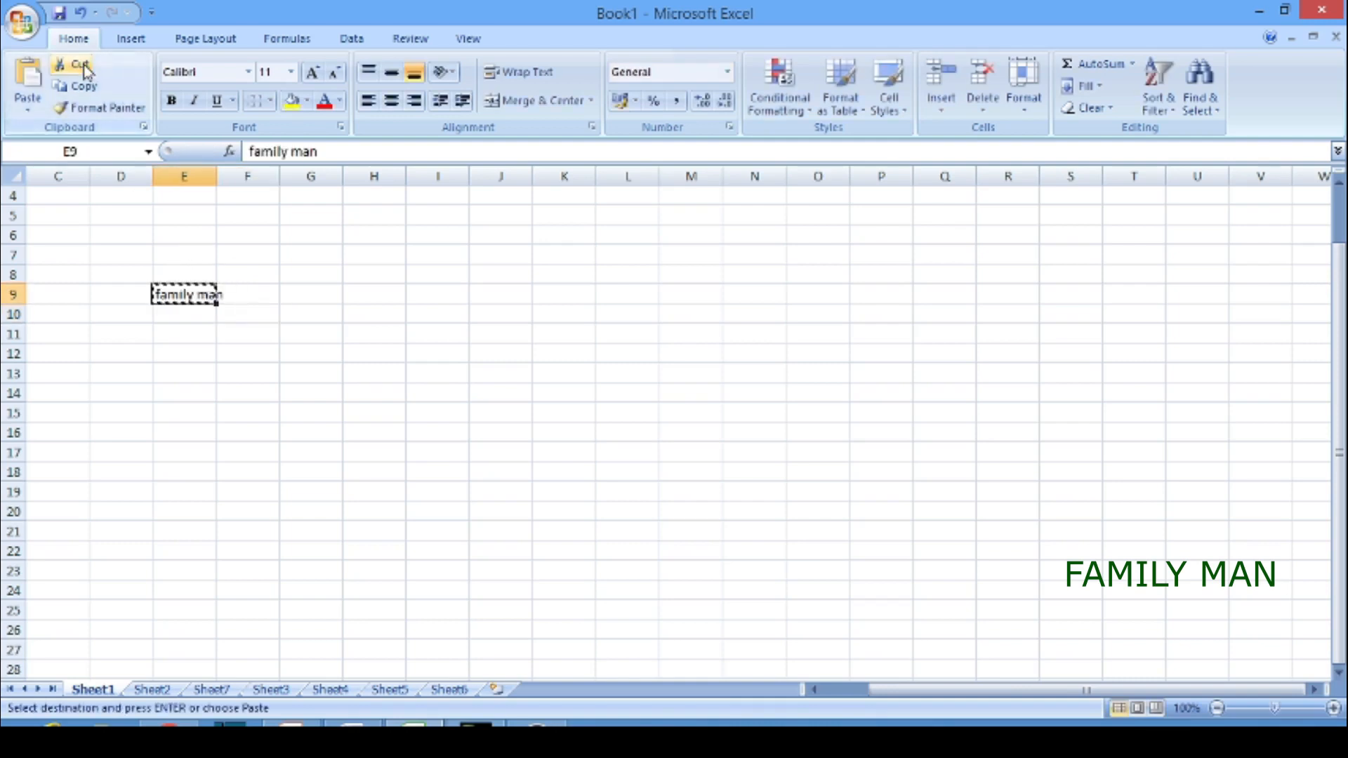
click(318, 337)
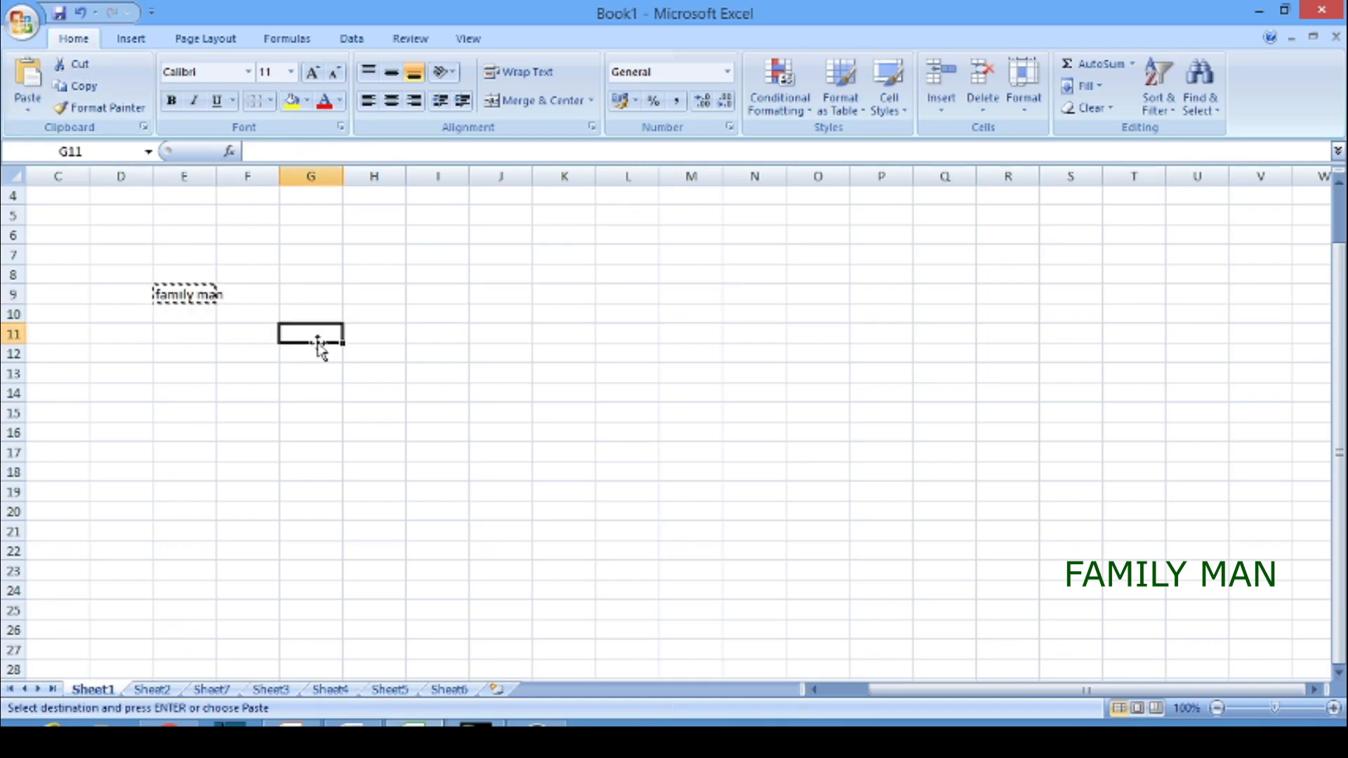
click(27, 104)
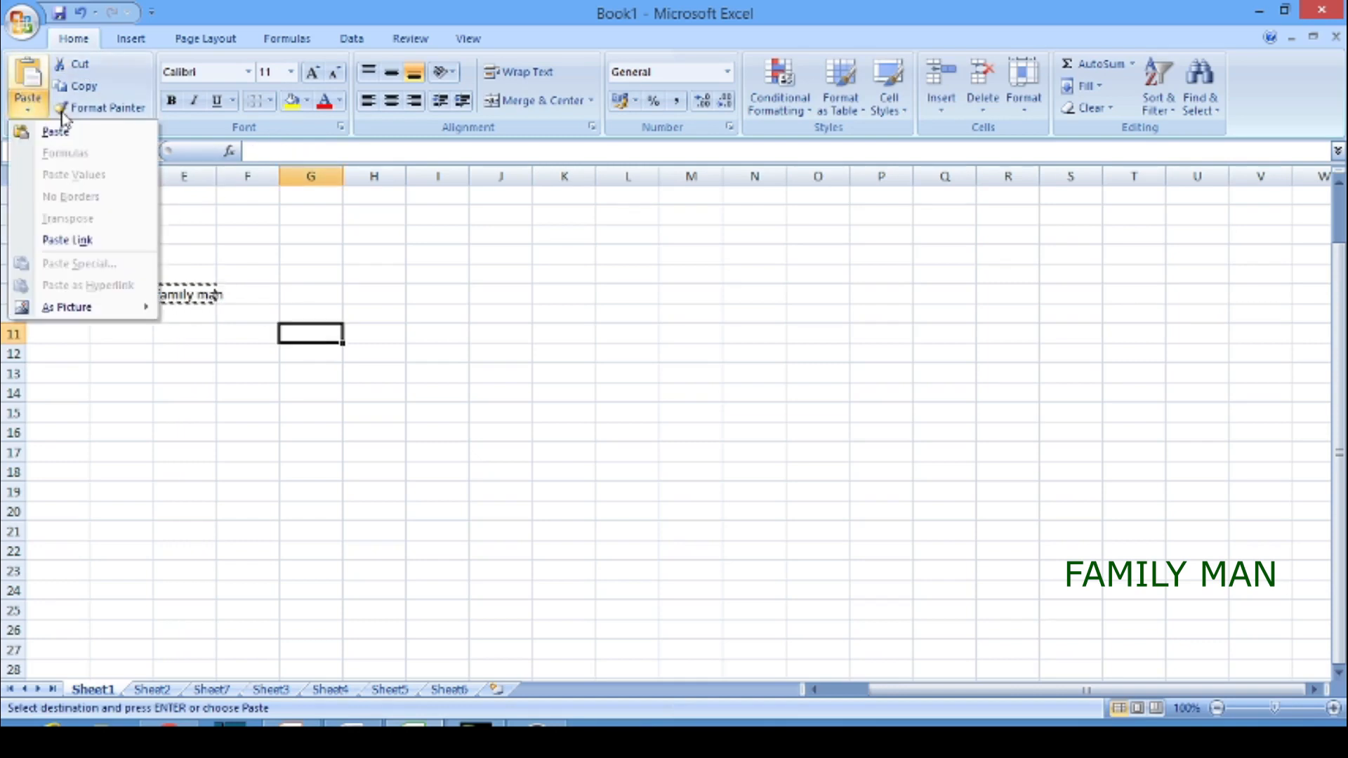
click(55, 132)
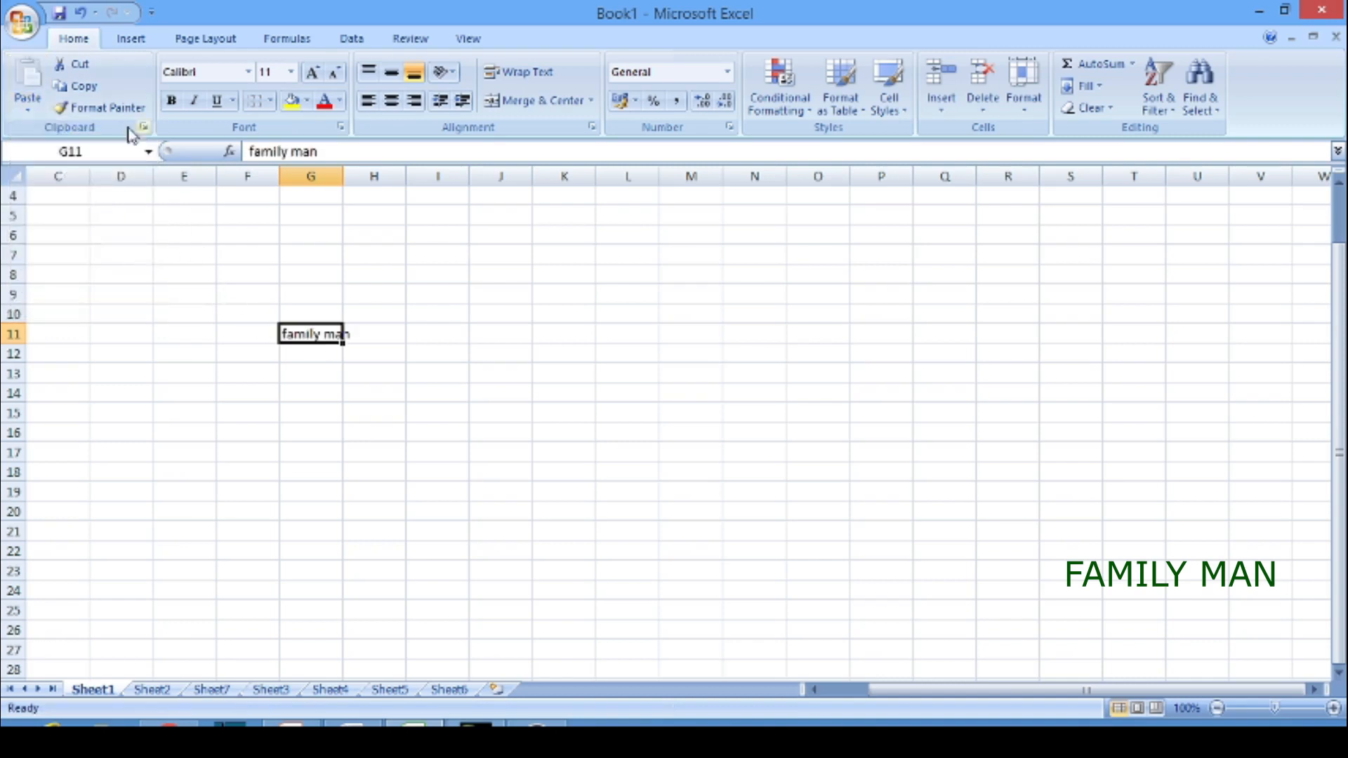
Step: Copy the "family man" text from cell G11 into cell G7
click(89, 93)
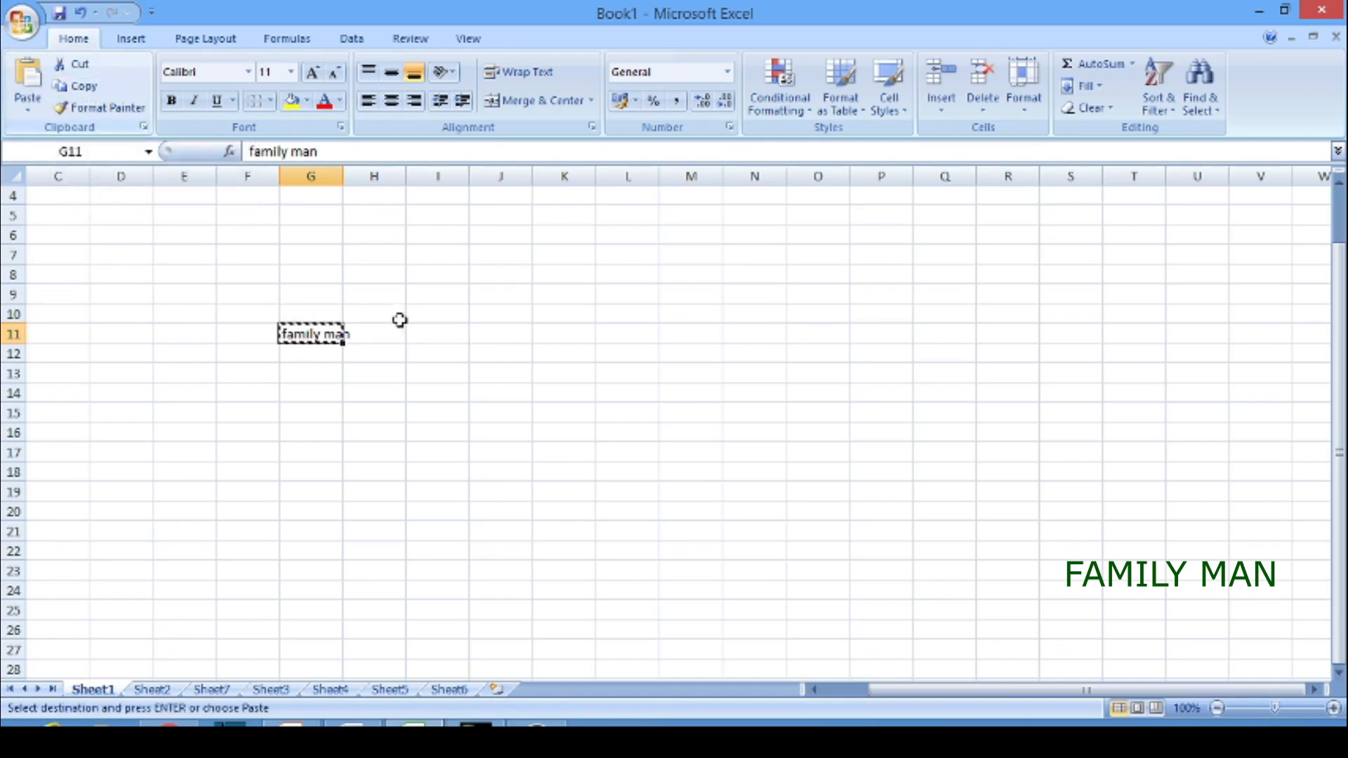
click(325, 259)
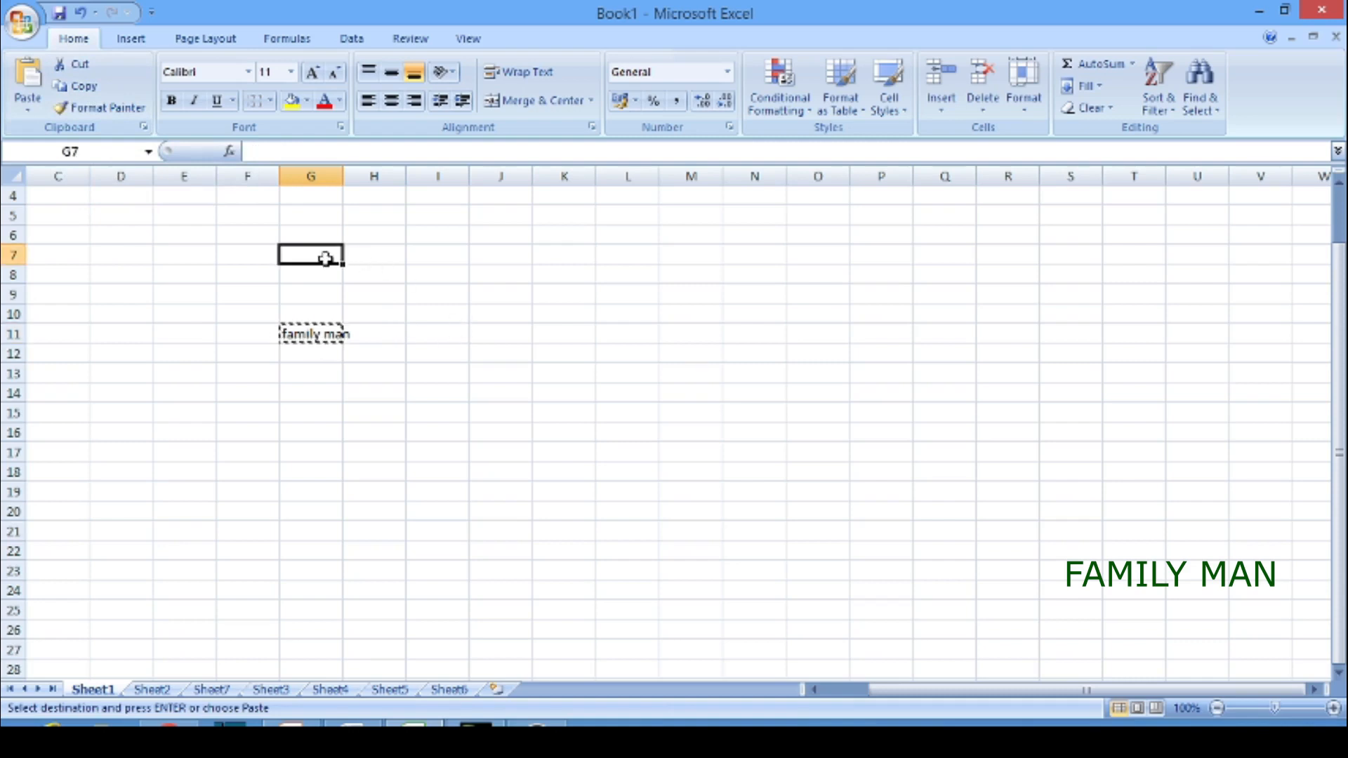
key(ctrl+v)
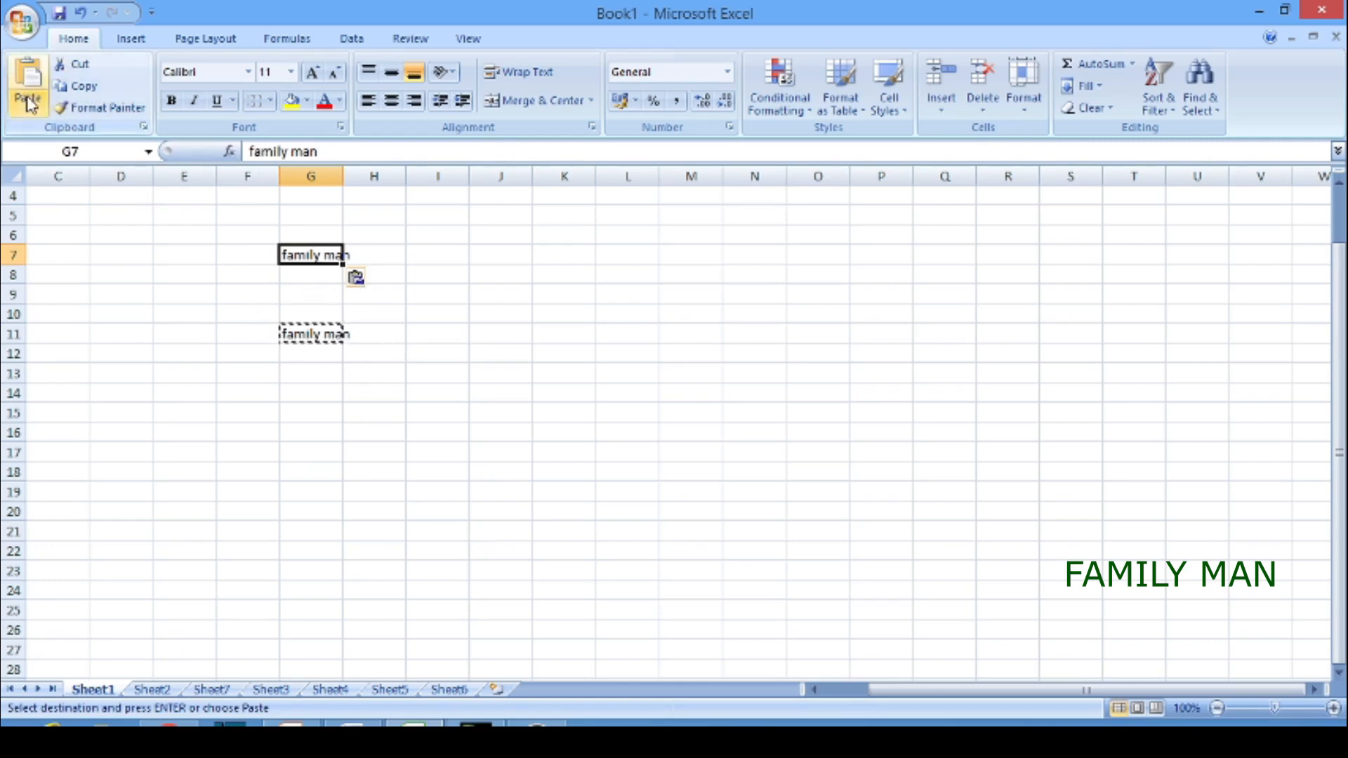
click(430, 373)
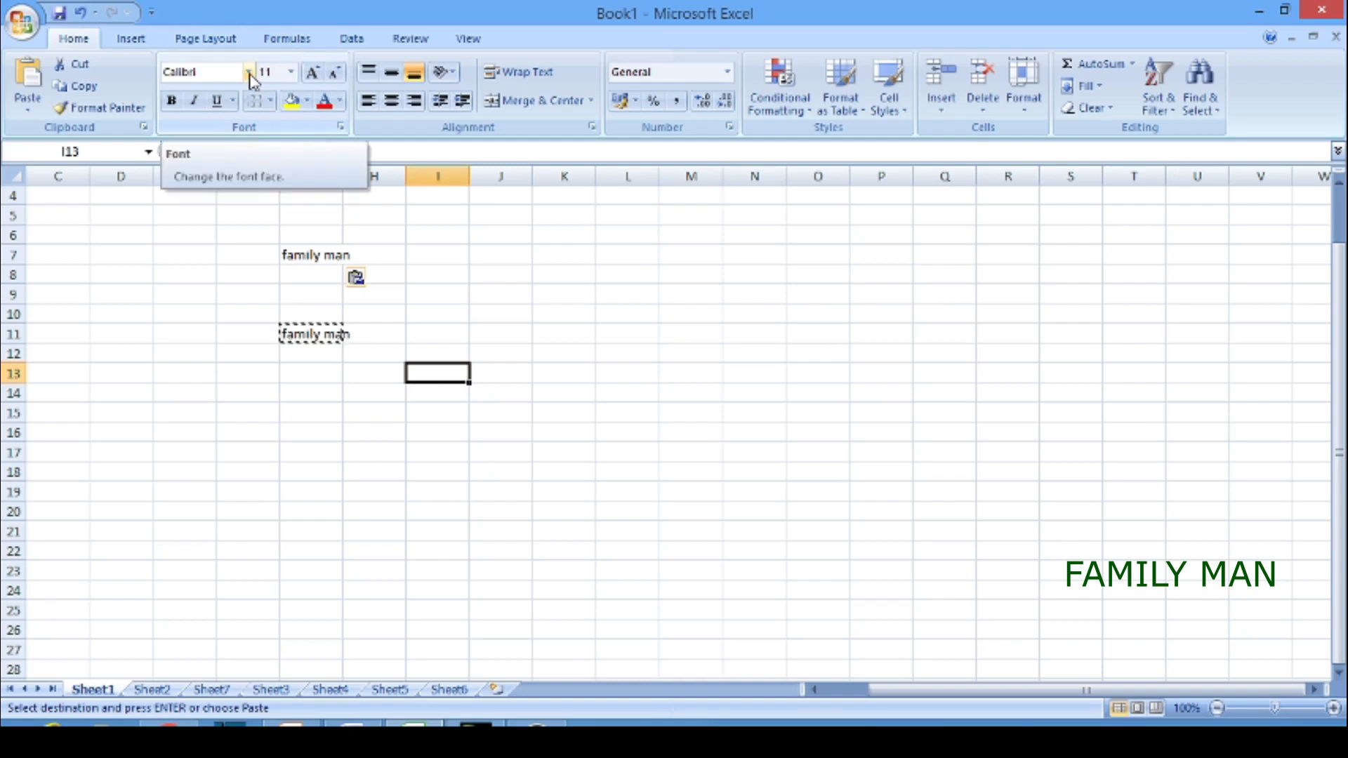
Step: Change the font of the text in cell G7 to Aharoni
drag(285, 256, 335, 258)
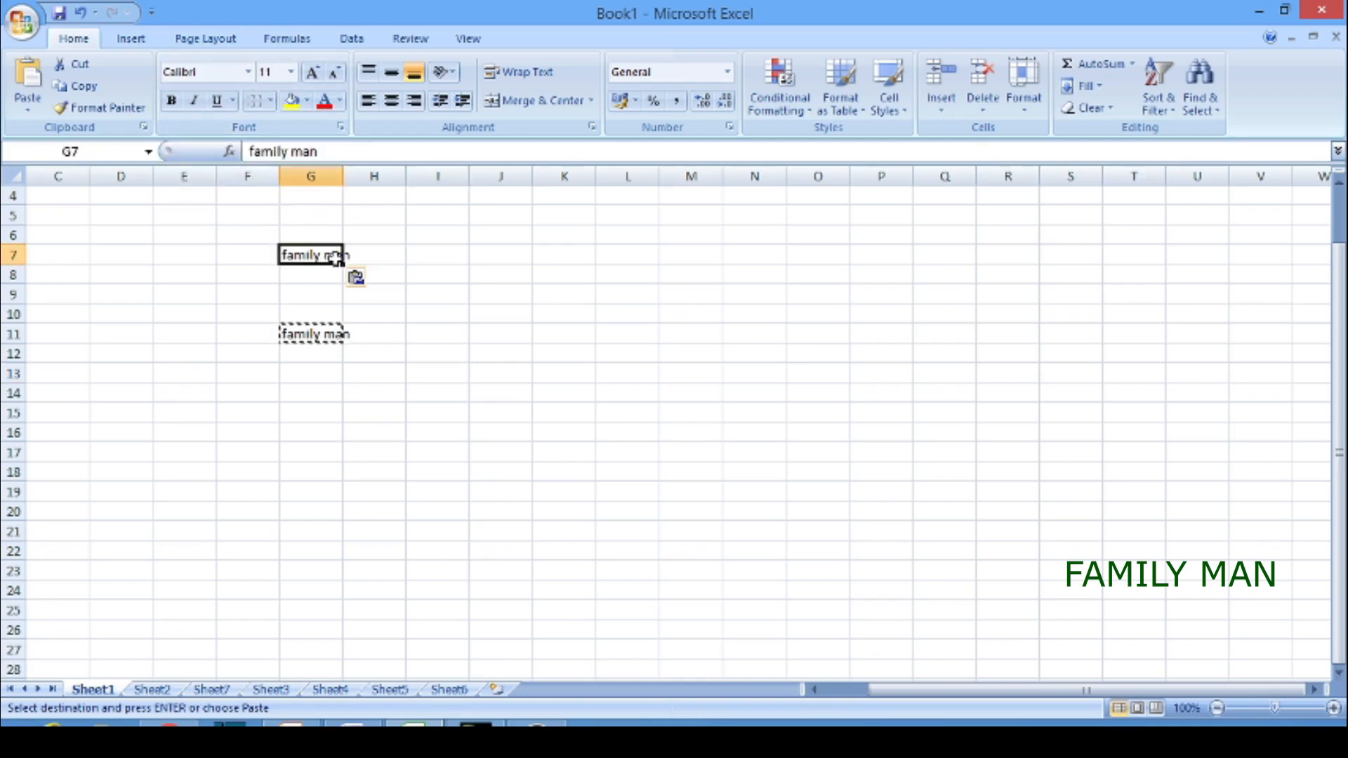
click(250, 73)
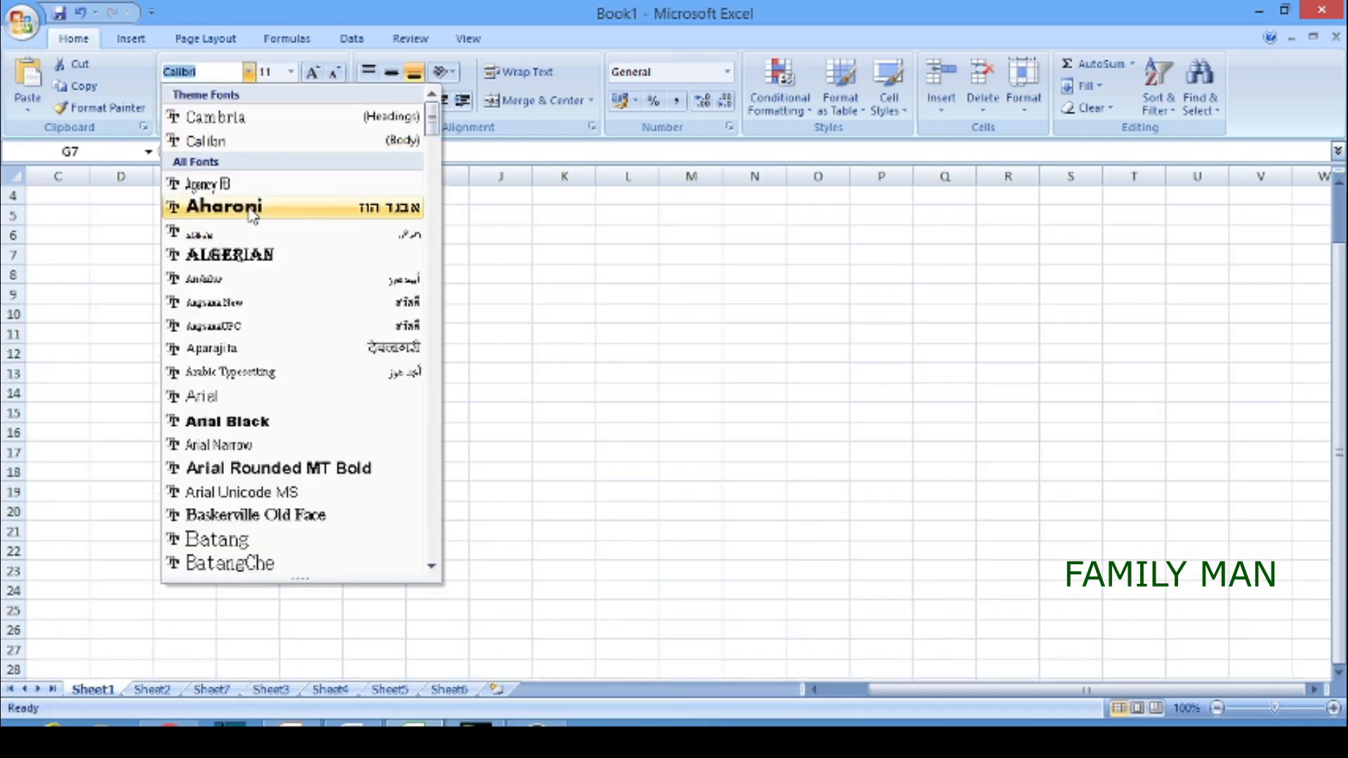
click(184, 205)
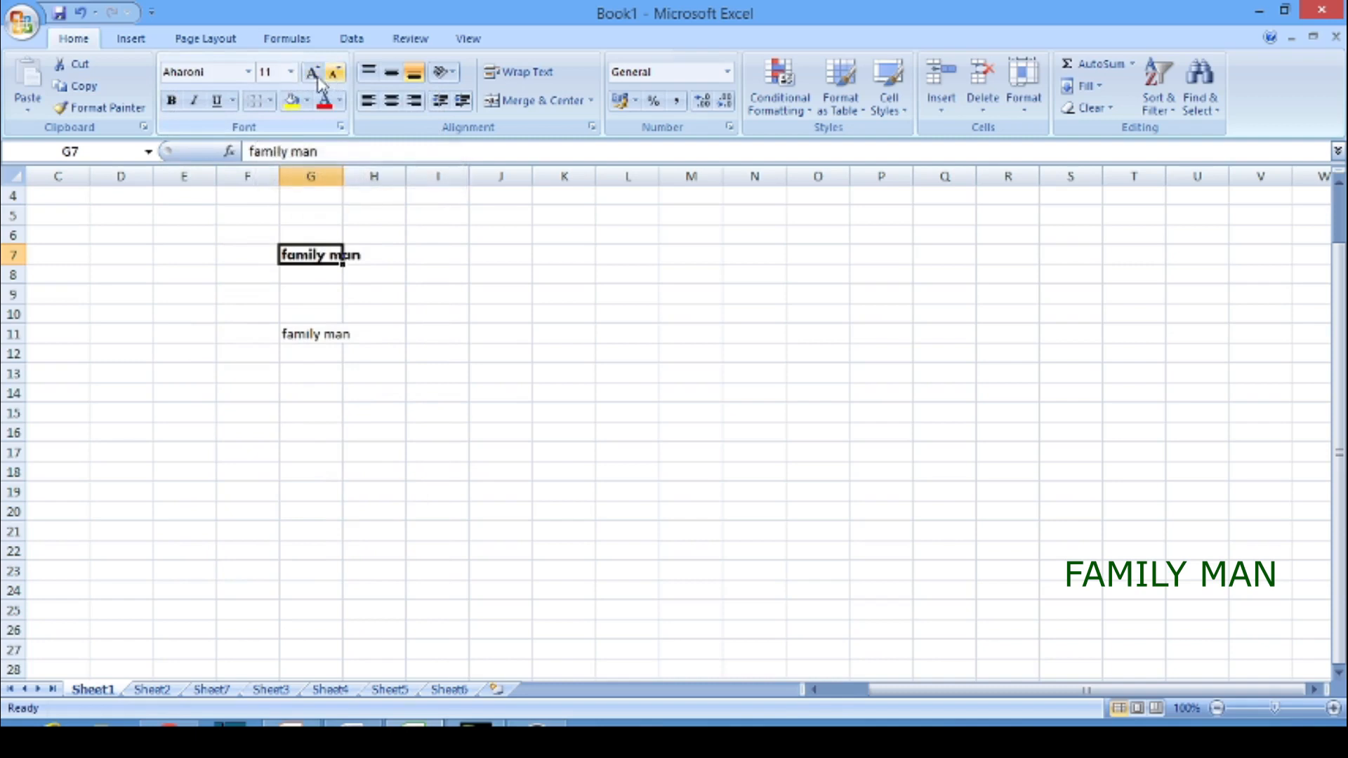
Step: Make the text in cell G7 bold, italic and underlined
click(172, 100)
click(195, 101)
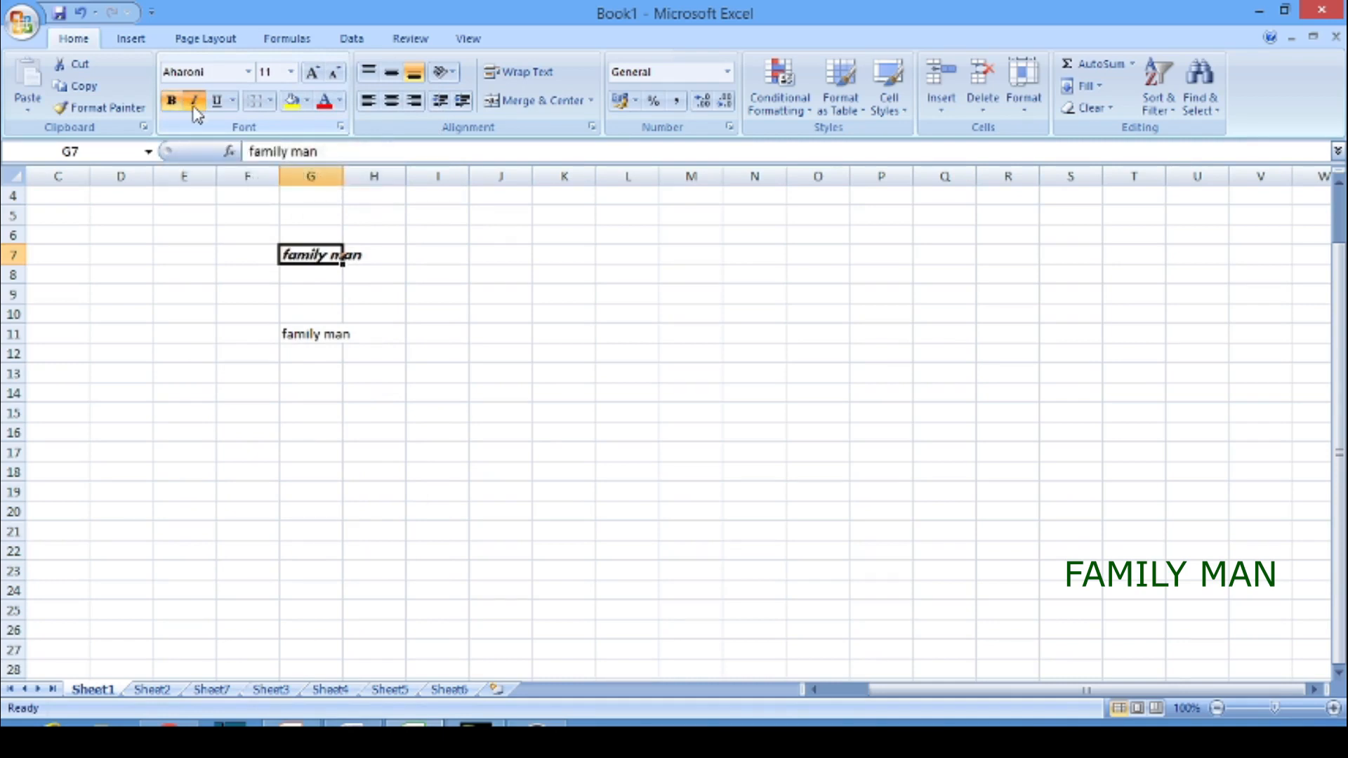
click(219, 108)
click(271, 102)
click(295, 256)
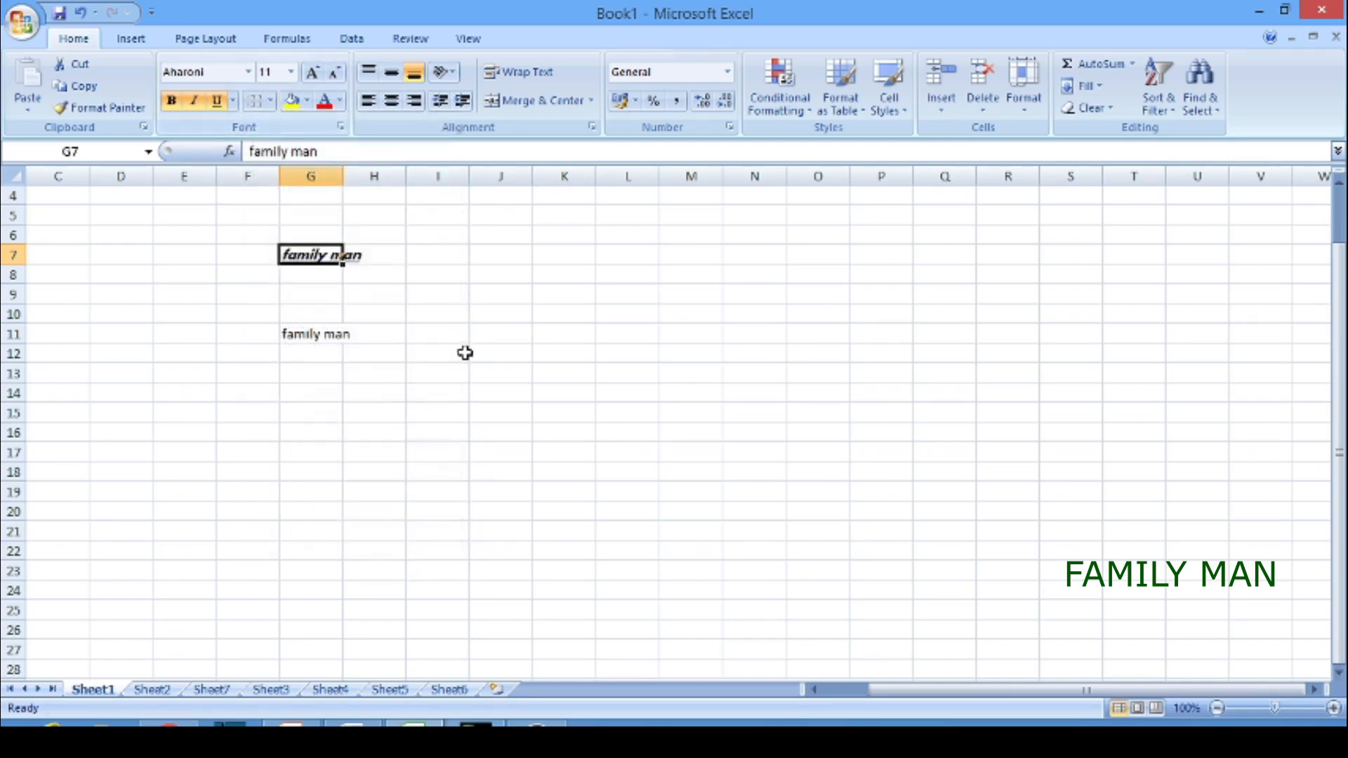
Step: Apply All Borders to the cell range I11:M23
drag(460, 341, 685, 572)
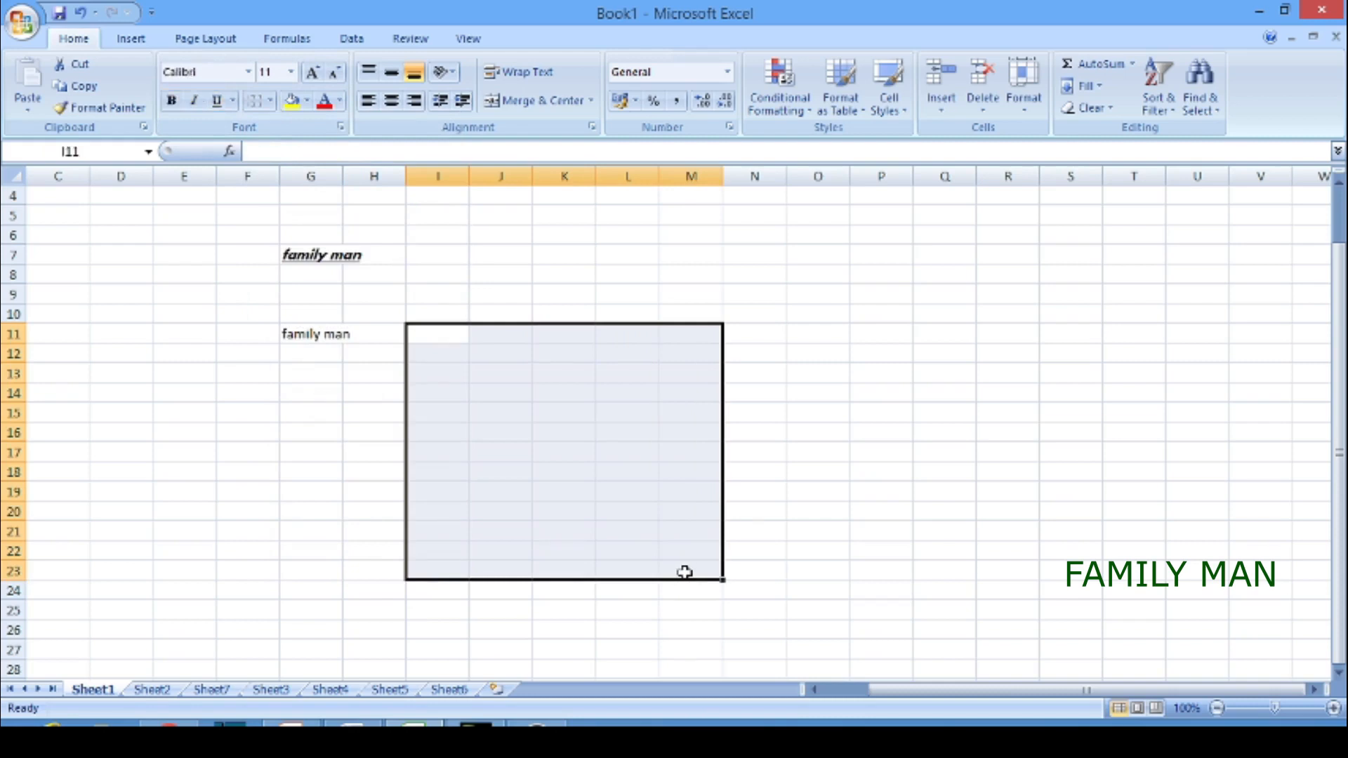
click(269, 100)
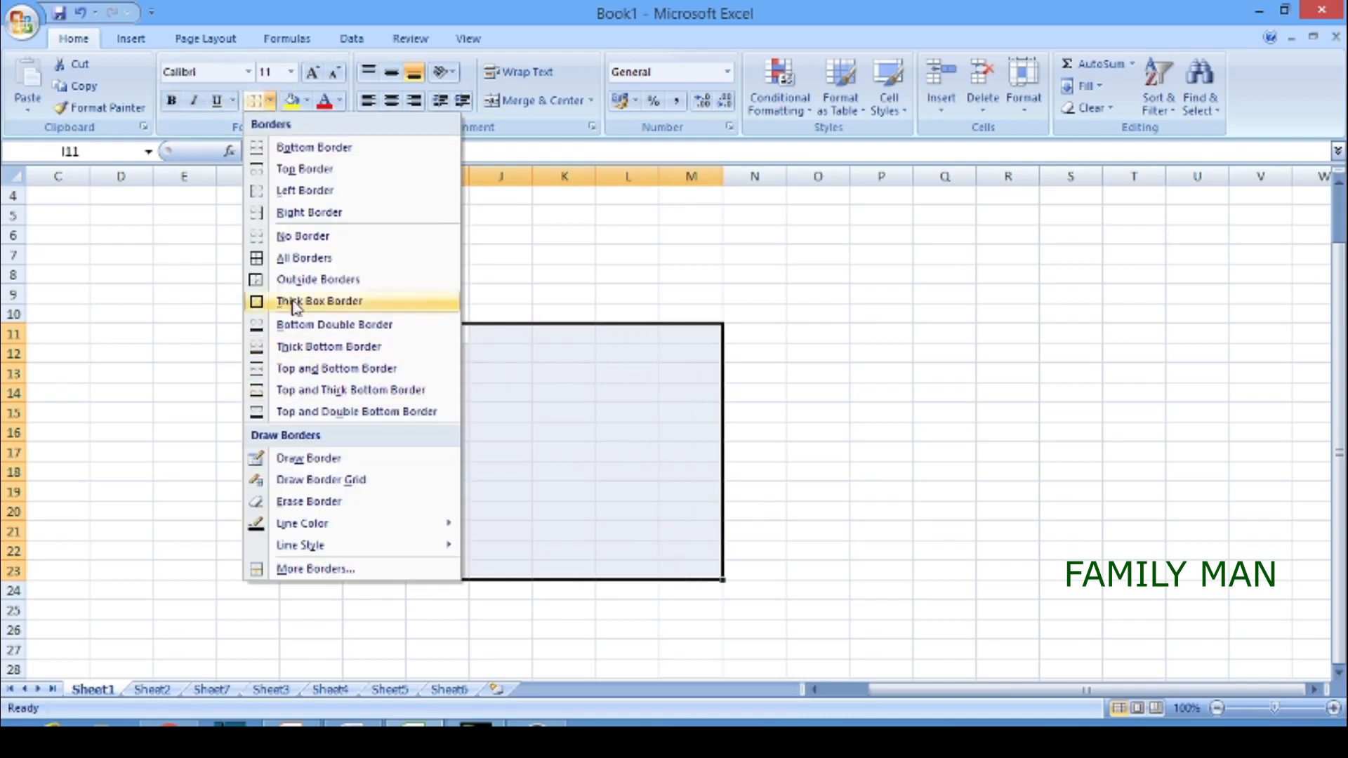
click(304, 259)
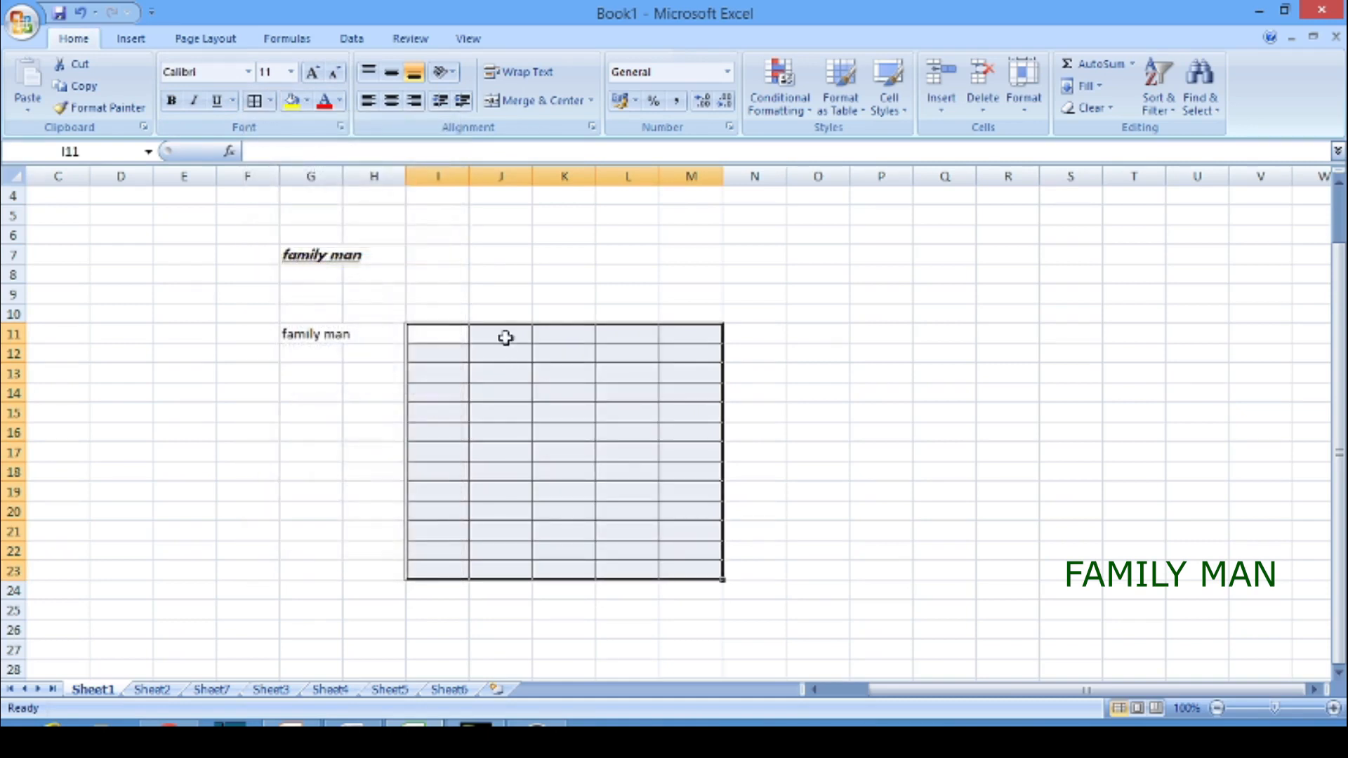
click(507, 312)
click(412, 248)
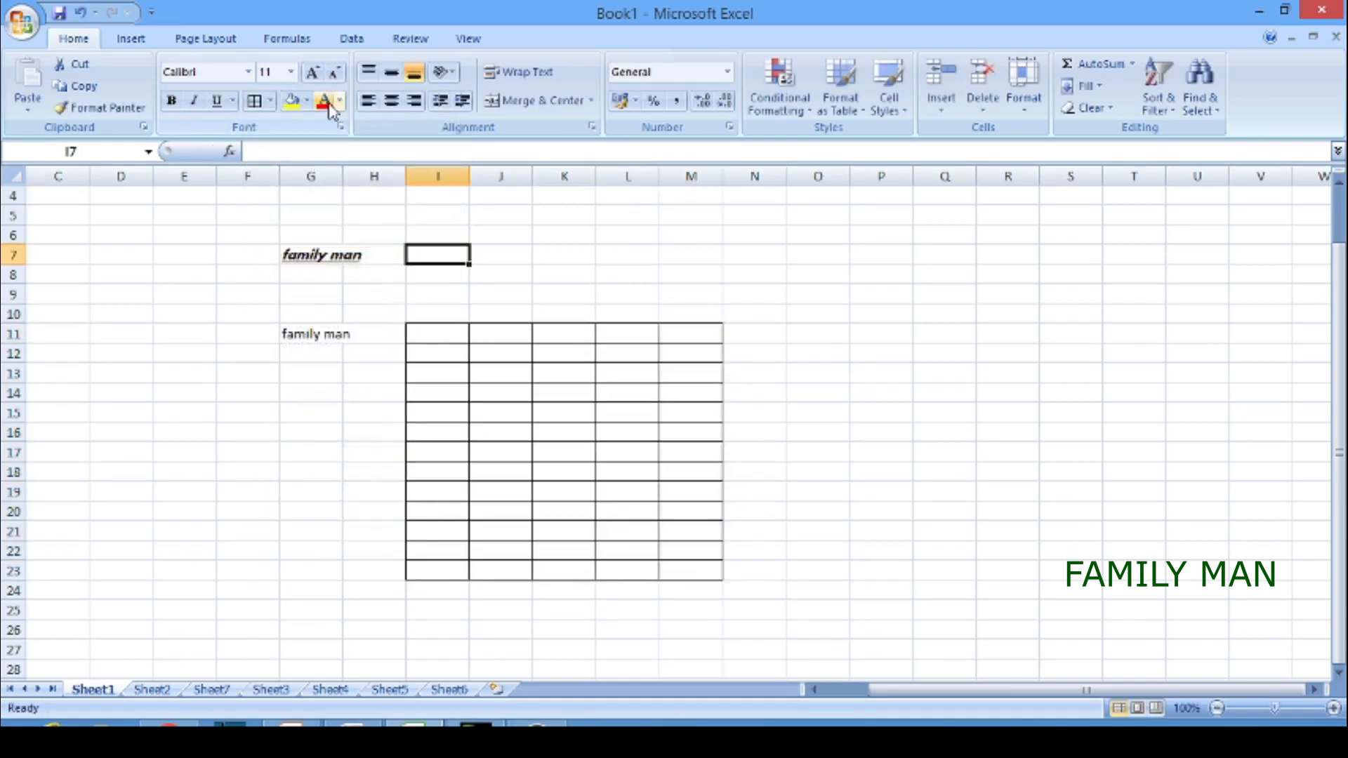
Step: Fill the bordered cell range I11:M23 with the standard red colour
drag(424, 334, 667, 577)
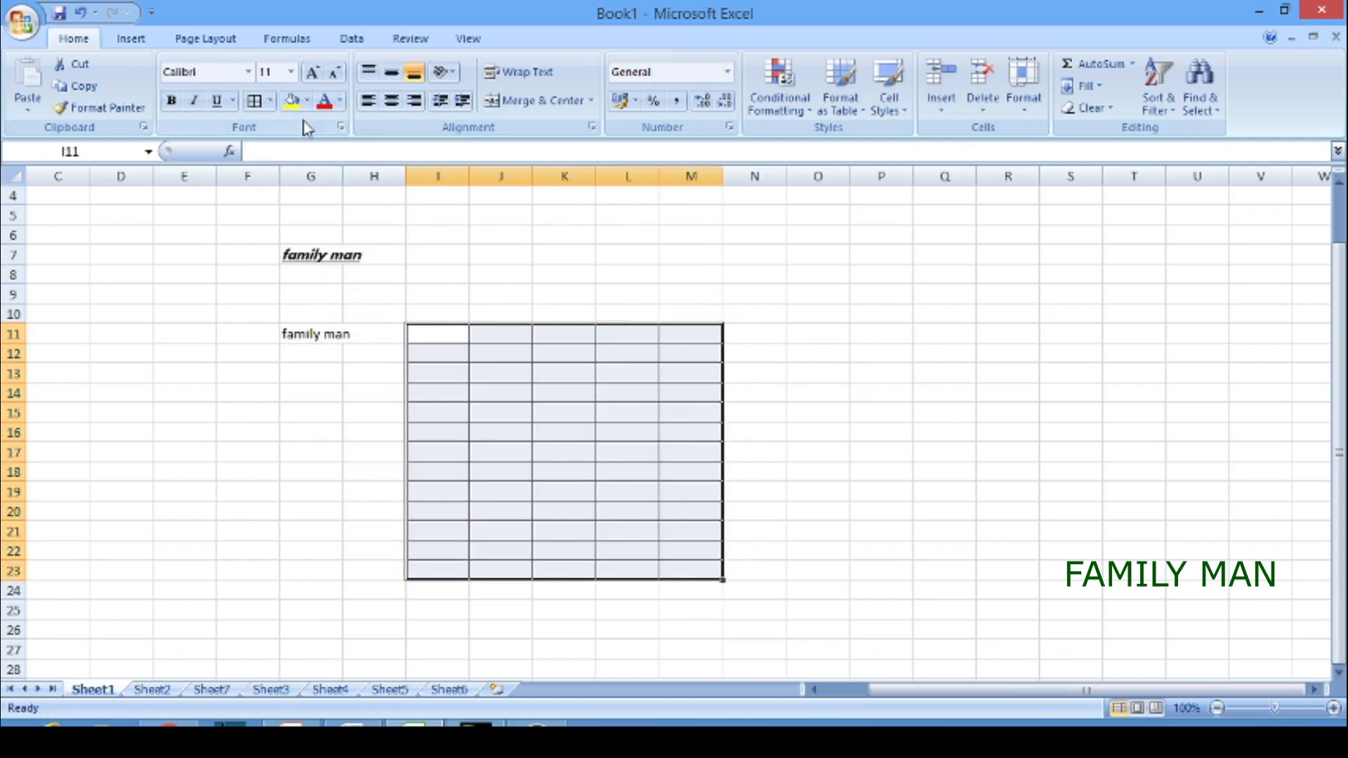
click(307, 100)
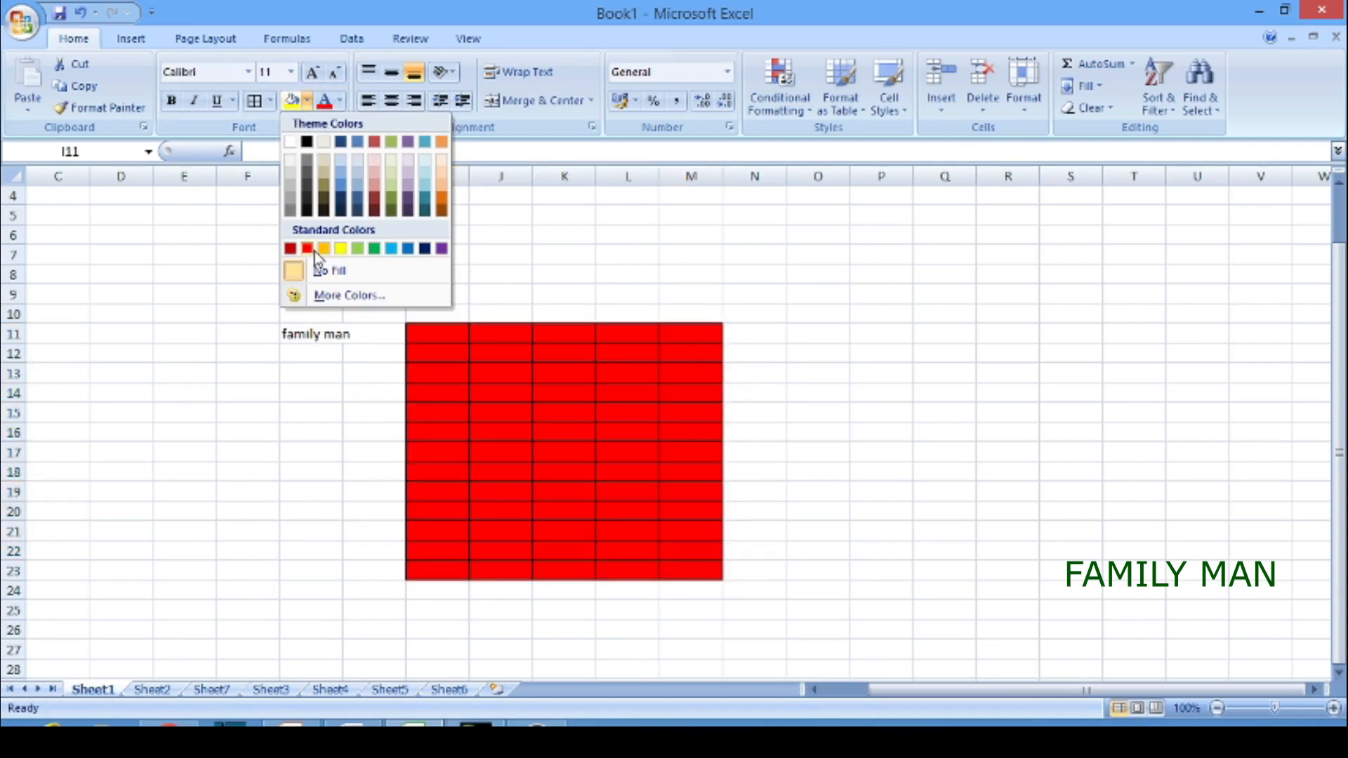
click(307, 248)
click(501, 431)
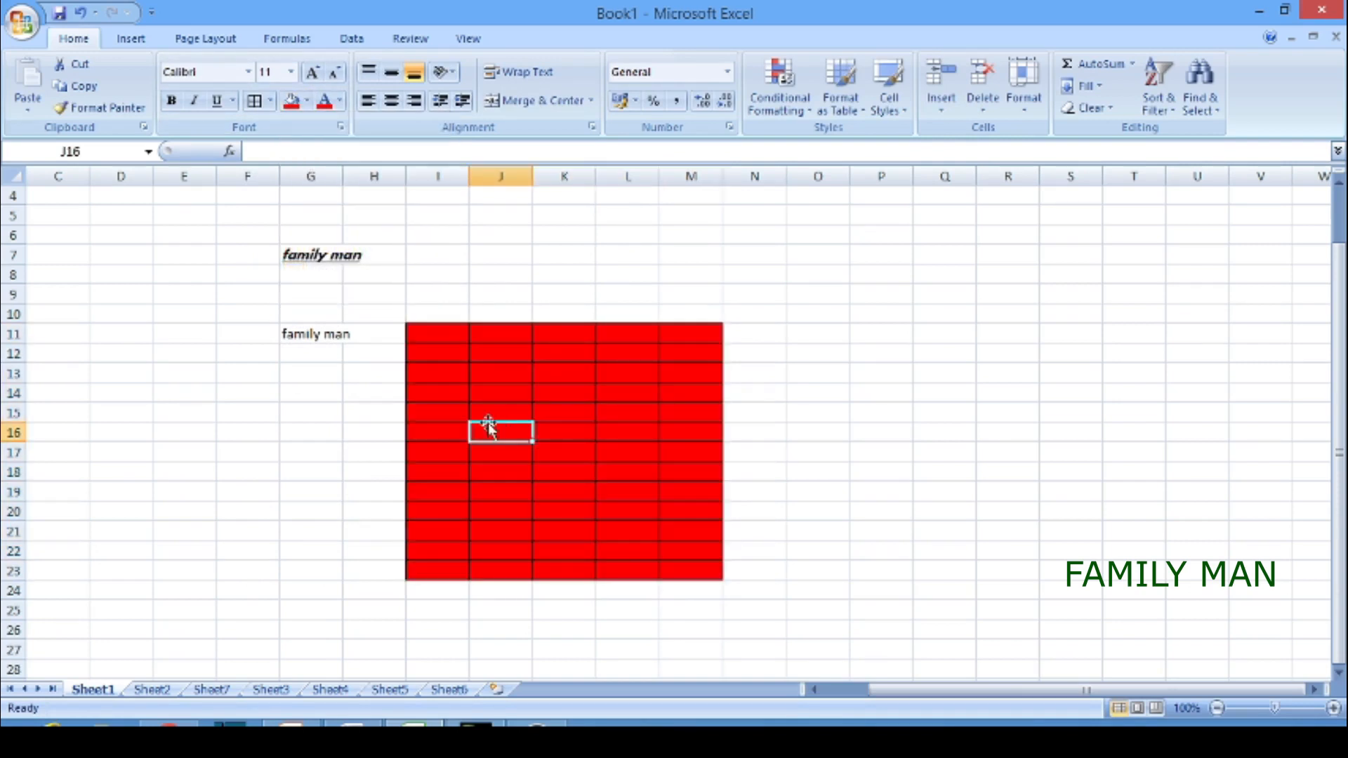
Step: Change the font colour of the "family man" text in cell G7 to standard green
drag(283, 251, 344, 254)
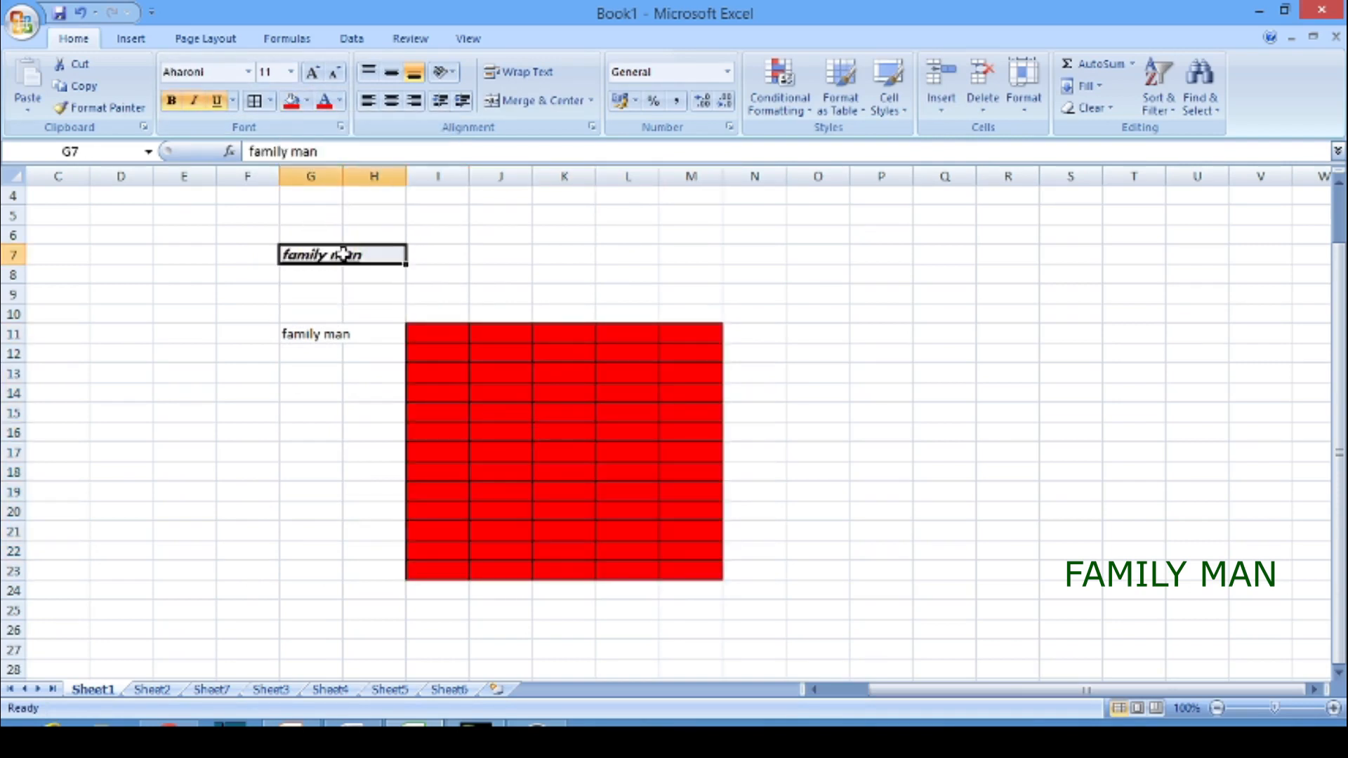
click(339, 101)
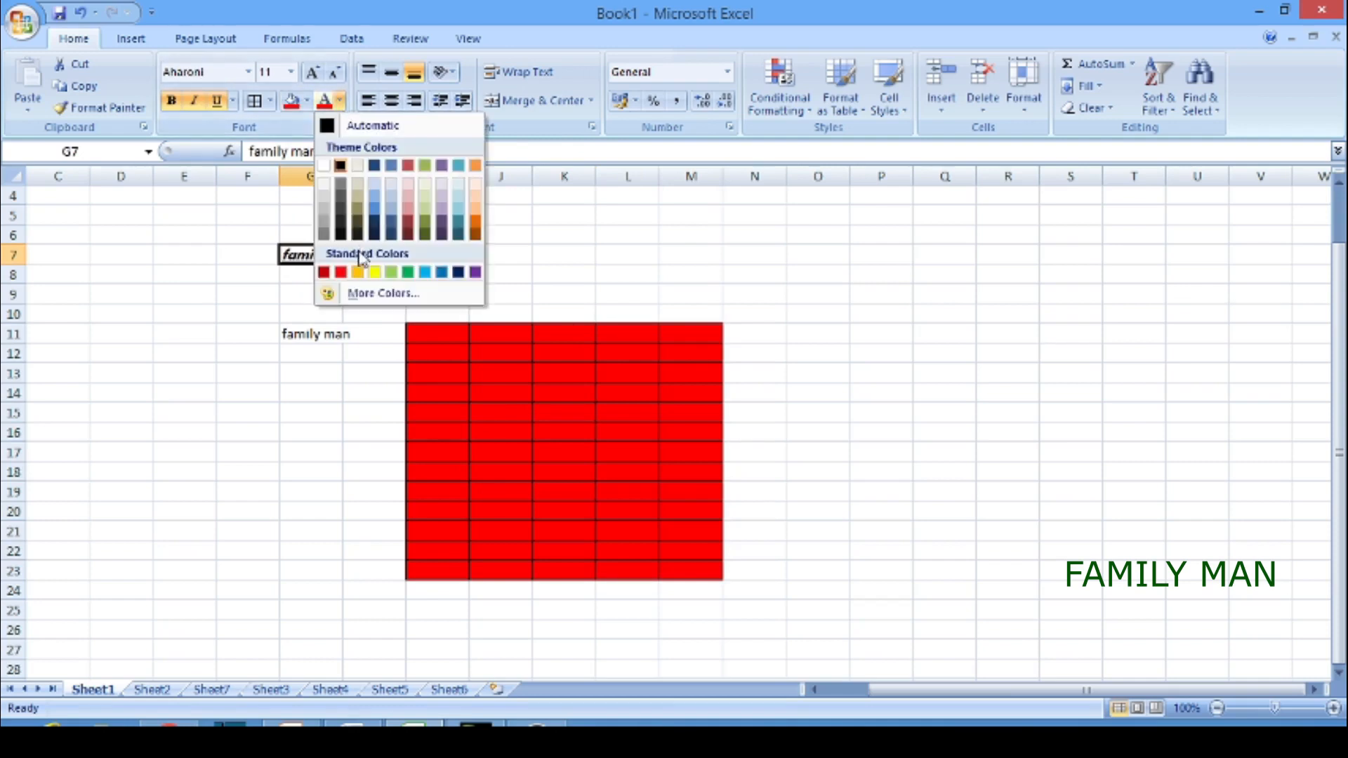
click(407, 273)
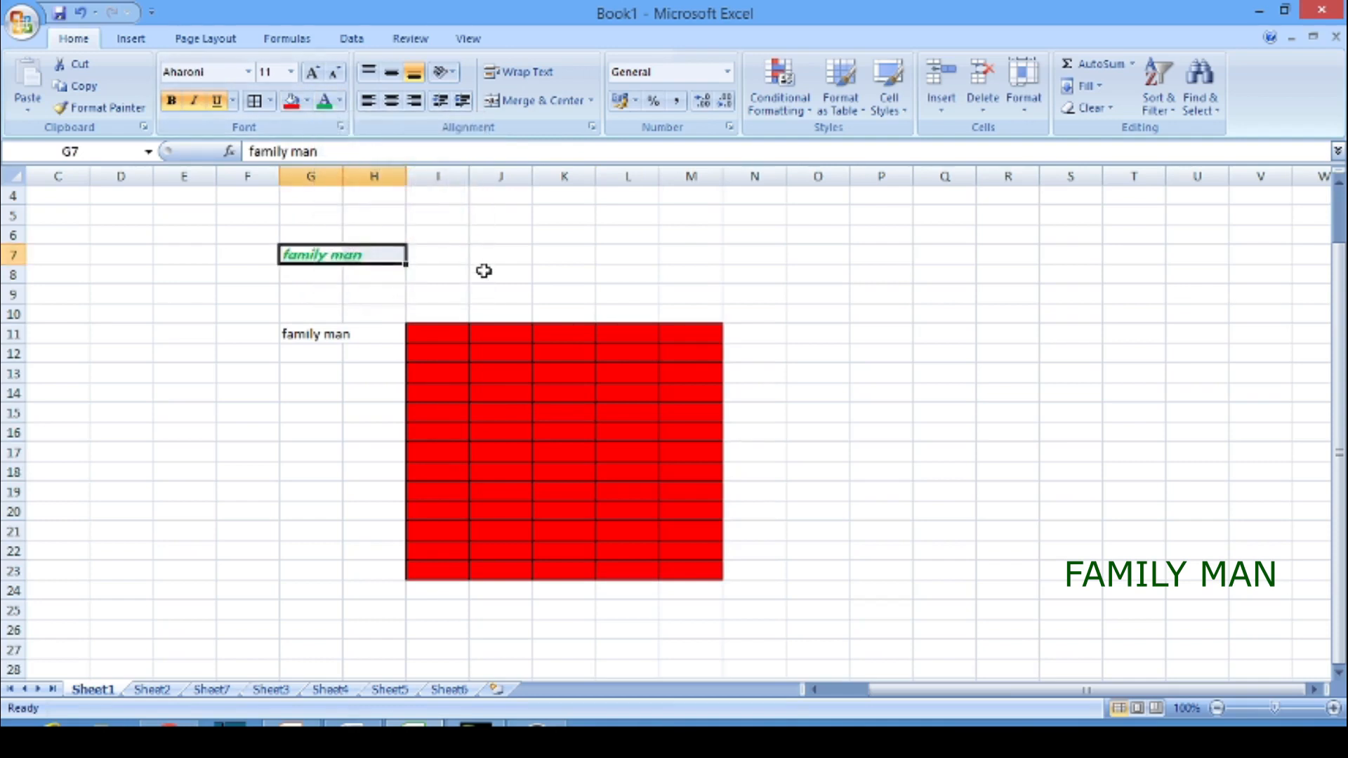
click(484, 273)
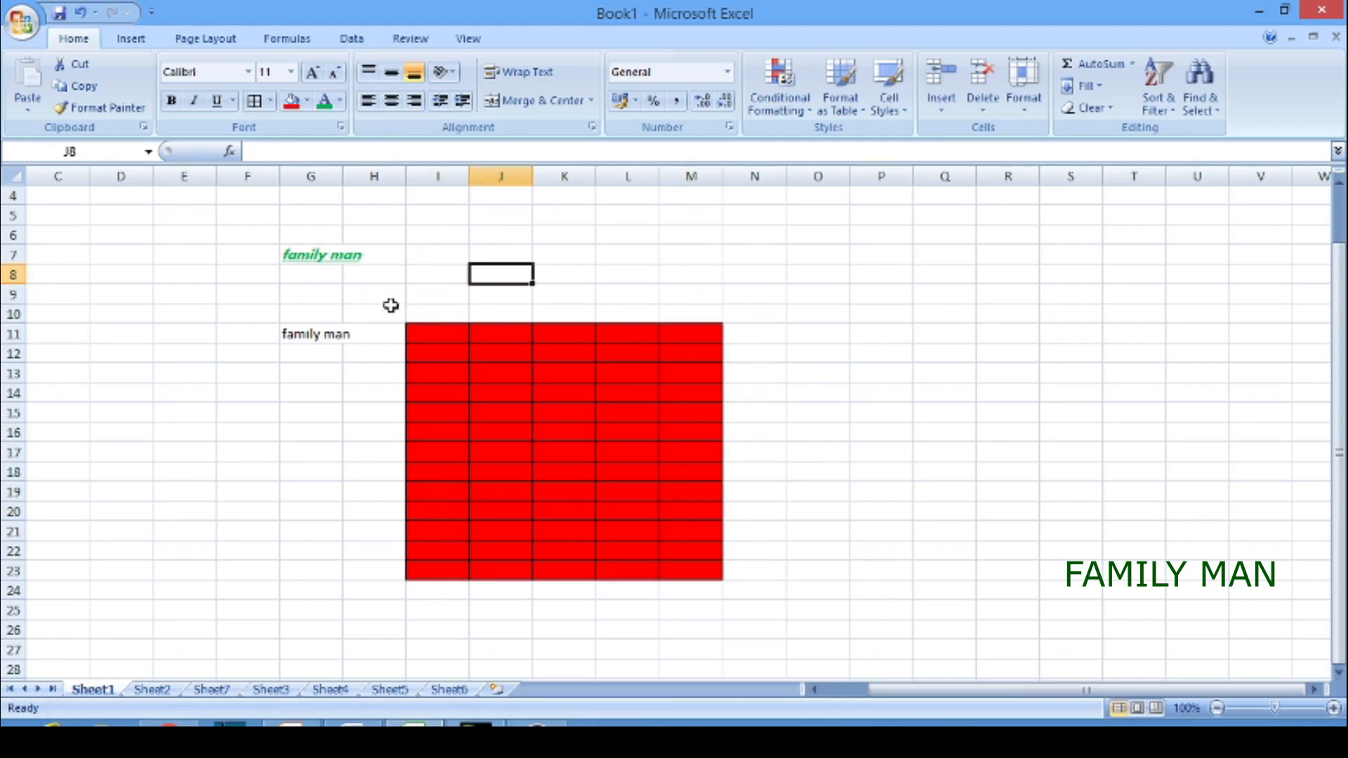
Step: Undo the green font colour in cell G7 and the red fill of range I11:M23
click(444, 370)
key(ctrl+z)
key(ctrl+z)
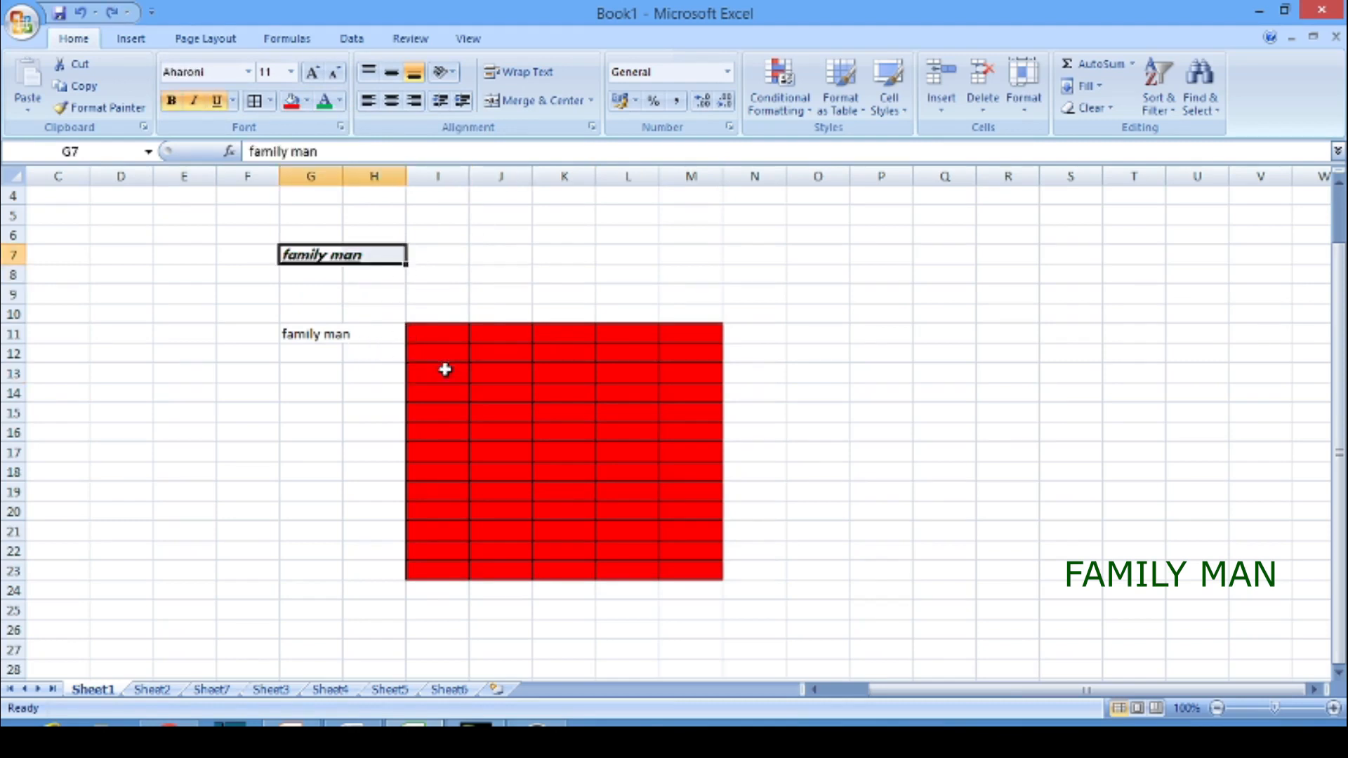
click(391, 293)
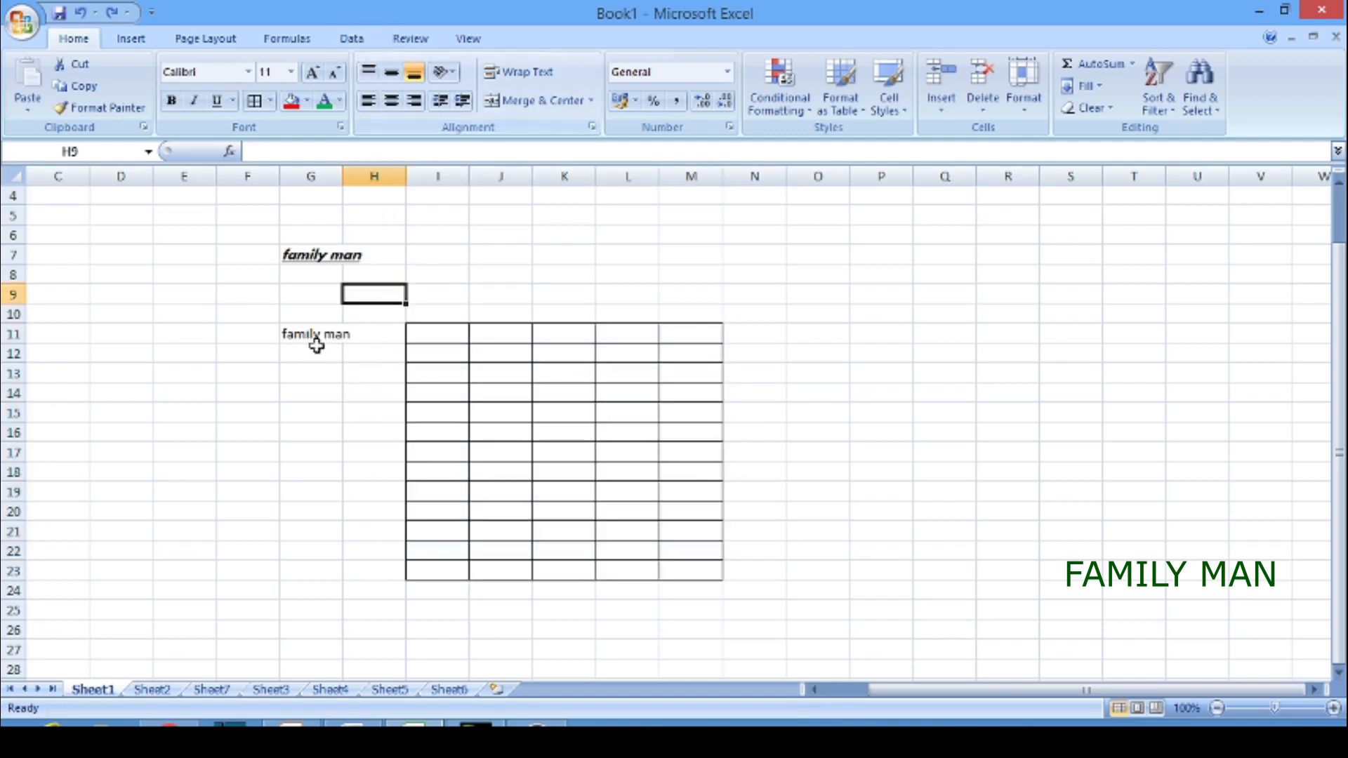
click(295, 336)
drag(340, 339, 344, 345)
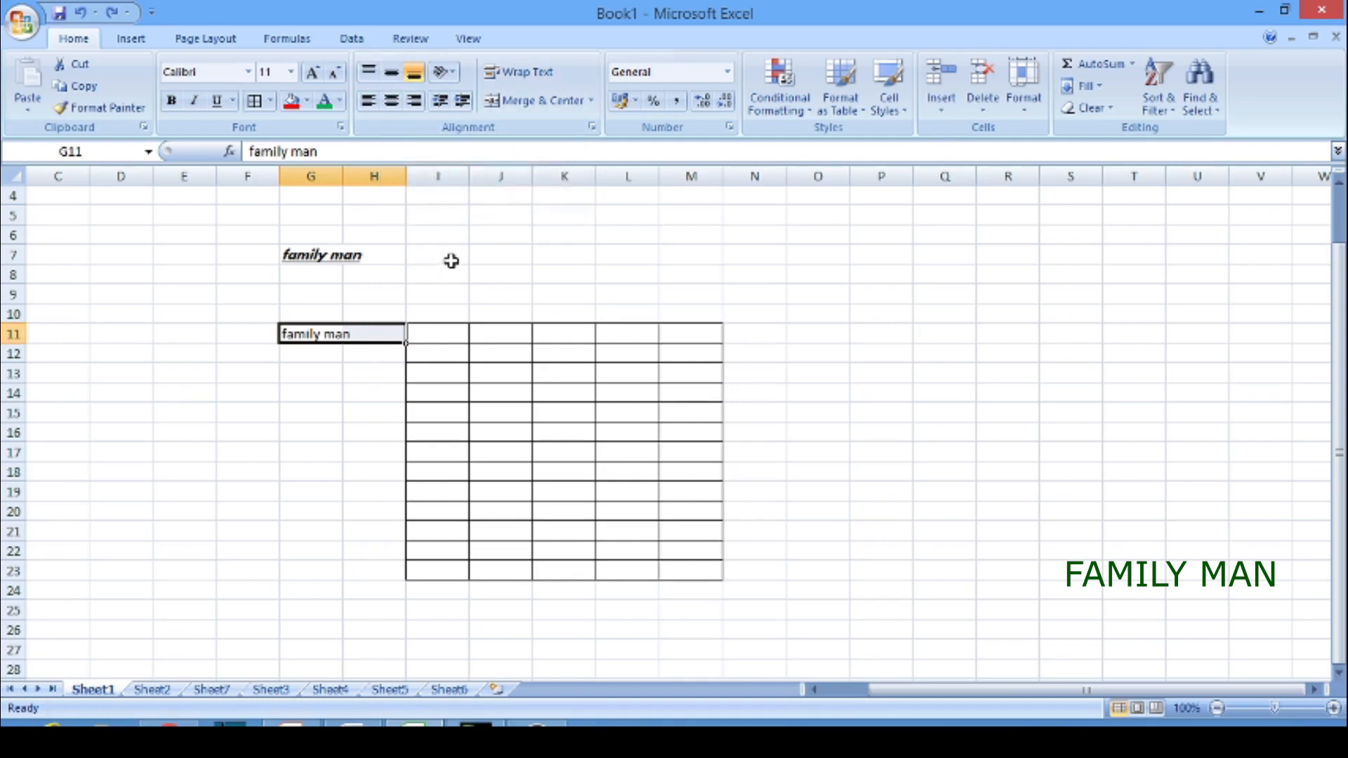
Step: Enter the text "go" in cell J7
click(491, 253)
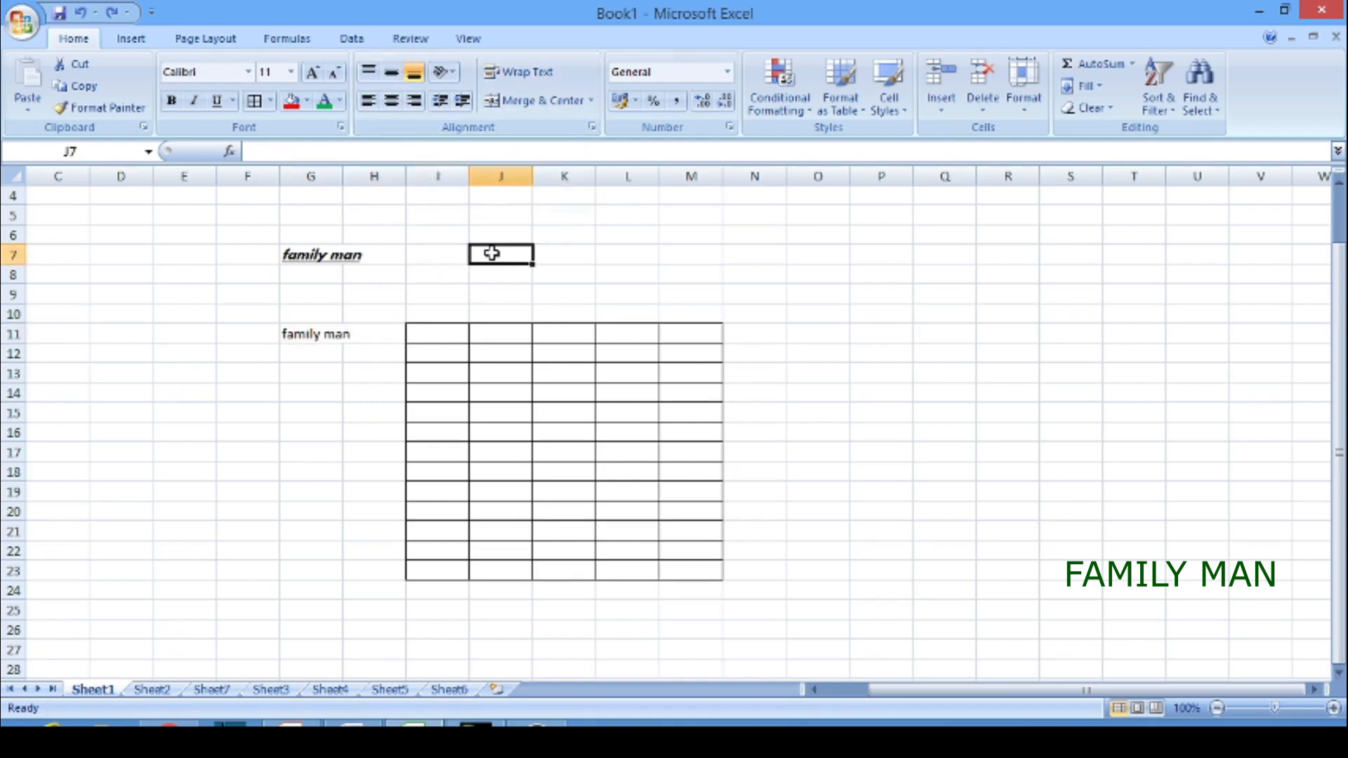
text(go)
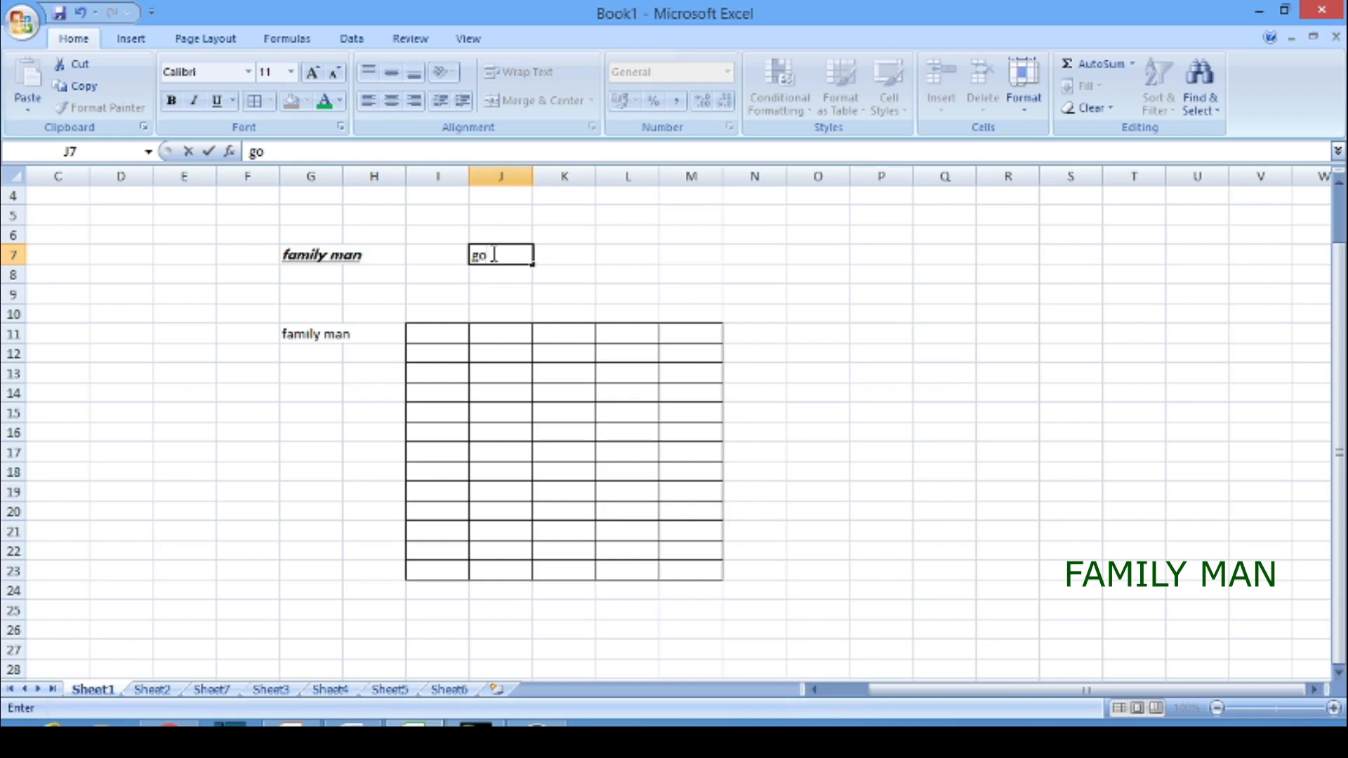
click(566, 252)
click(500, 256)
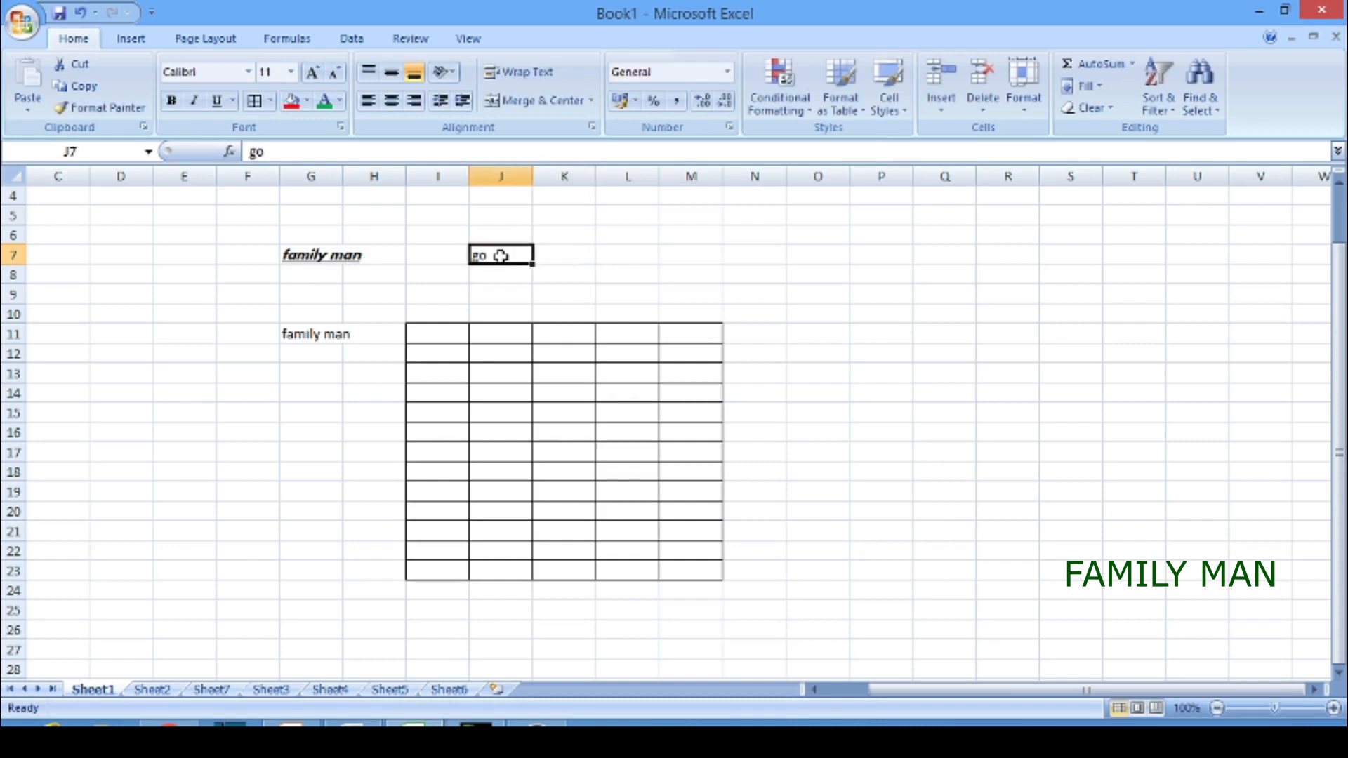
Step: Set cell J7 to middle vertical alignment, trying centre and left horizontal alignment before right-aligning the text
click(391, 75)
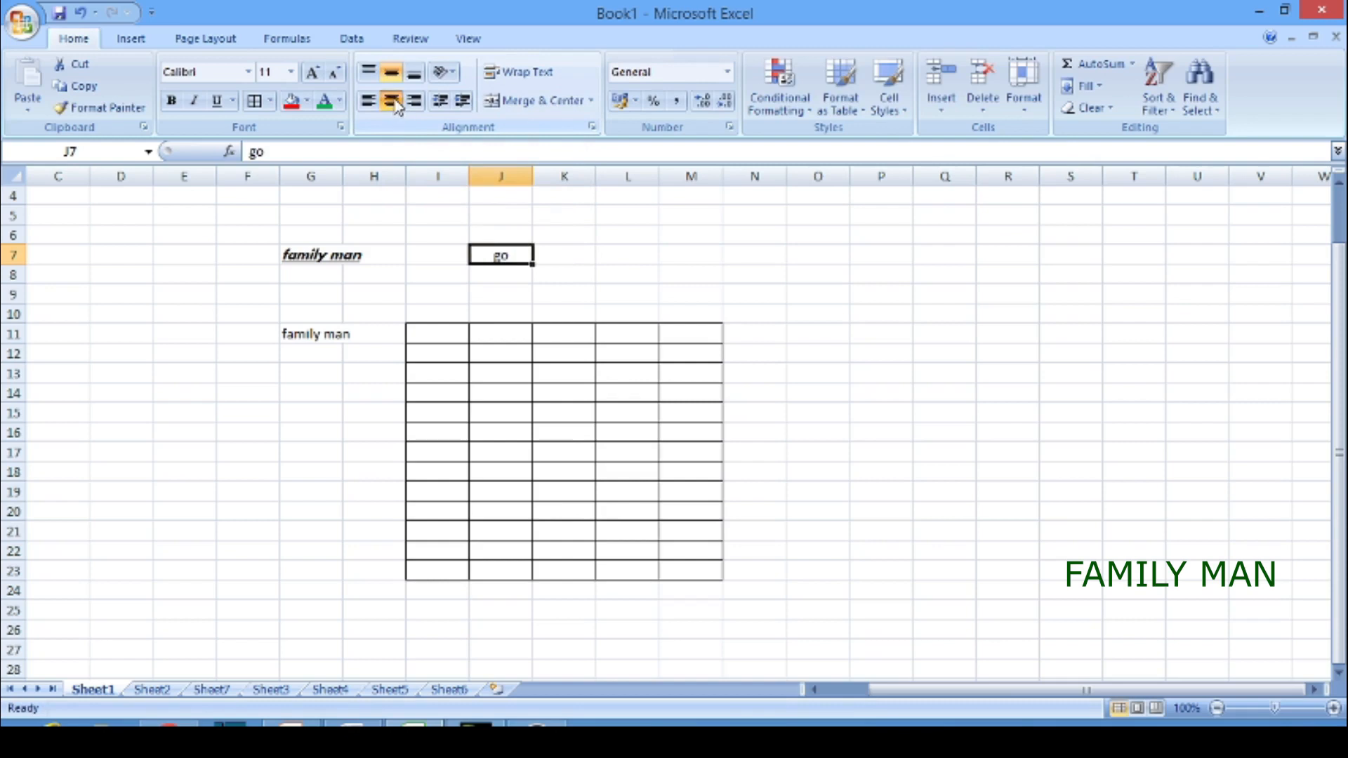
click(371, 101)
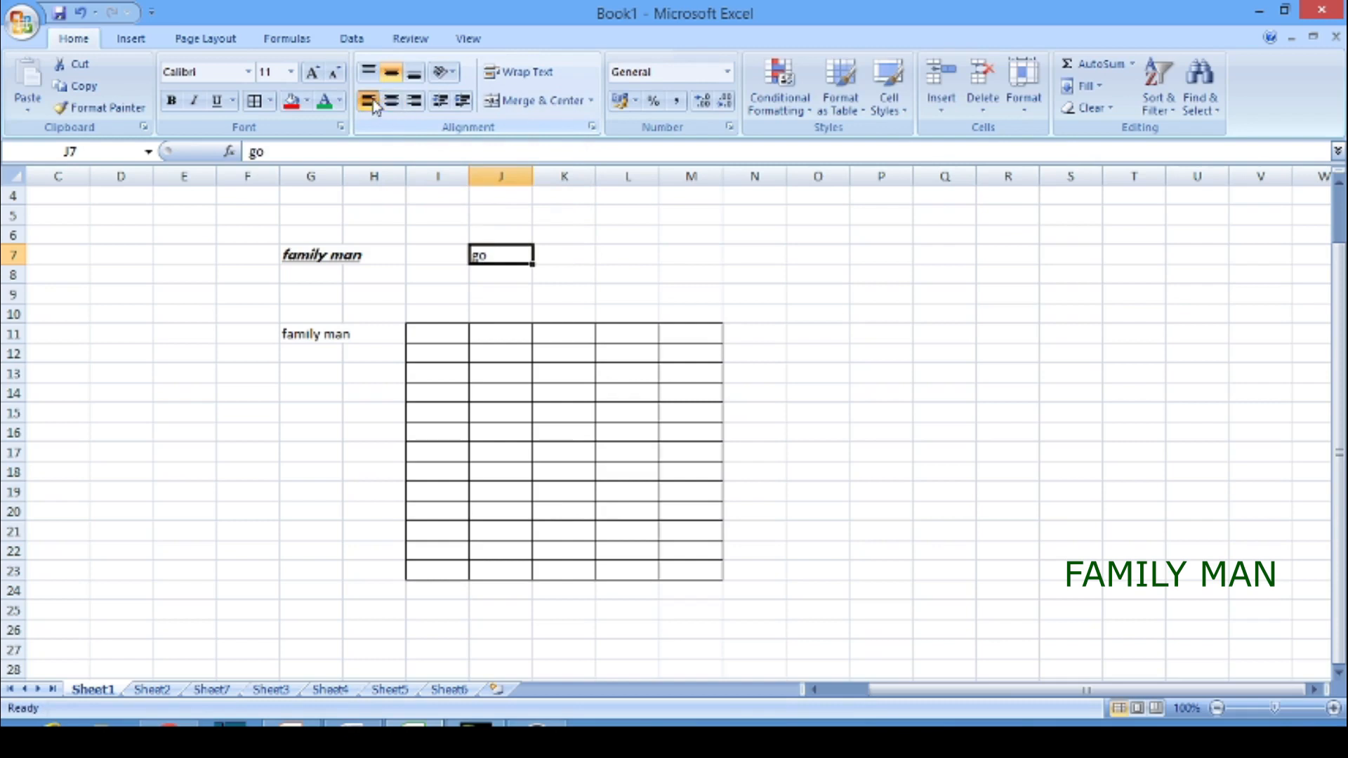
click(414, 101)
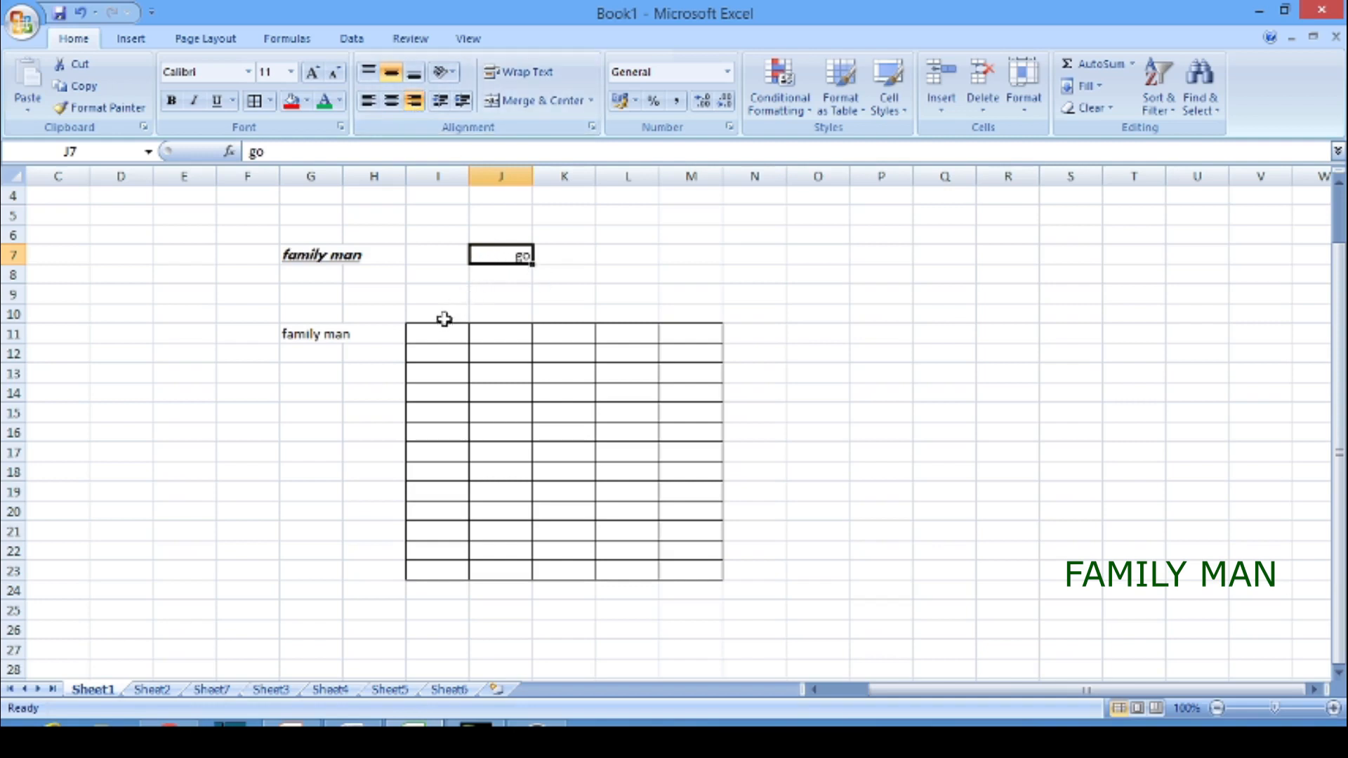
Step: On Sheet2, angle the "MY NAME" text in cell C6 counterclockwise and undo the rotation
click(155, 689)
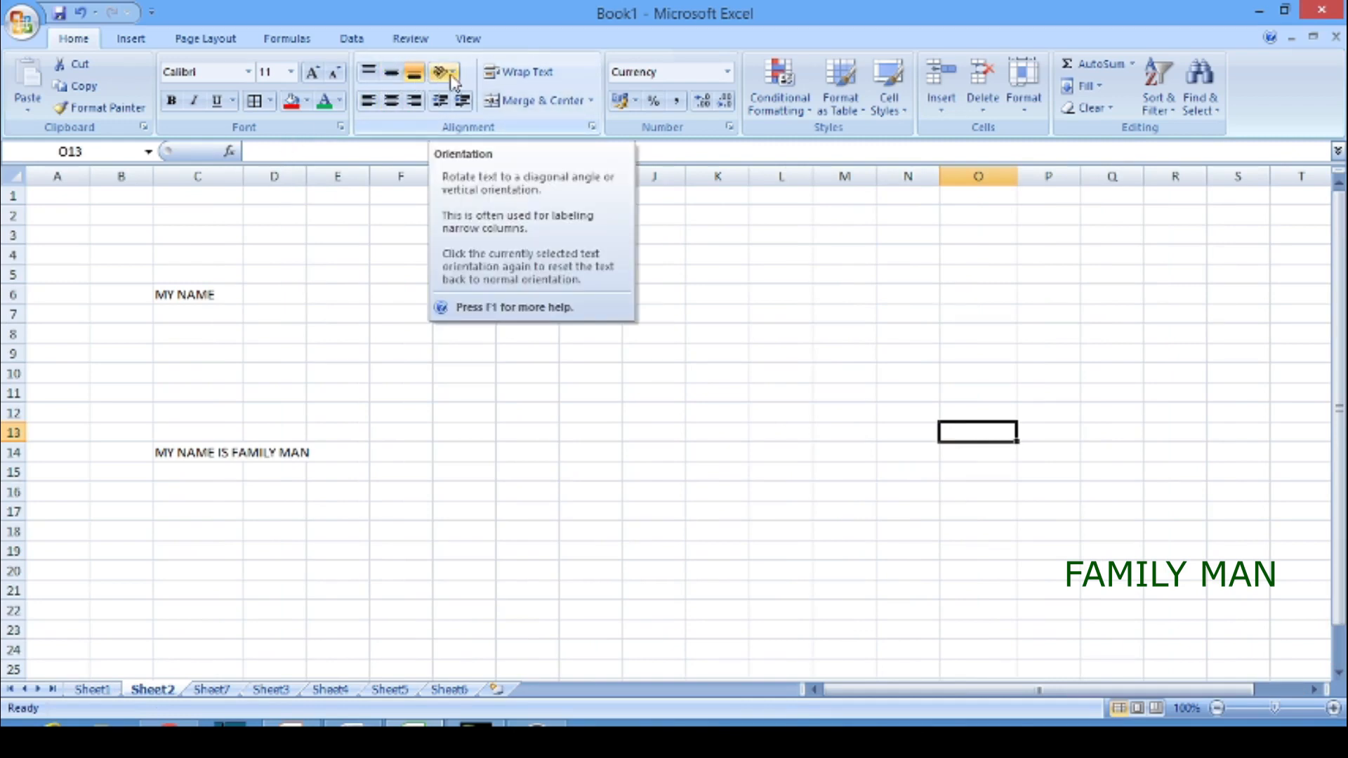
click(202, 293)
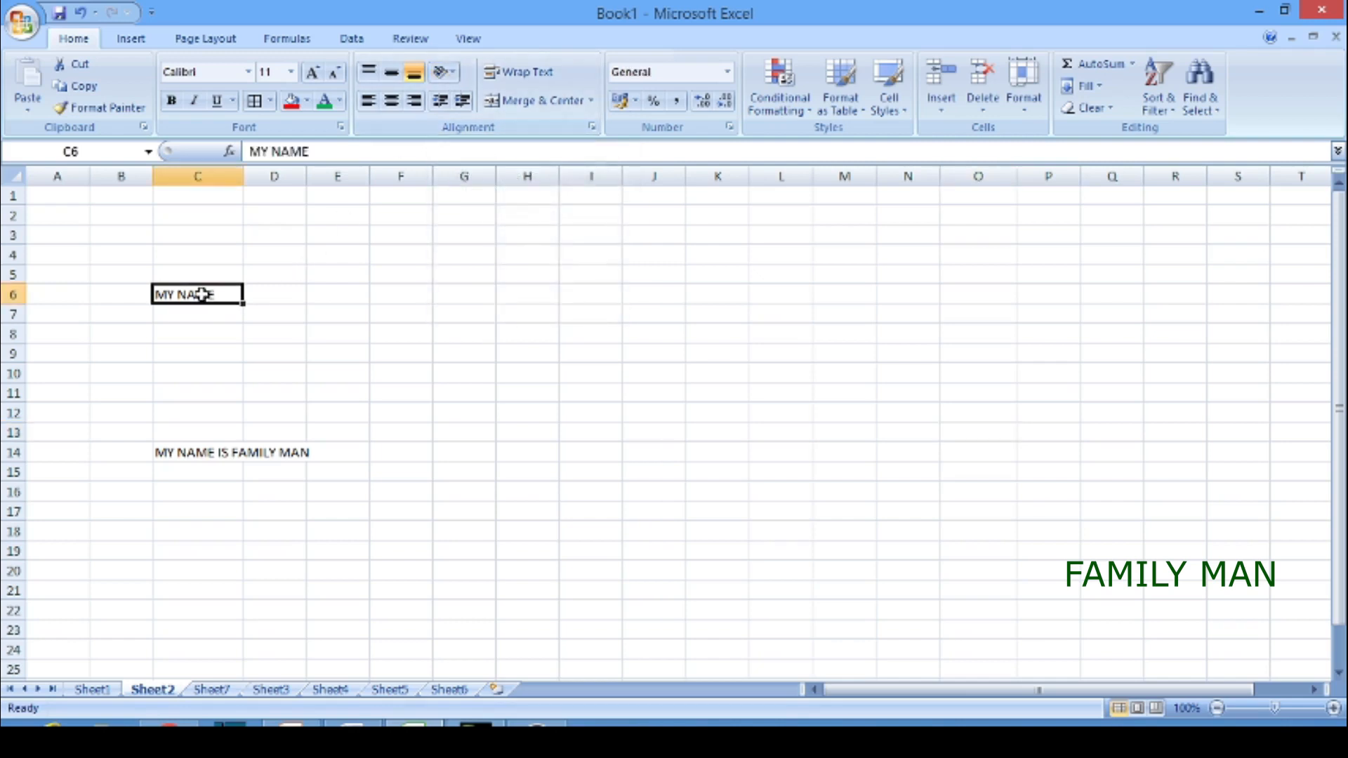
click(444, 72)
click(489, 103)
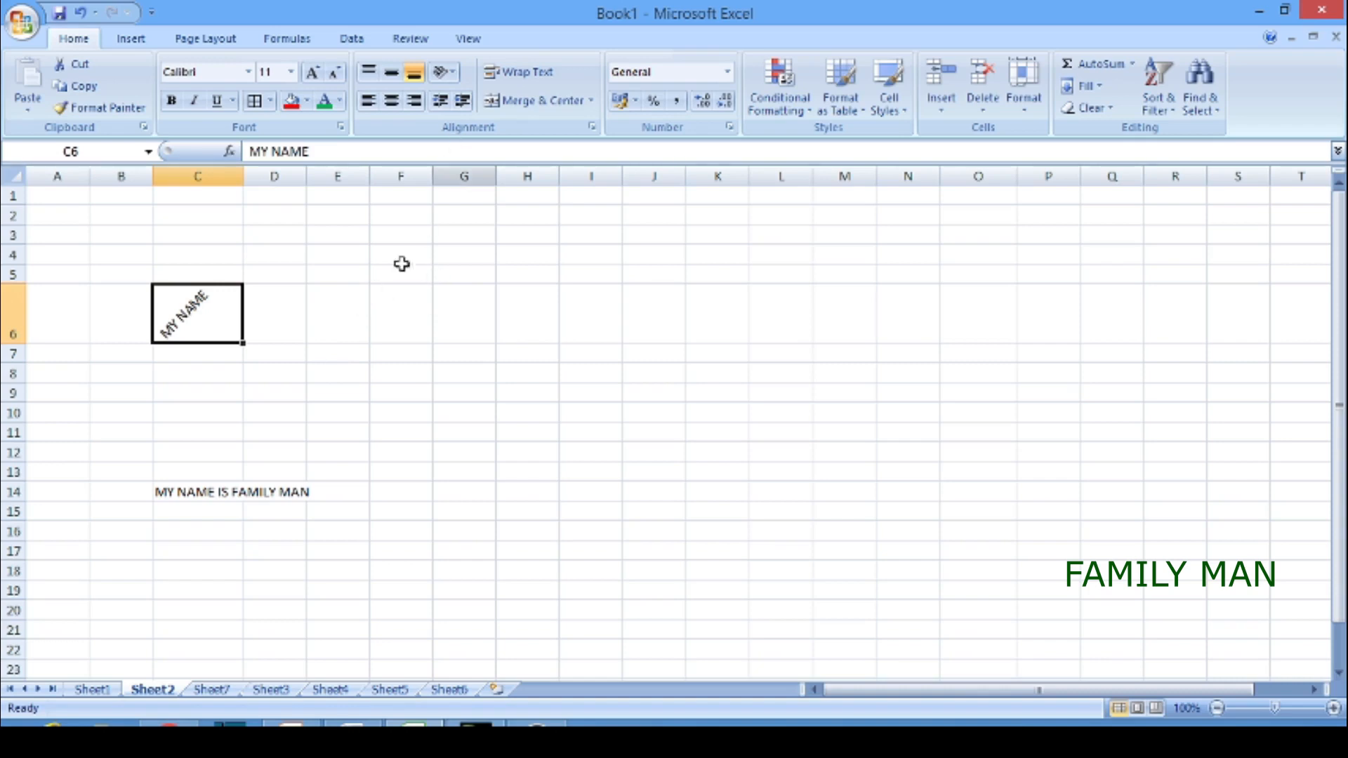
key(ctrl+z)
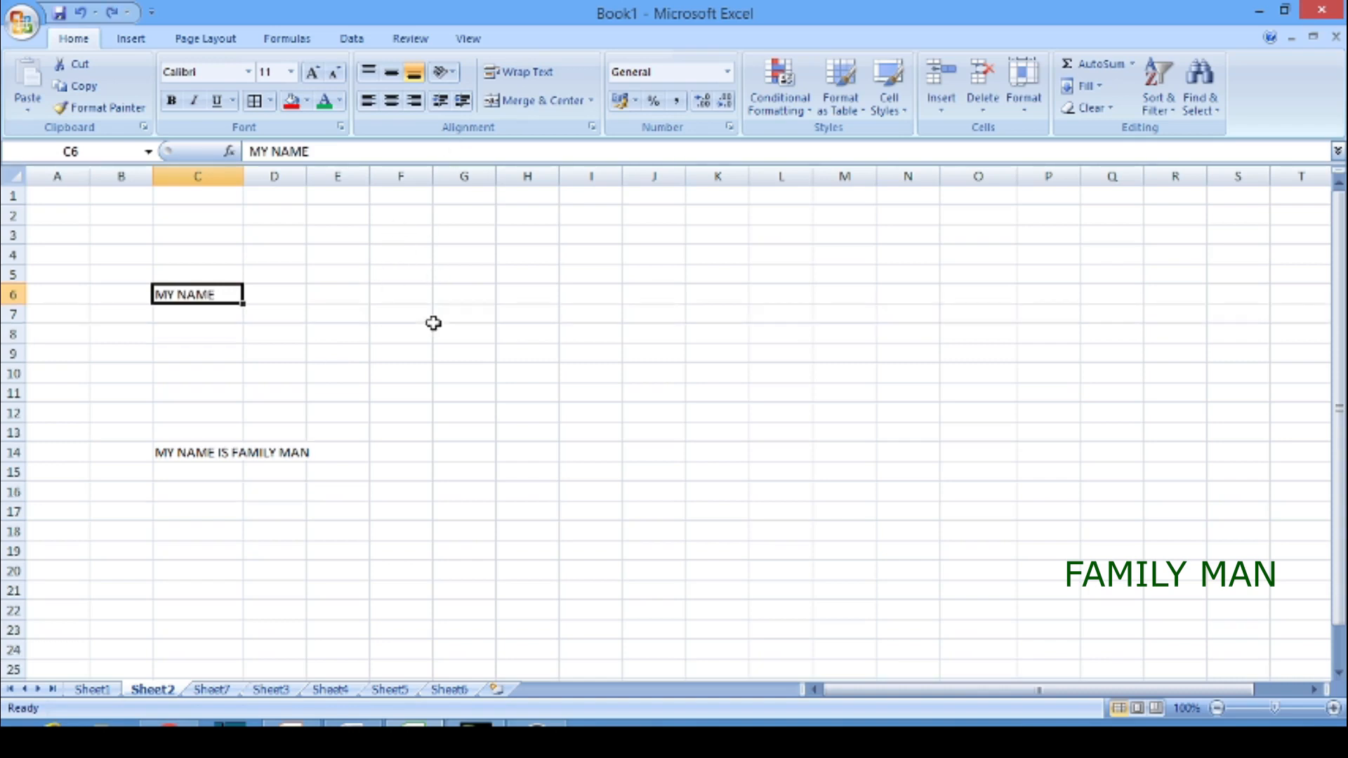
Step: Increase the indent of cell C6 repeatedly, moving the "MY NAME" text over into column D
click(462, 102)
click(462, 101)
click(461, 101)
click(462, 102)
click(462, 102)
click(461, 101)
click(461, 102)
click(461, 102)
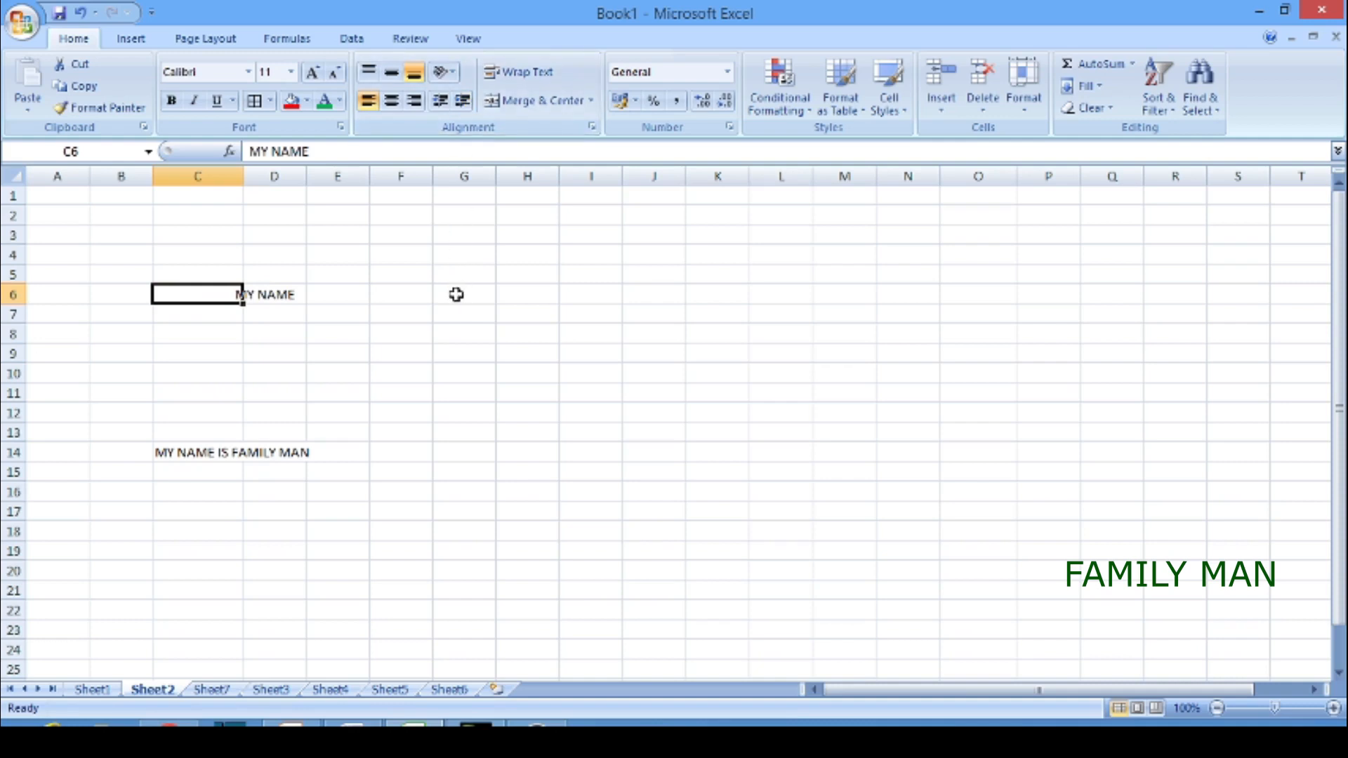
Step: Undo the last six indent increases in cell C6
key(ctrl+z)
key(ctrl+z)
key(ctrl+z)
key(ctrl+z)
key(ctrl+z)
key(ctrl+z)
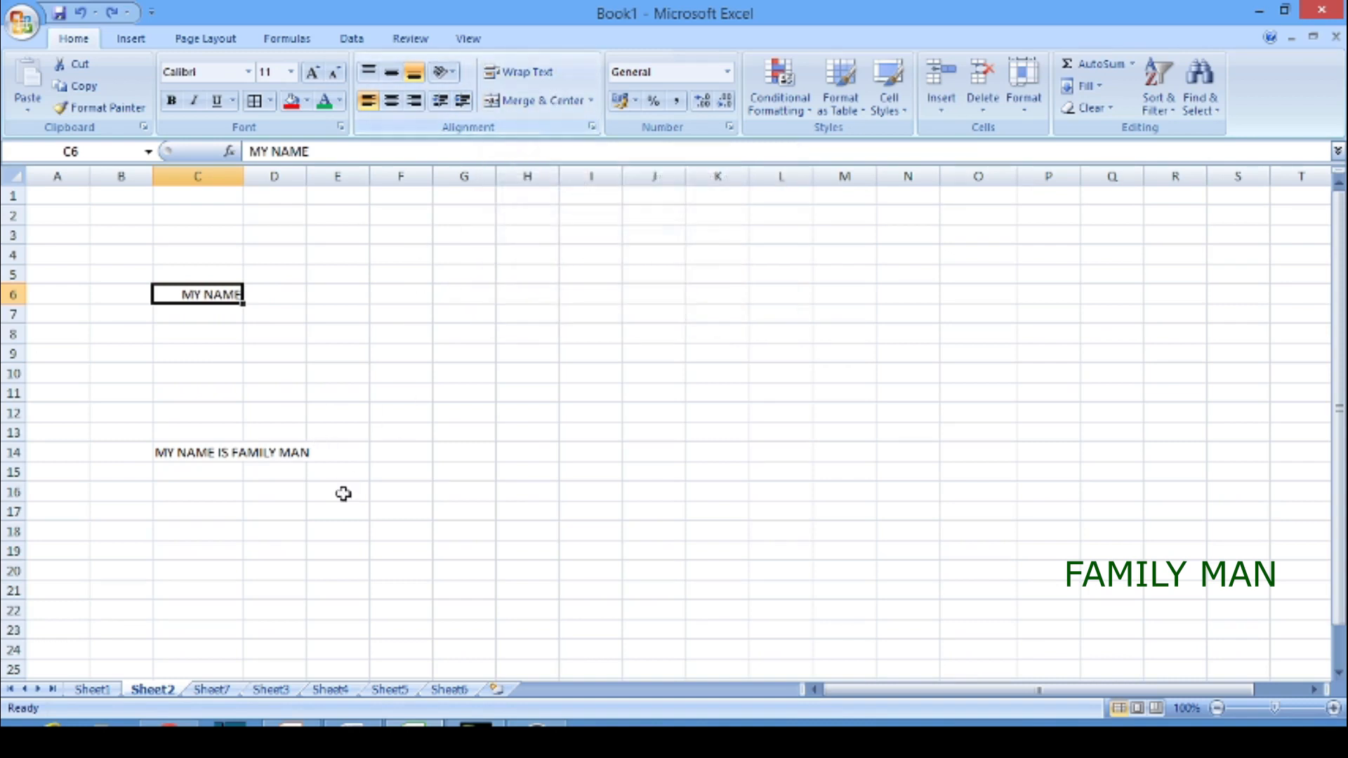
Step: Wrap the text "MY NAME IS FAMILY MAN" in cell C14 within its column
click(280, 453)
click(221, 455)
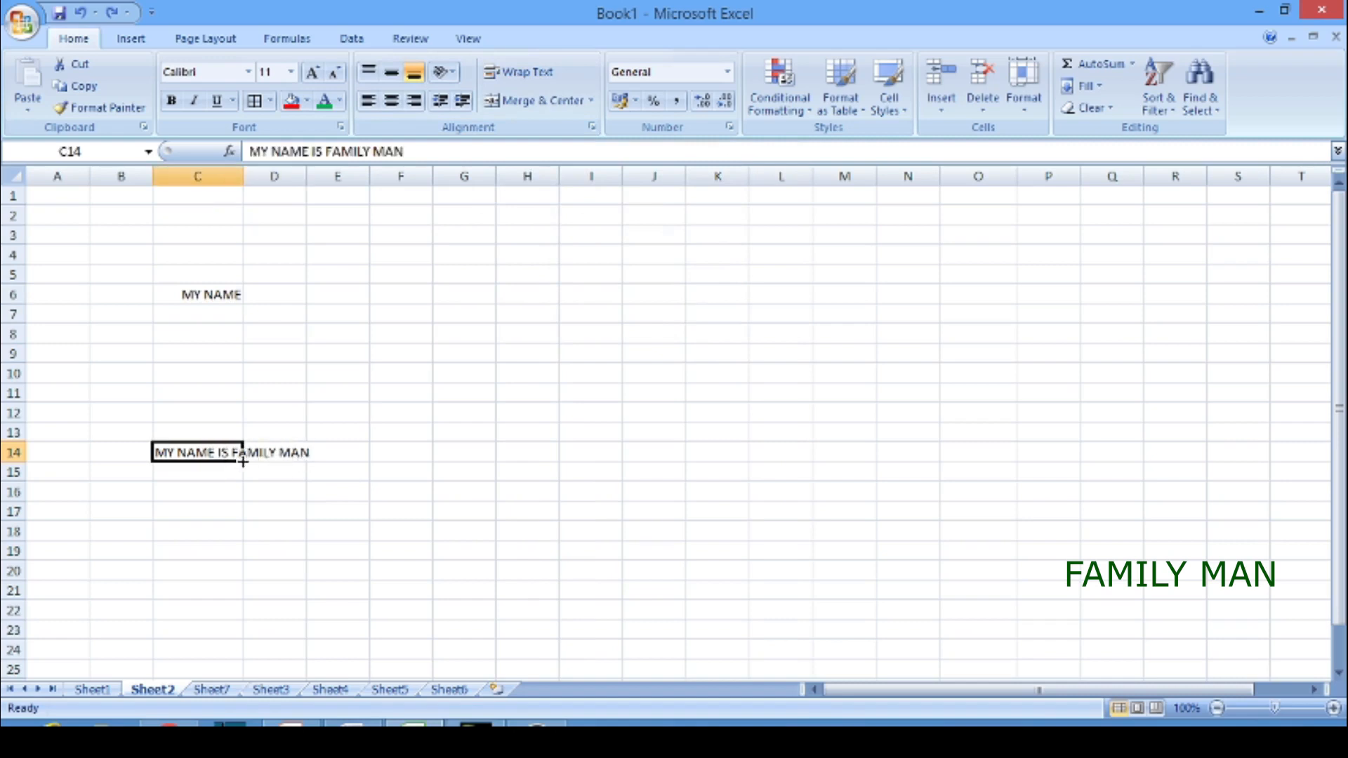
click(321, 389)
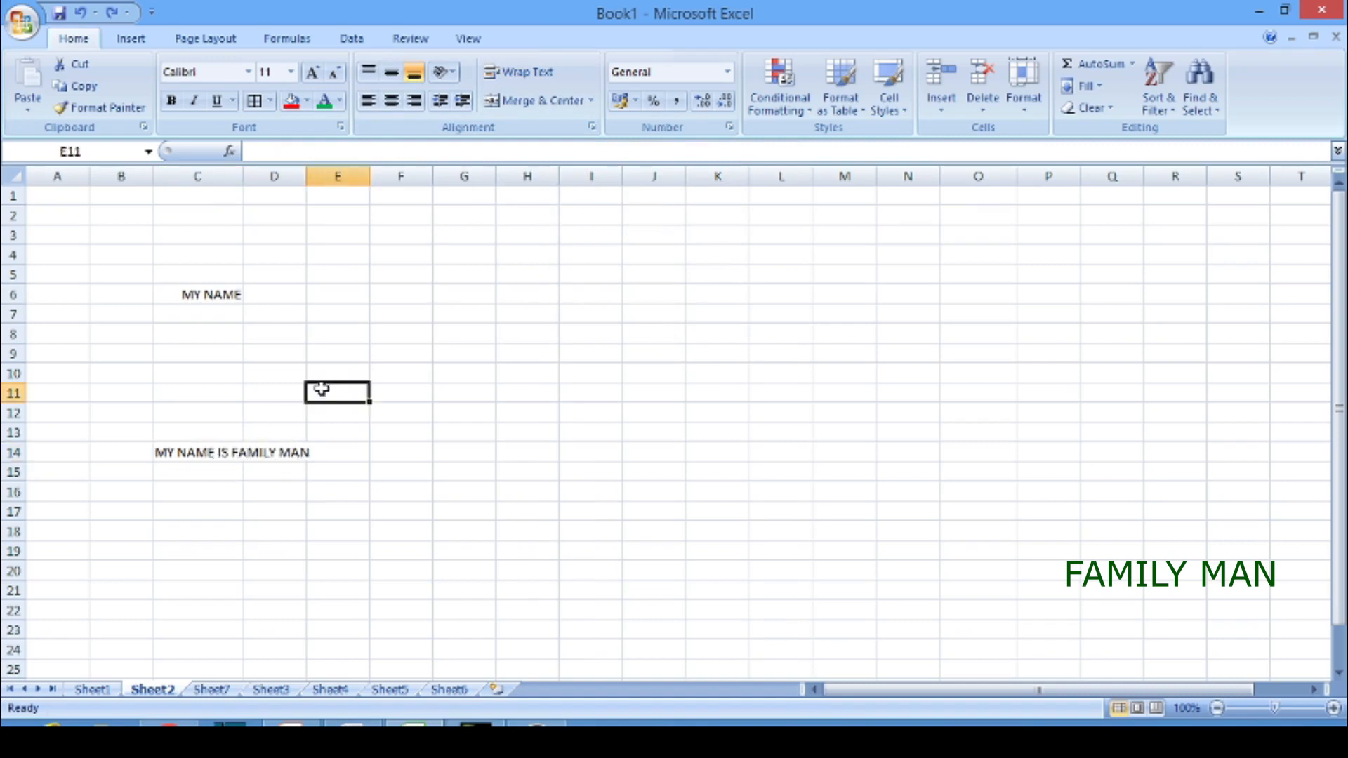
click(329, 369)
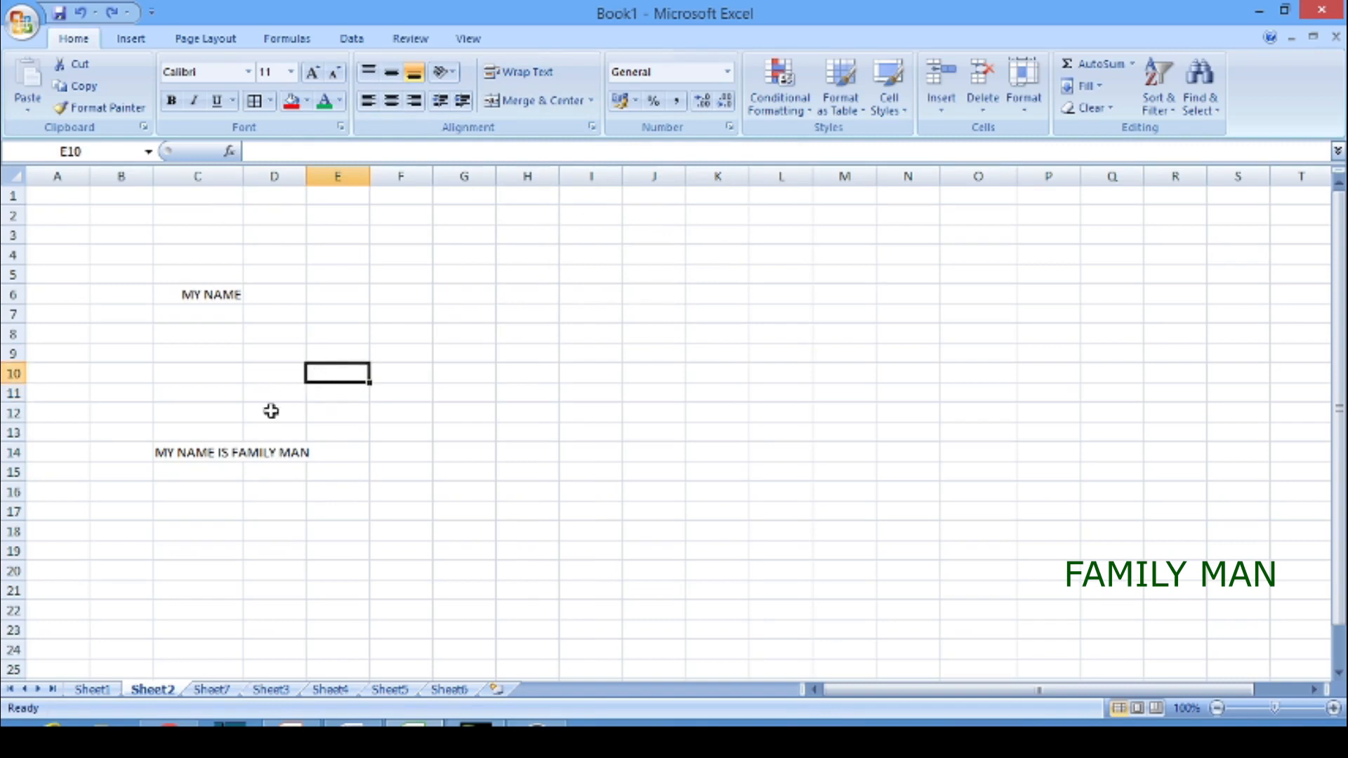
click(207, 451)
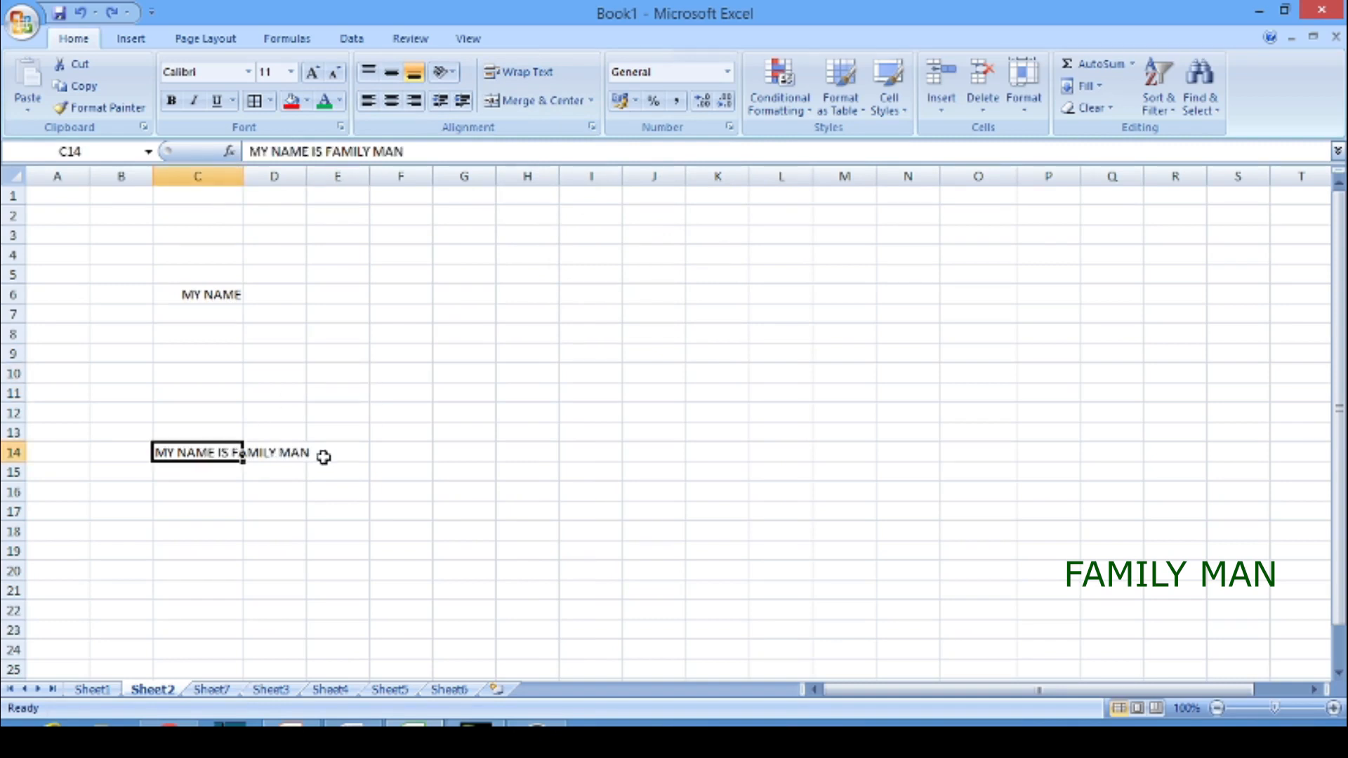
click(354, 452)
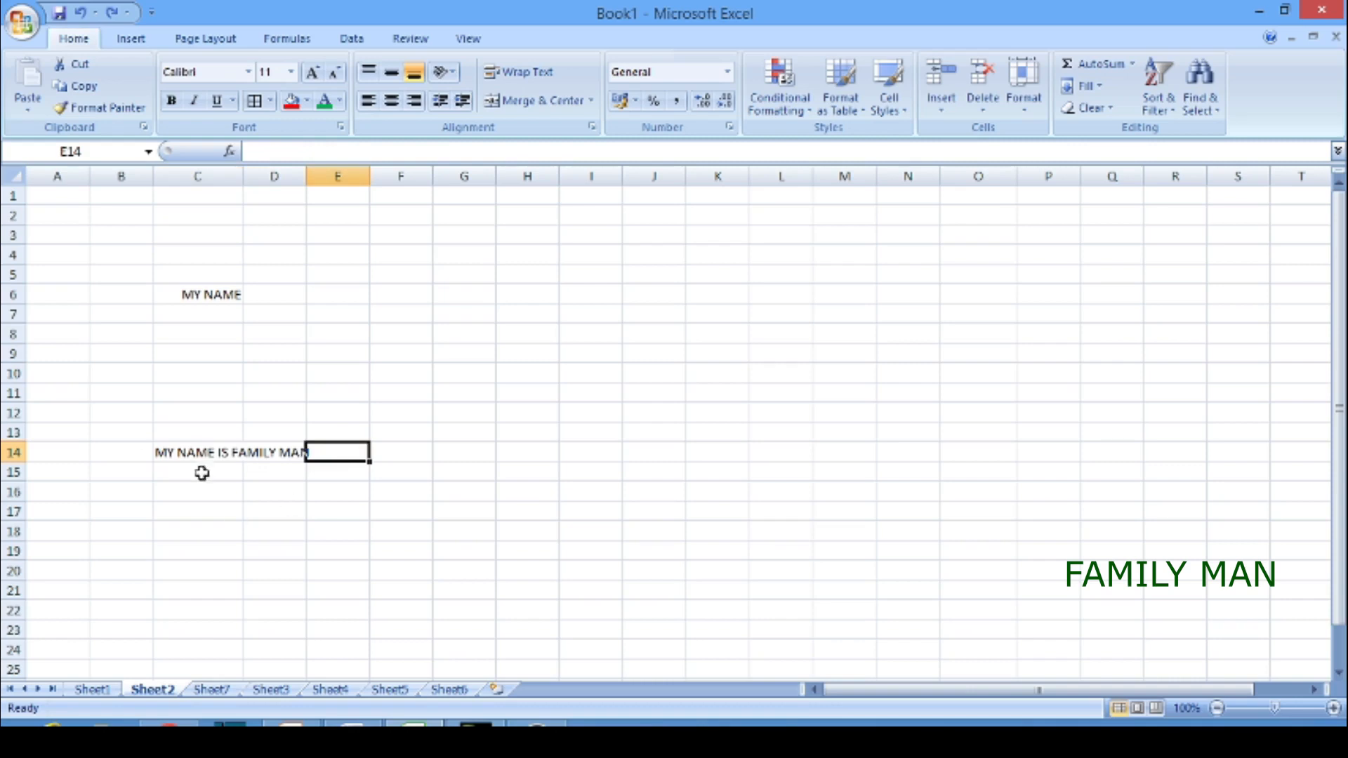
click(184, 455)
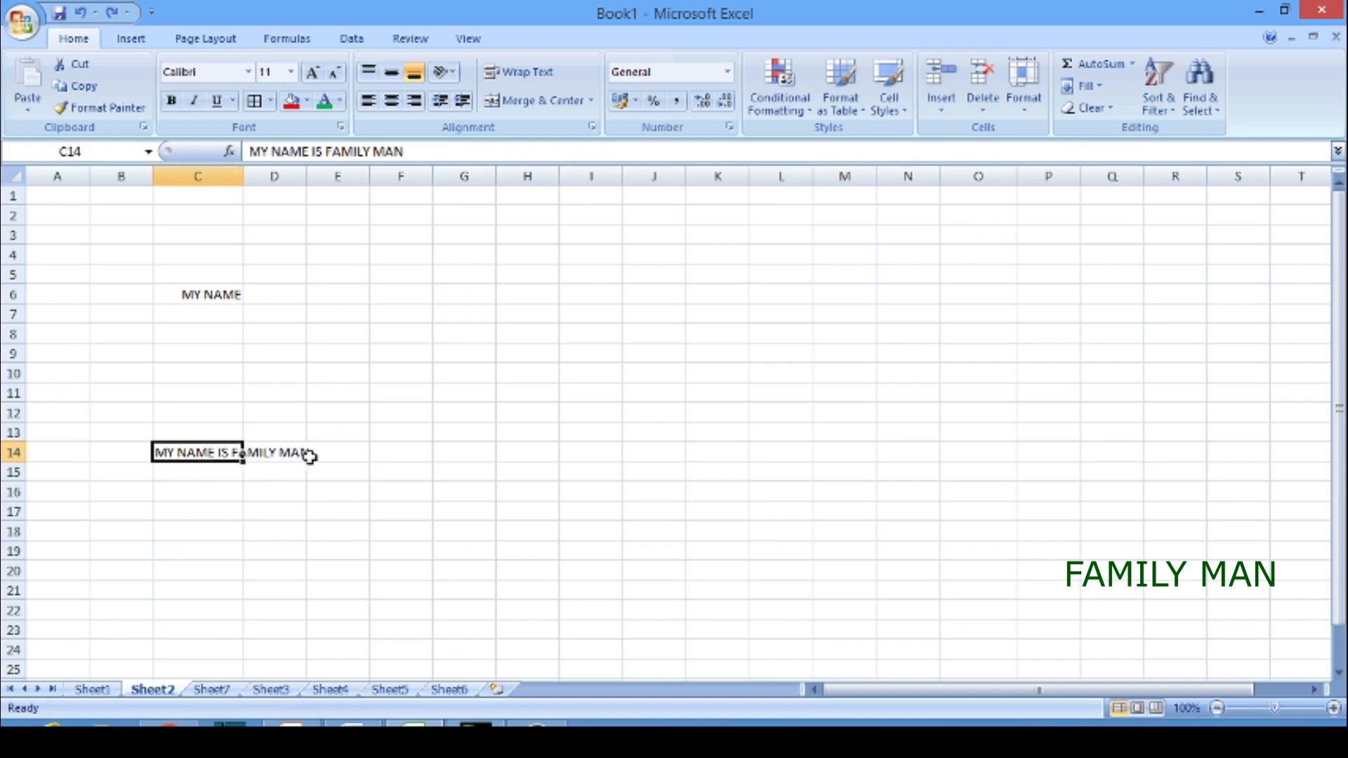
click(538, 73)
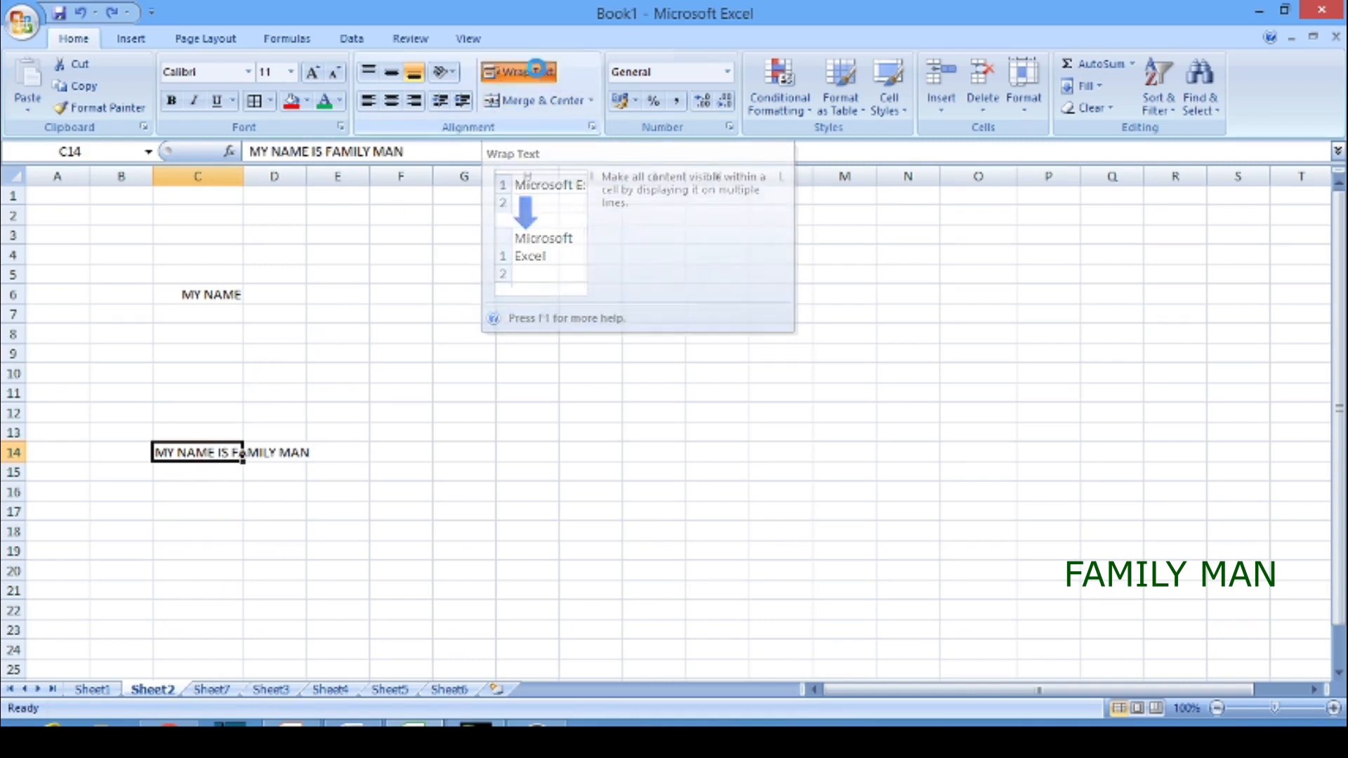
click(377, 470)
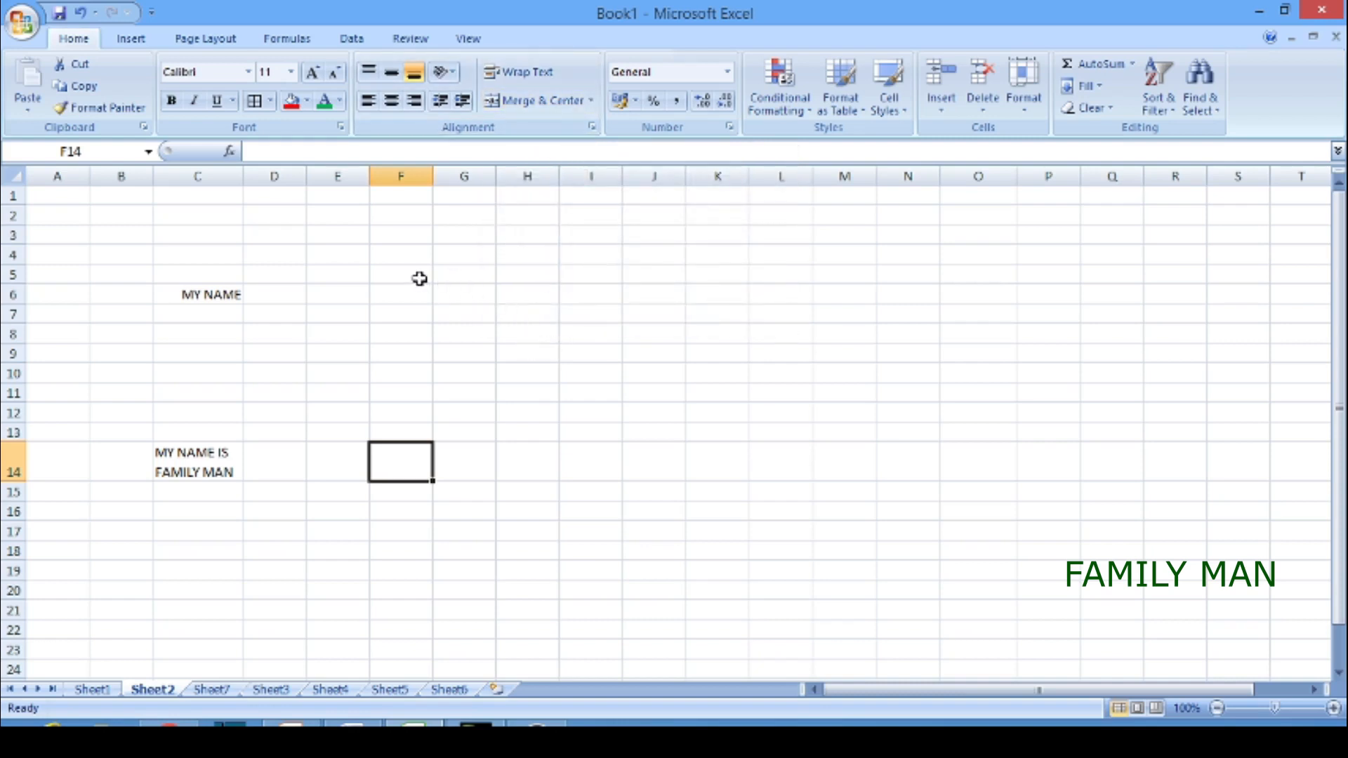
Step: Apply All Borders to the cell range F5:L18
drag(420, 279, 764, 552)
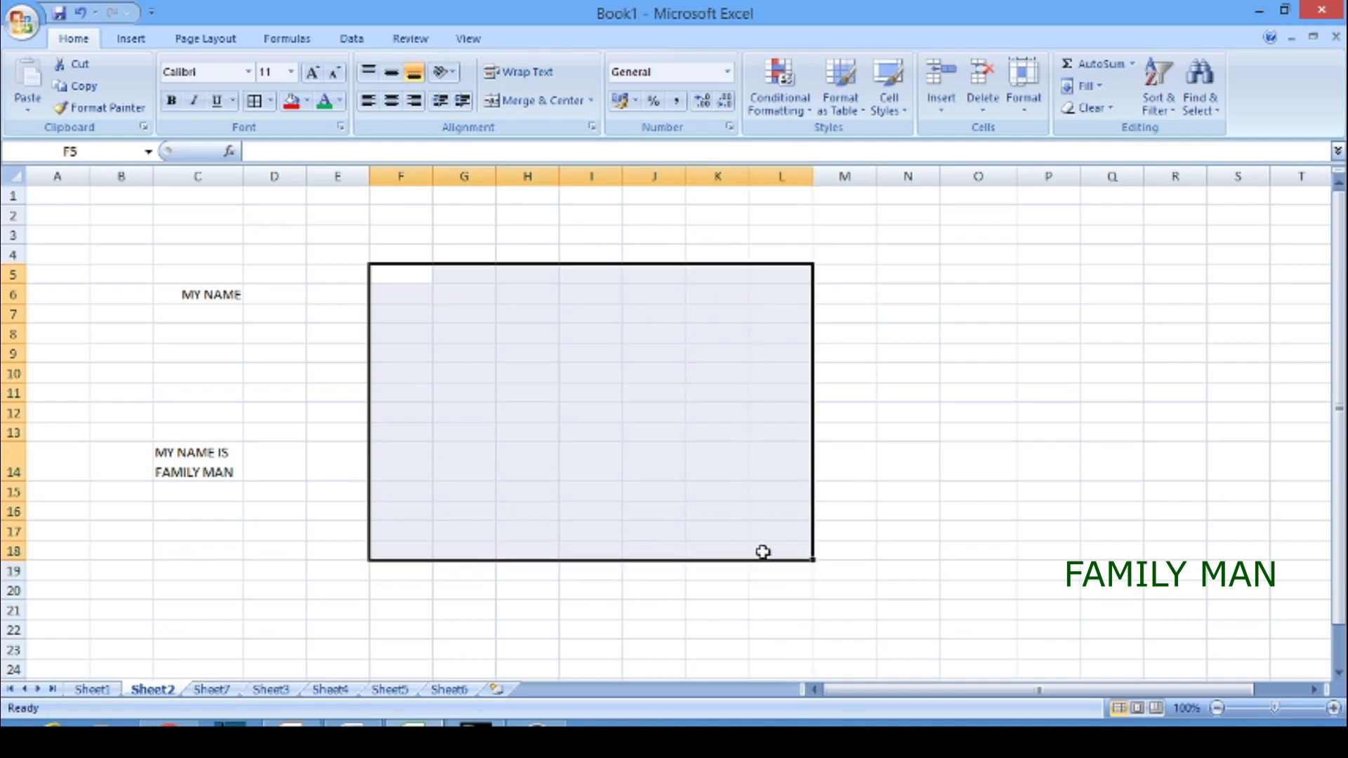
click(256, 102)
click(946, 386)
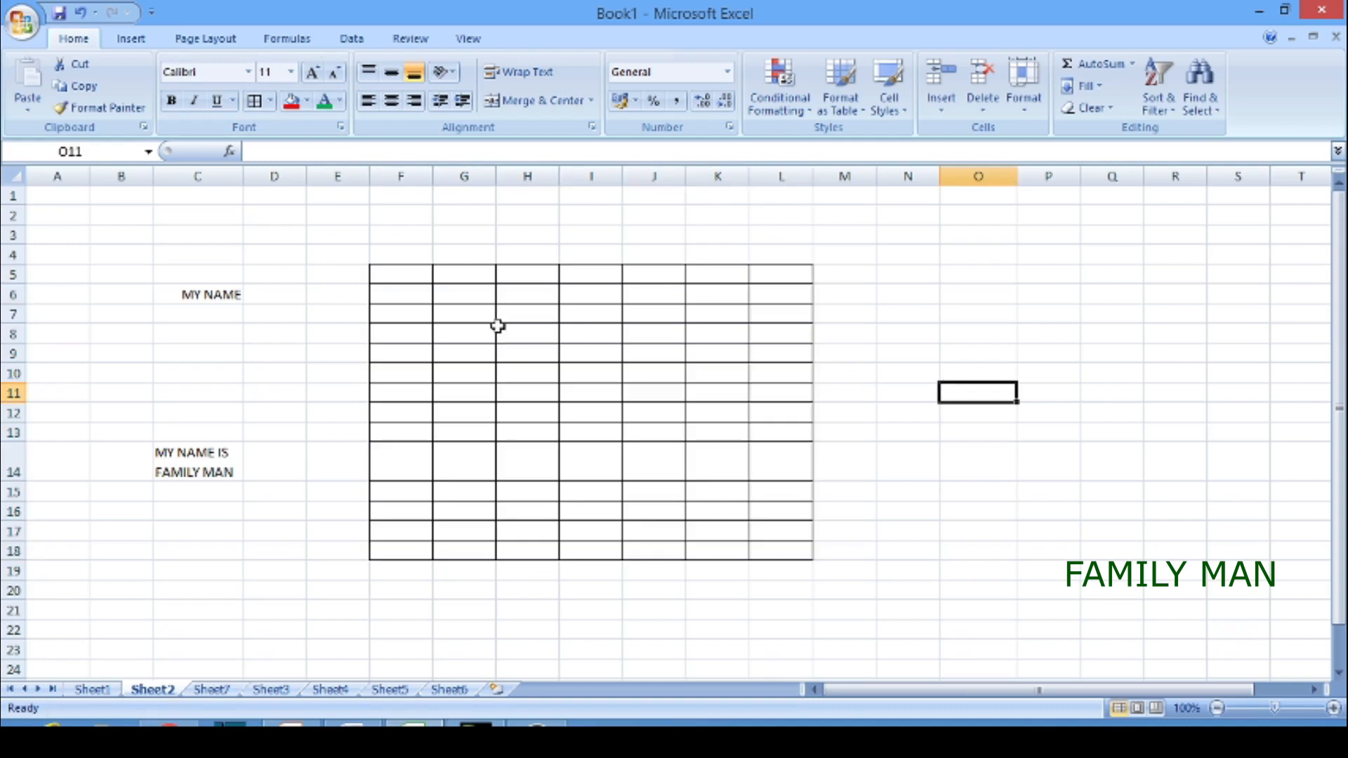
Step: Merge and center the cells G8:I14 inside the bordered grid
drag(482, 340, 602, 474)
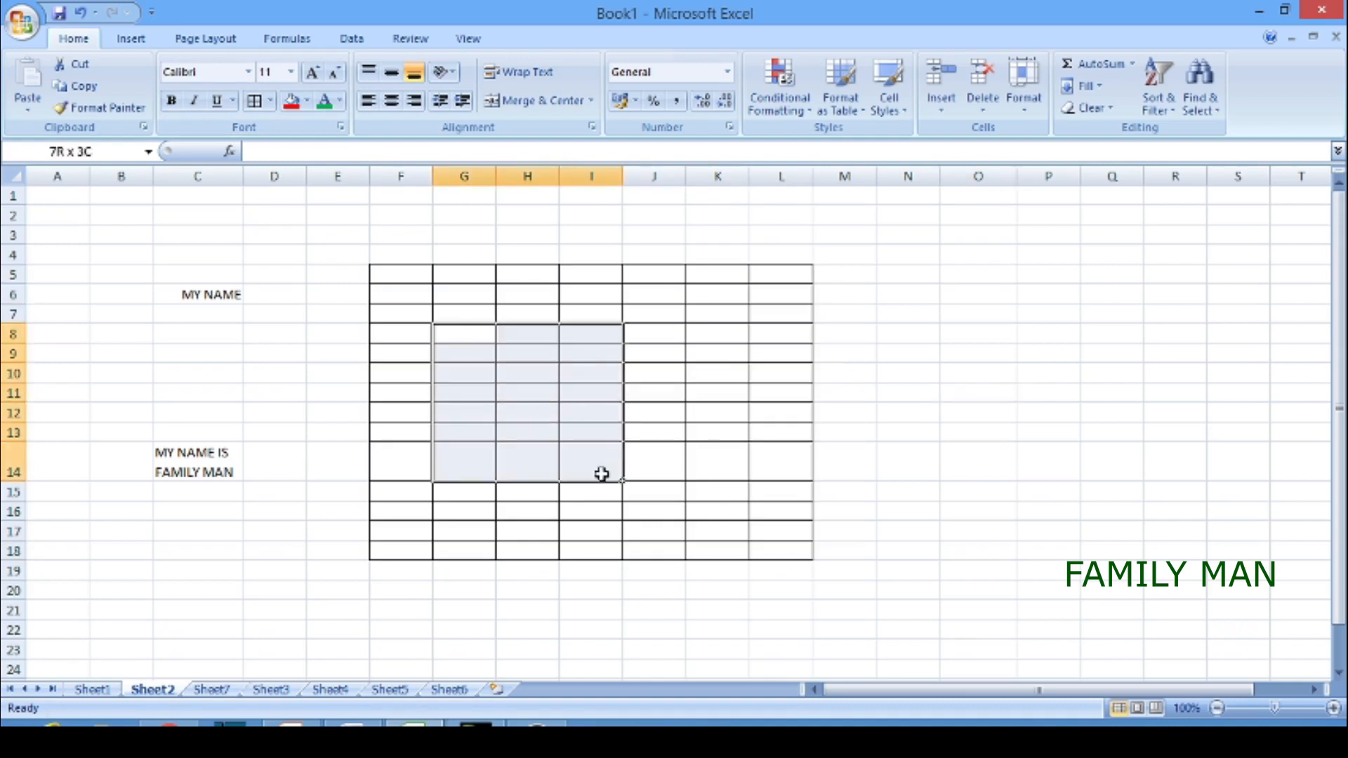
click(541, 101)
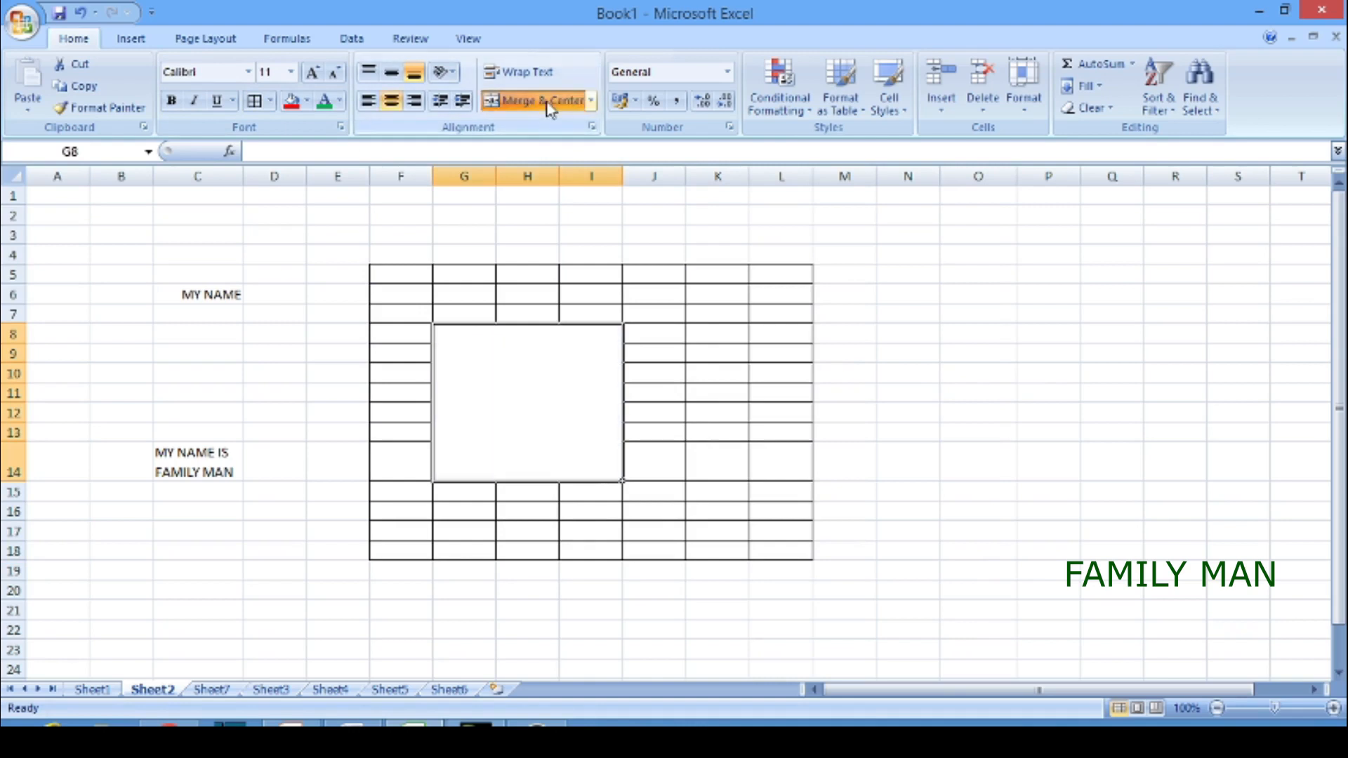
click(811, 380)
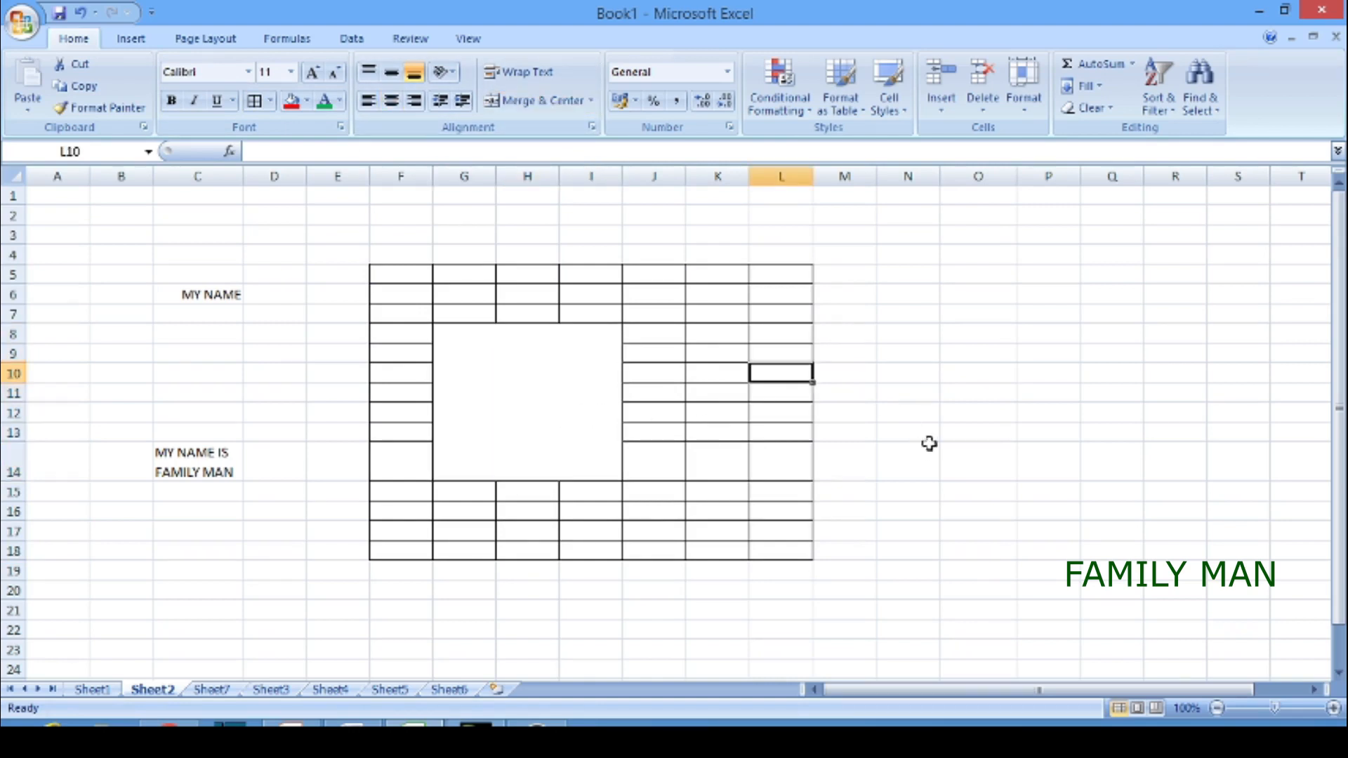
Step: Undo the merging of cells G8:I14 and the borders on F5:L18
key(ctrl+z)
key(ctrl+z)
click(887, 366)
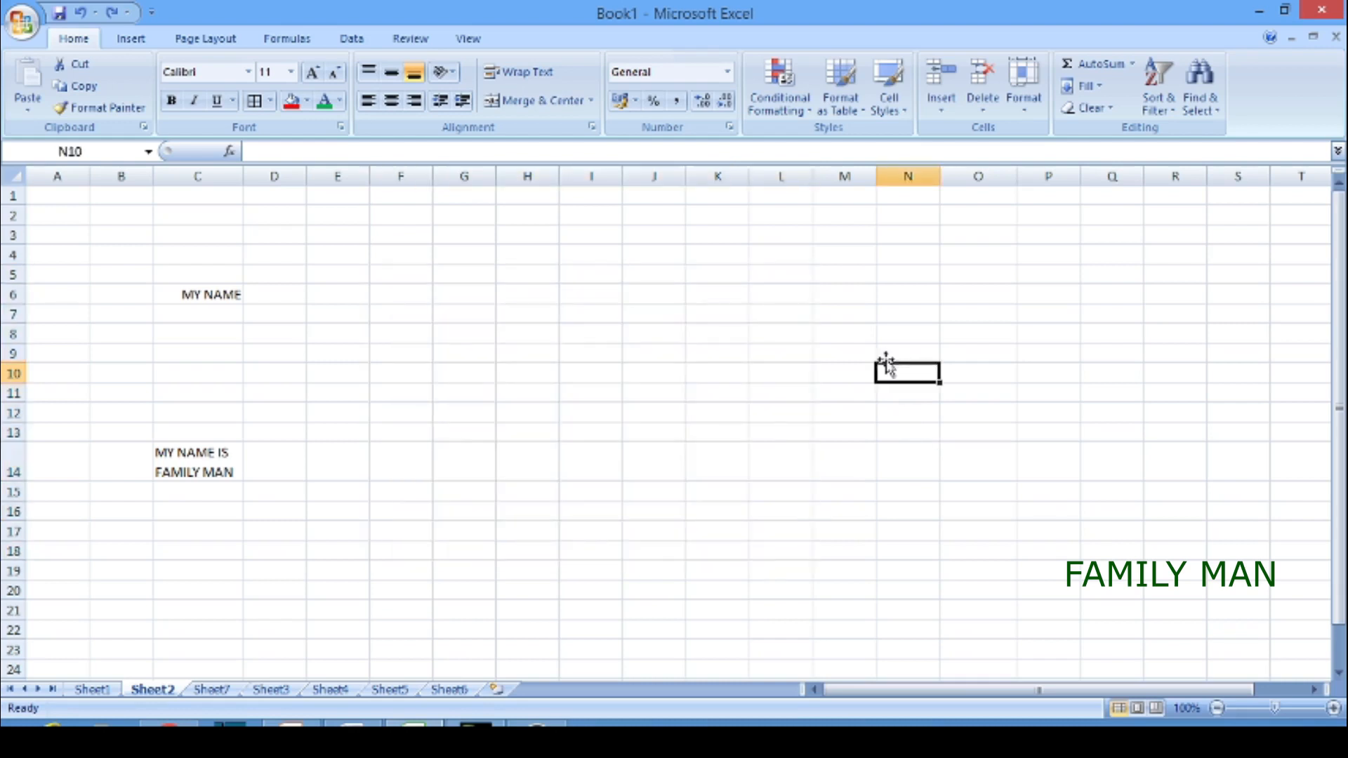
Step: Format cell I9 as Currency and enter 234 in it
click(727, 72)
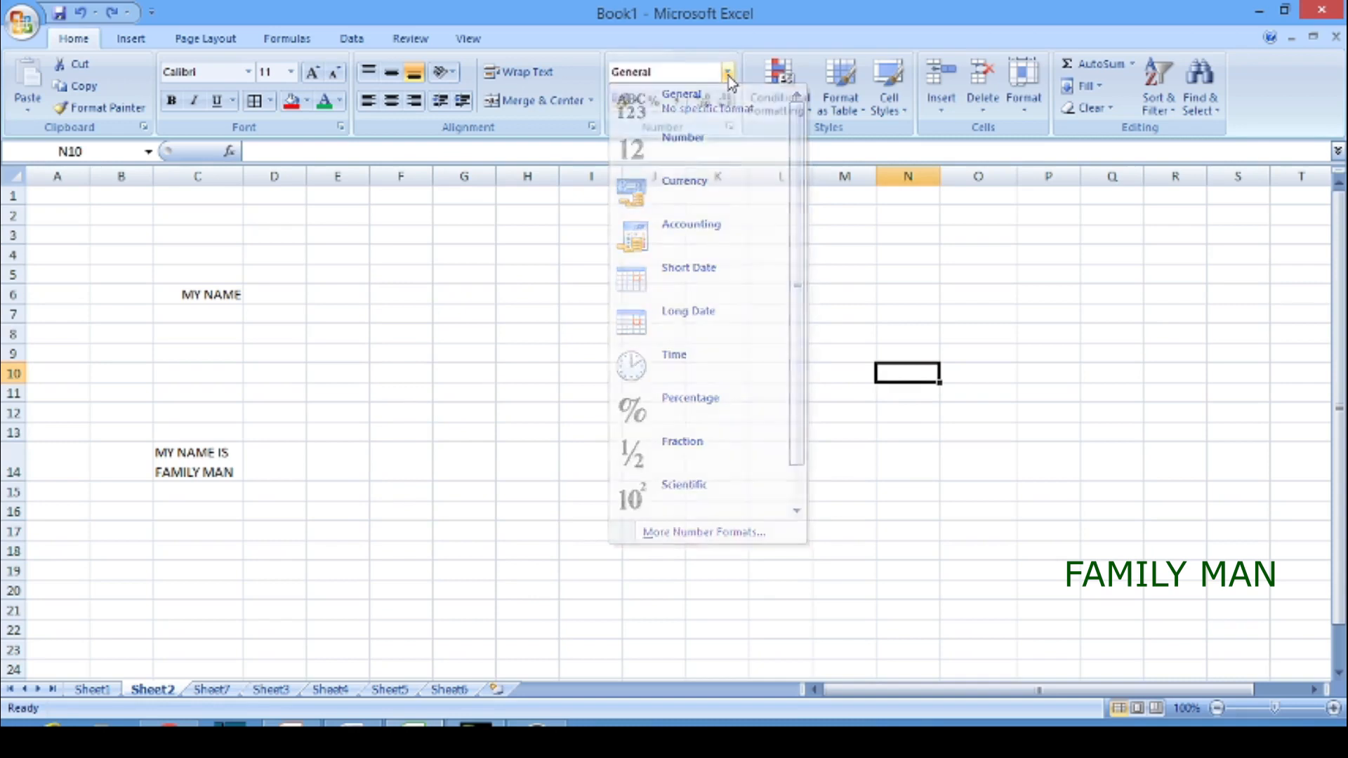
click(727, 74)
click(584, 355)
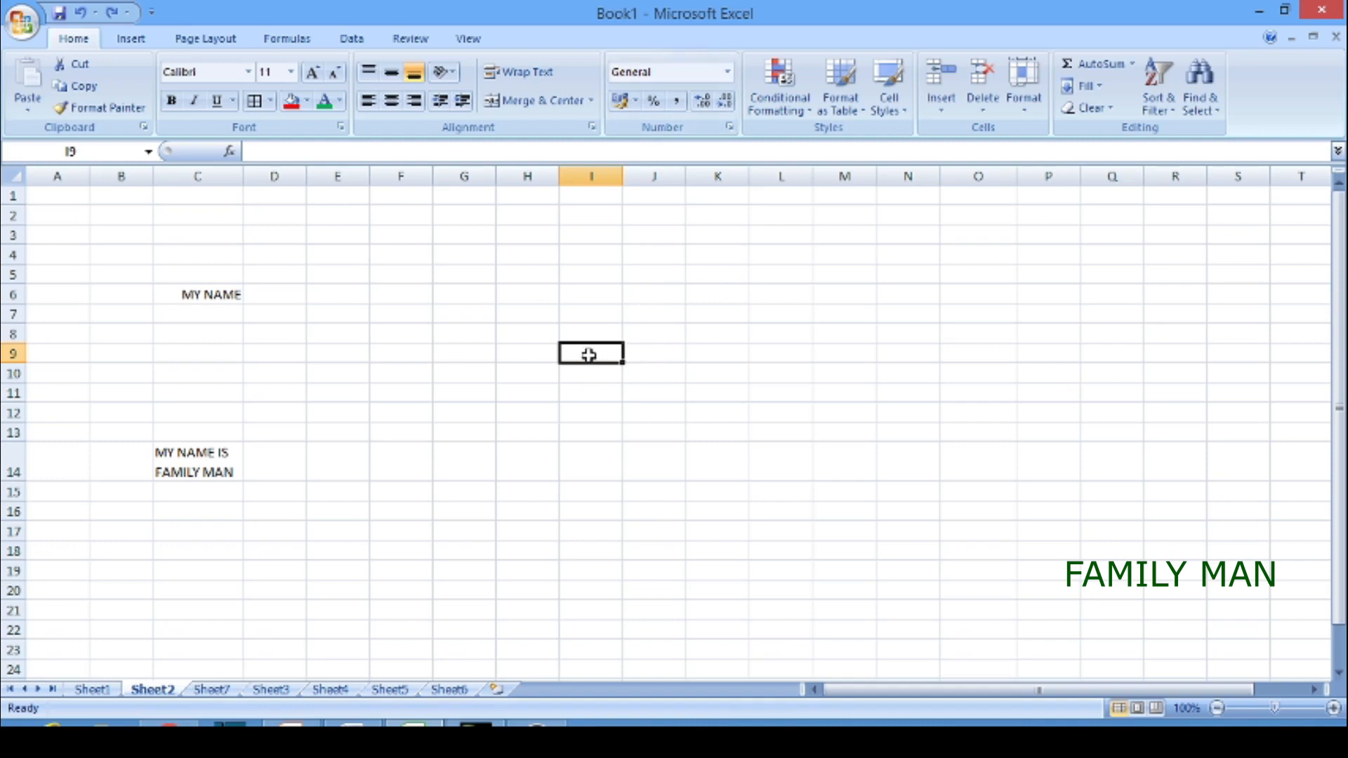
click(728, 73)
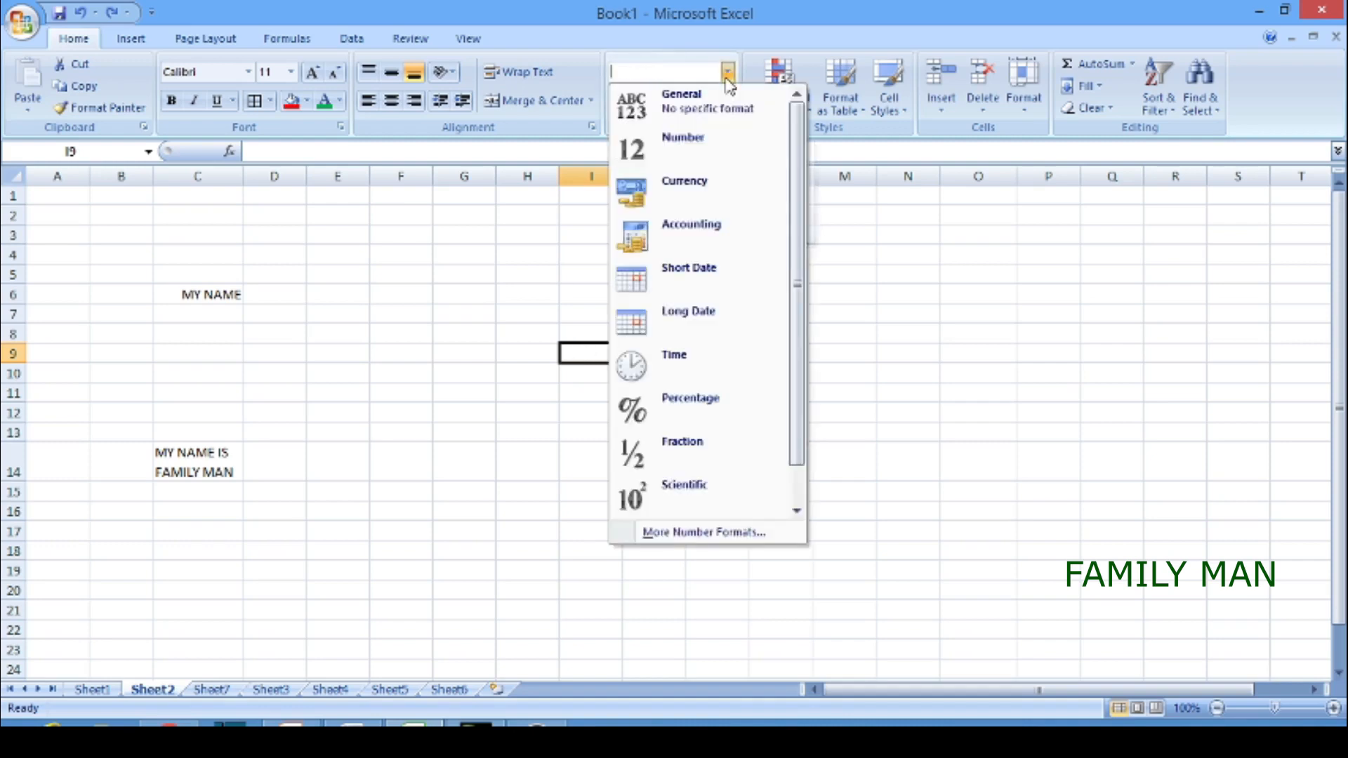
click(700, 194)
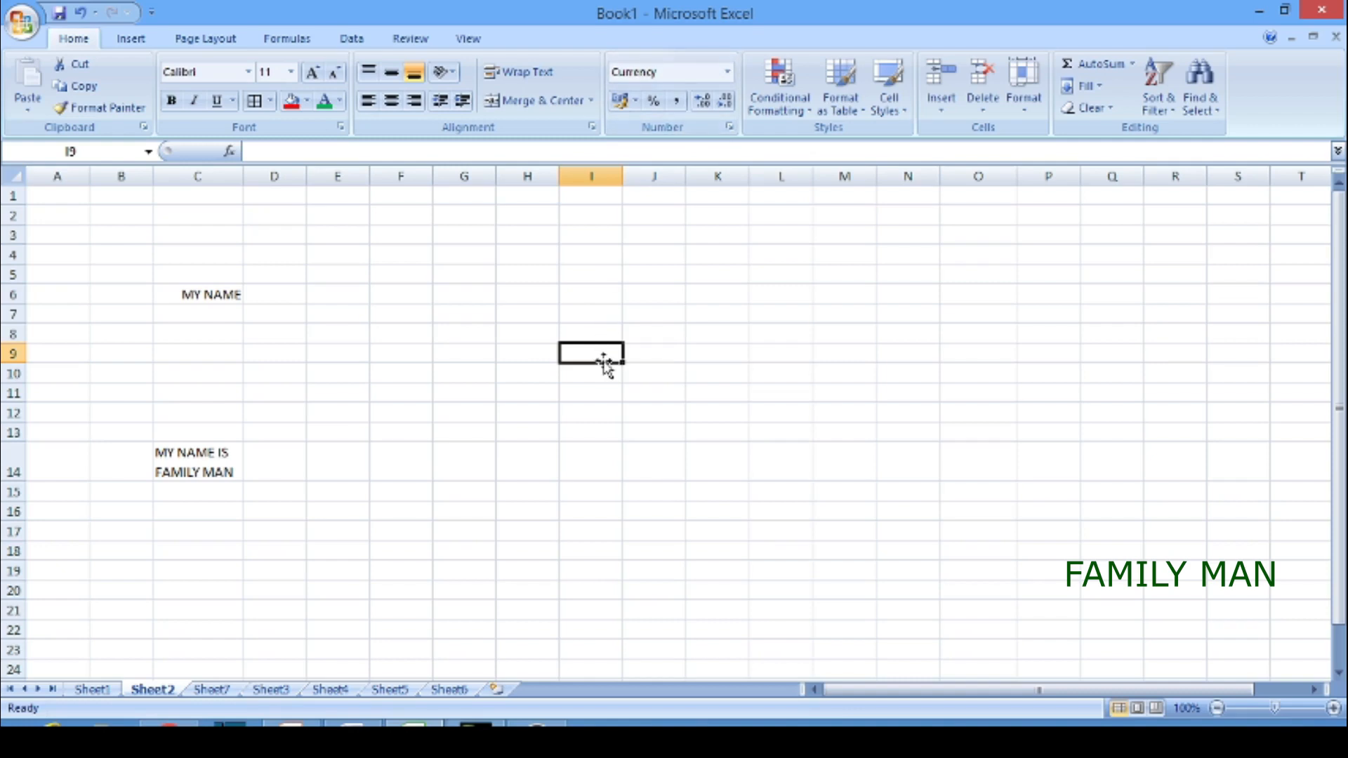
text(234)
click(588, 408)
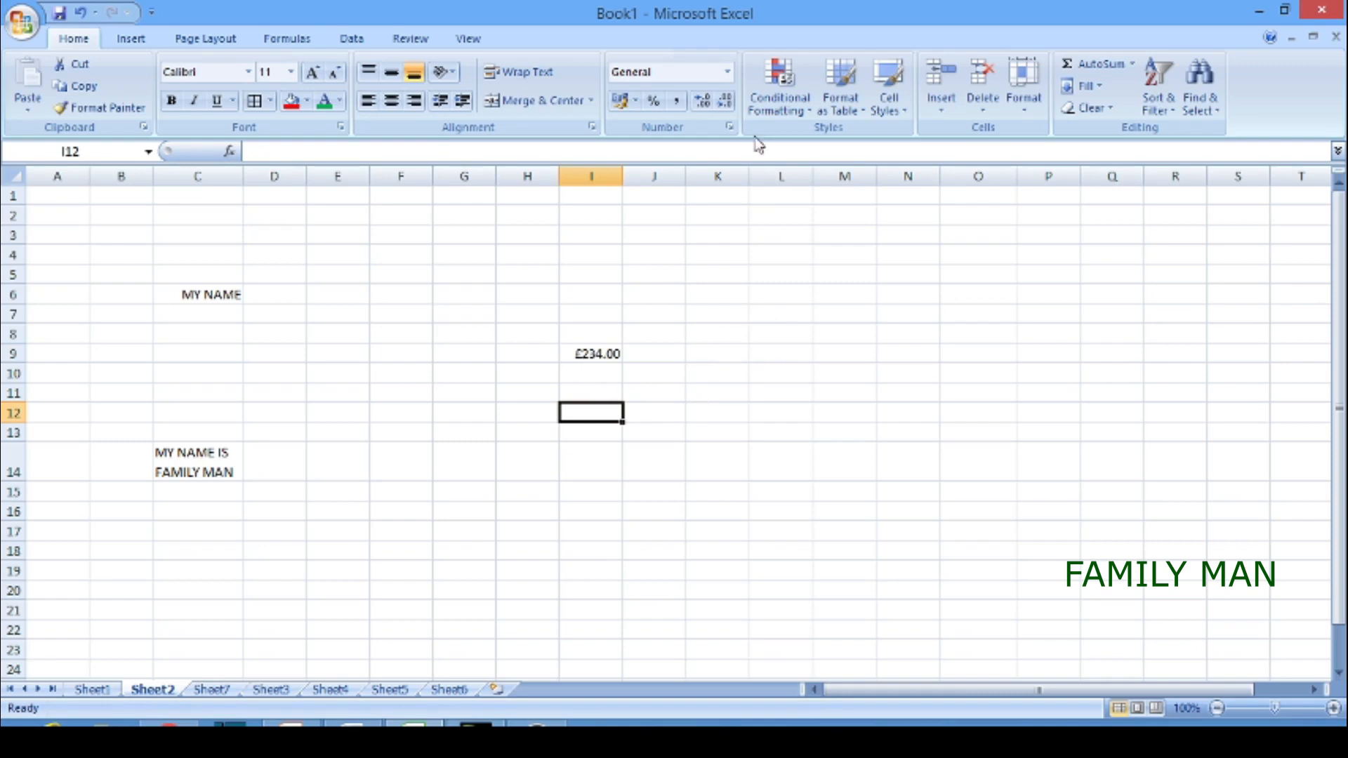
Step: Switch to Sheet3 with the ENGLISH, MATHS and BIOLOGY marks and clear the existing range selection
click(809, 113)
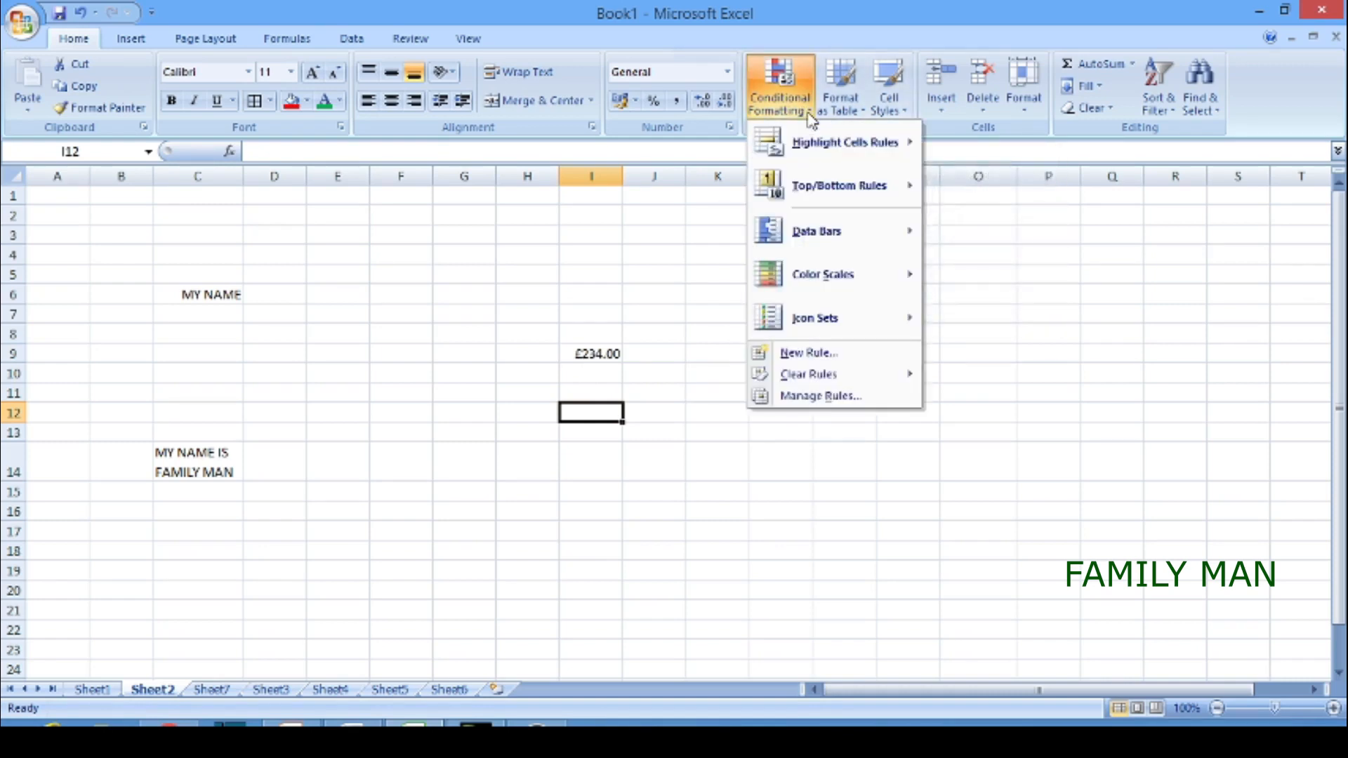
click(657, 360)
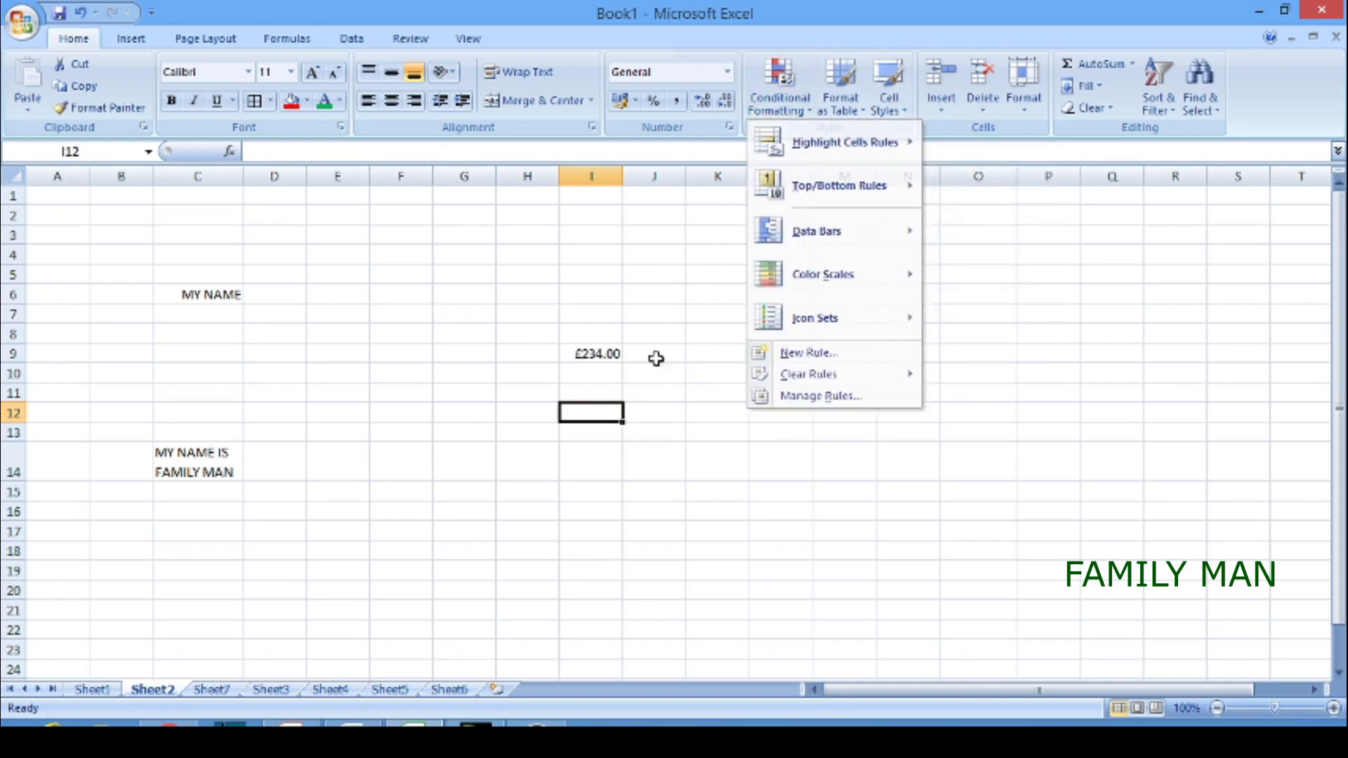
click(213, 690)
click(271, 691)
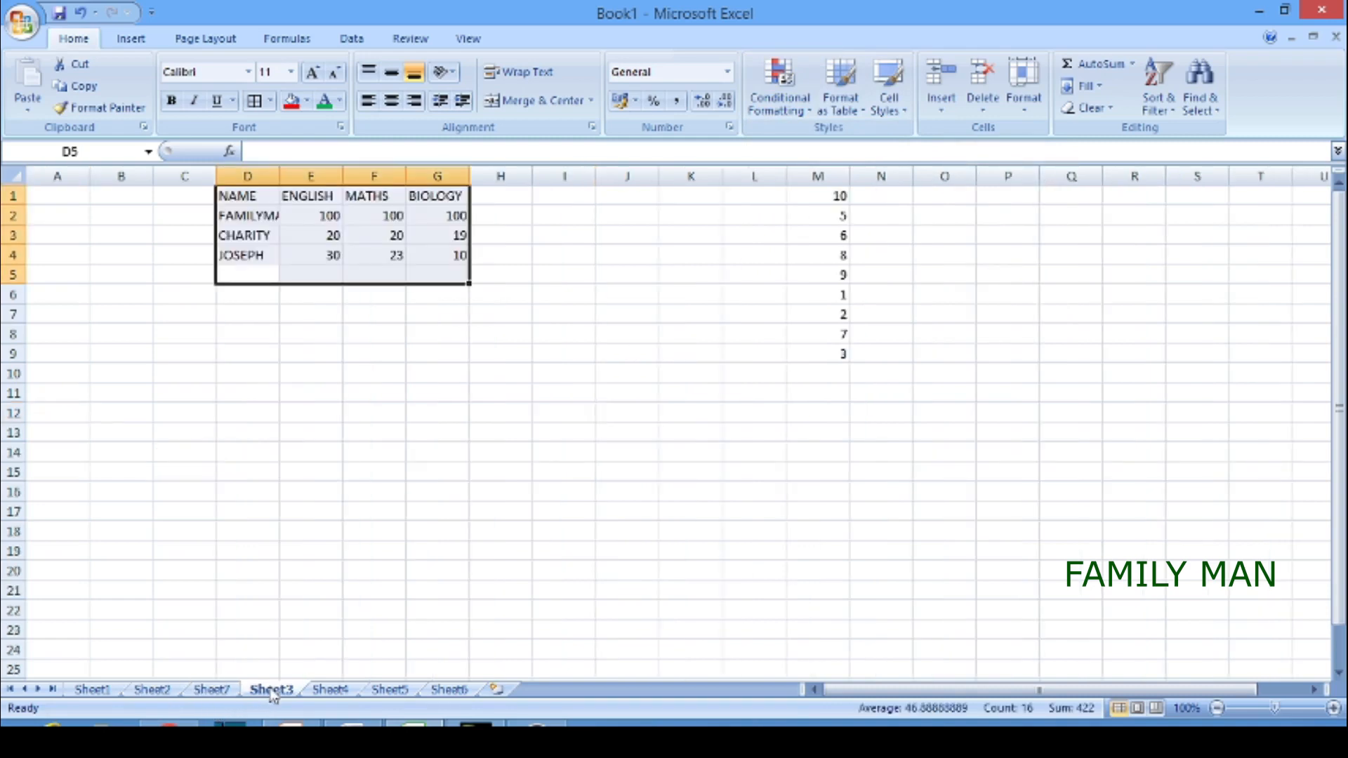
click(451, 370)
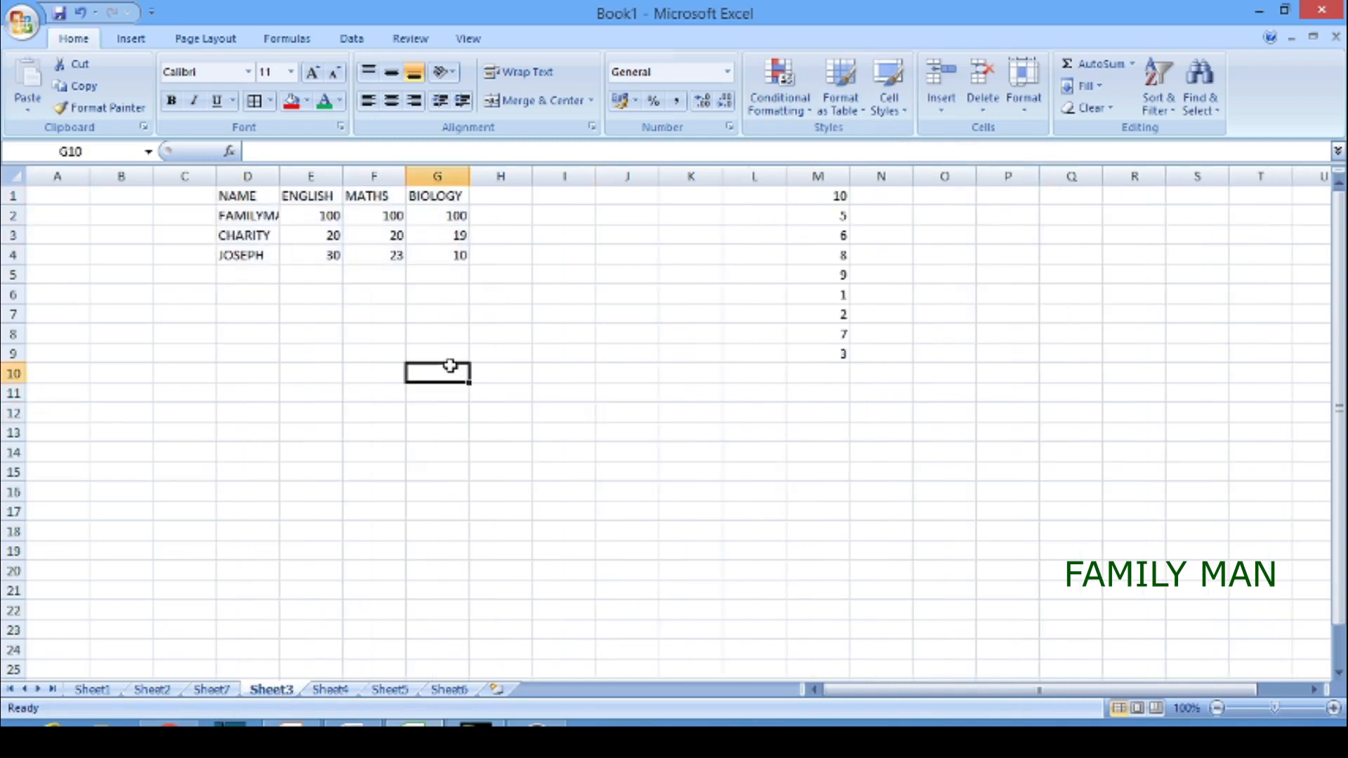
Step: Add a Greater Than conditional formatting rule to the marks in E2:G4, showing values above 20 in Red Text
drag(319, 215, 433, 251)
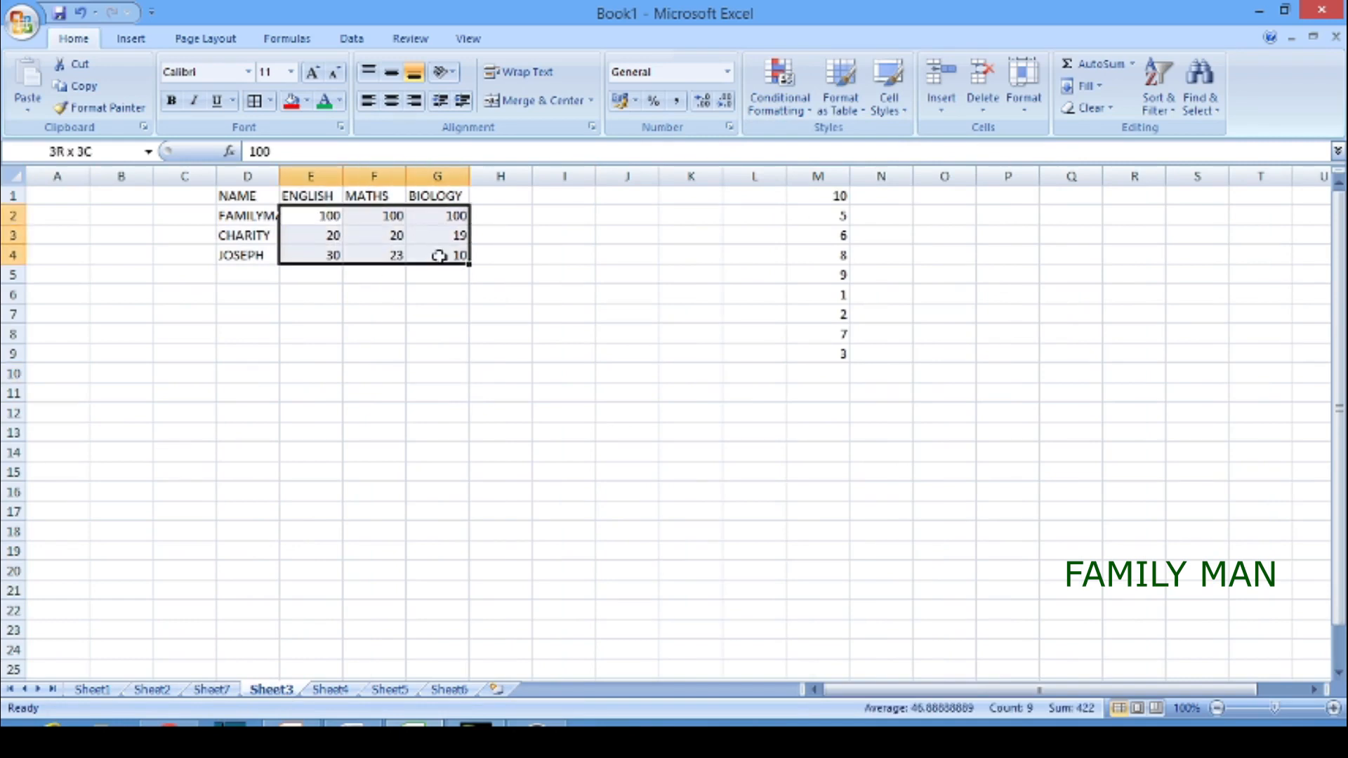
click(810, 112)
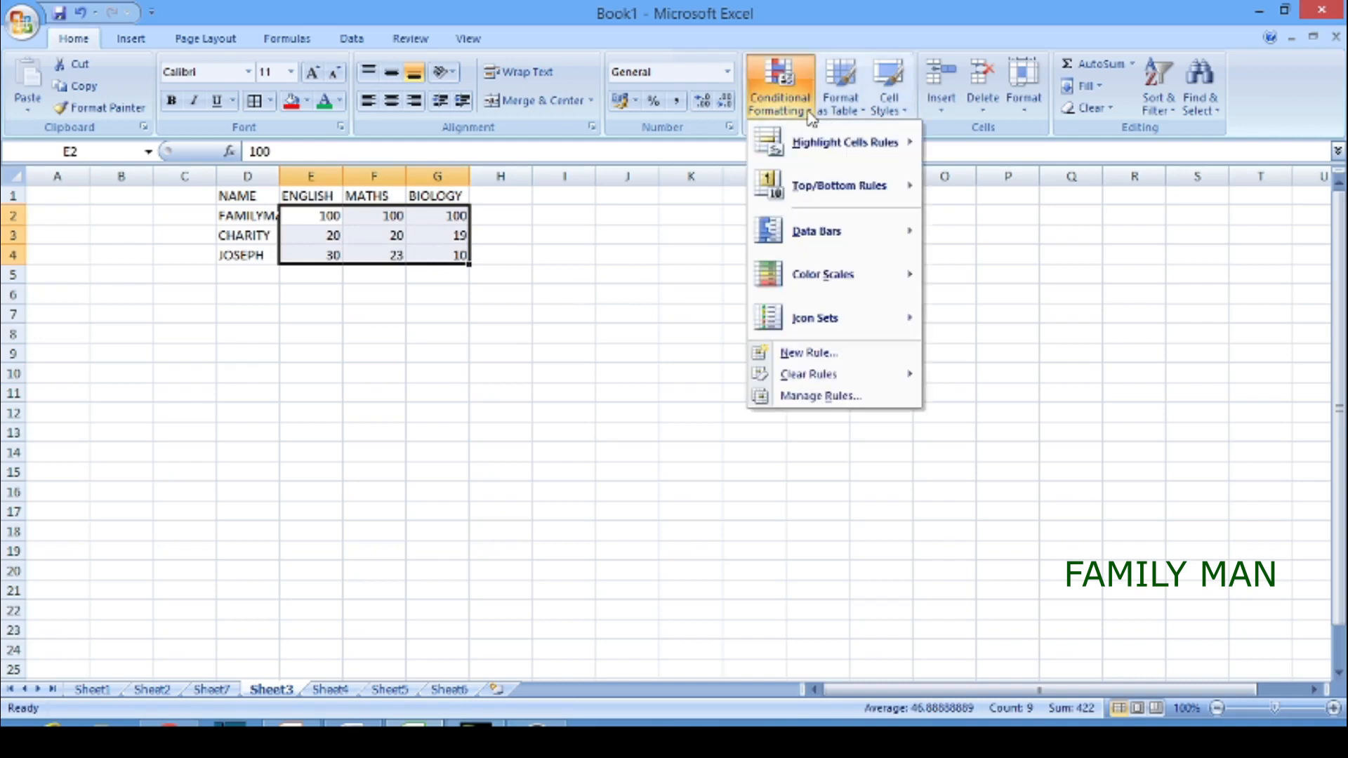
mouse_move(842, 143)
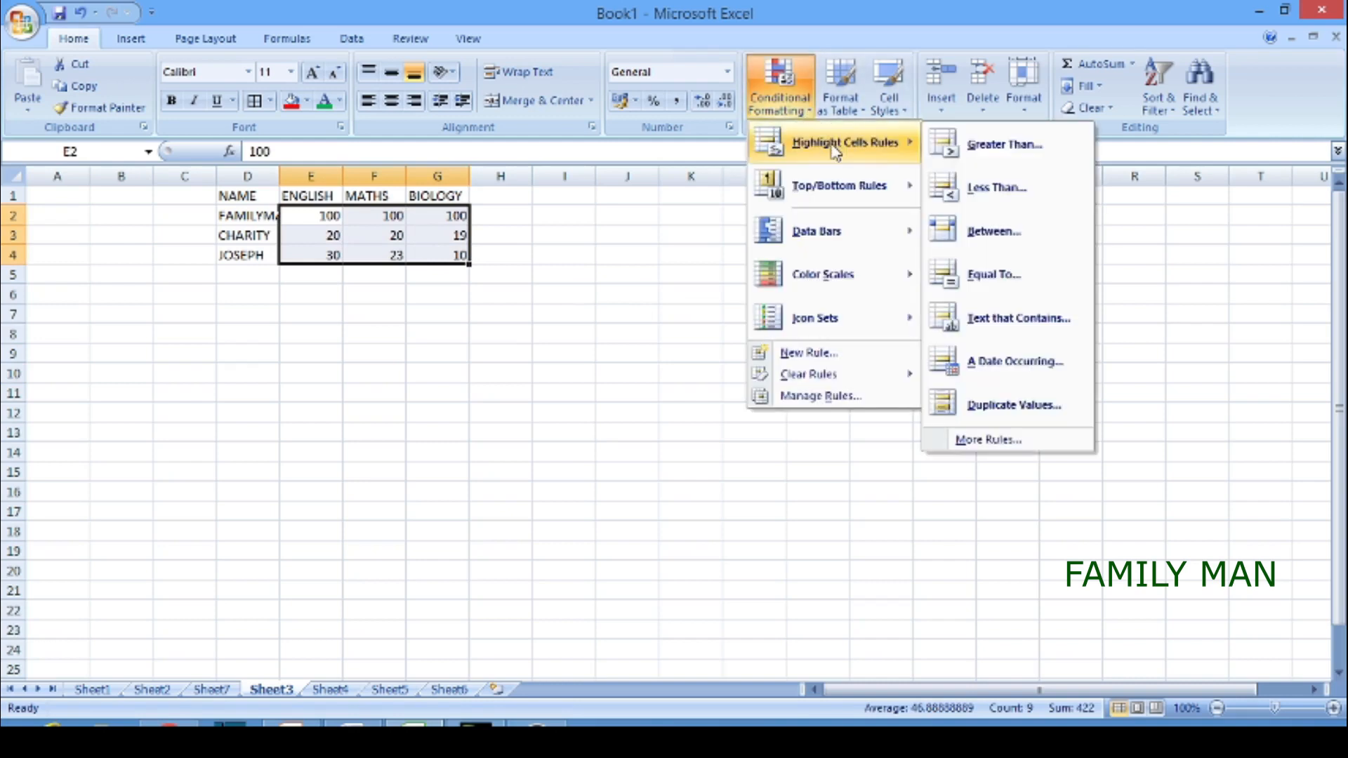
click(1003, 159)
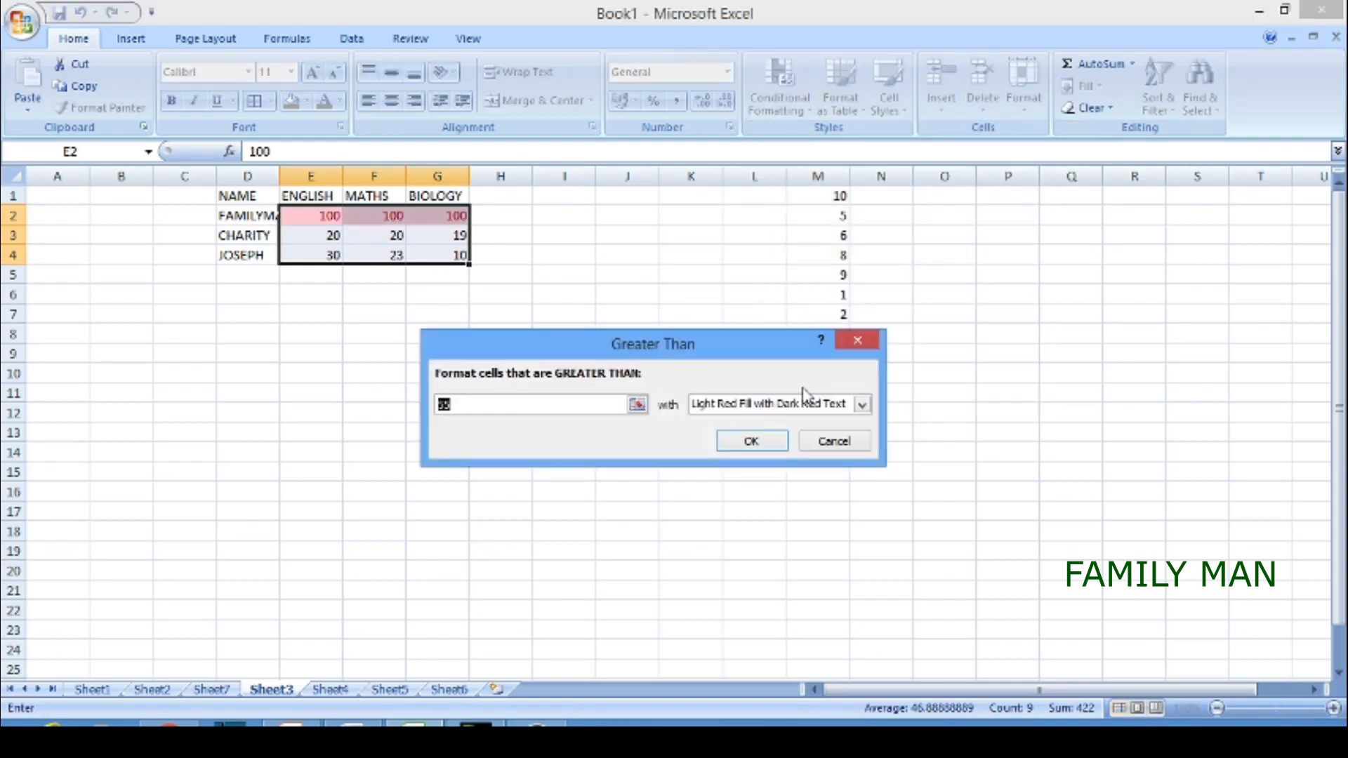
text(2)
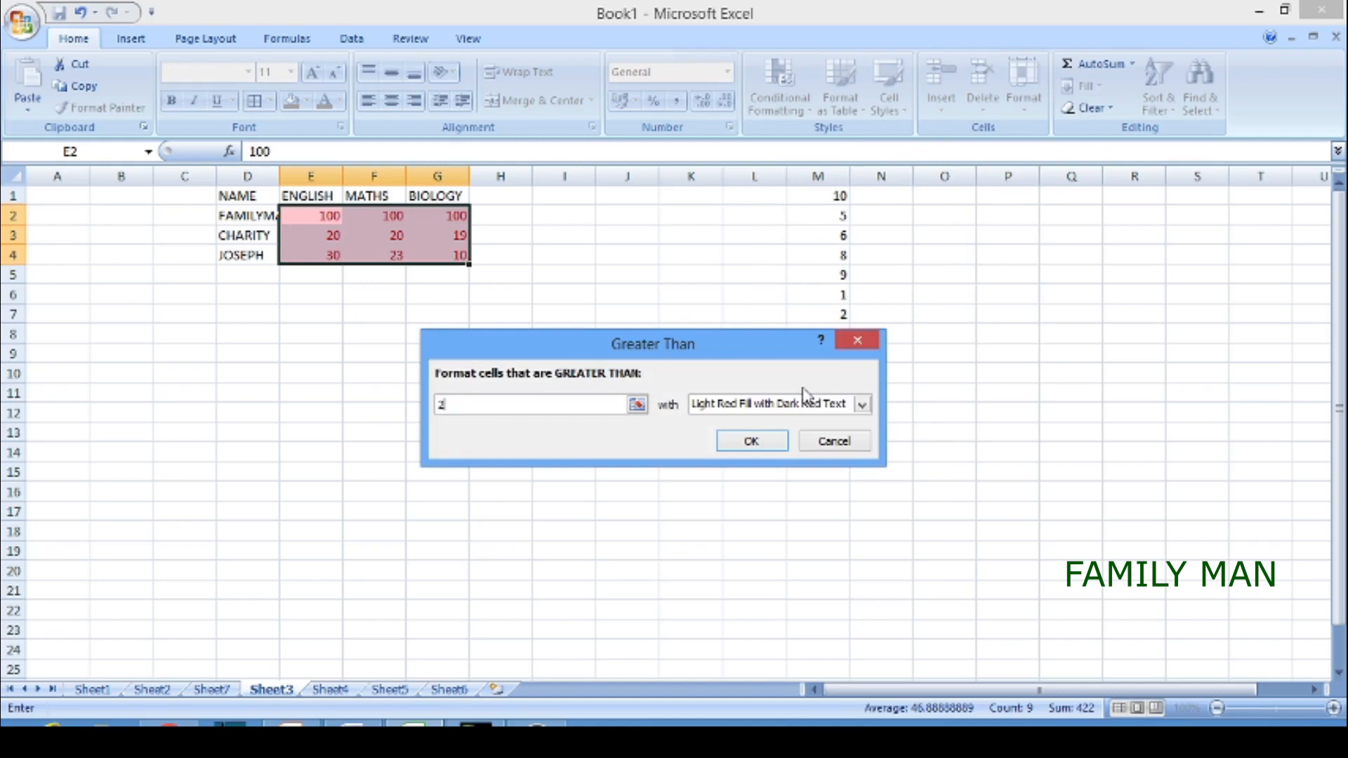
text(0)
click(862, 405)
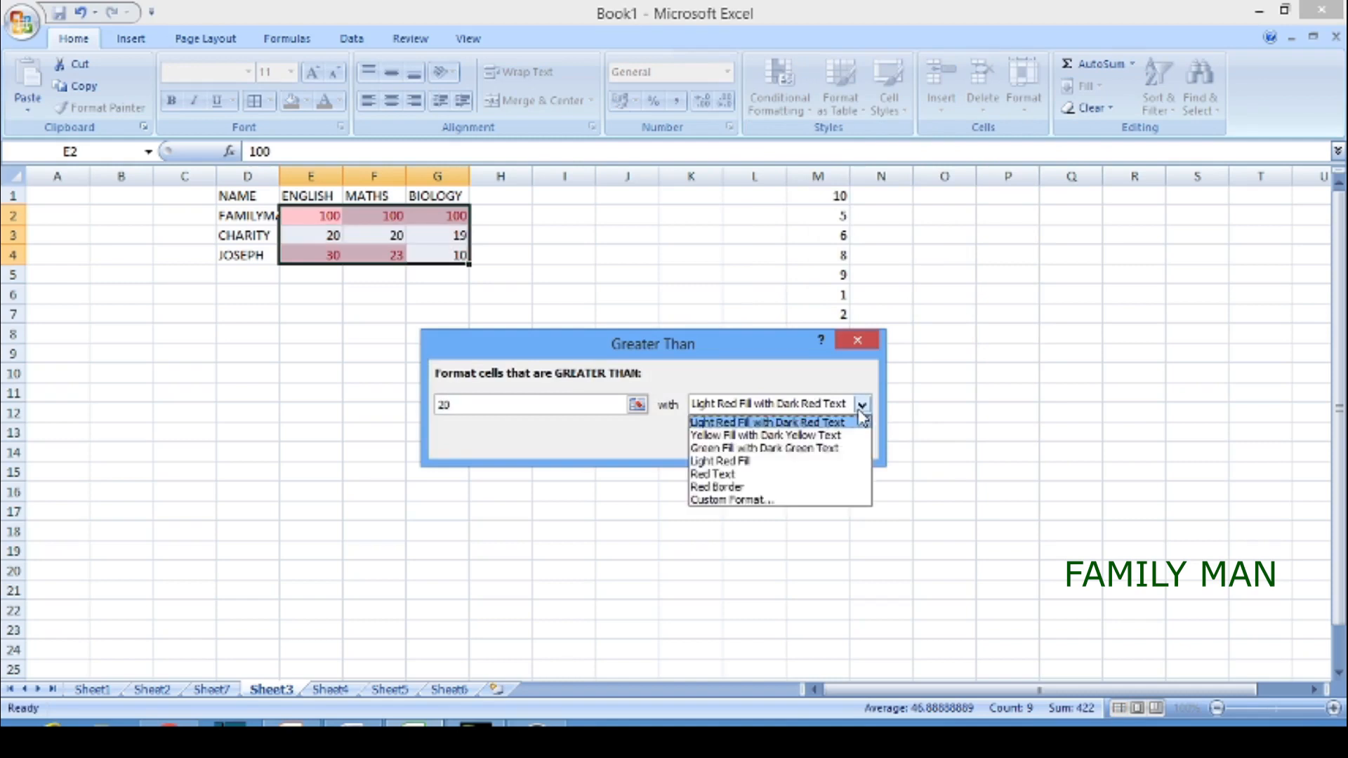
key(Up)
key(Return)
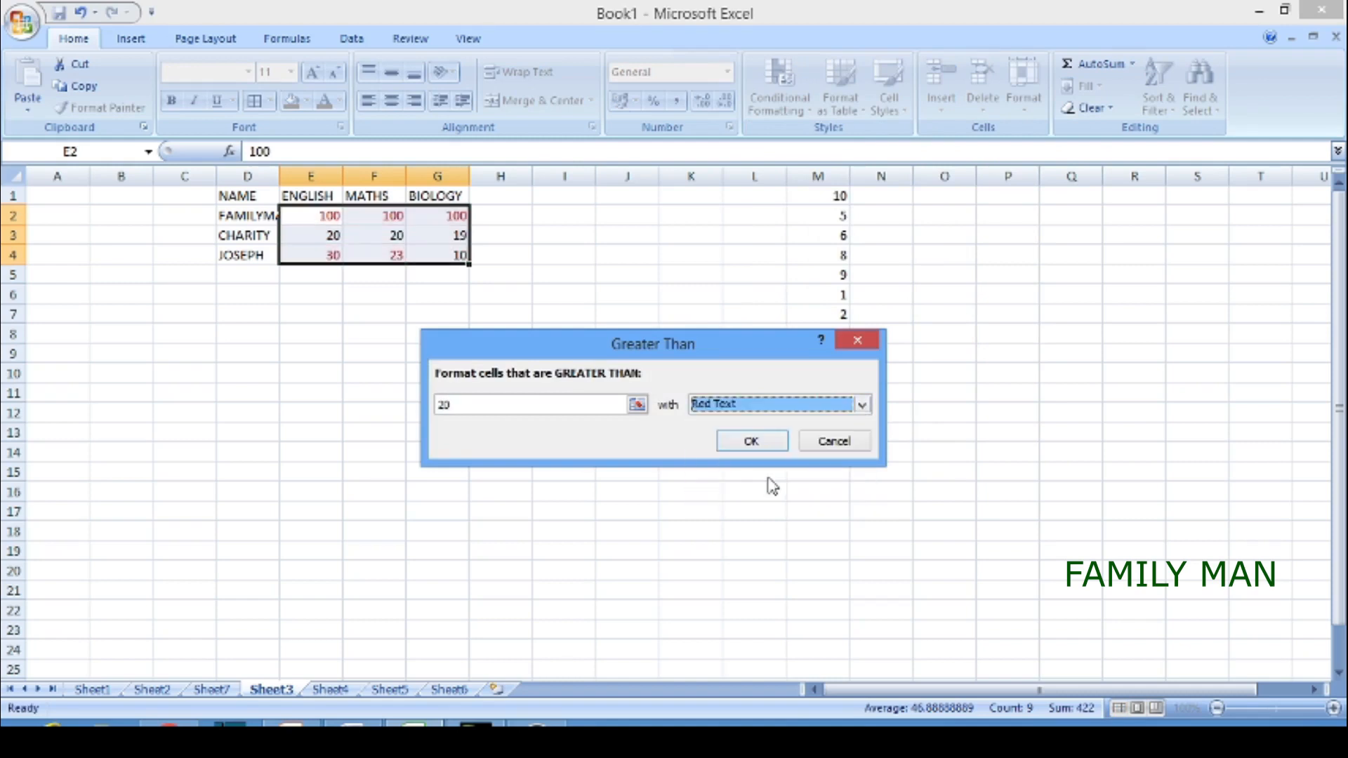
click(757, 443)
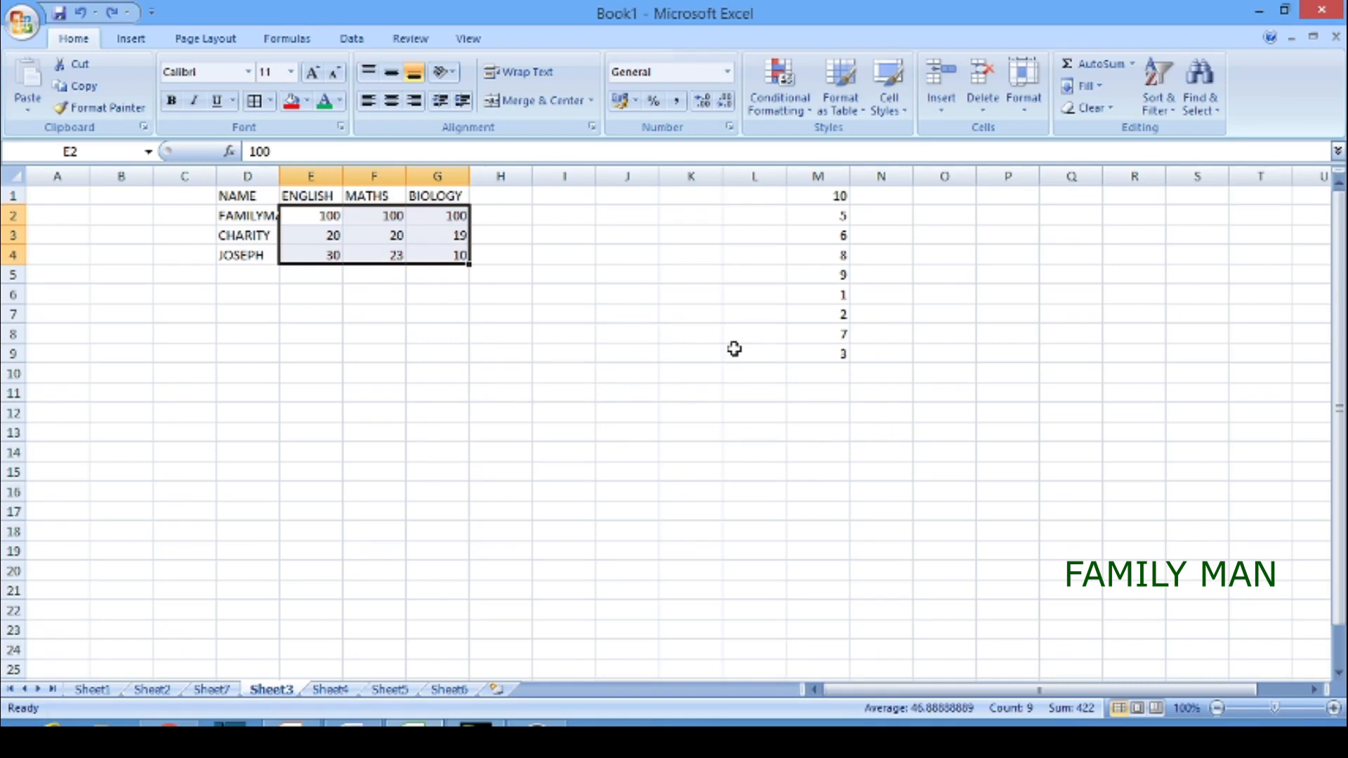
click(724, 356)
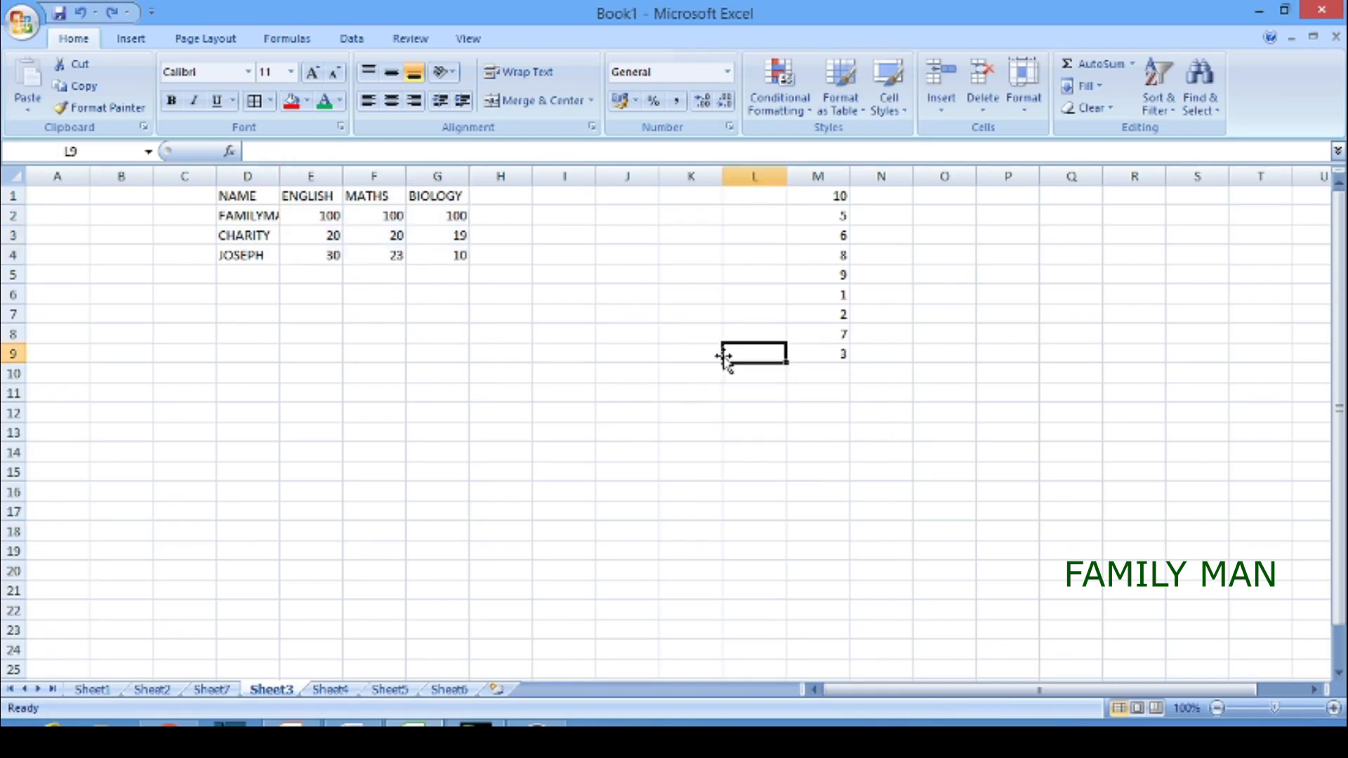
click(865, 116)
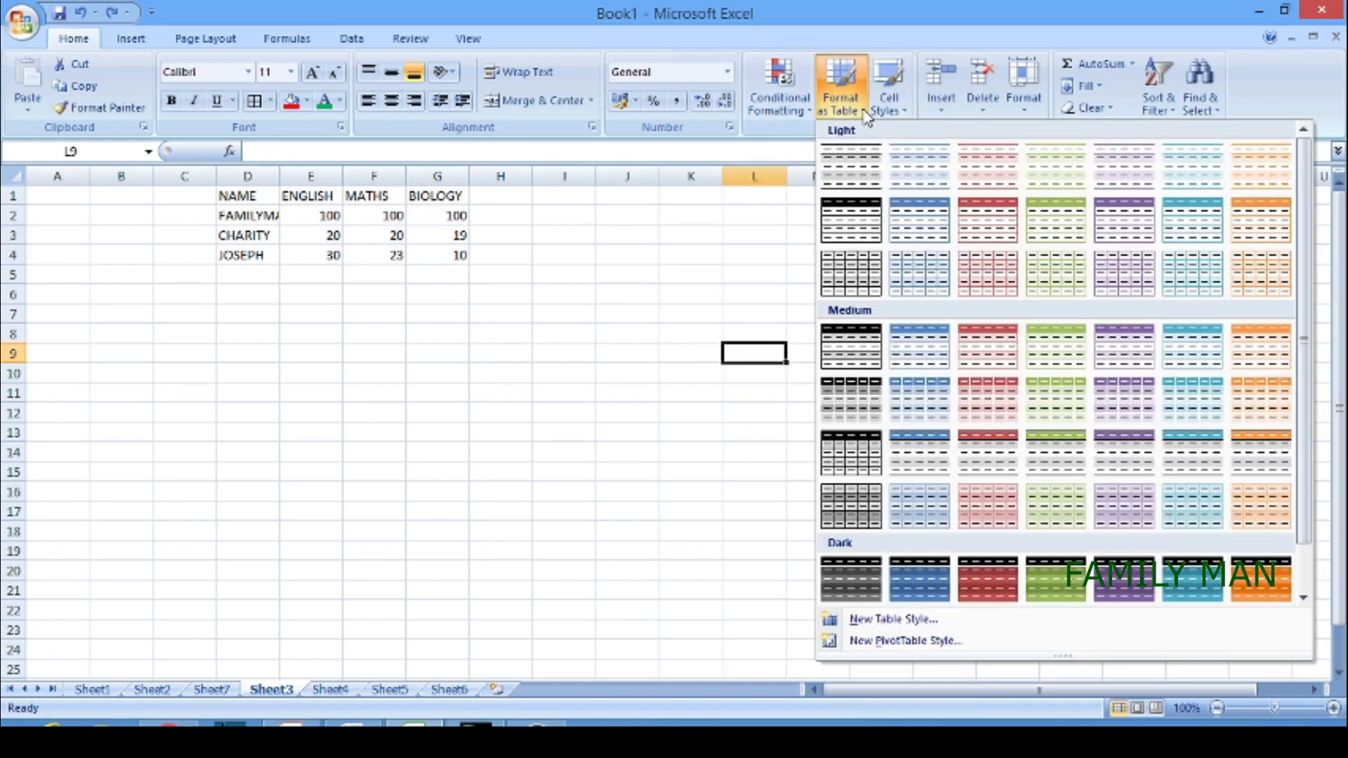
click(862, 117)
drag(247, 334, 612, 576)
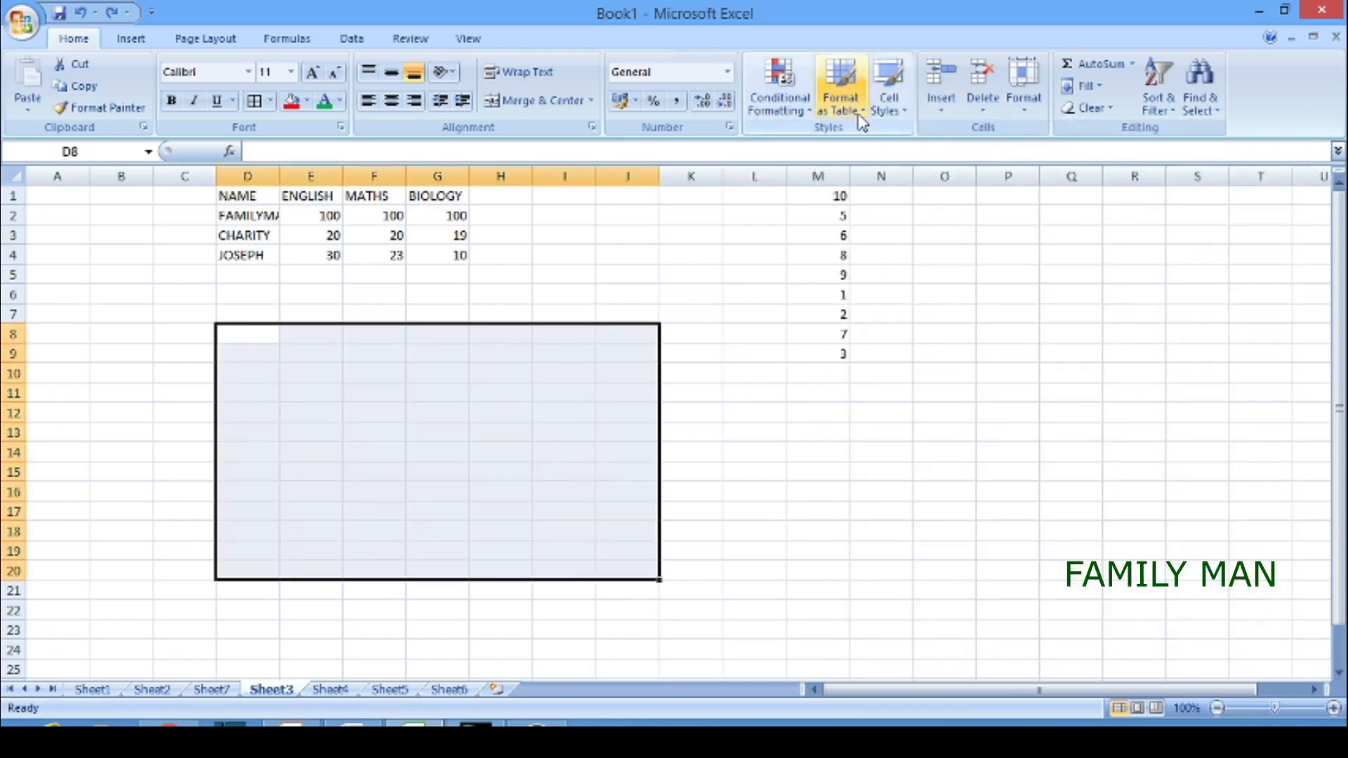
click(861, 116)
click(665, 298)
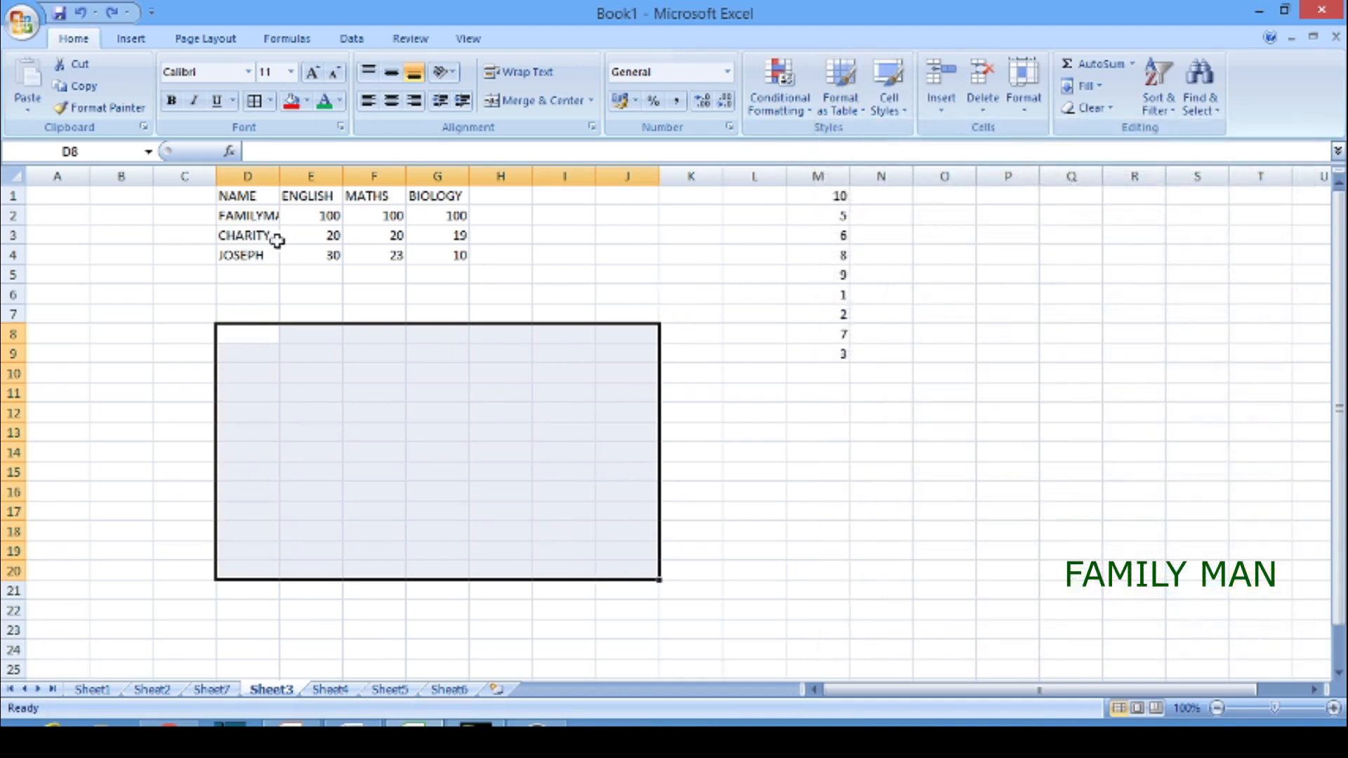
Step: Format the range D1:G4 as a table with headers in a blue Medium style, and undo it
click(233, 207)
drag(226, 196, 446, 263)
click(846, 101)
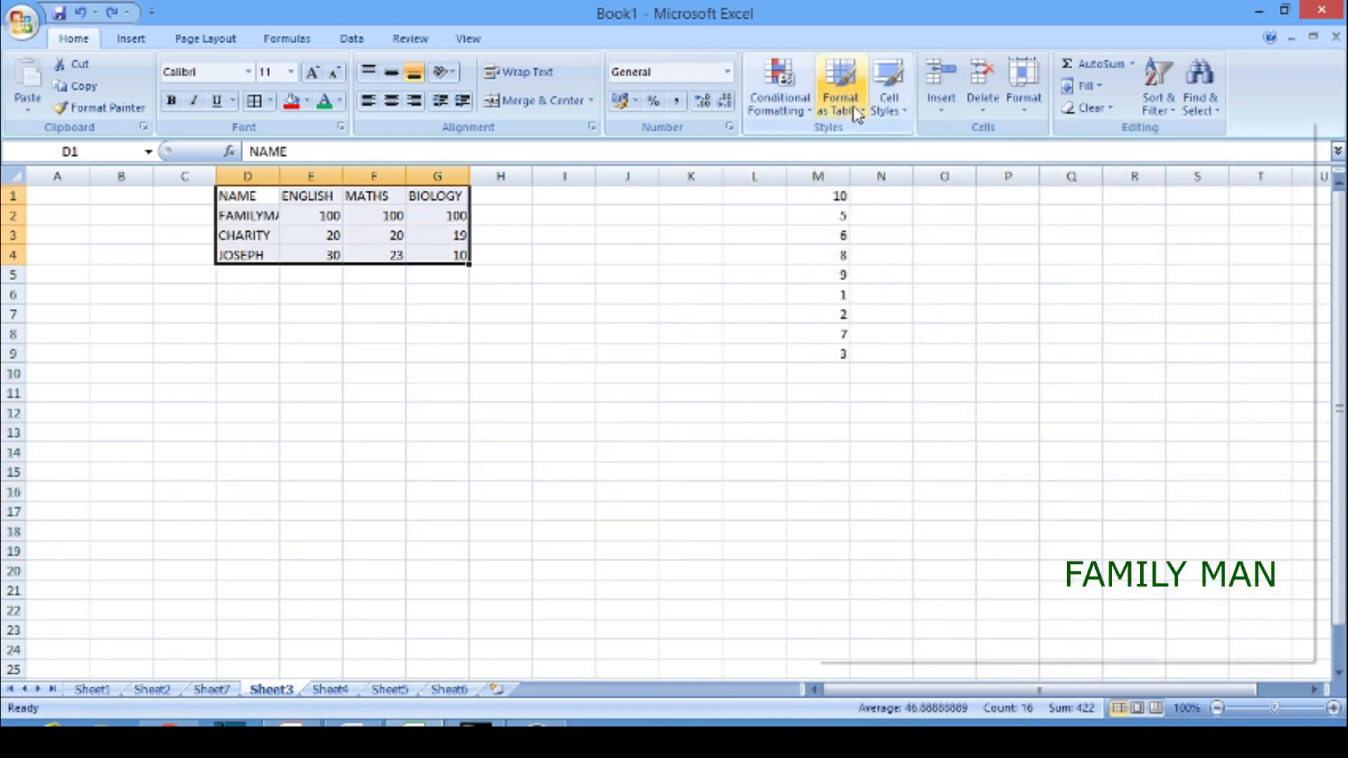
click(919, 345)
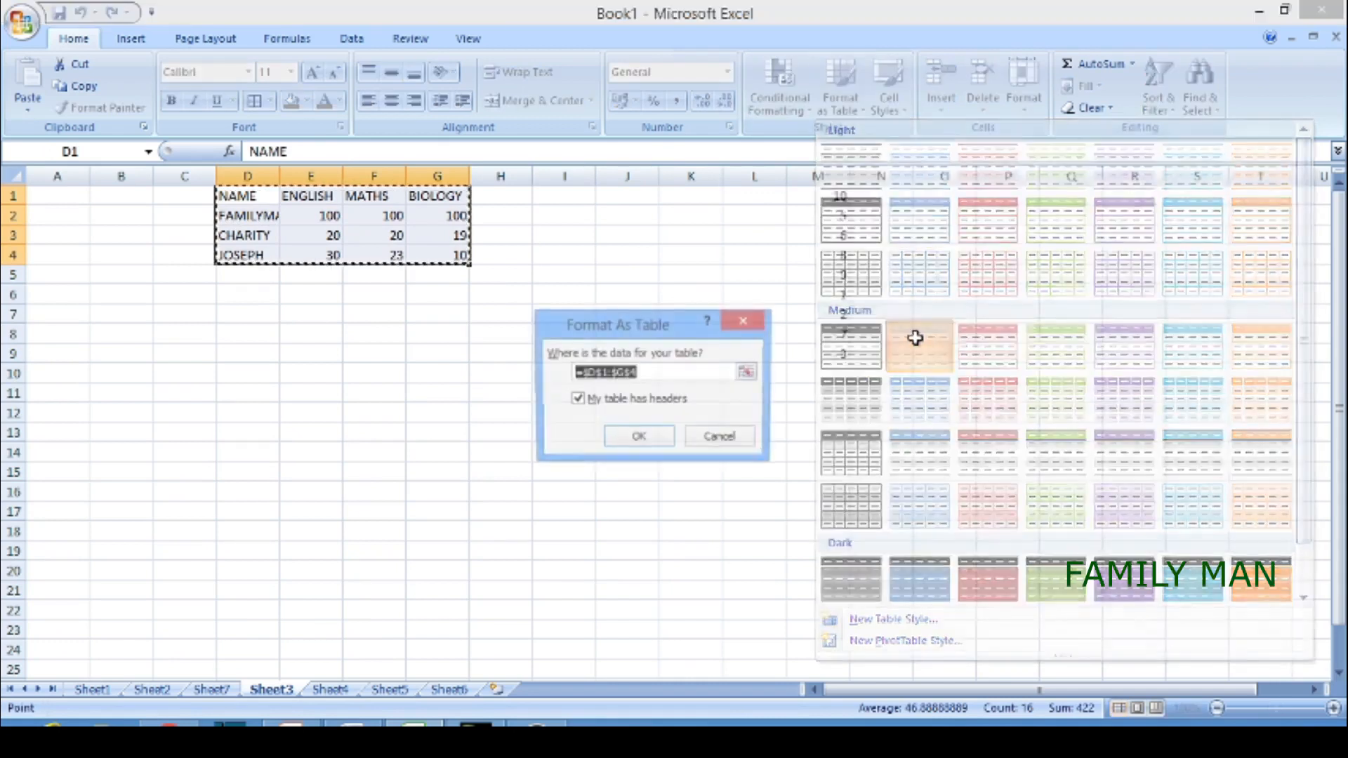
click(639, 437)
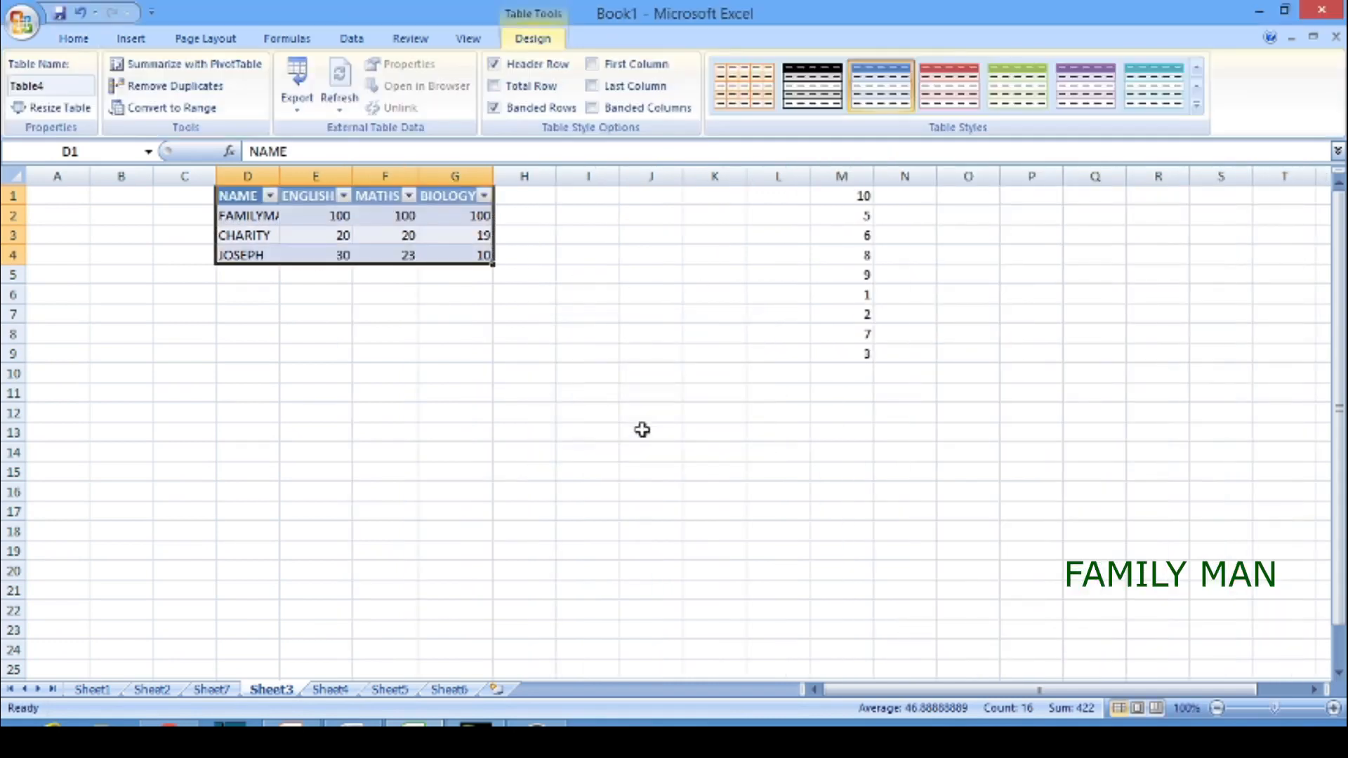
click(572, 376)
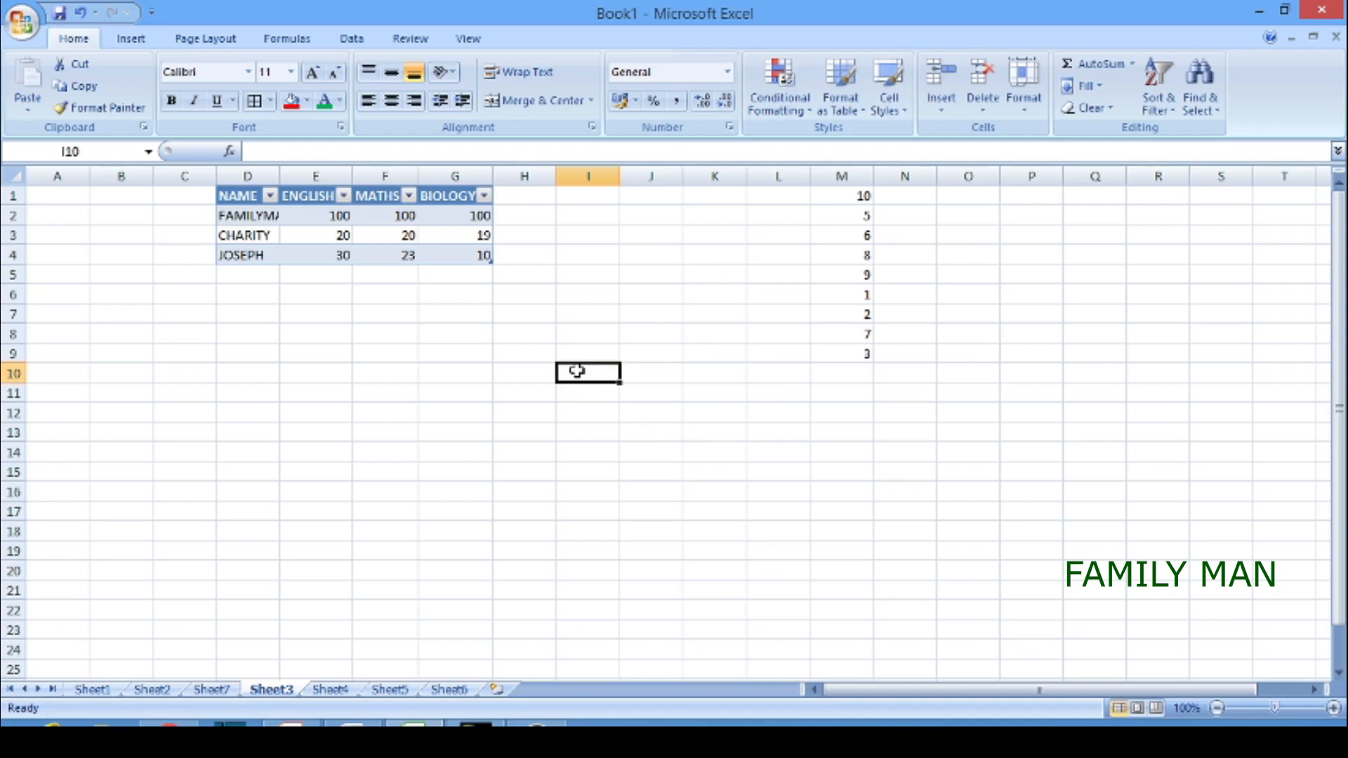
click(680, 370)
key(ctrl+z)
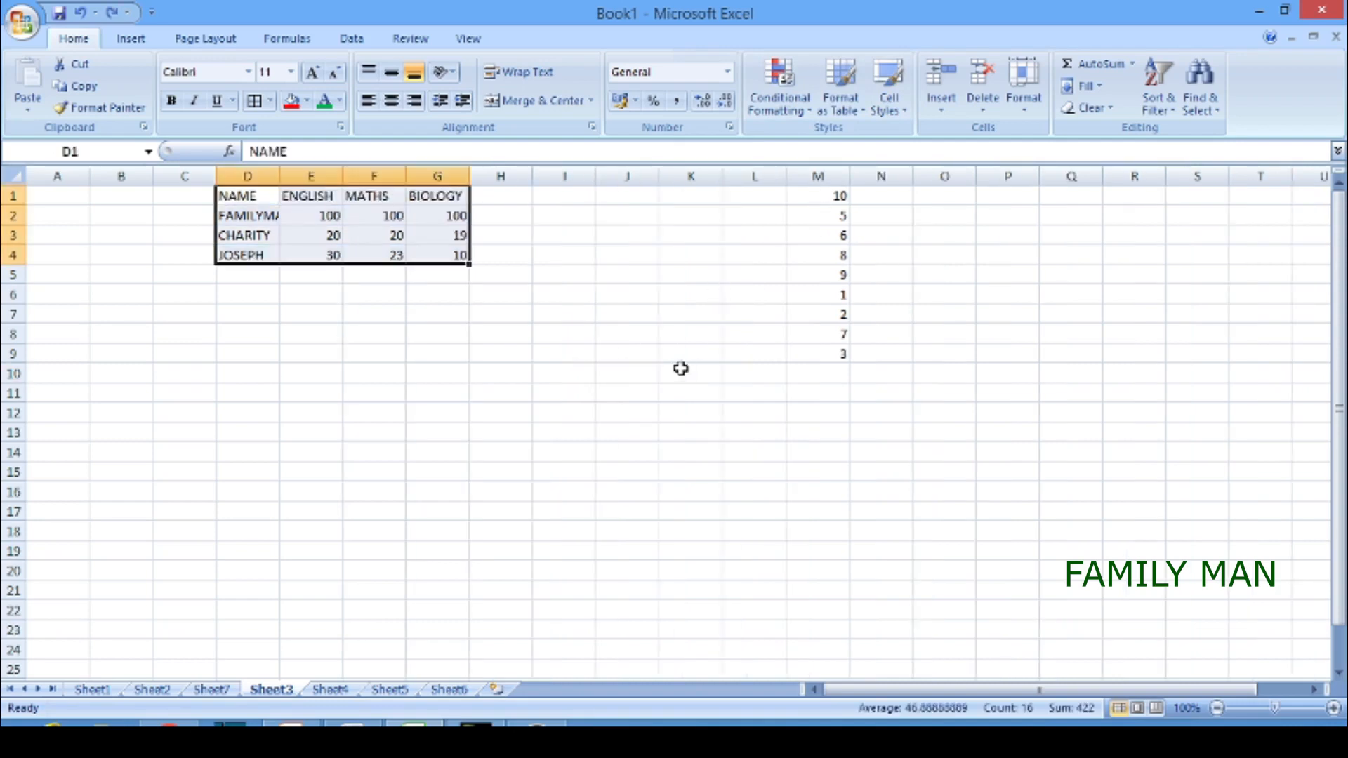
Step: Apply the 60% - Accent4 cell style to cell I9, and undo it
click(568, 352)
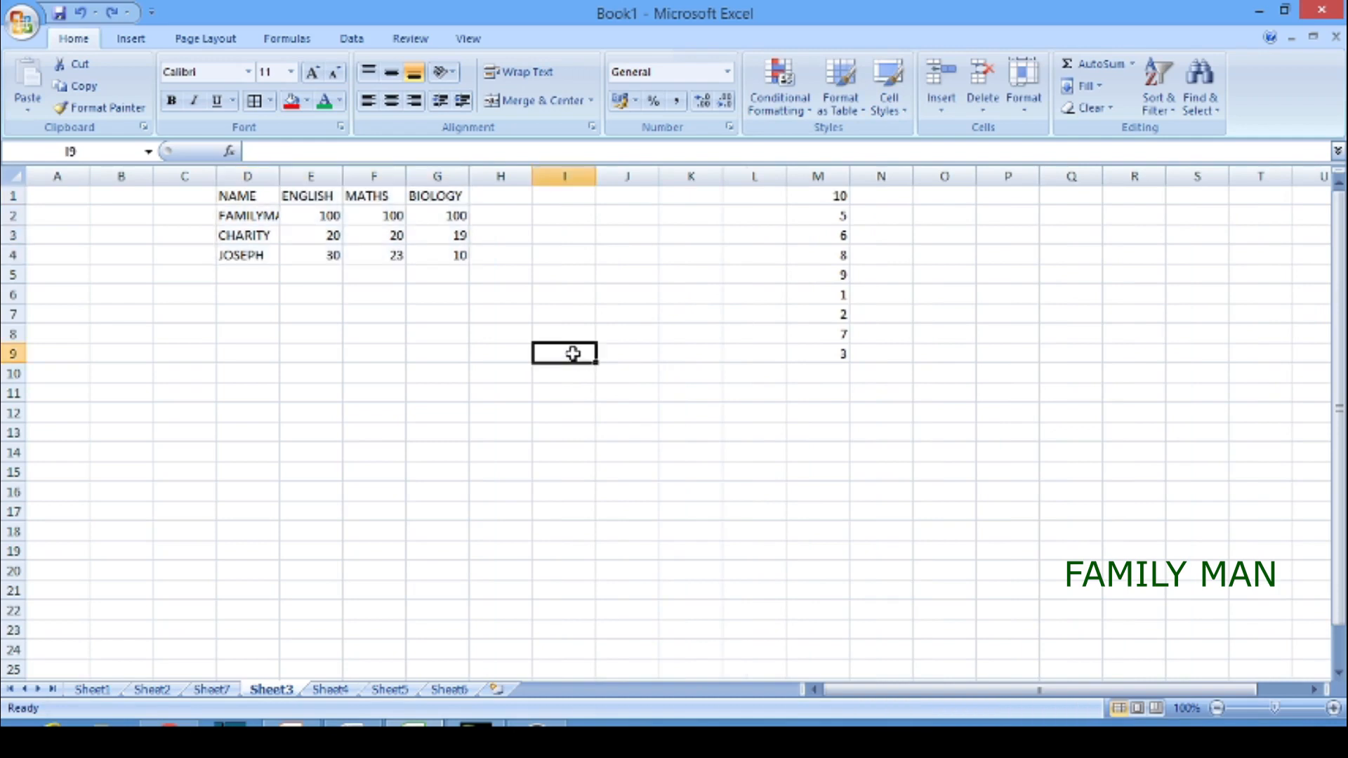
click(905, 111)
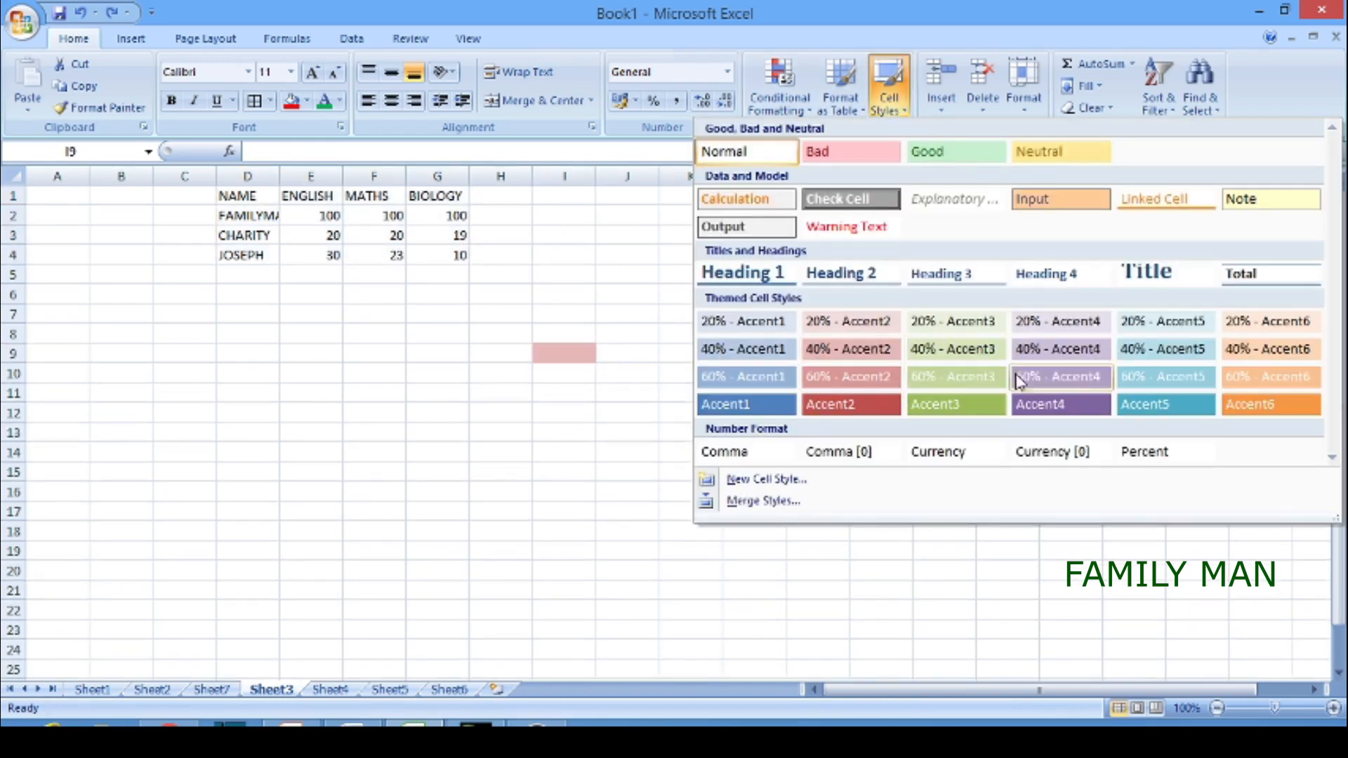
click(1060, 377)
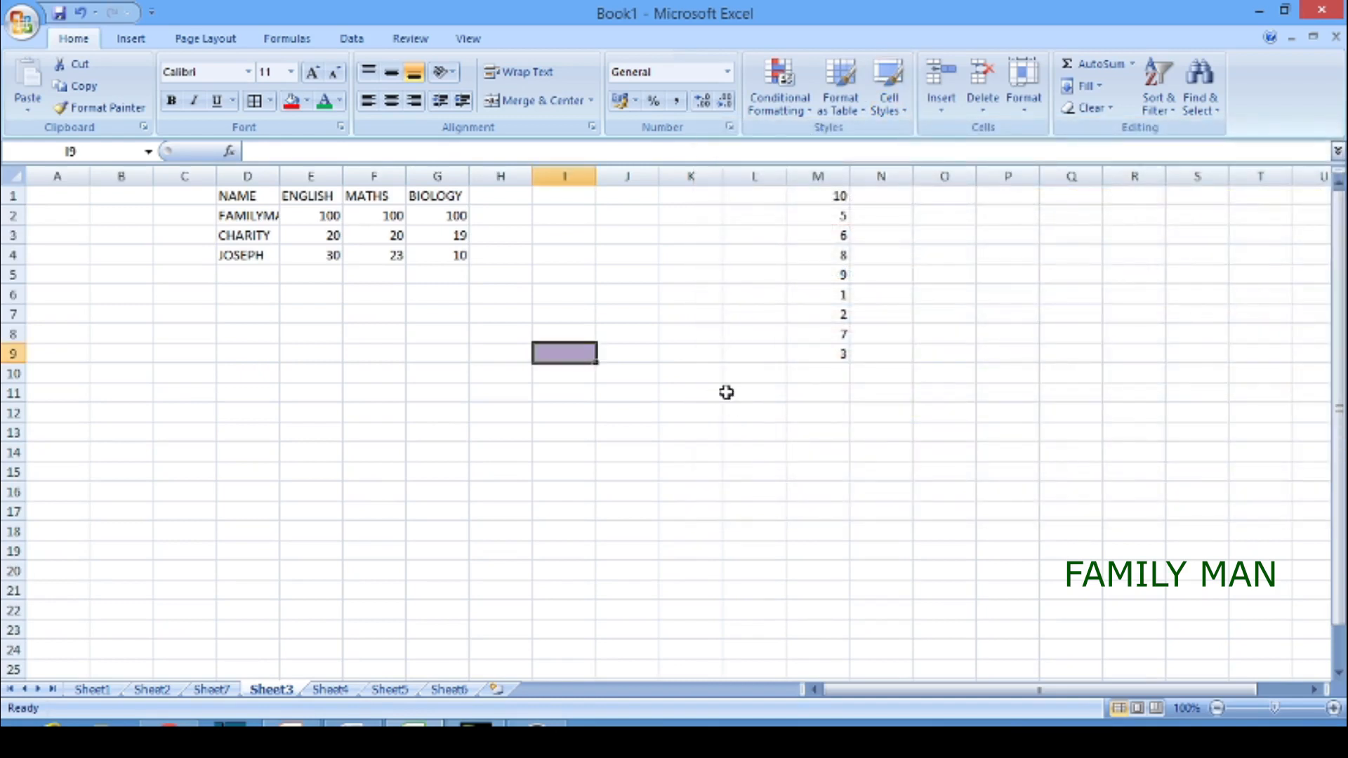
key(ctrl+z)
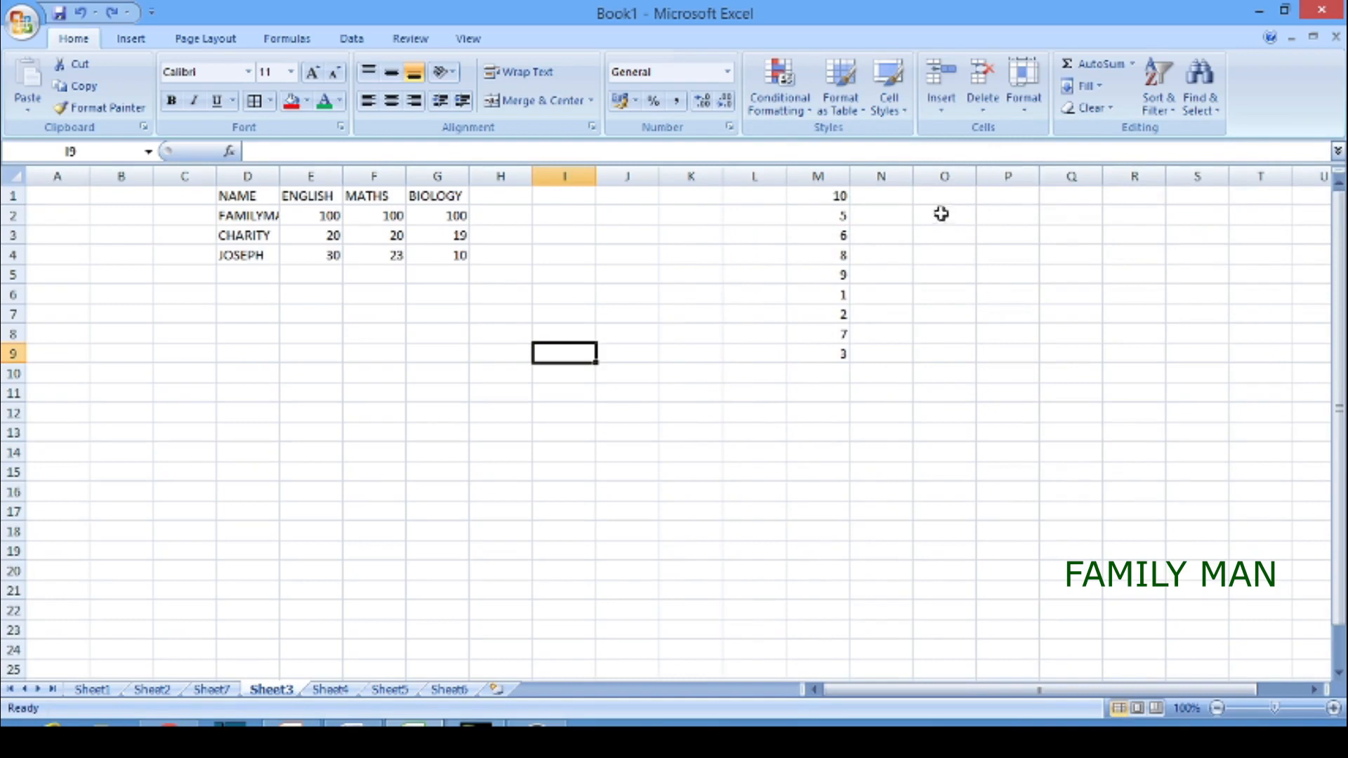
Step: Insert a sheet column before the MATHS column, and undo the insertion
click(941, 111)
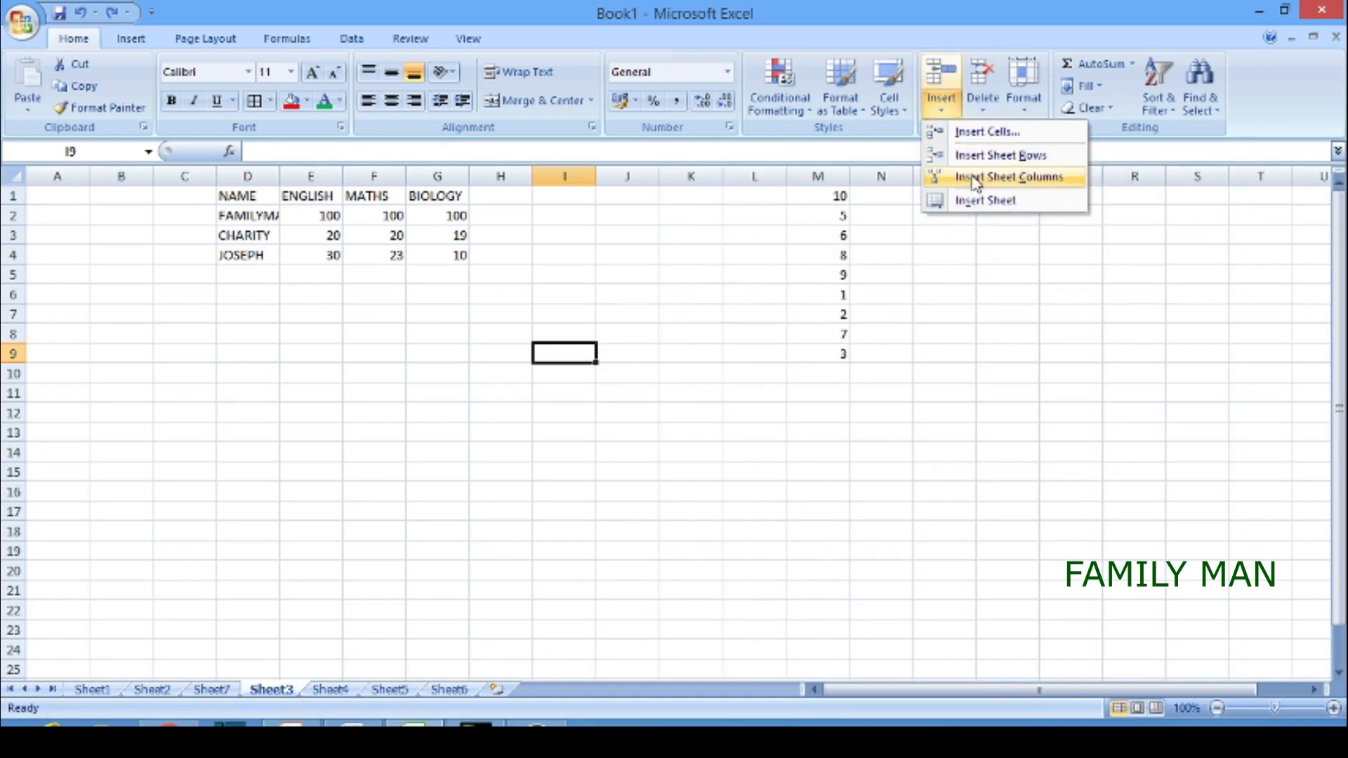
click(882, 280)
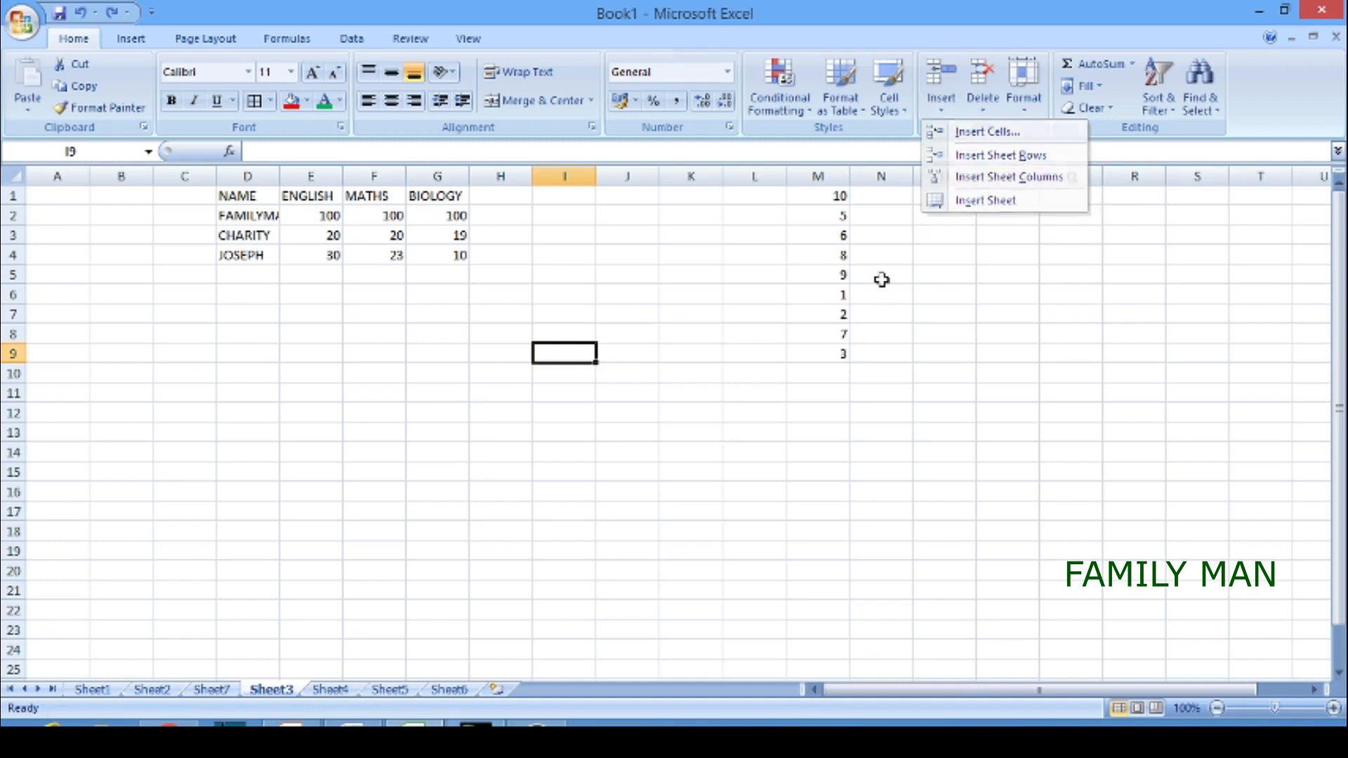
click(362, 216)
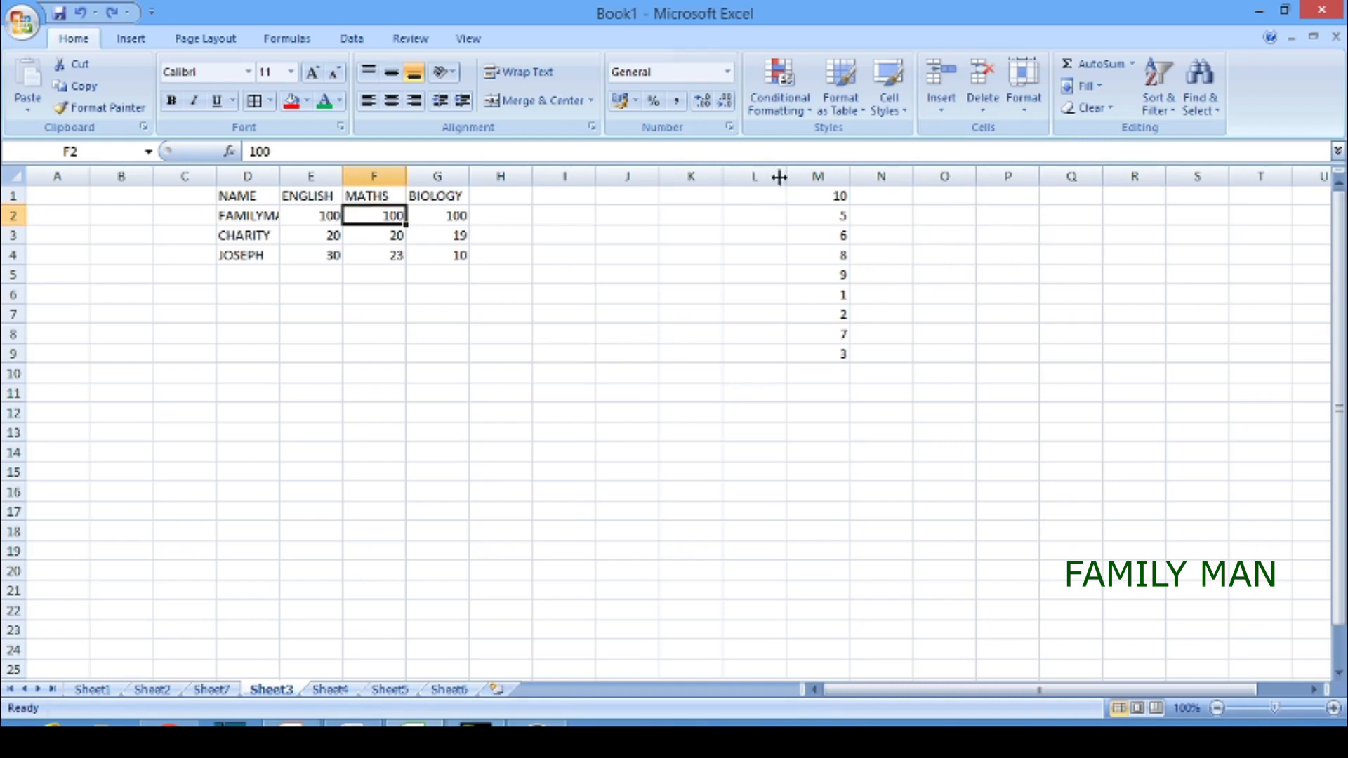
click(941, 105)
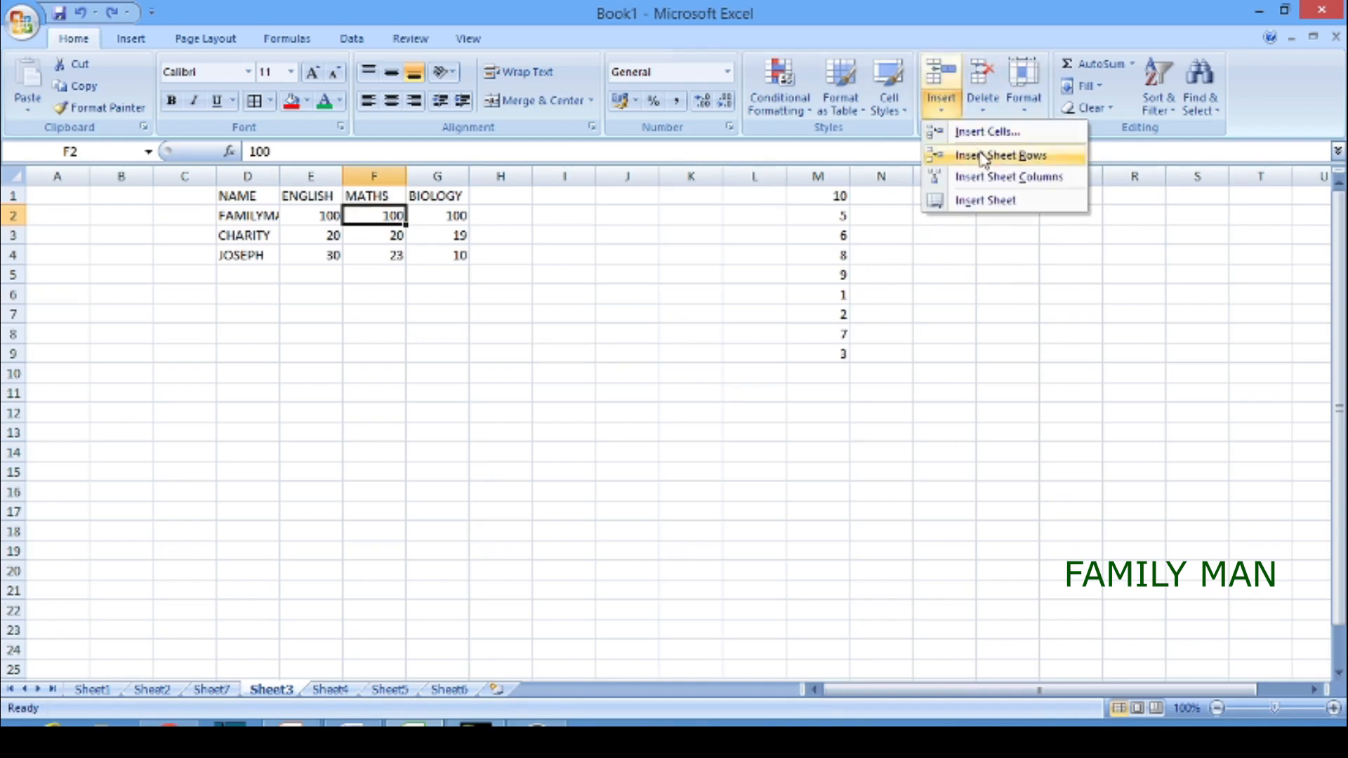
click(1002, 180)
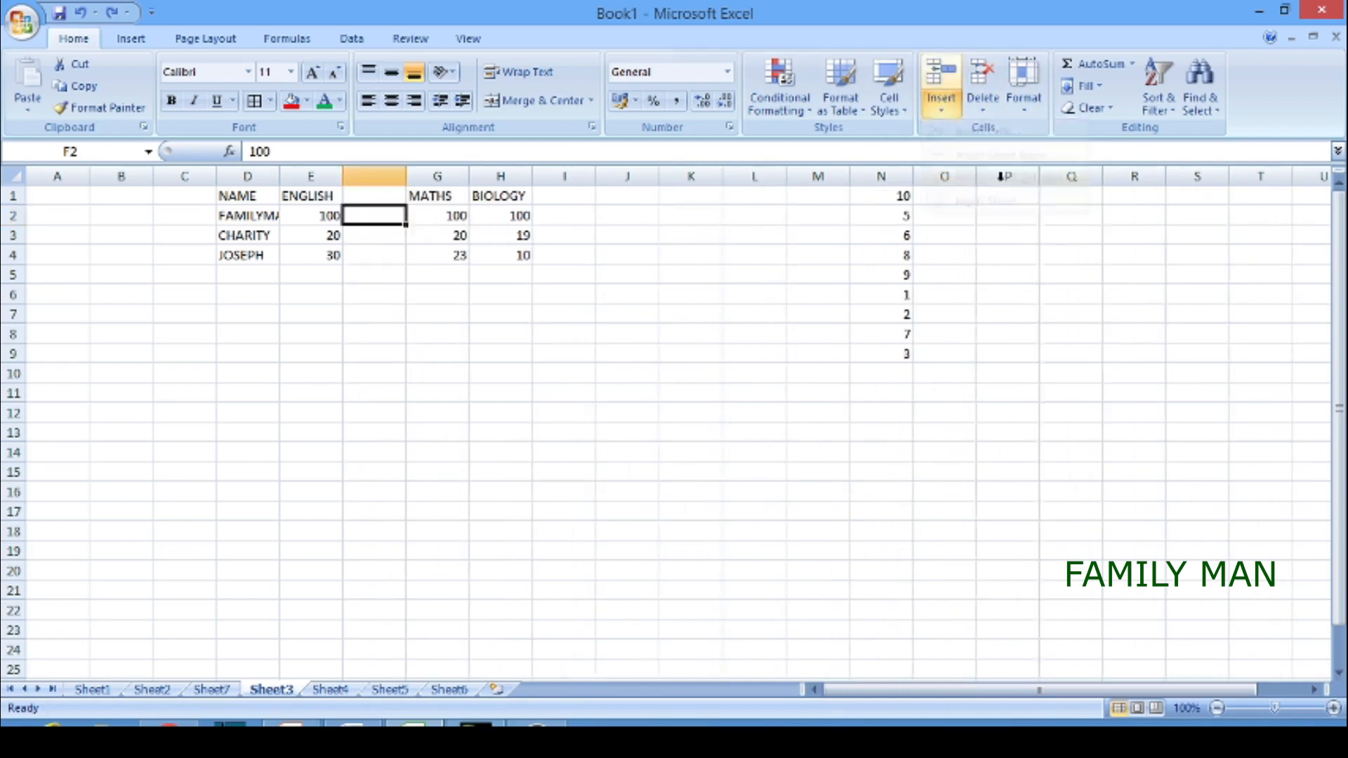
click(374, 210)
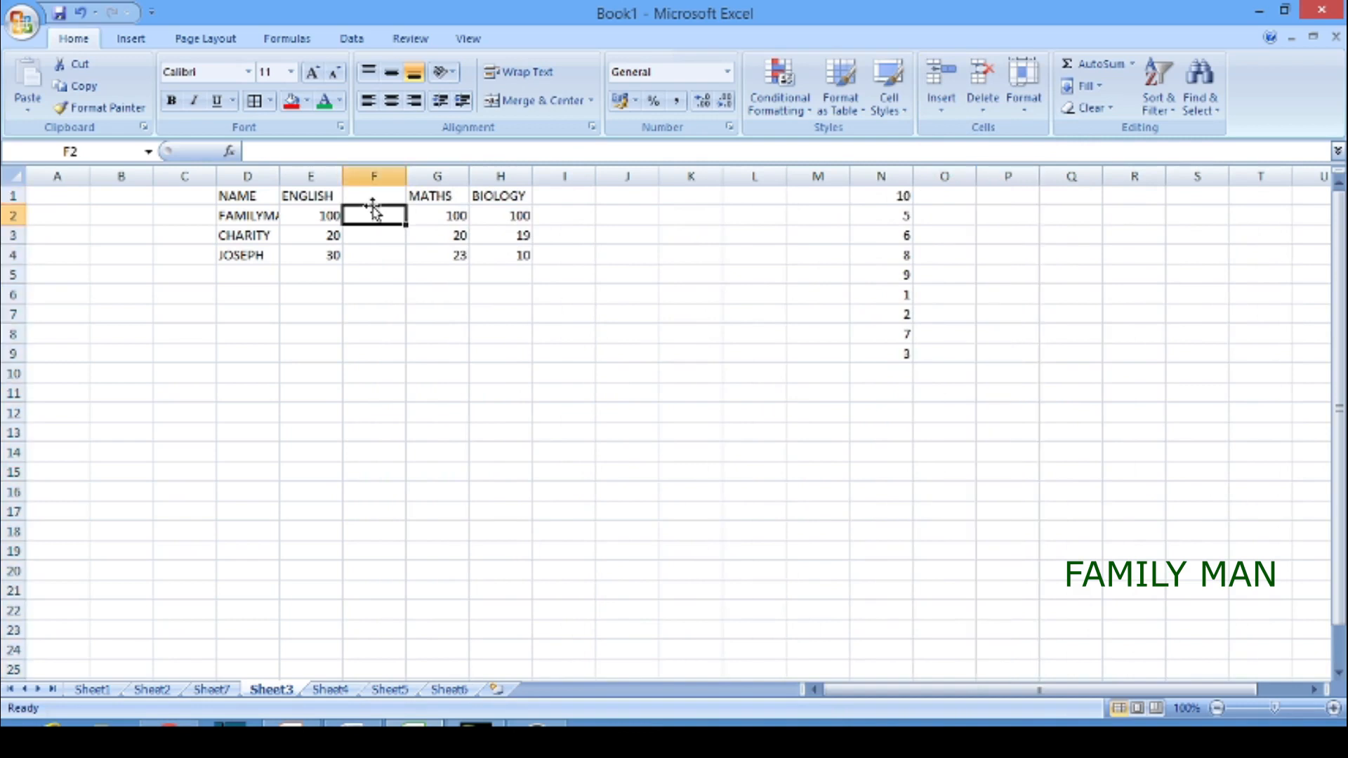
click(371, 194)
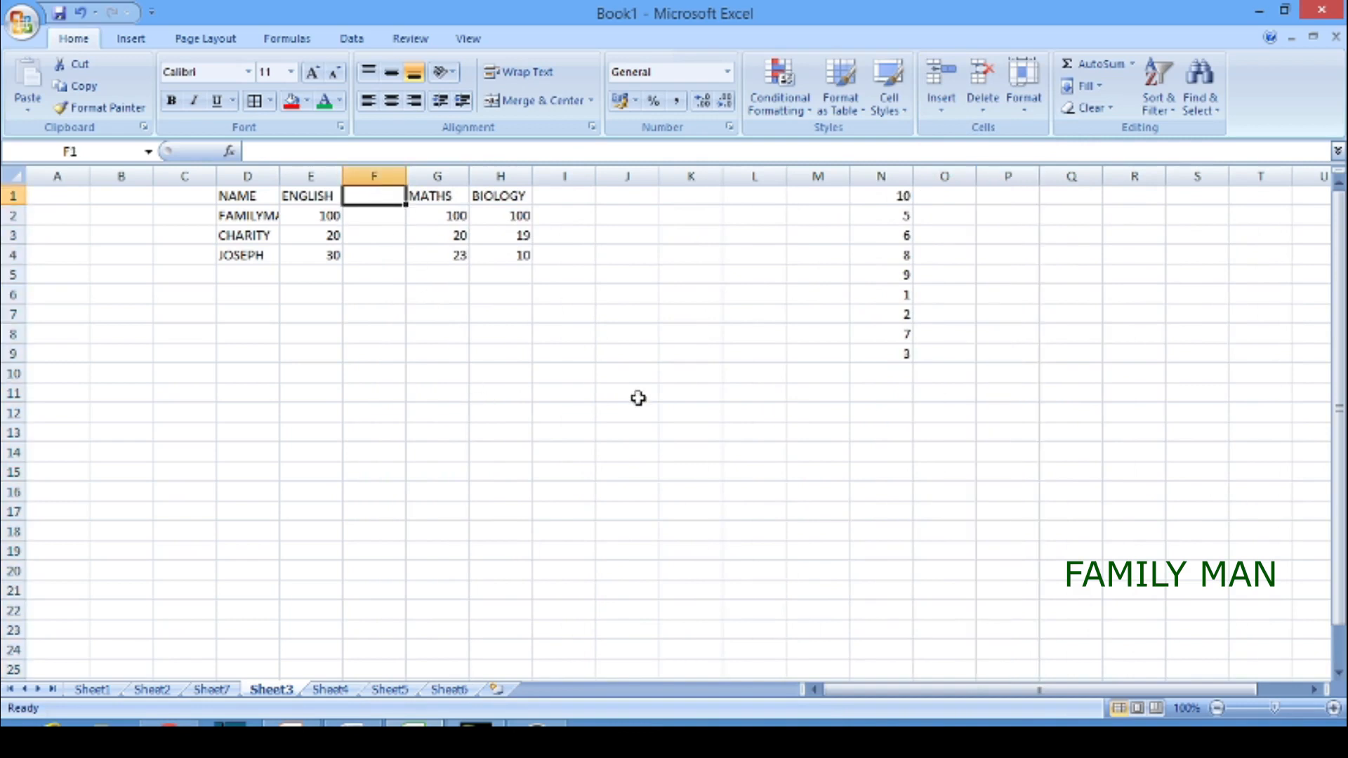
key(ctrl+z)
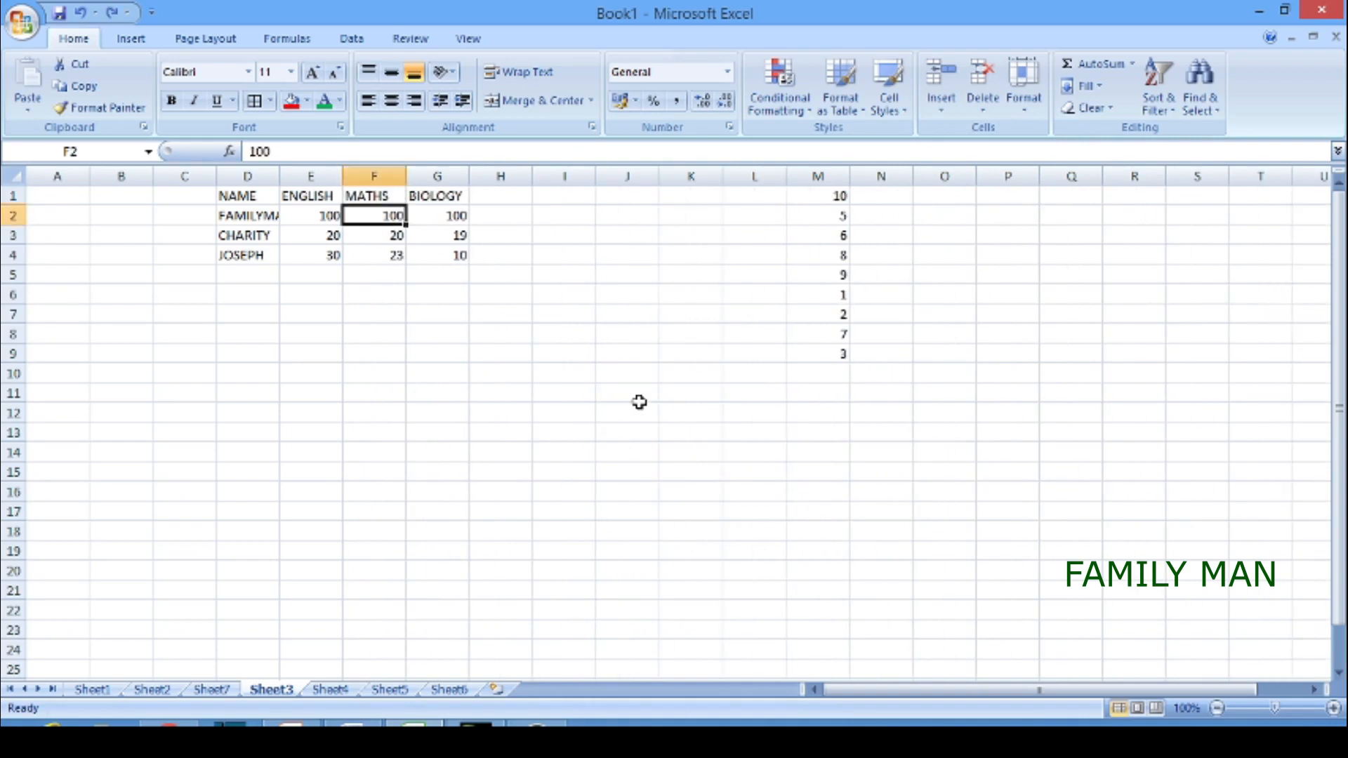
click(981, 114)
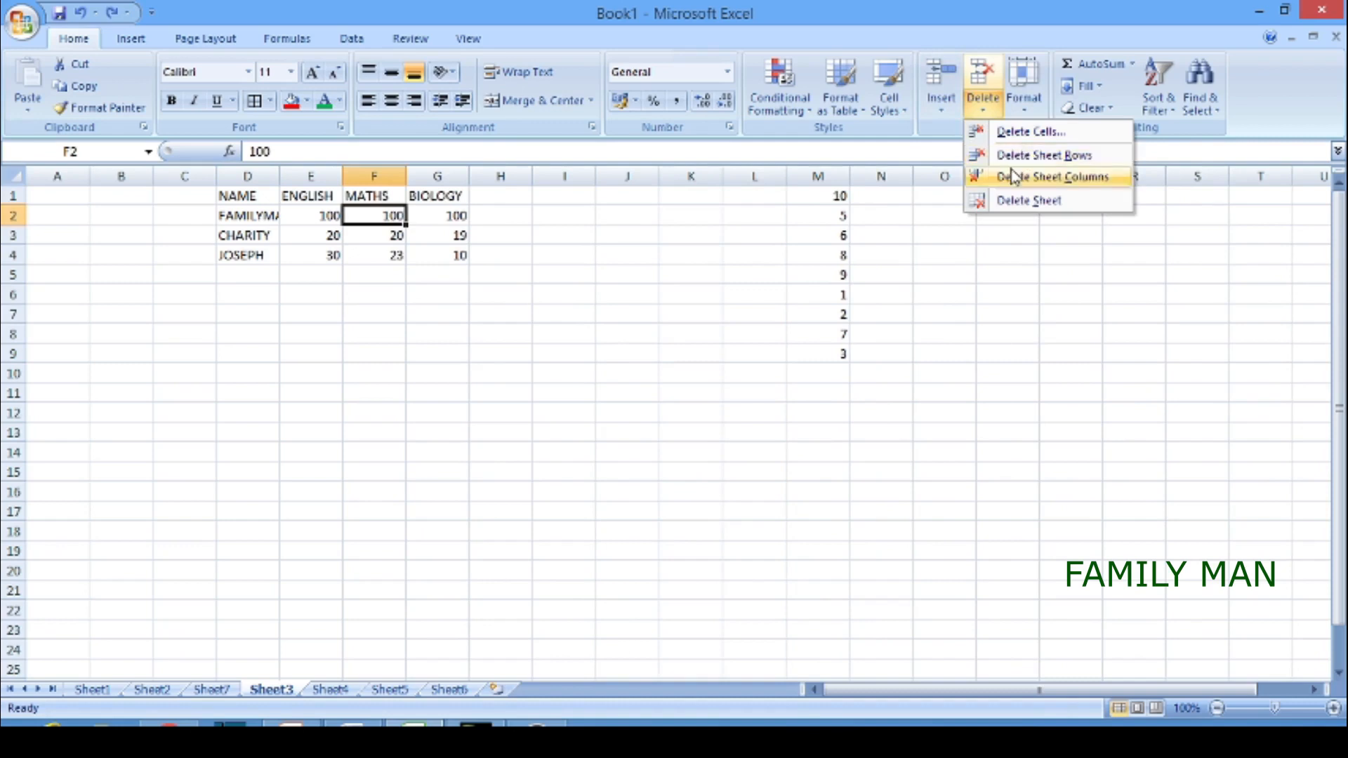
click(1028, 112)
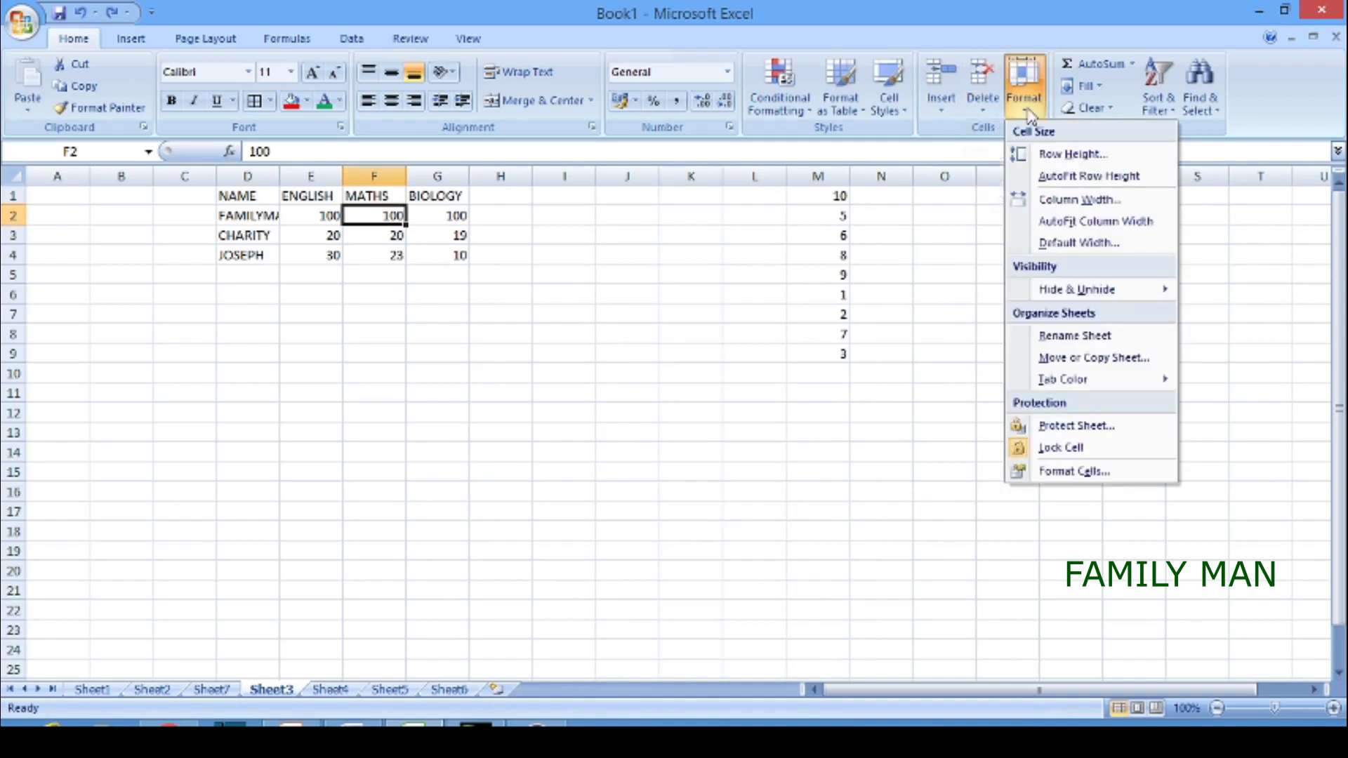
click(676, 265)
Step: Increase the row height of row 5 from cell K5, and undo the change
click(672, 268)
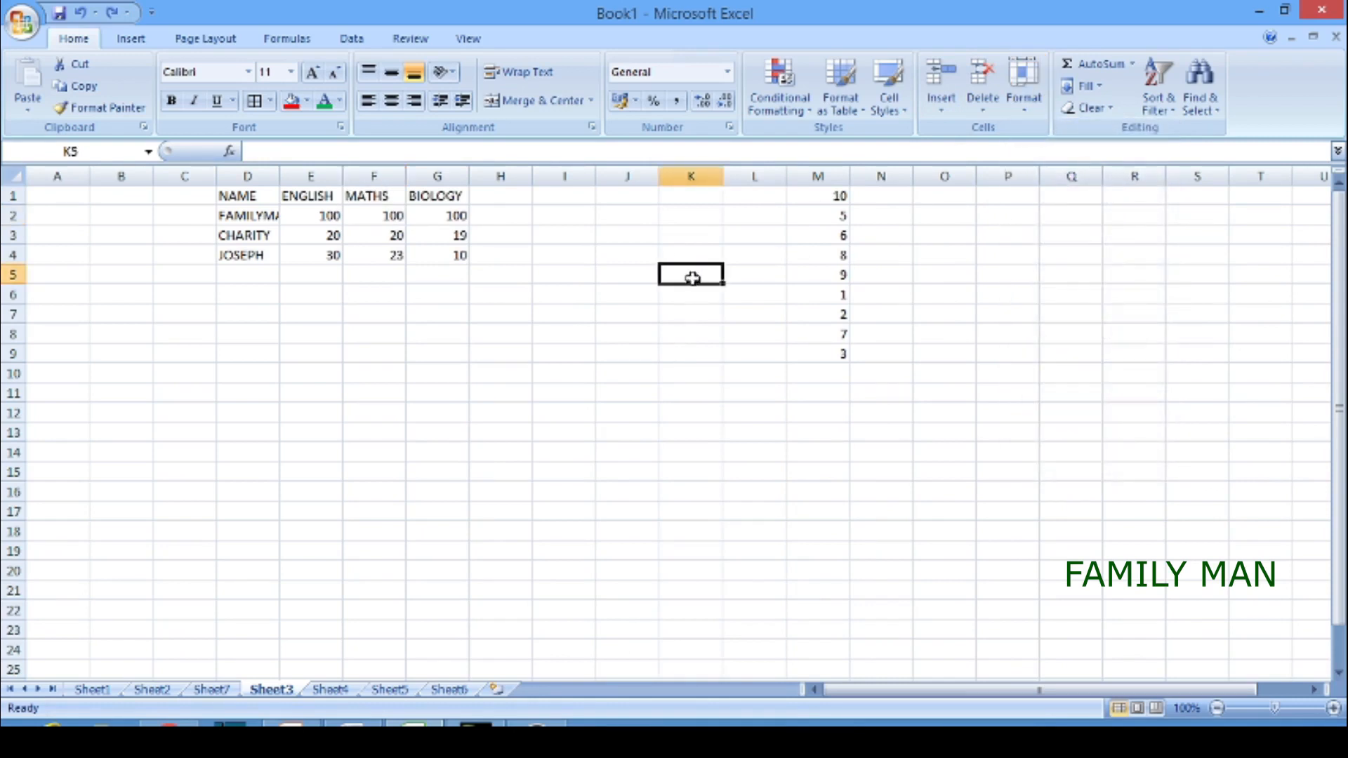
click(1026, 111)
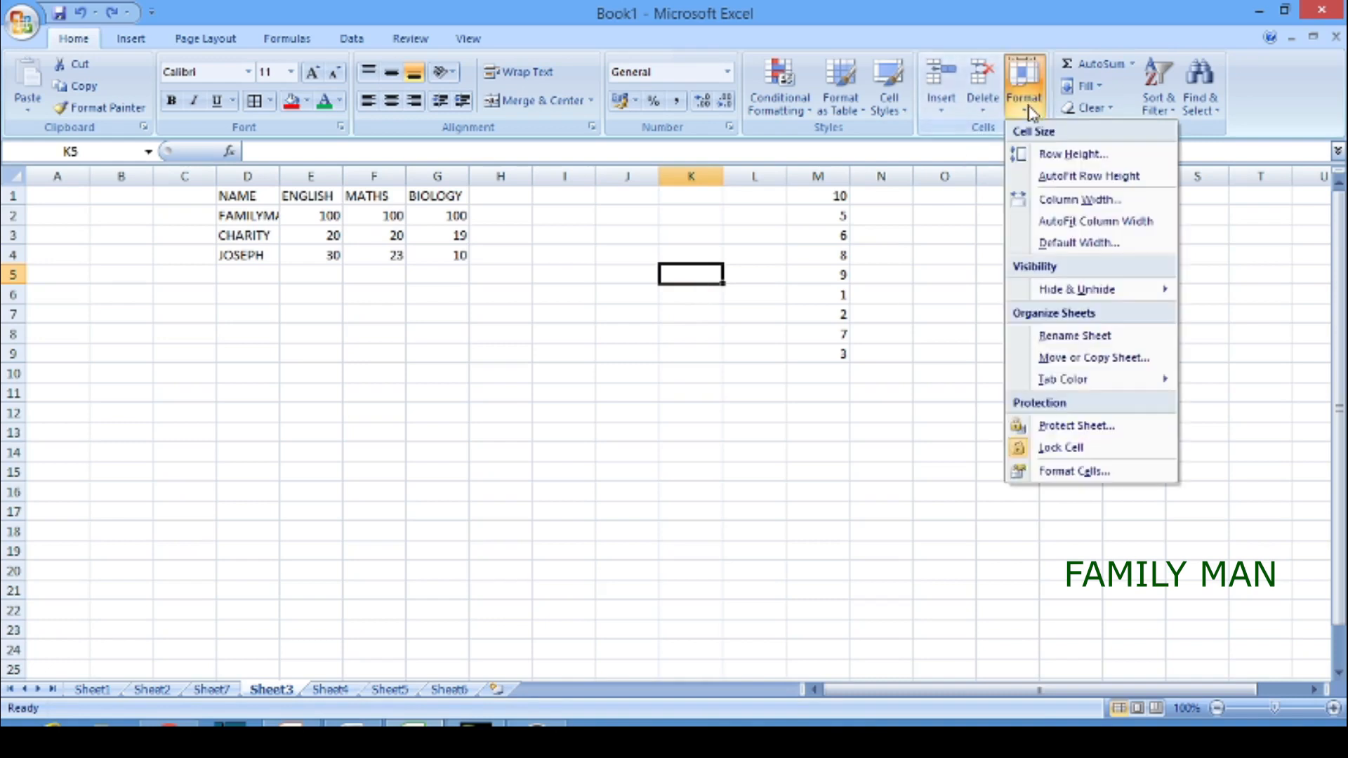
click(1055, 156)
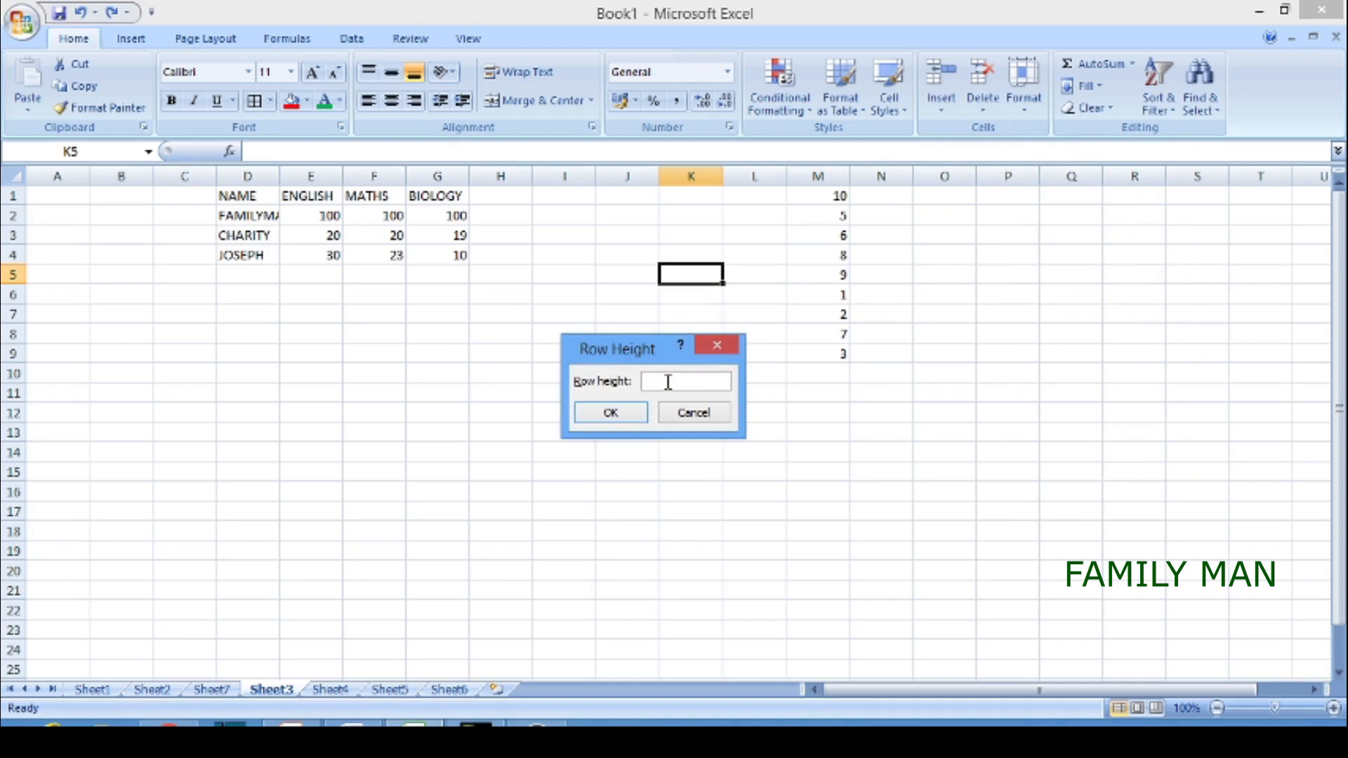
click(611, 414)
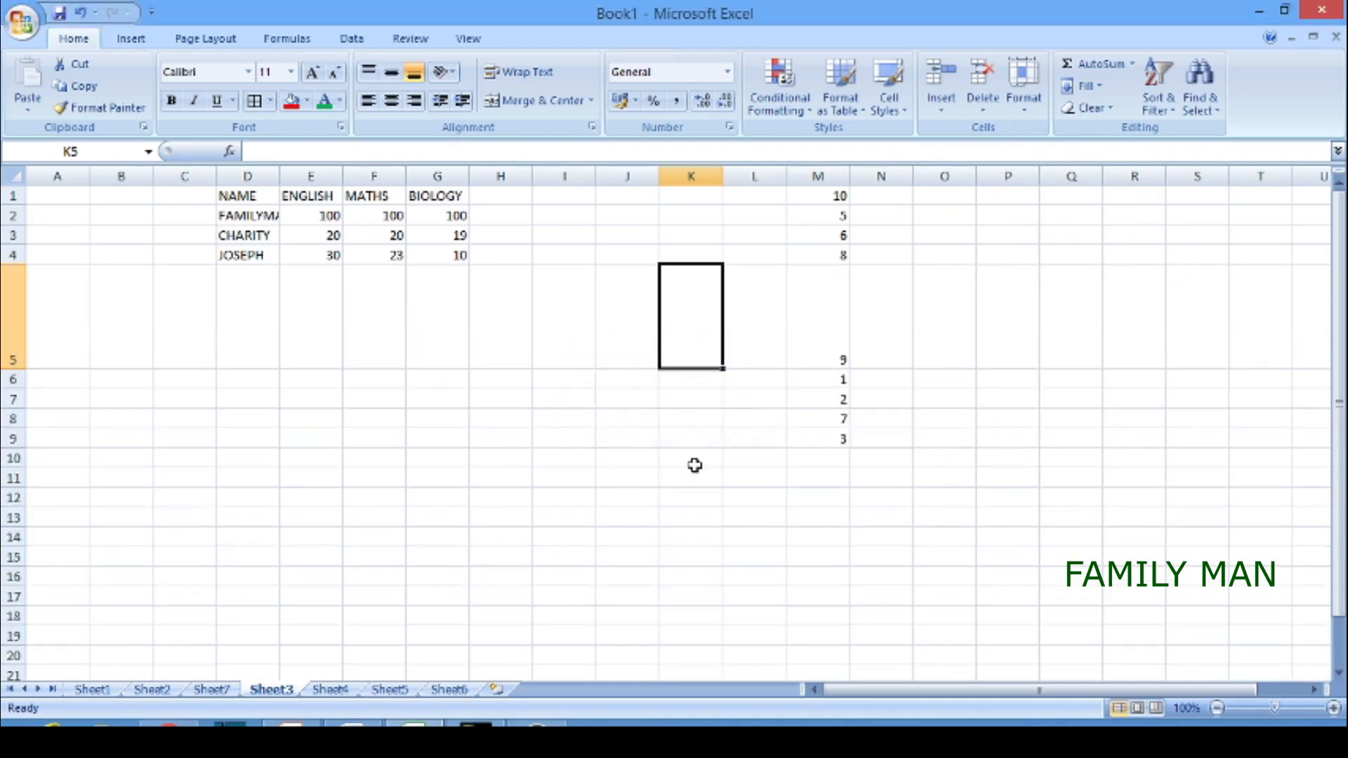
key(ctrl+z)
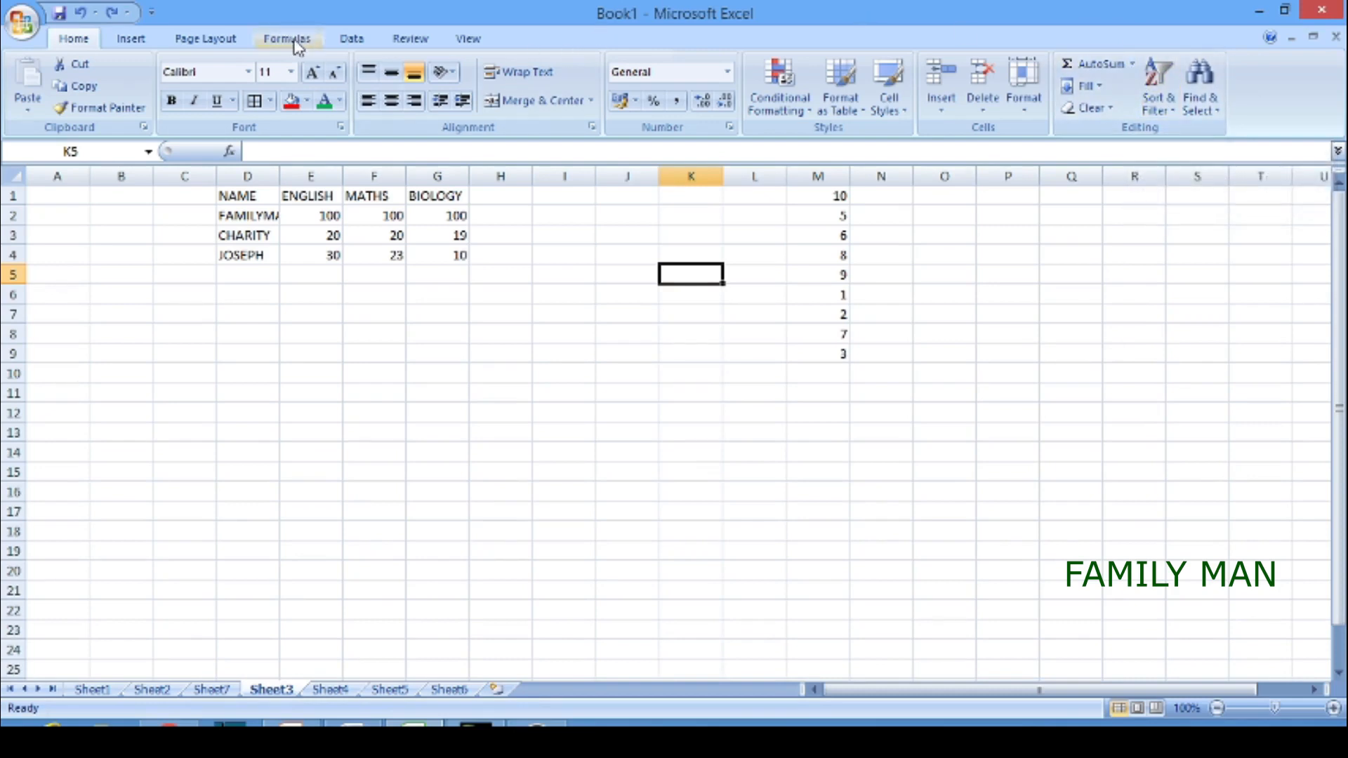
Step: Sort the numbers in M1:M9 from smallest to largest and clear the range selection
click(1178, 118)
click(1100, 373)
drag(822, 194, 841, 351)
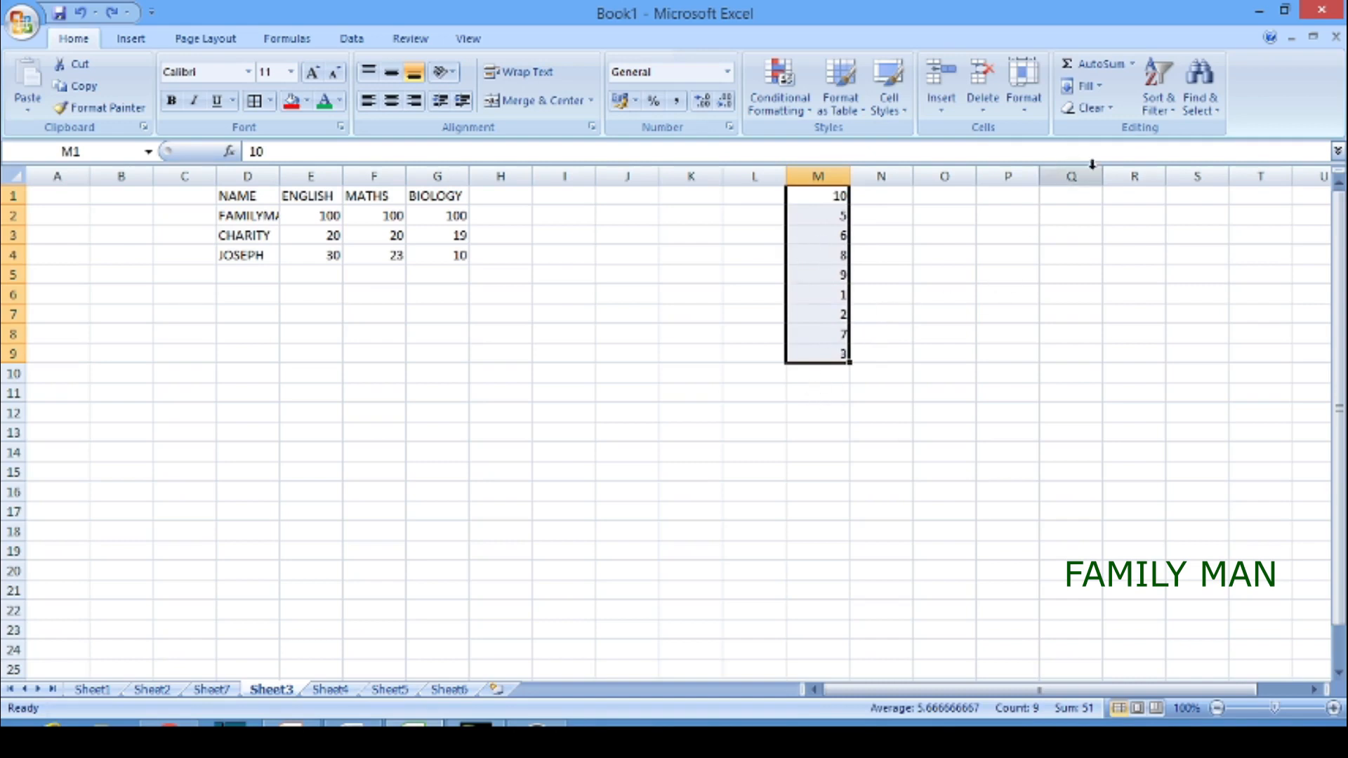
click(1172, 109)
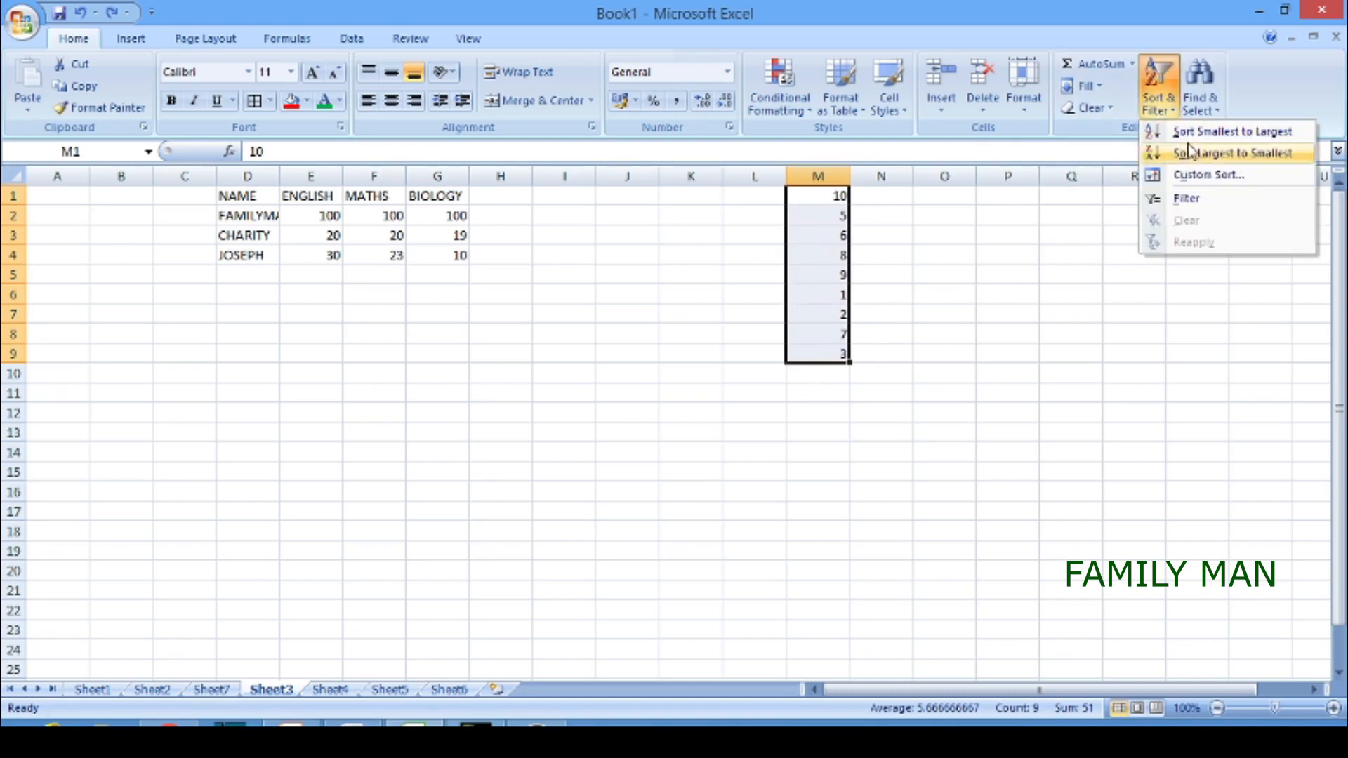
click(1192, 133)
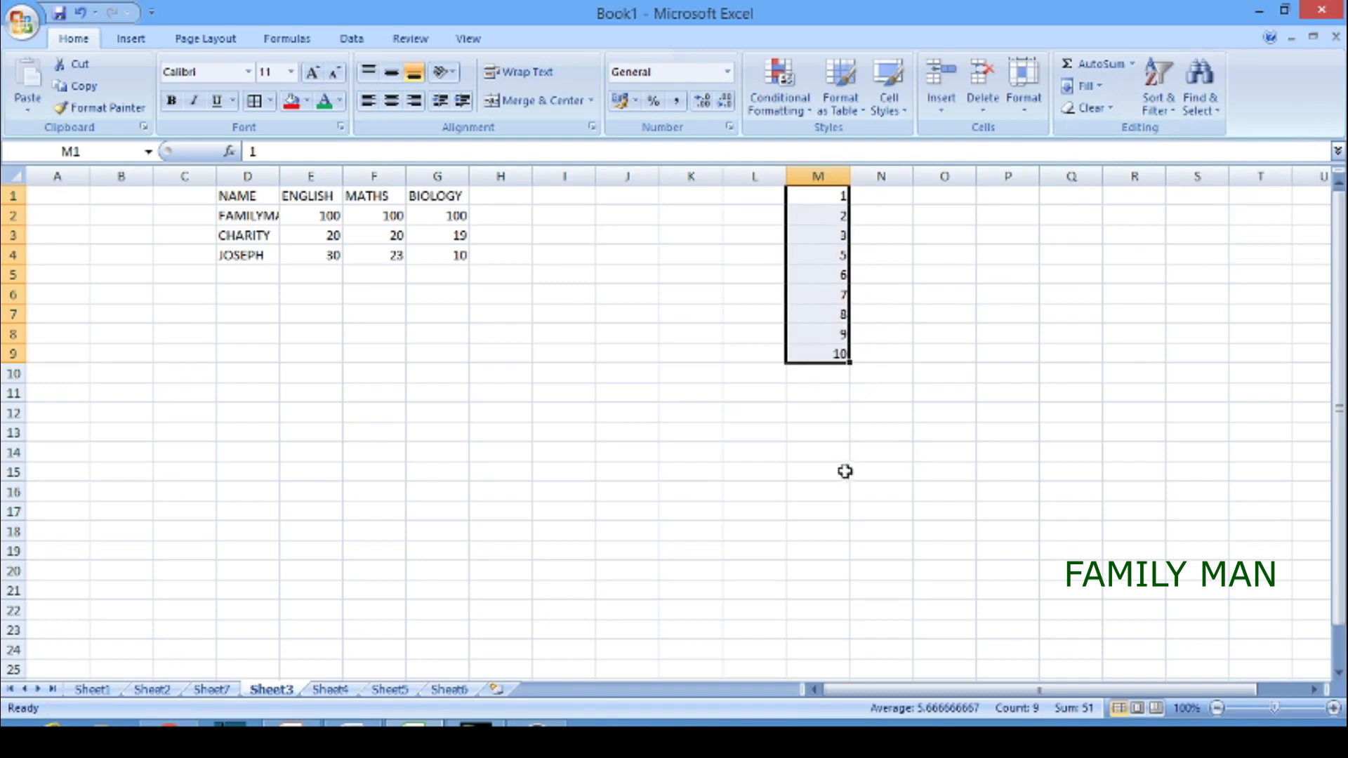
click(490, 330)
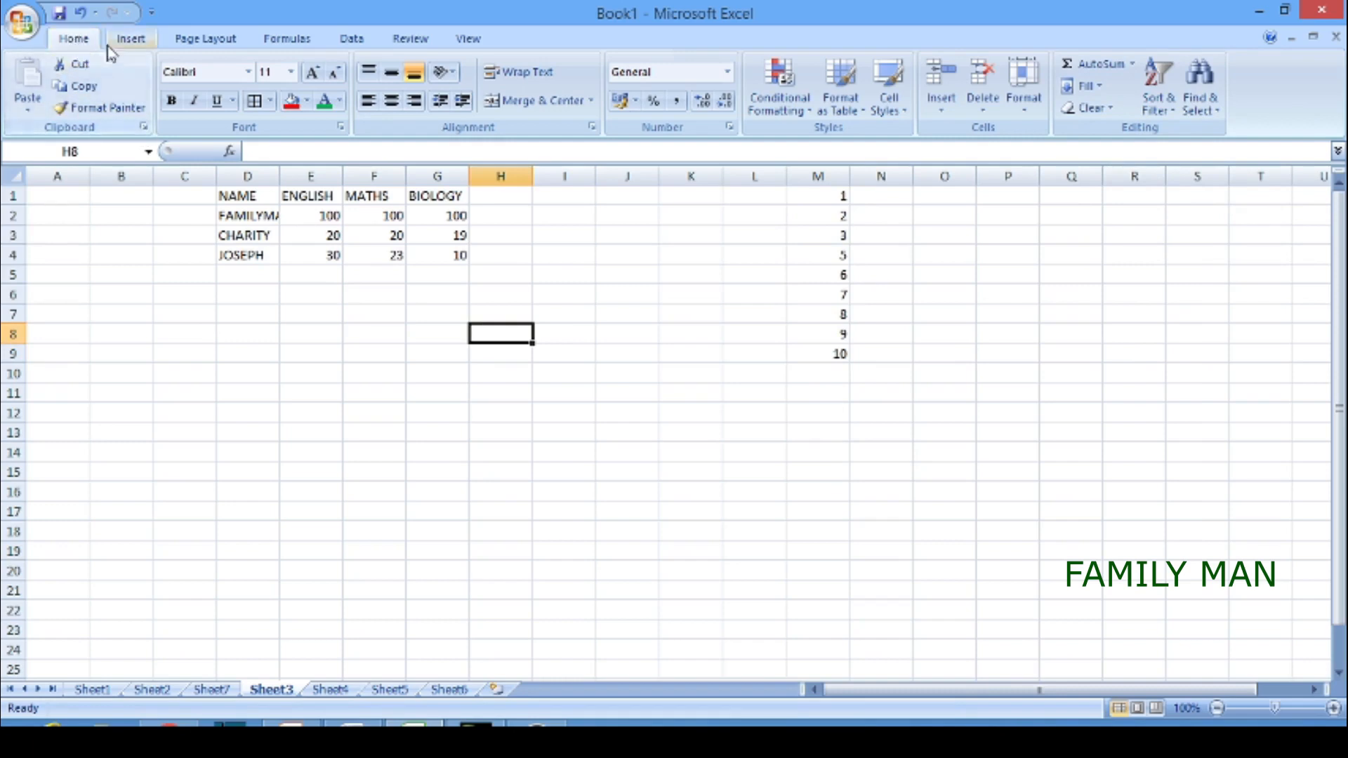
Step: Switch to Sheet4 and create a PivotTable from the range D1:G4 on a new worksheet
click(132, 43)
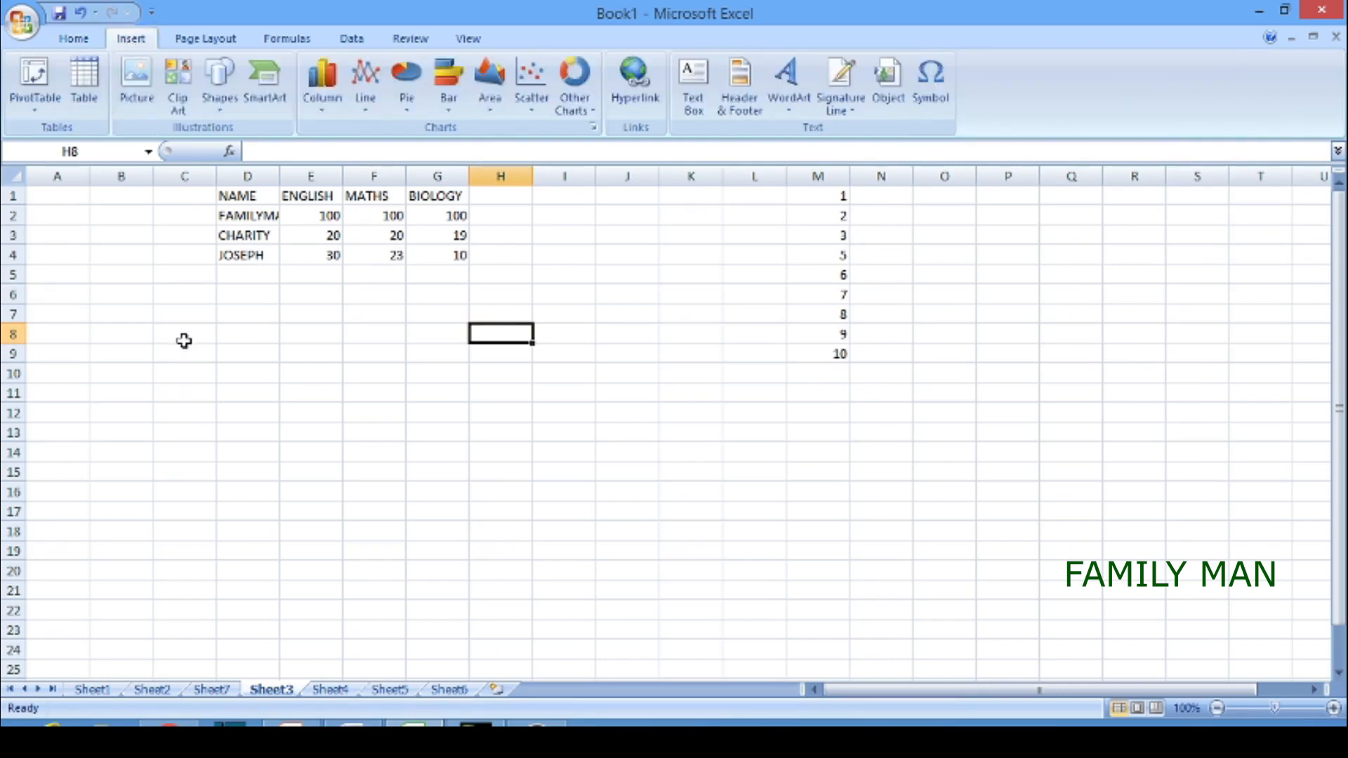
click(584, 335)
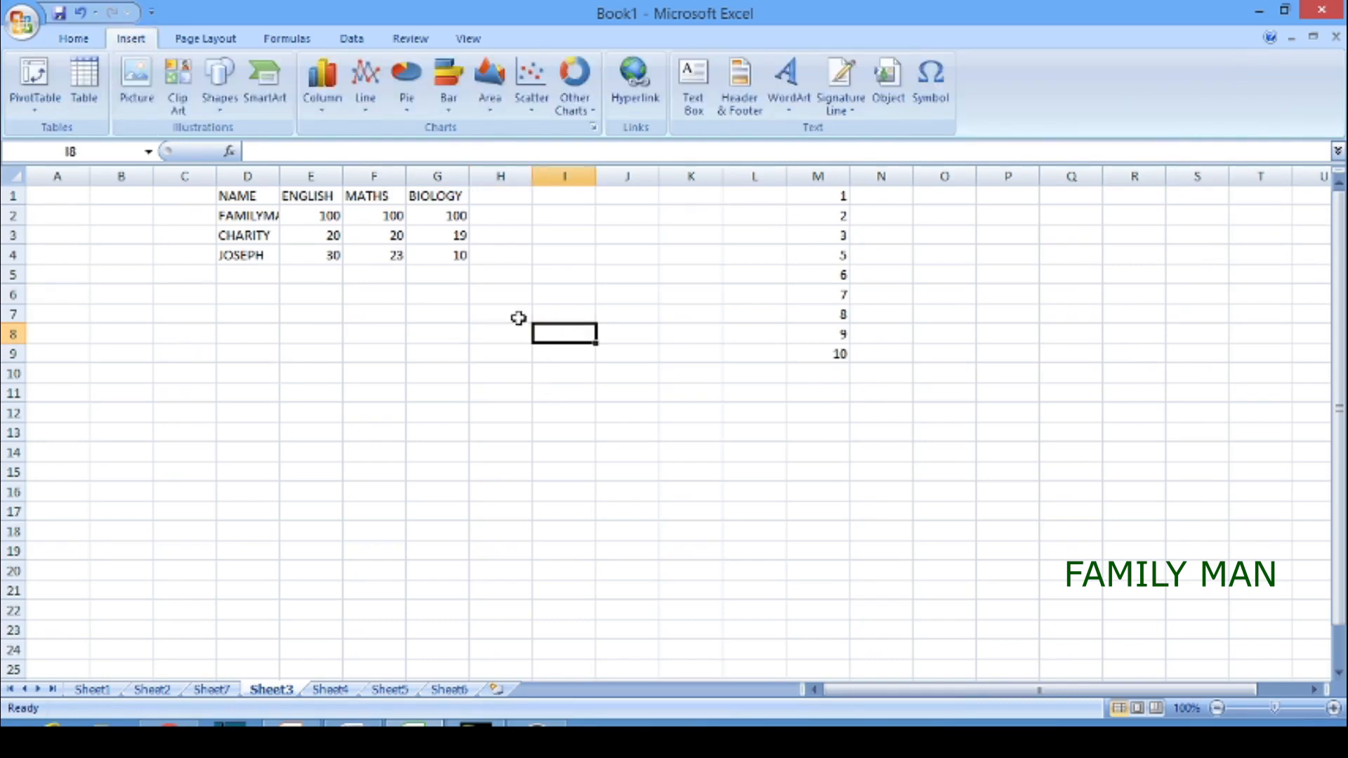
click(344, 691)
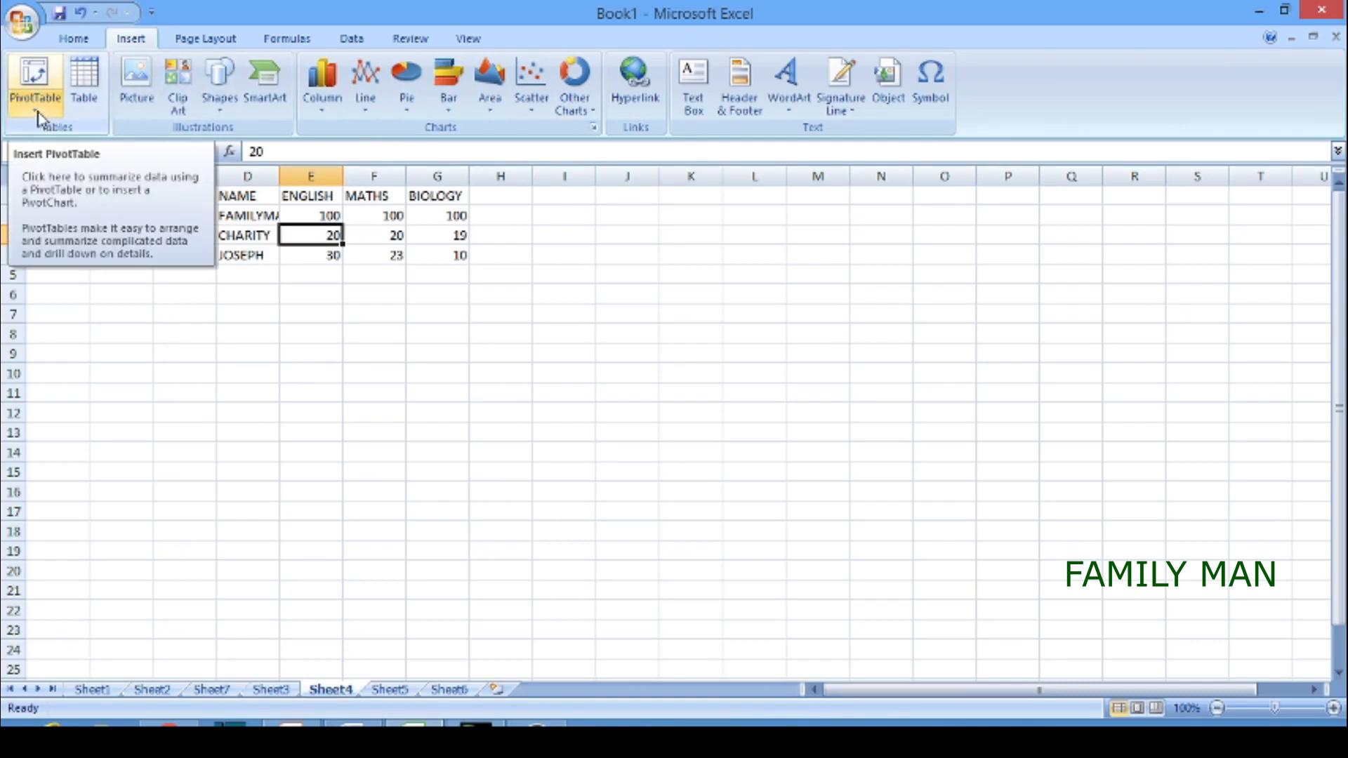
click(271, 511)
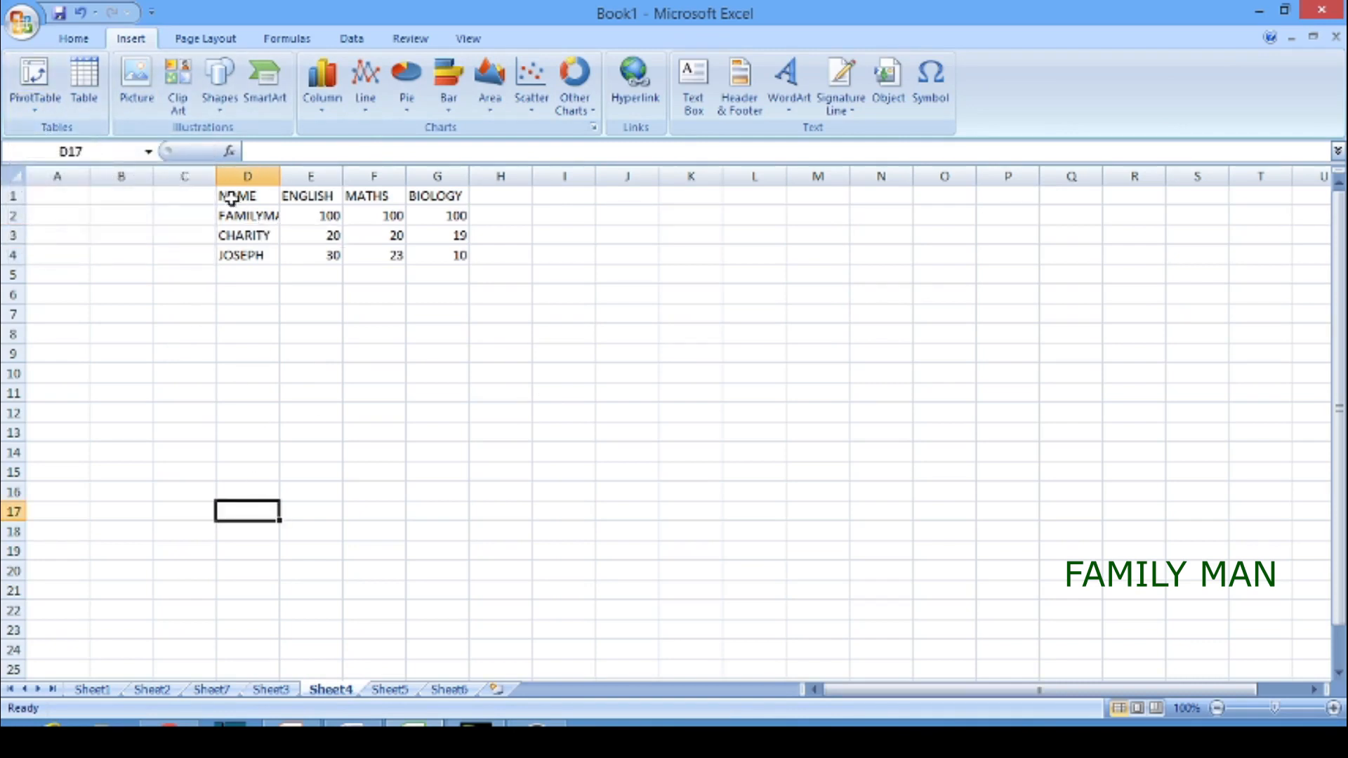
drag(232, 200, 447, 255)
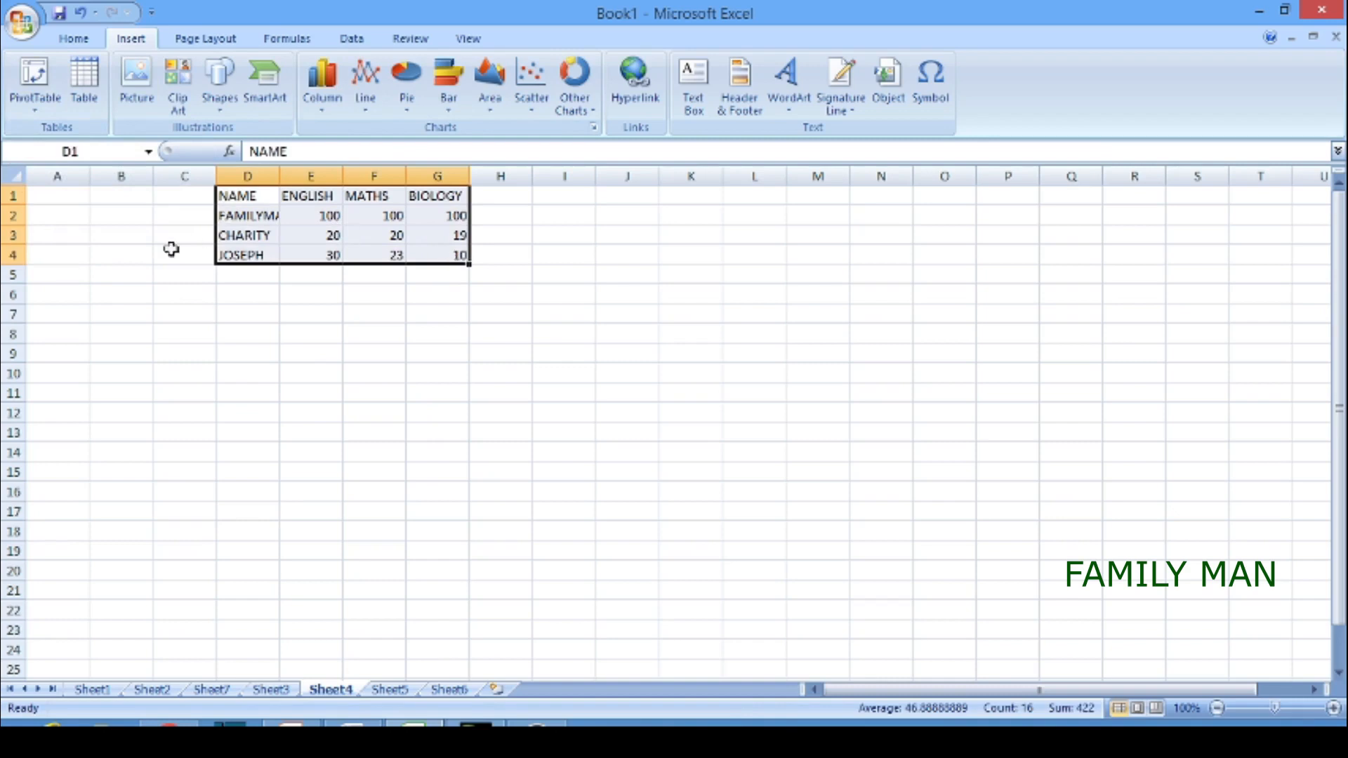
click(46, 107)
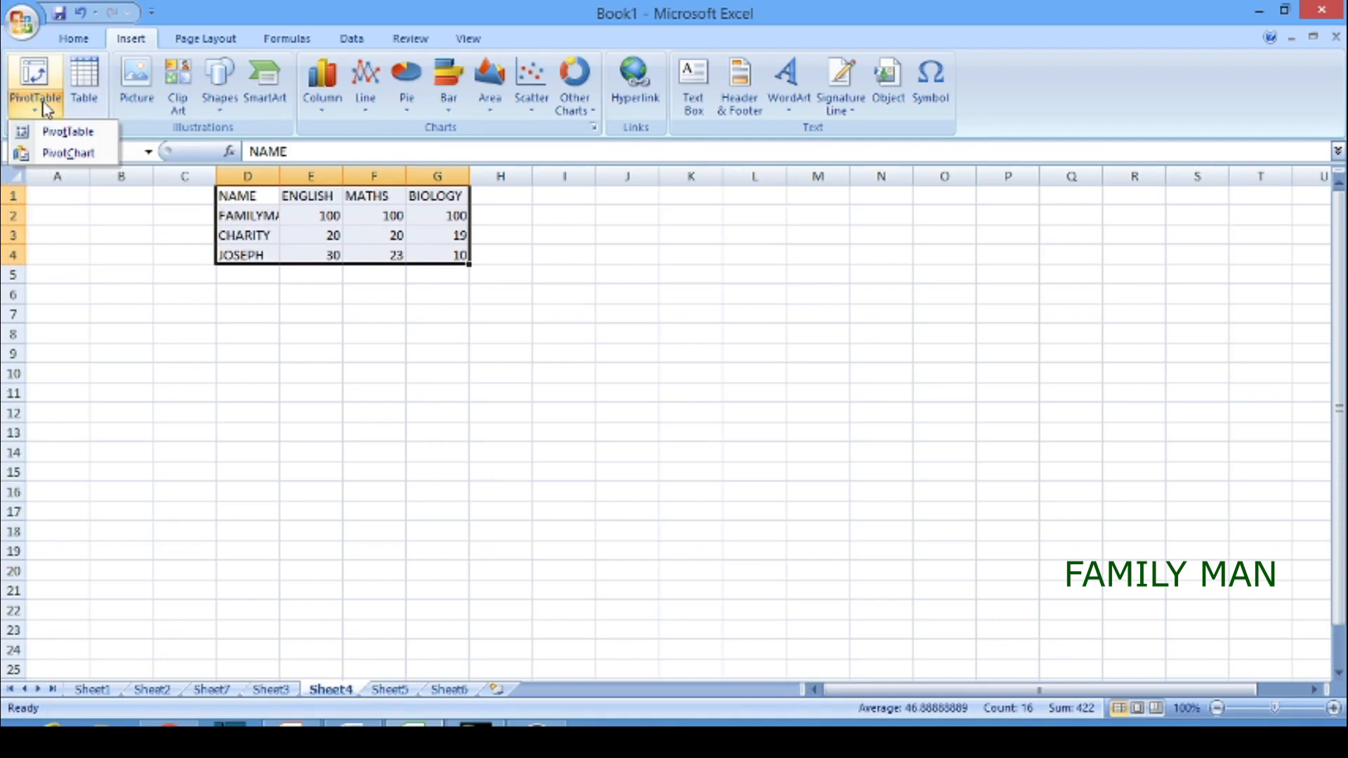
click(289, 315)
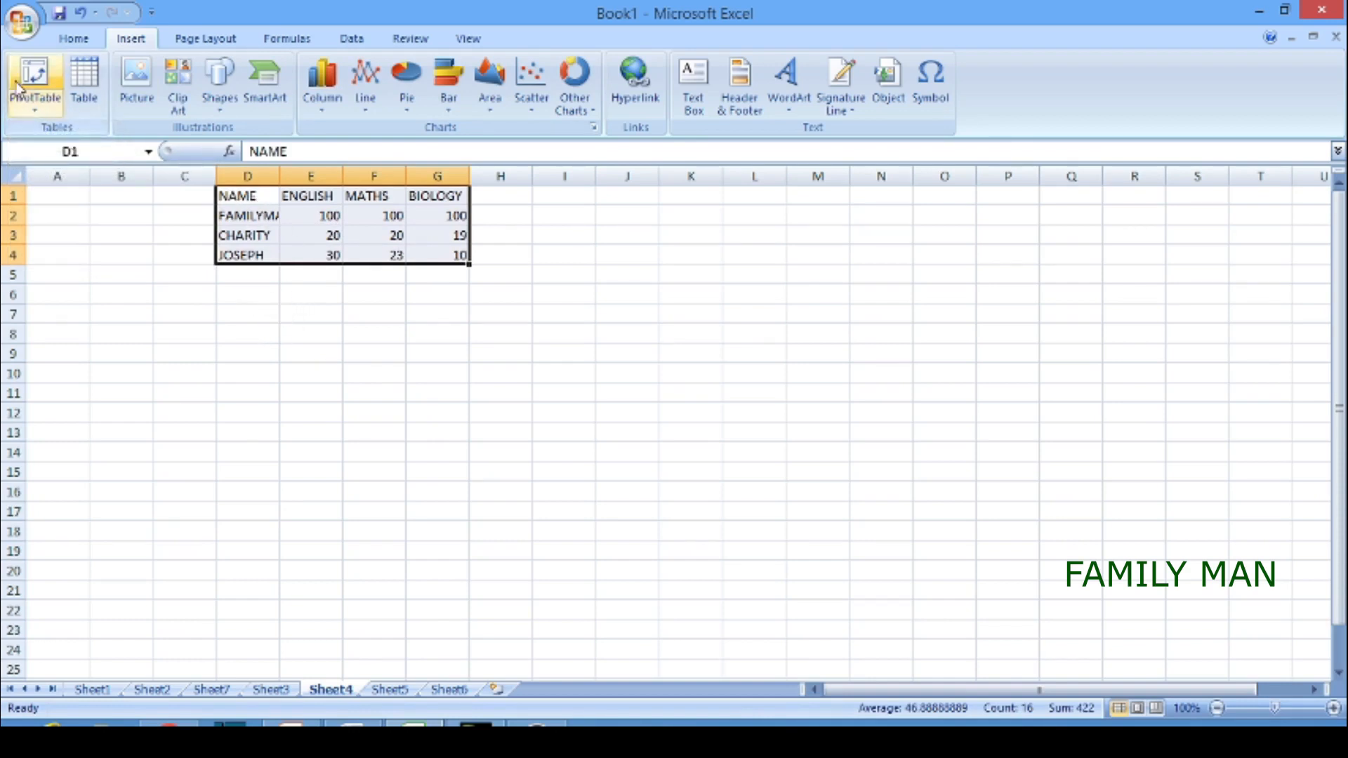
click(37, 107)
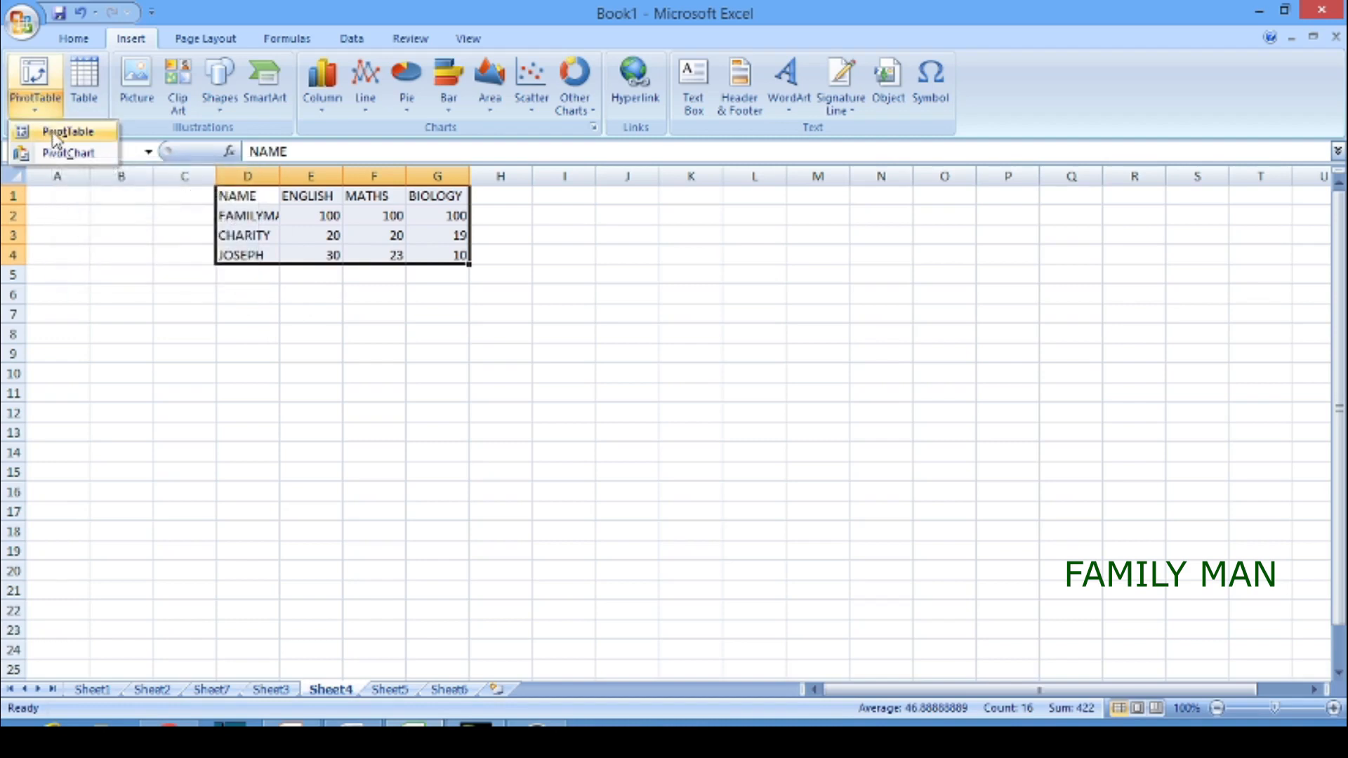
click(56, 134)
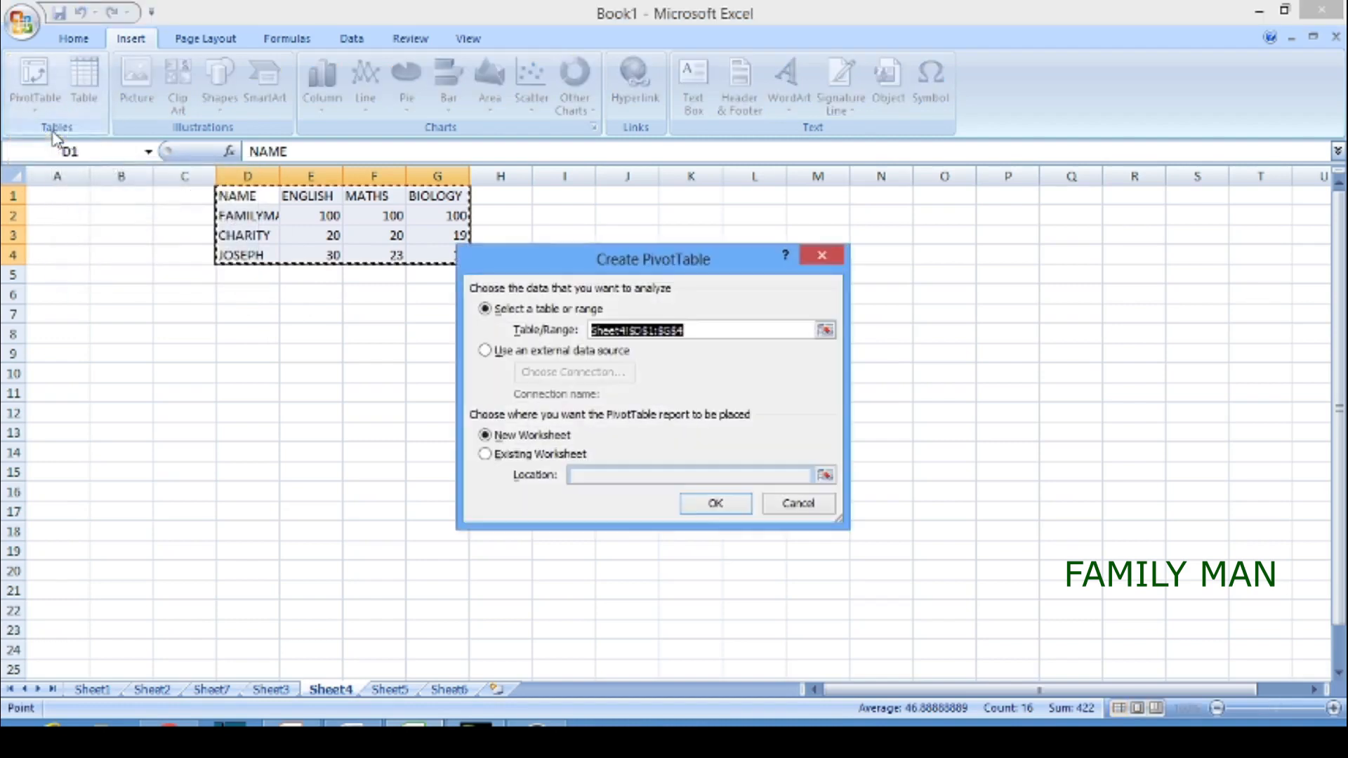
click(728, 512)
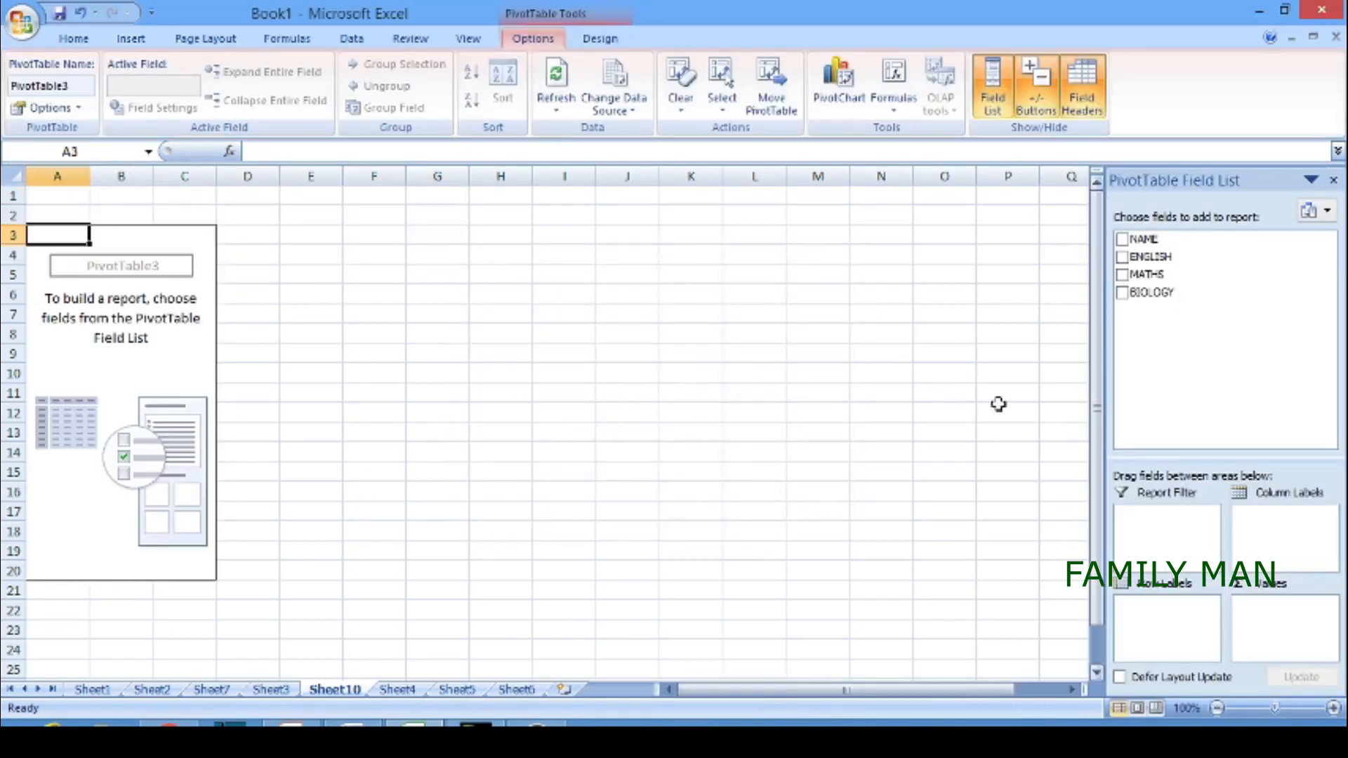
Step: Undo the PivotTable and the sort of M1:M9, and return to Sheet3
key(ctrl+z)
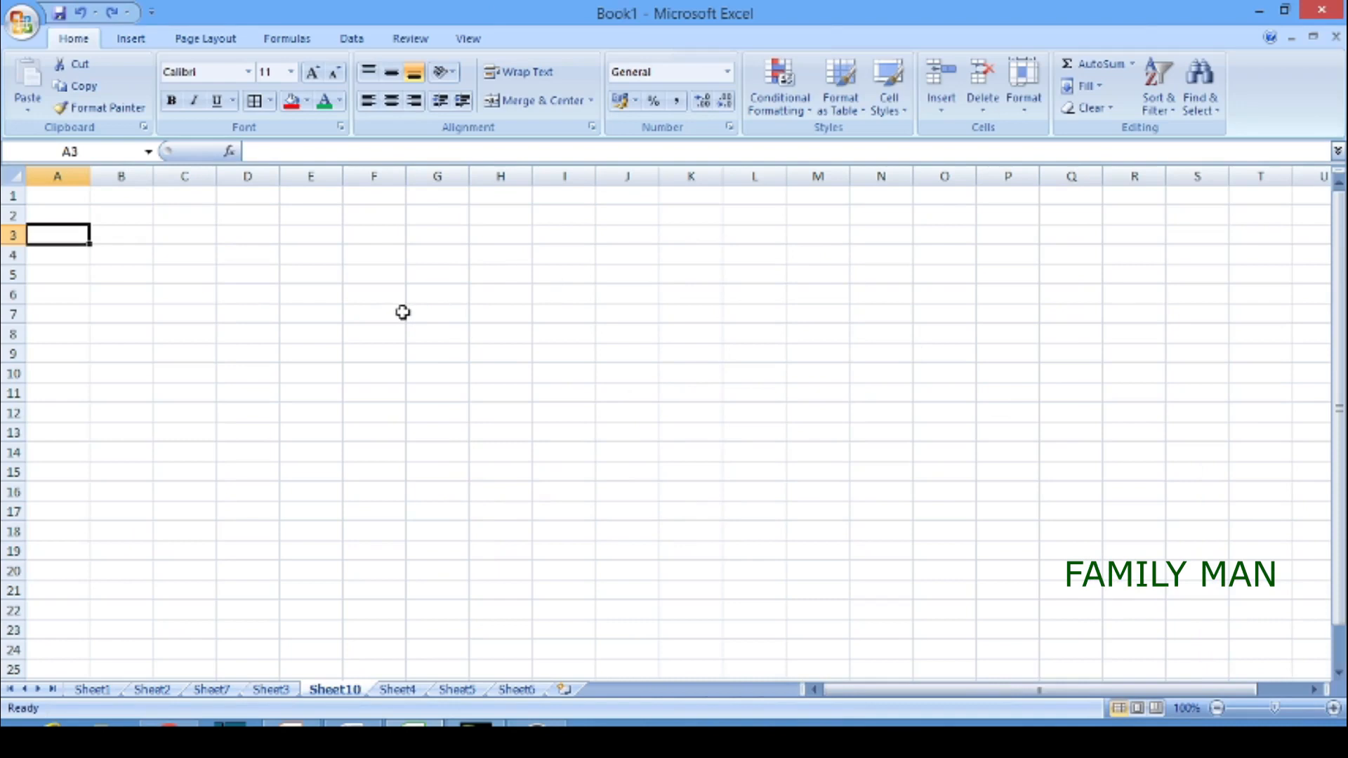
key(ctrl+Page_Up)
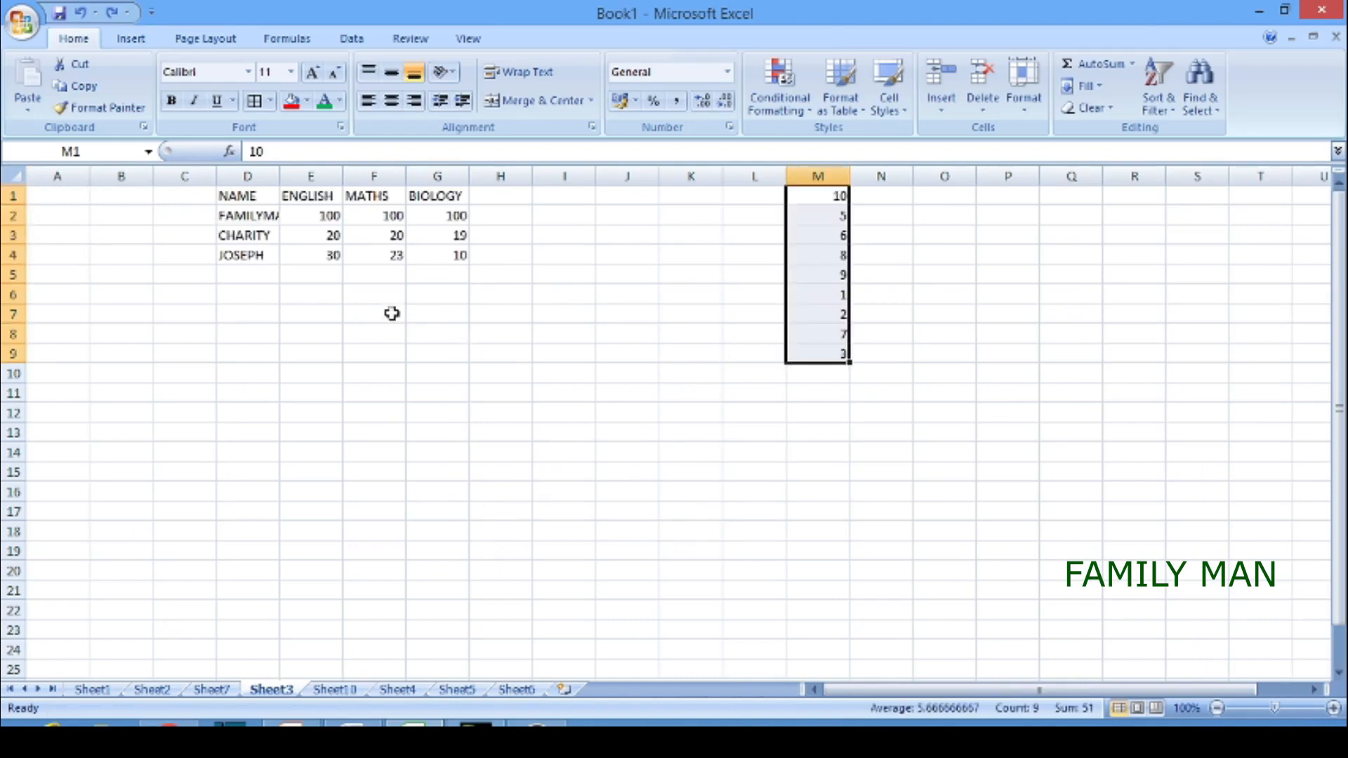
Step: Create a table with headers from the range D1:G6 on Sheet3
click(136, 41)
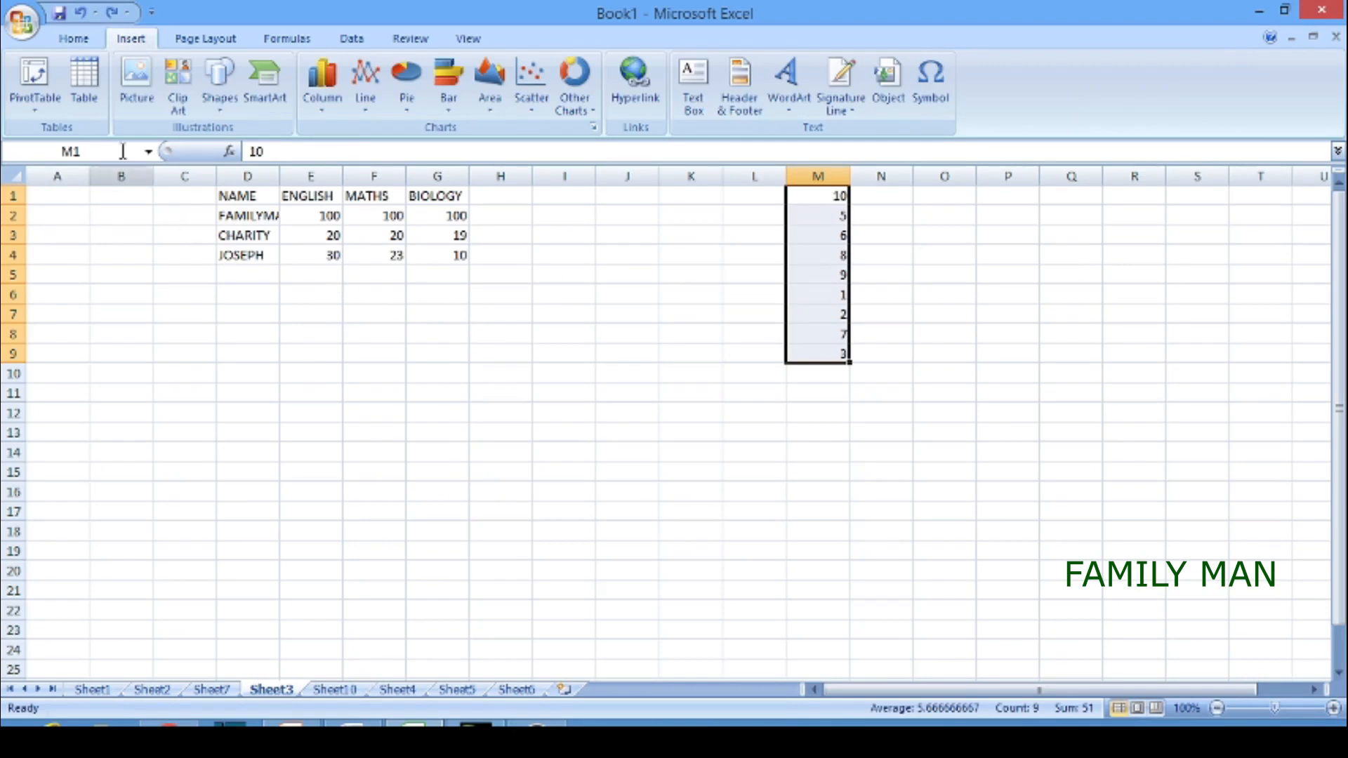
click(224, 293)
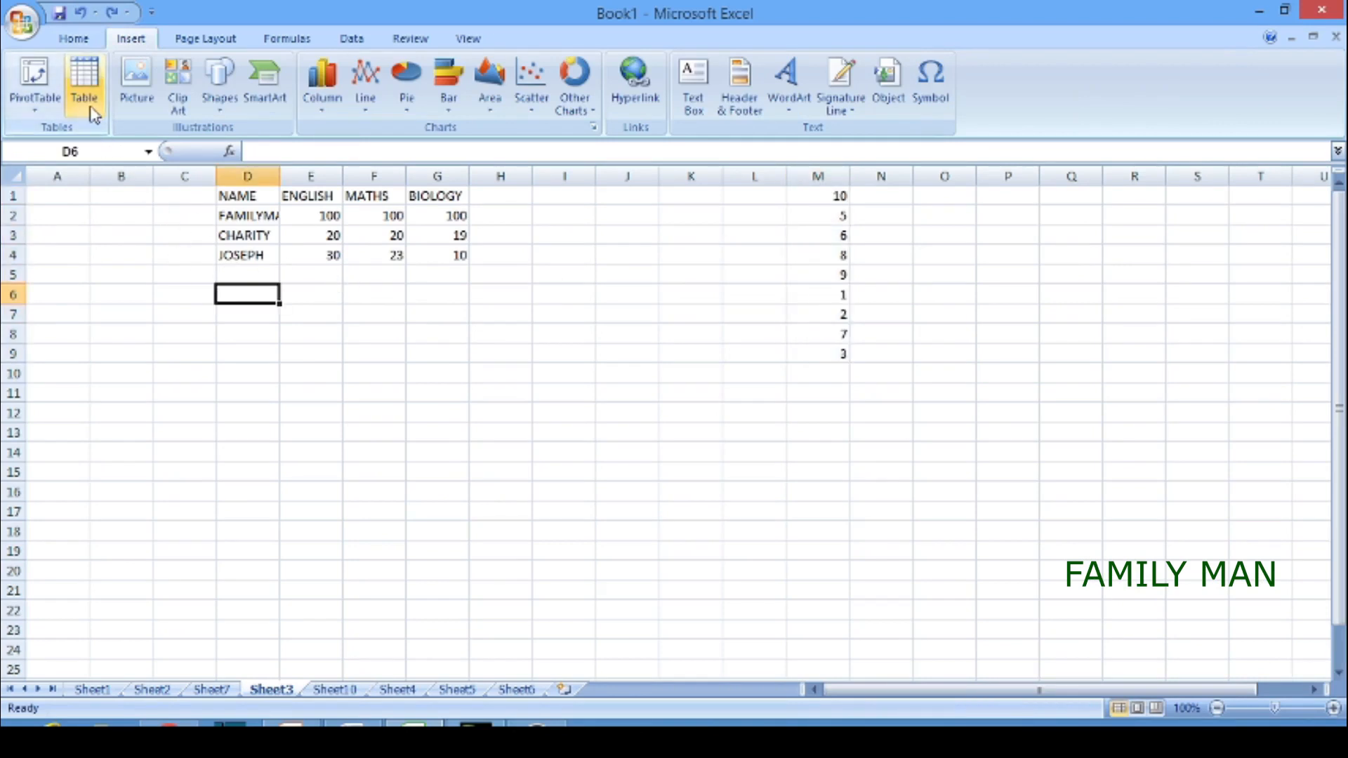
click(286, 327)
drag(231, 192, 453, 303)
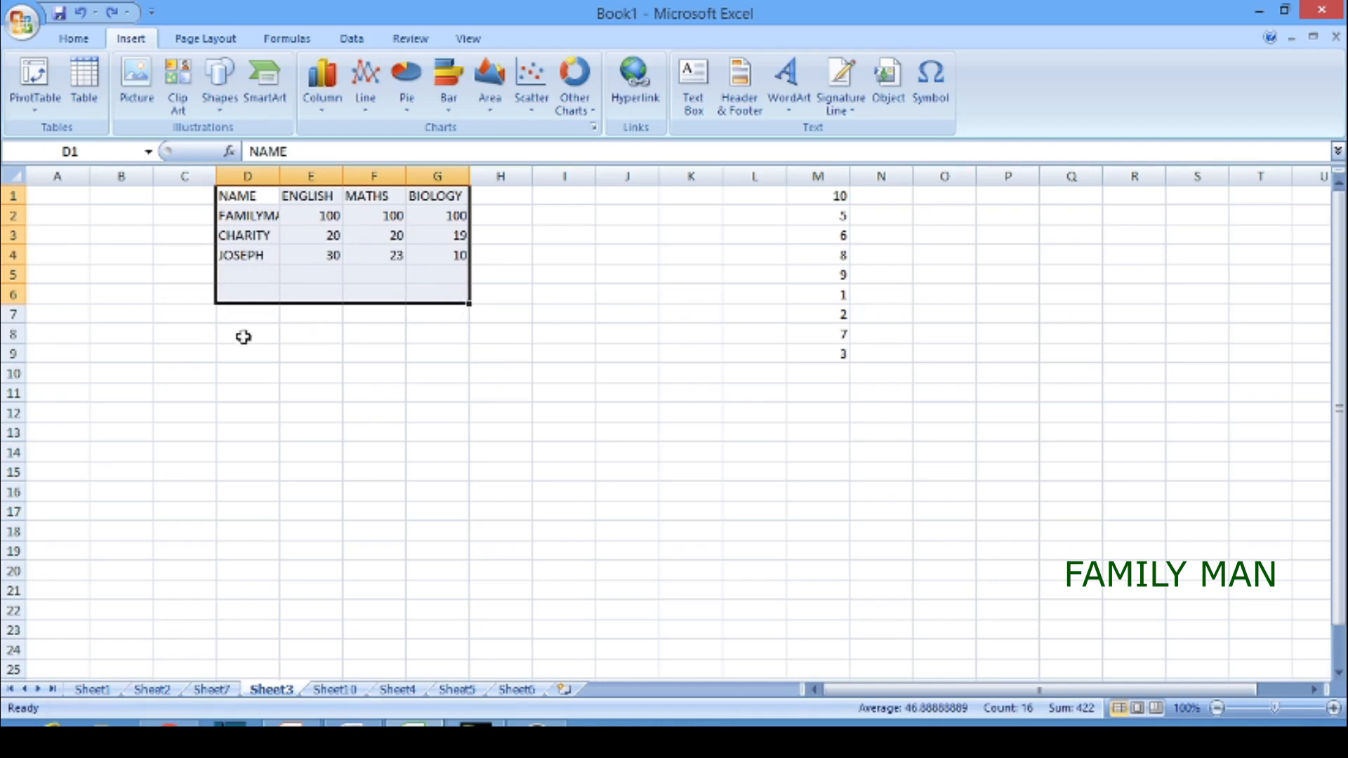
click(85, 88)
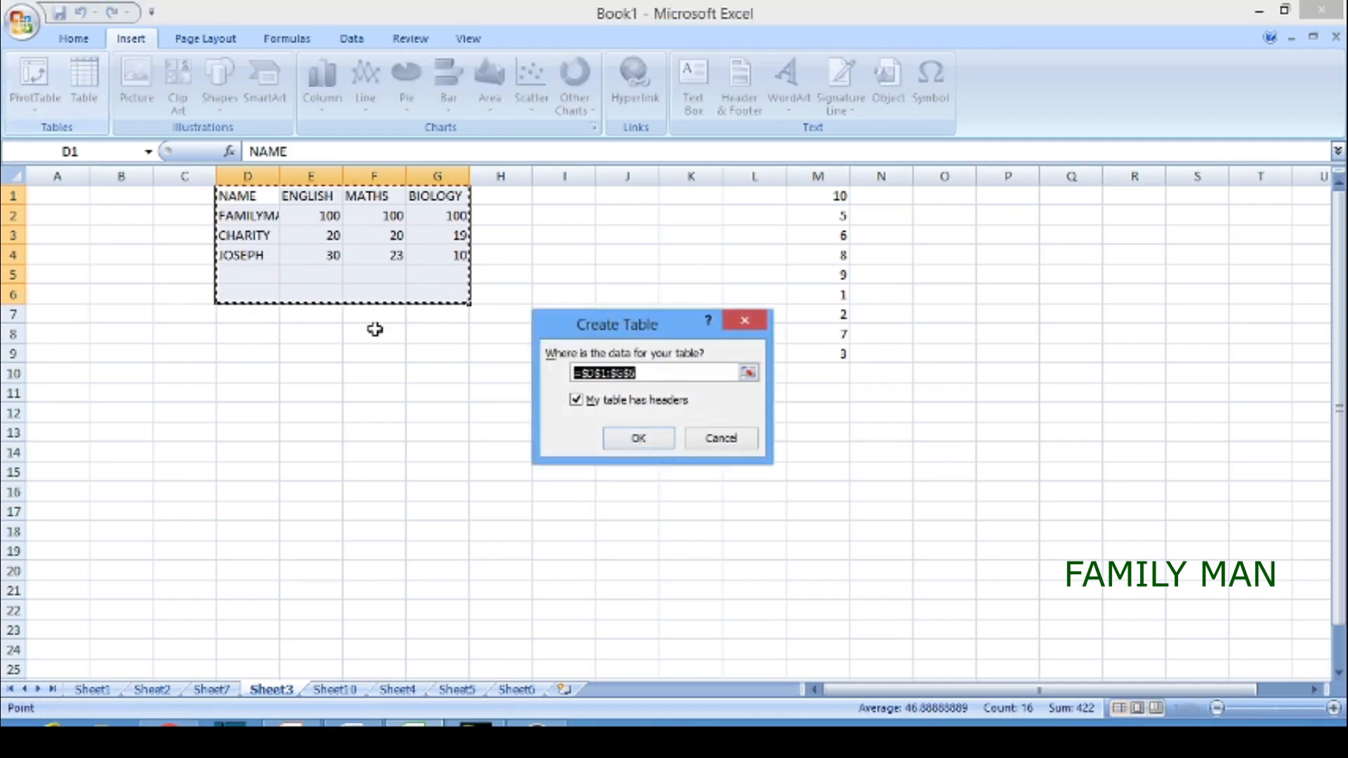
click(639, 438)
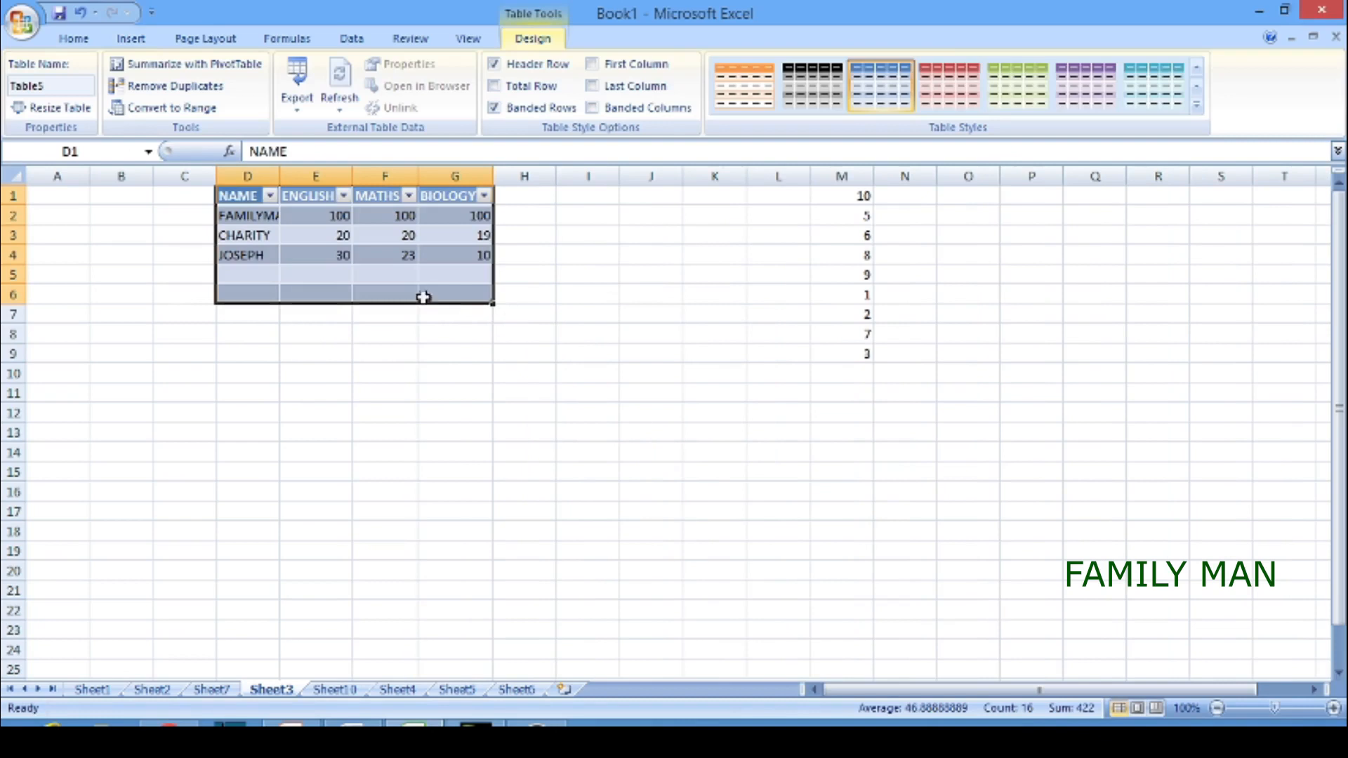
Step: Try the black, teal and orange table styles on the marks table in D1:G6, and deselect the table
click(813, 84)
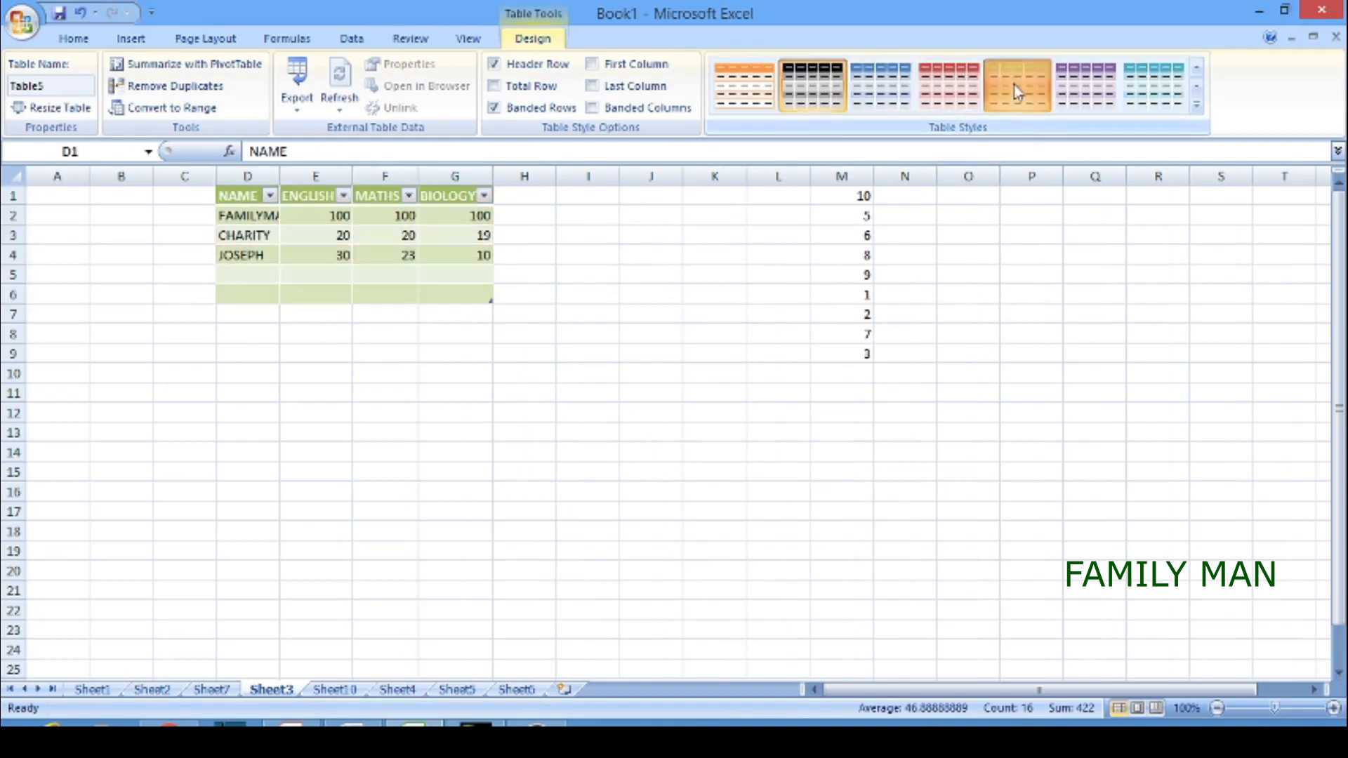
click(1117, 98)
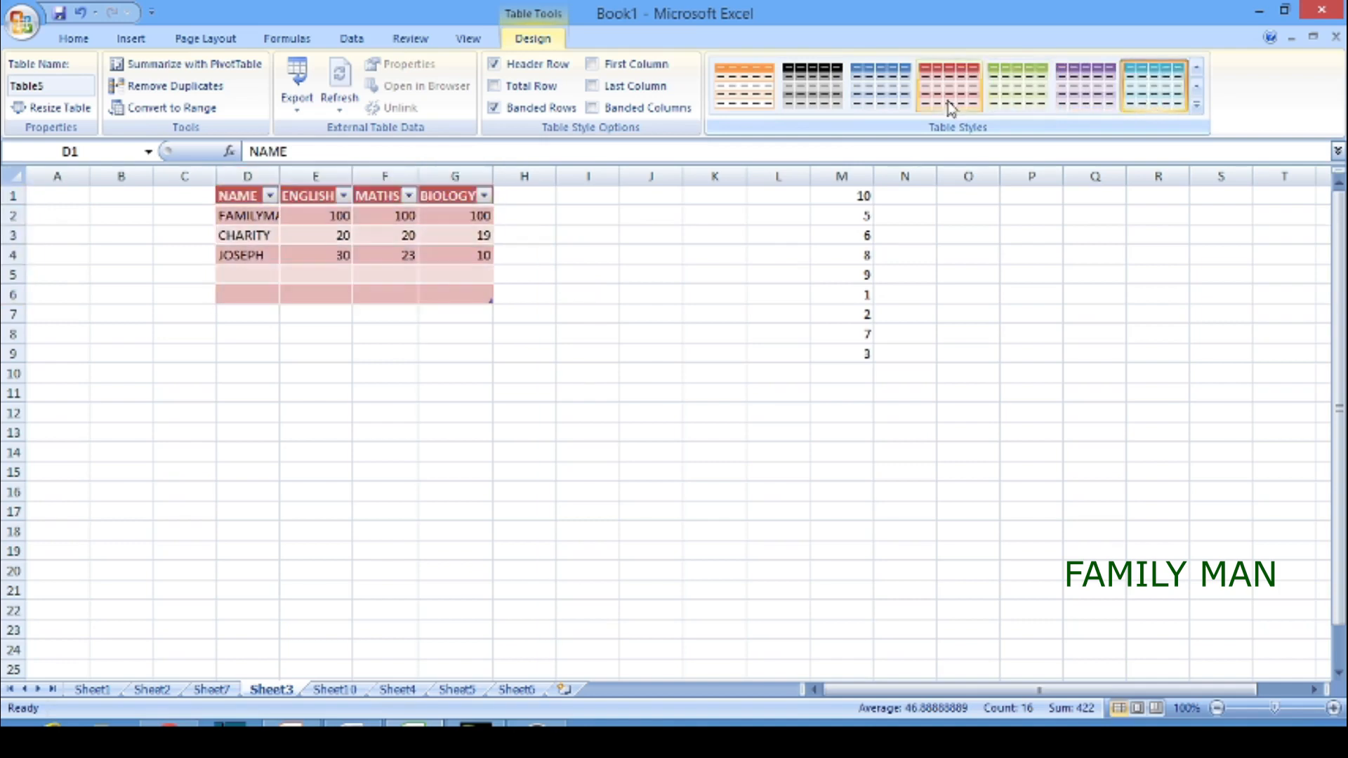
click(744, 85)
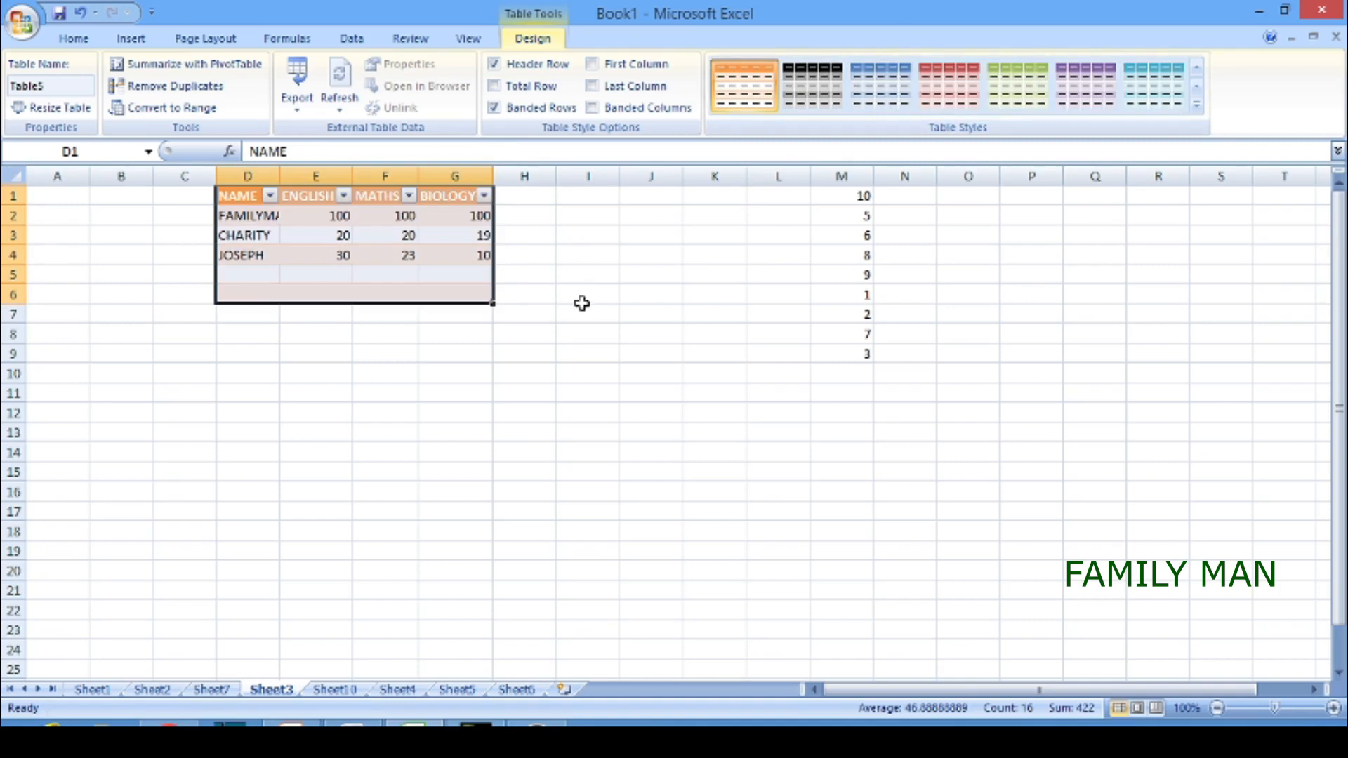
click(583, 339)
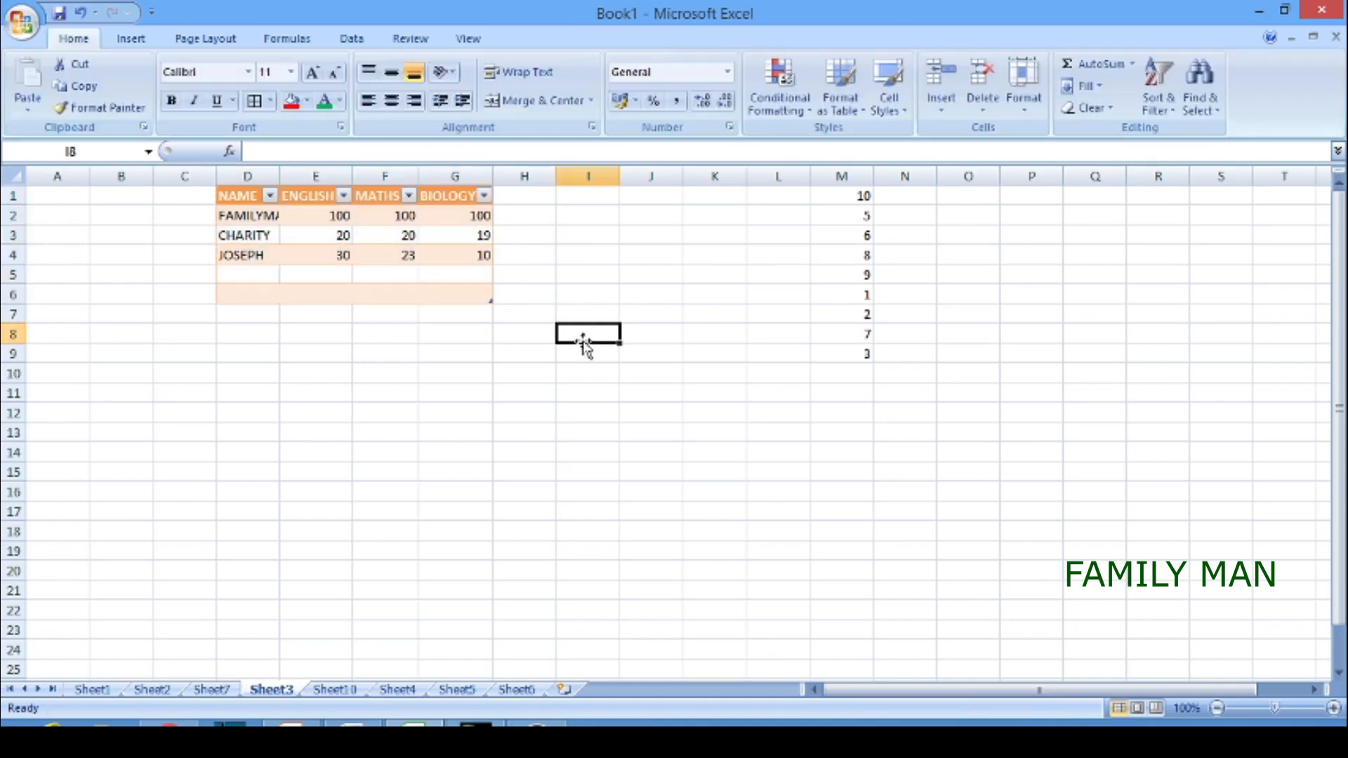
Step: Undo the table style changes and the table creation, and select cell I8
key(ctrl+z)
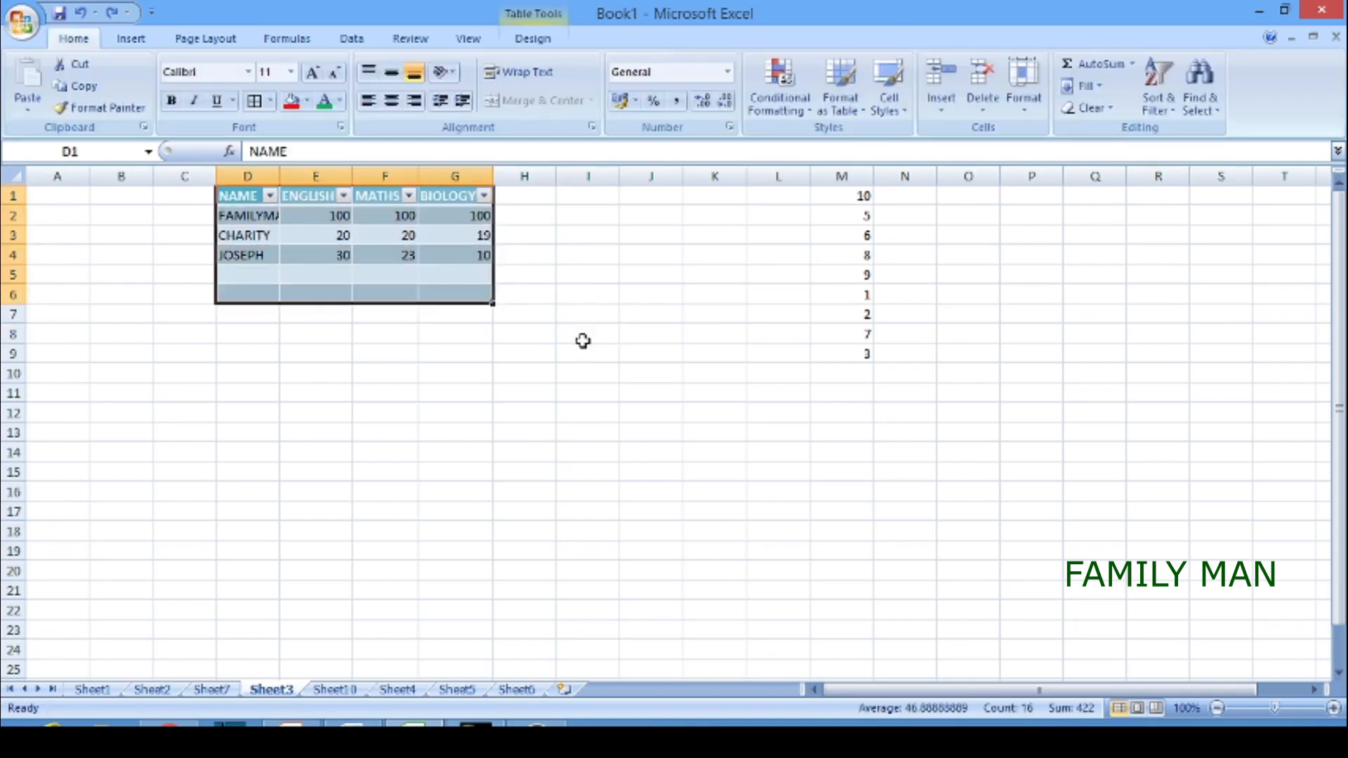
key(ctrl+z)
key(ctrl+z)
key(ctrl+z)
key(ctrl+z)
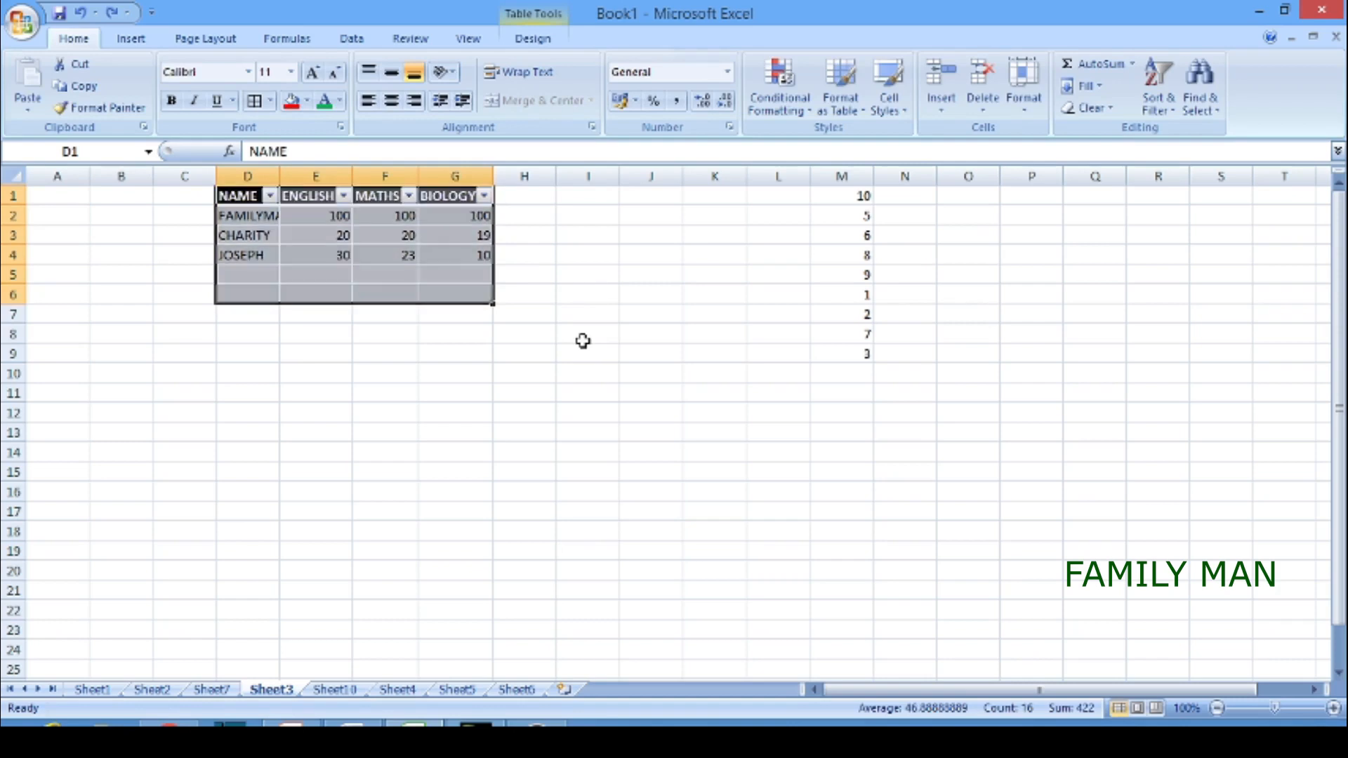
click(582, 340)
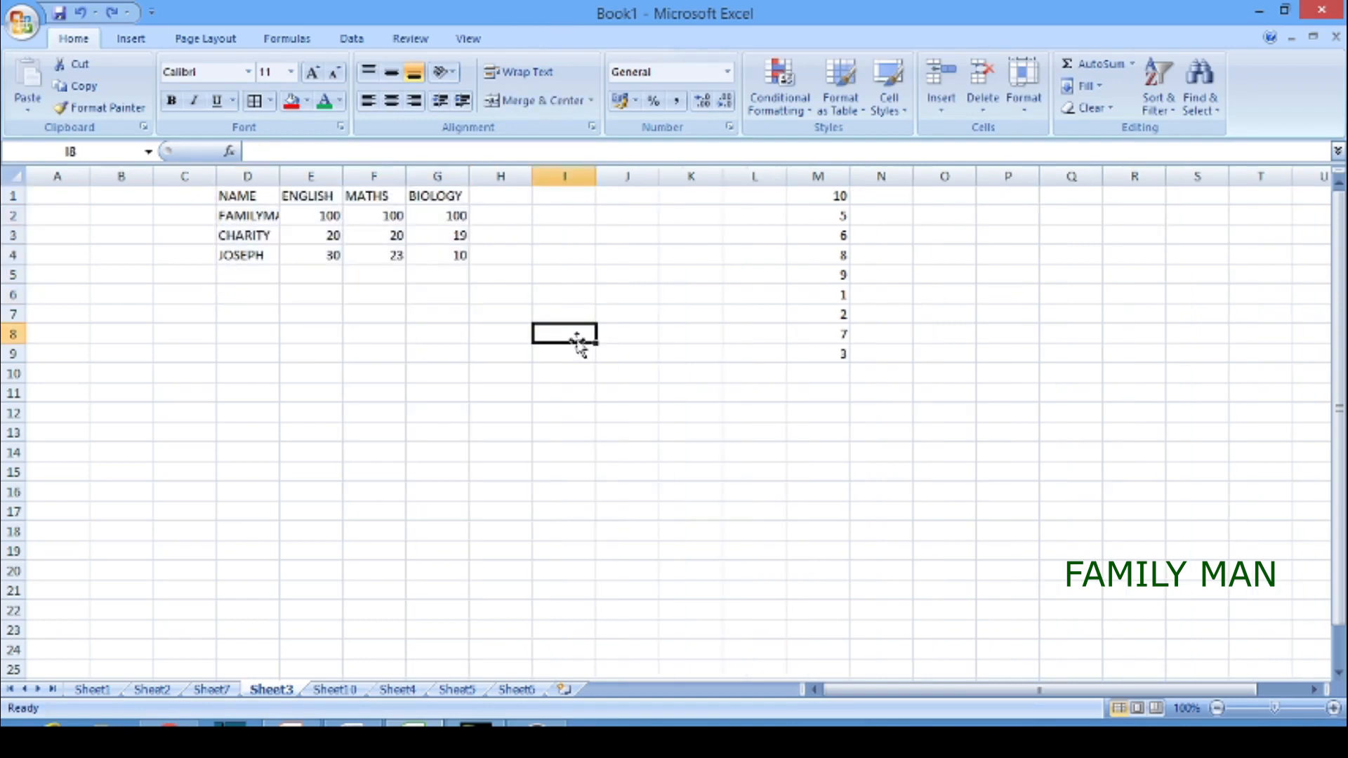
Step: Insert the picture HOW TO START A BLOG from the Desktop at cell I8, and delete it
click(131, 38)
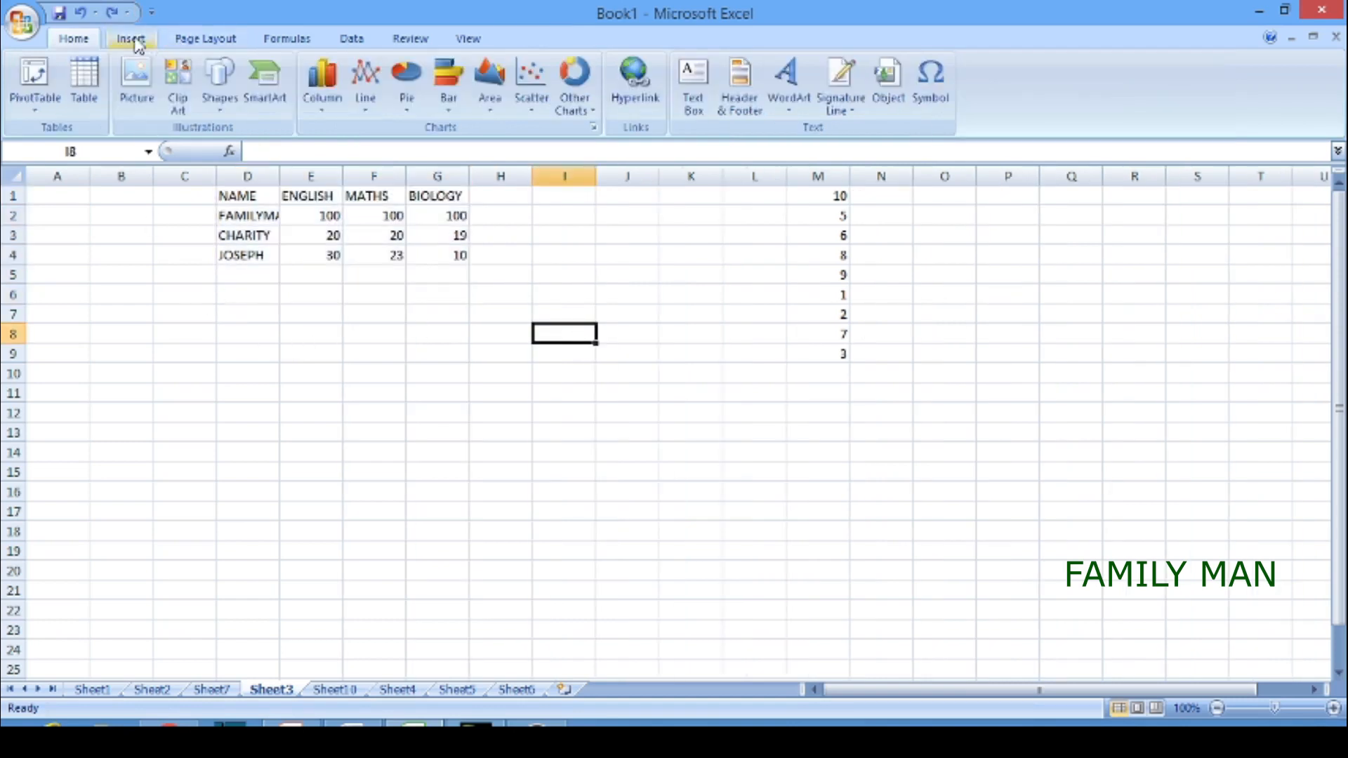
click(151, 96)
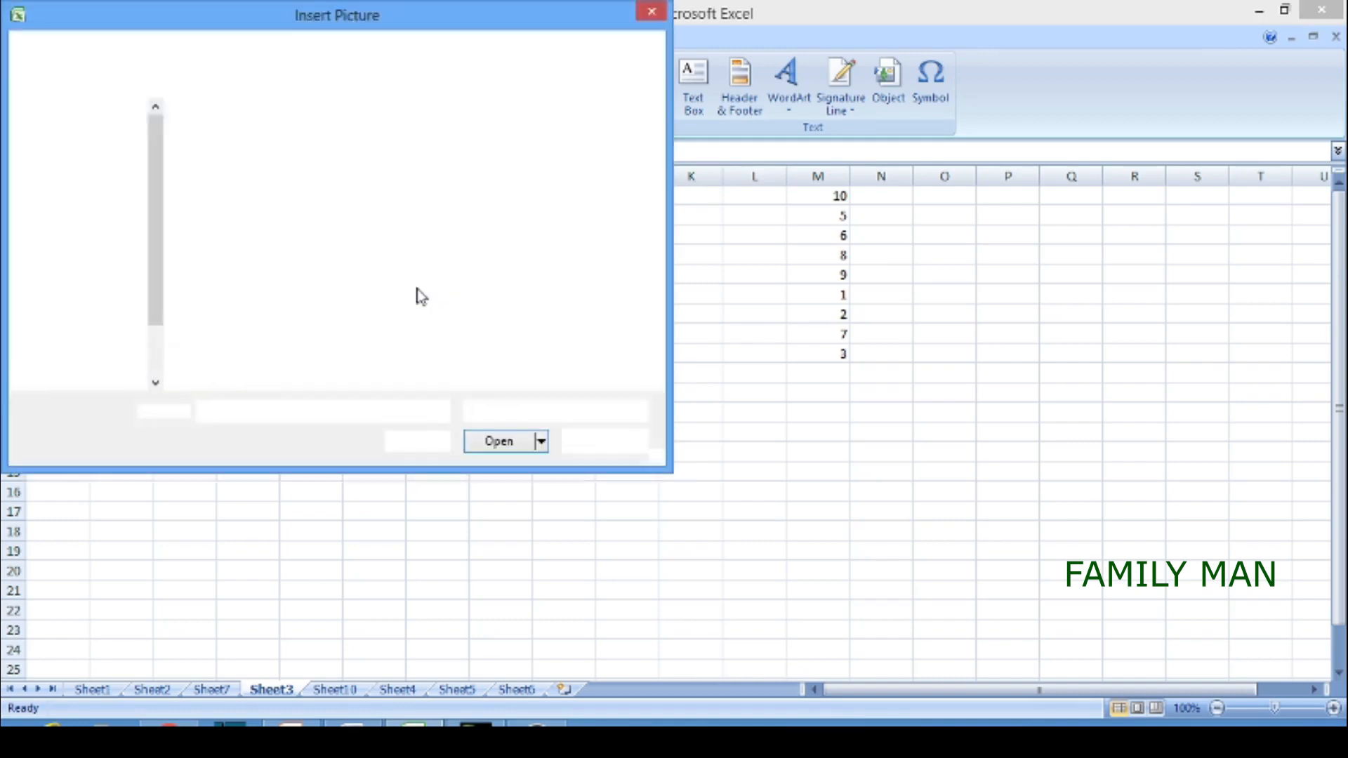
click(373, 330)
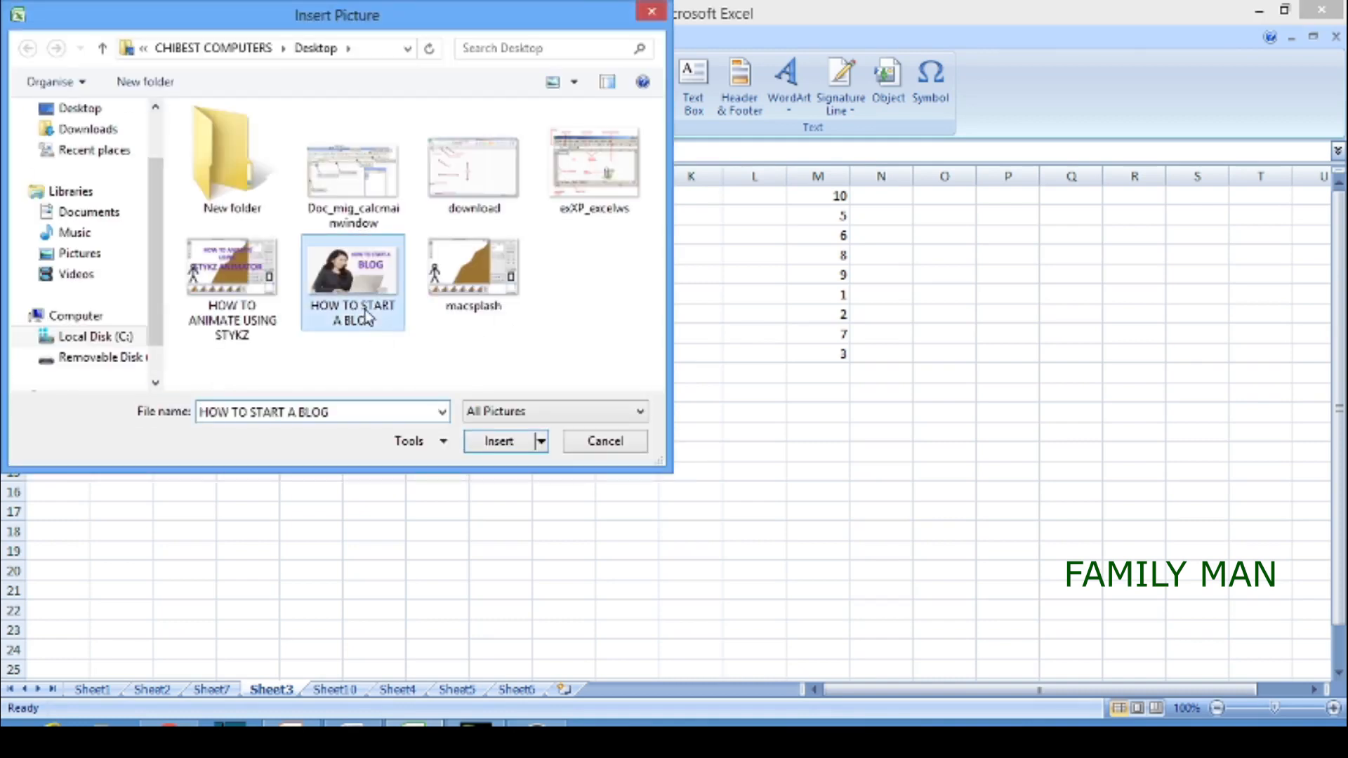
click(498, 444)
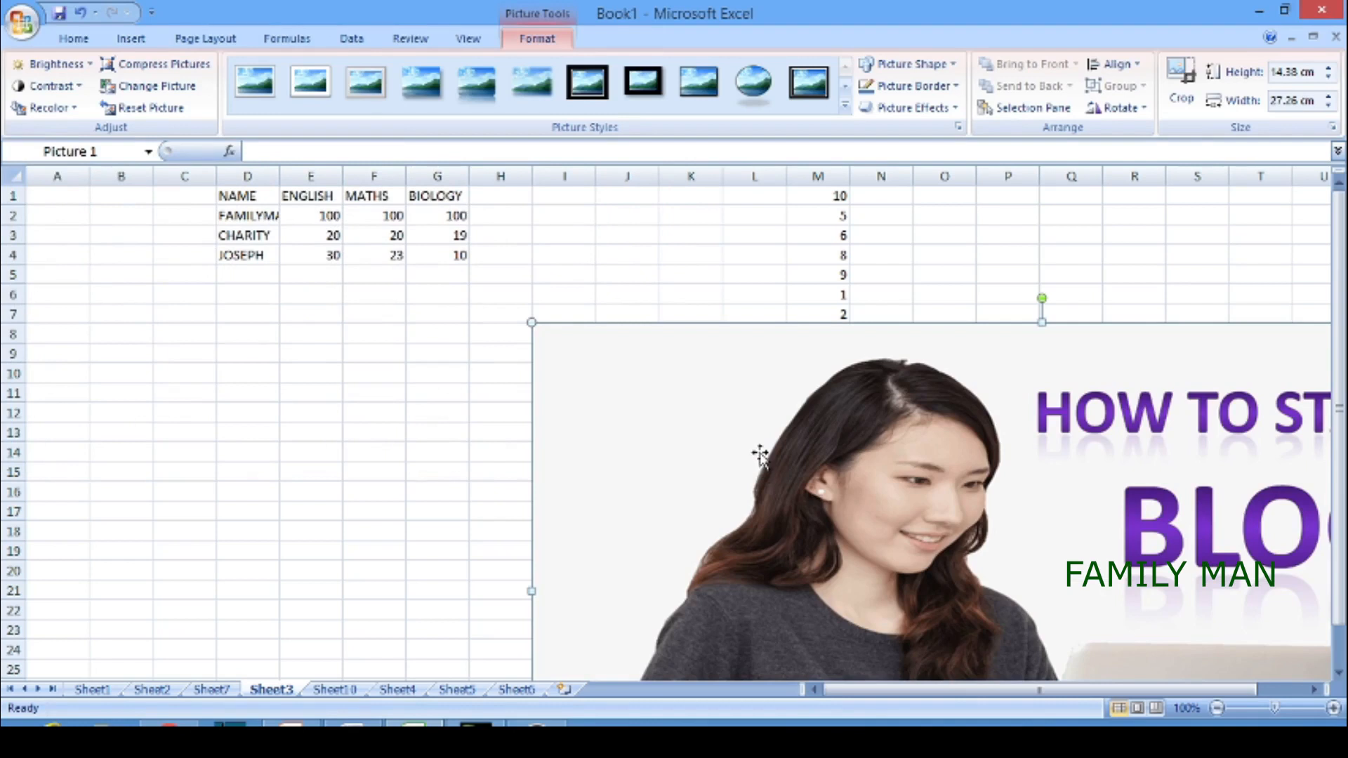
key(Delete)
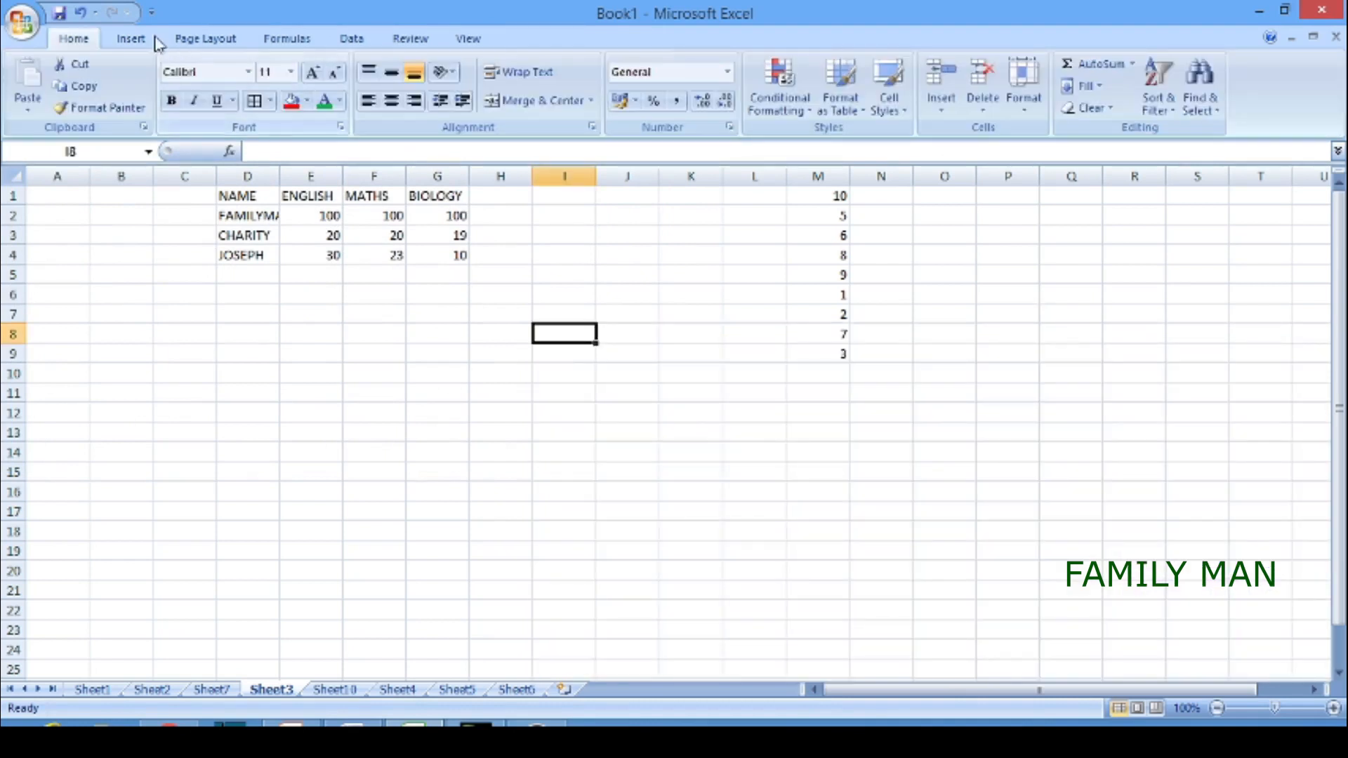
Step: Place the floppy disk clip art from the COMPUTER results below the numbers in column M, cut it, and close the clip art search
click(134, 40)
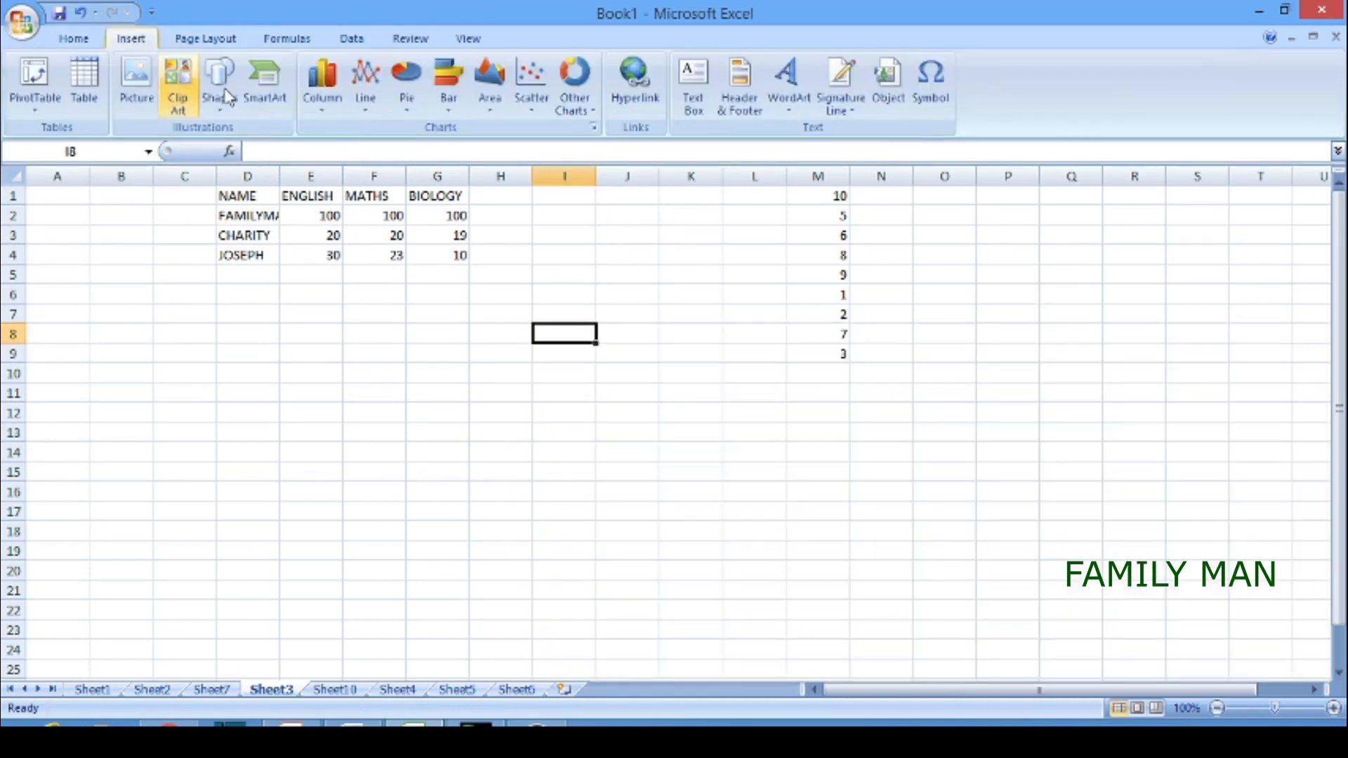
click(181, 87)
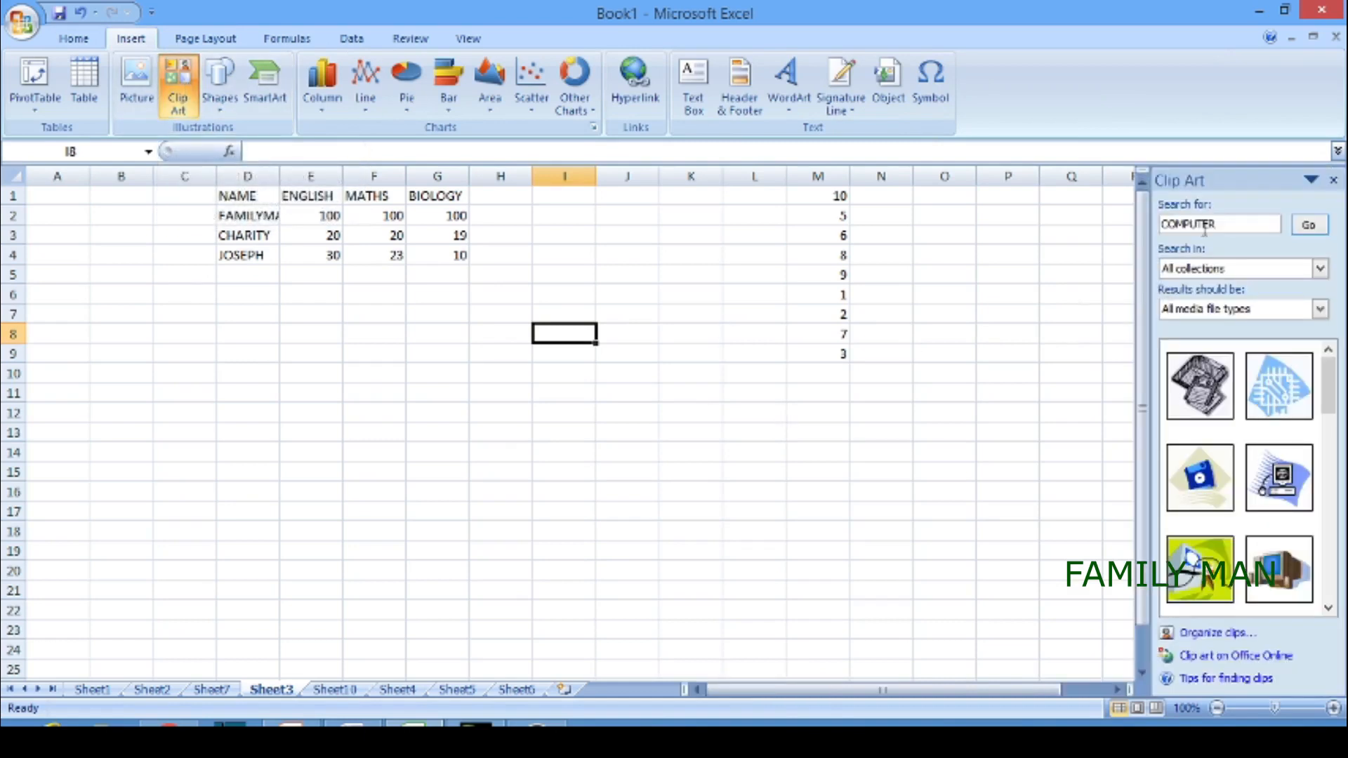
click(1232, 227)
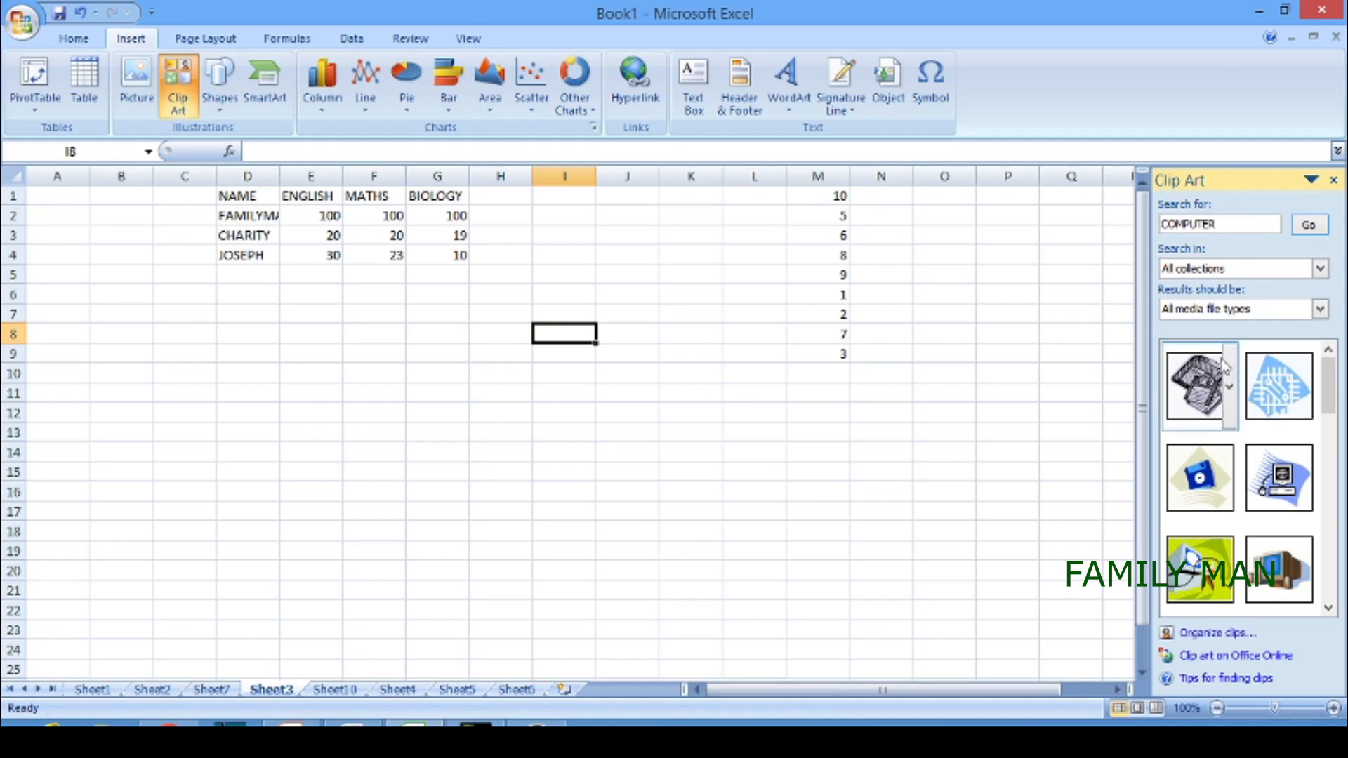
drag(1199, 478, 900, 454)
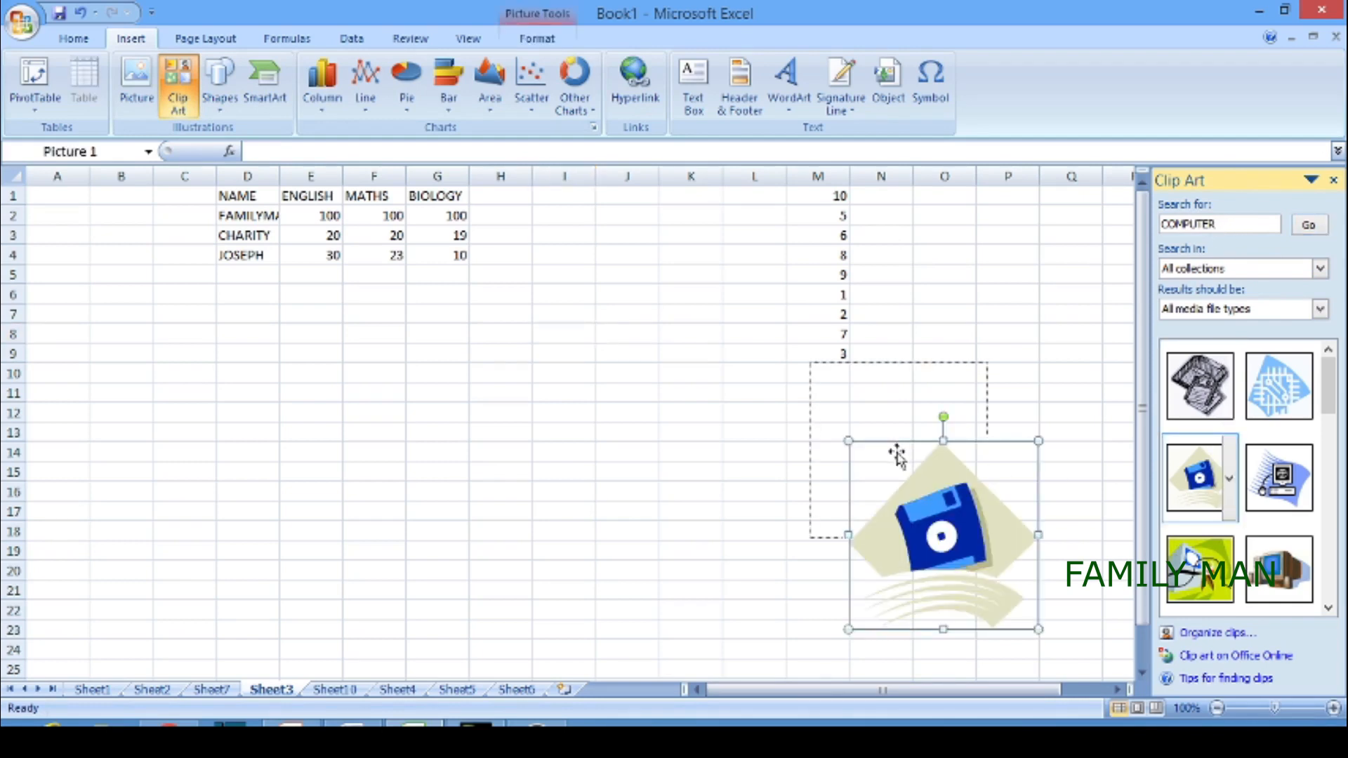
click(950, 479)
right_click(949, 479)
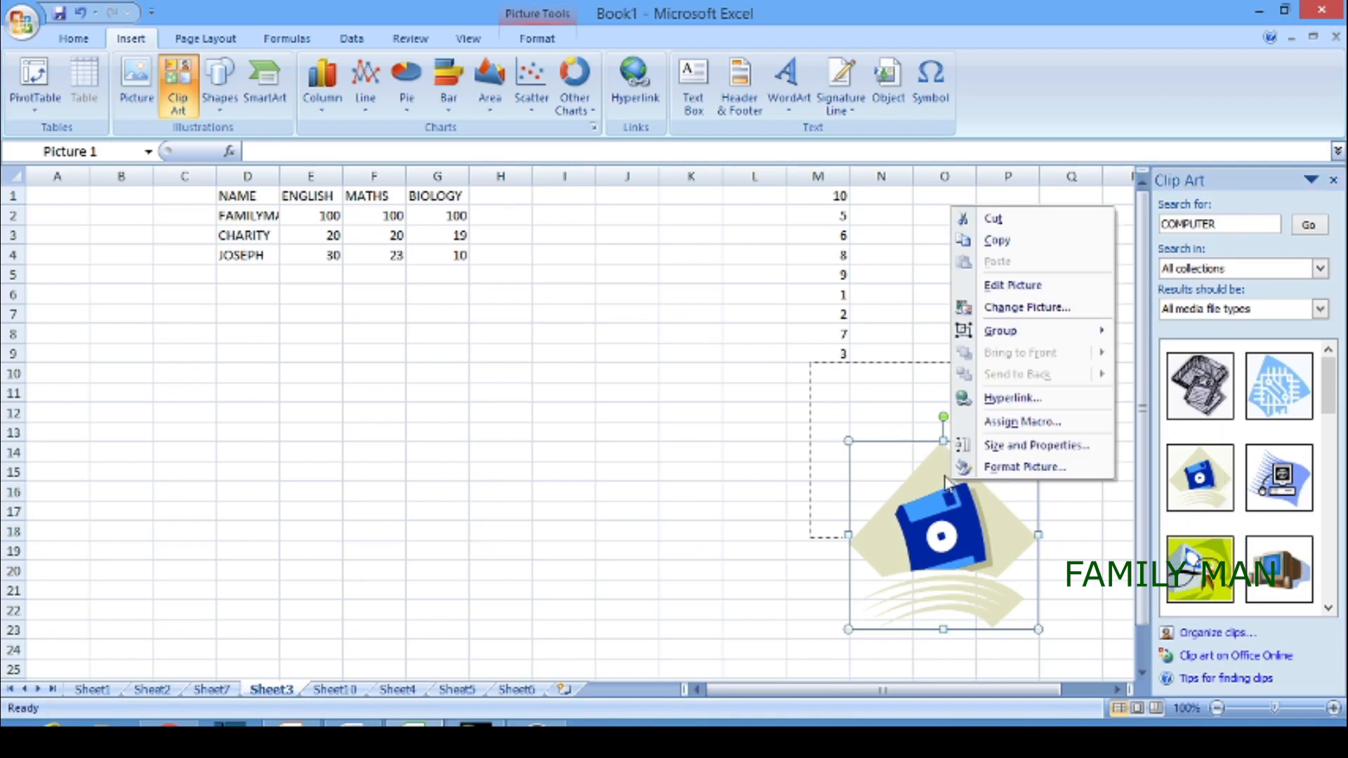
click(1018, 218)
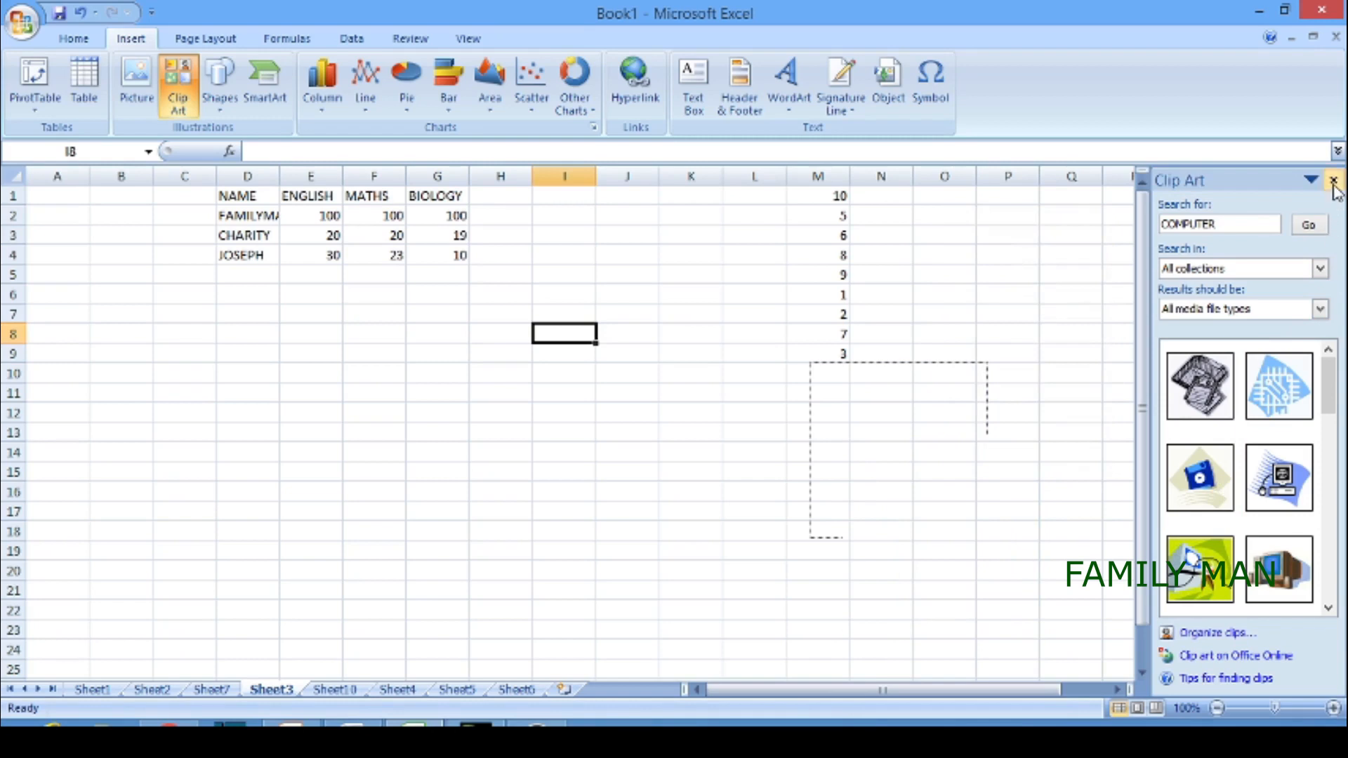
click(1333, 180)
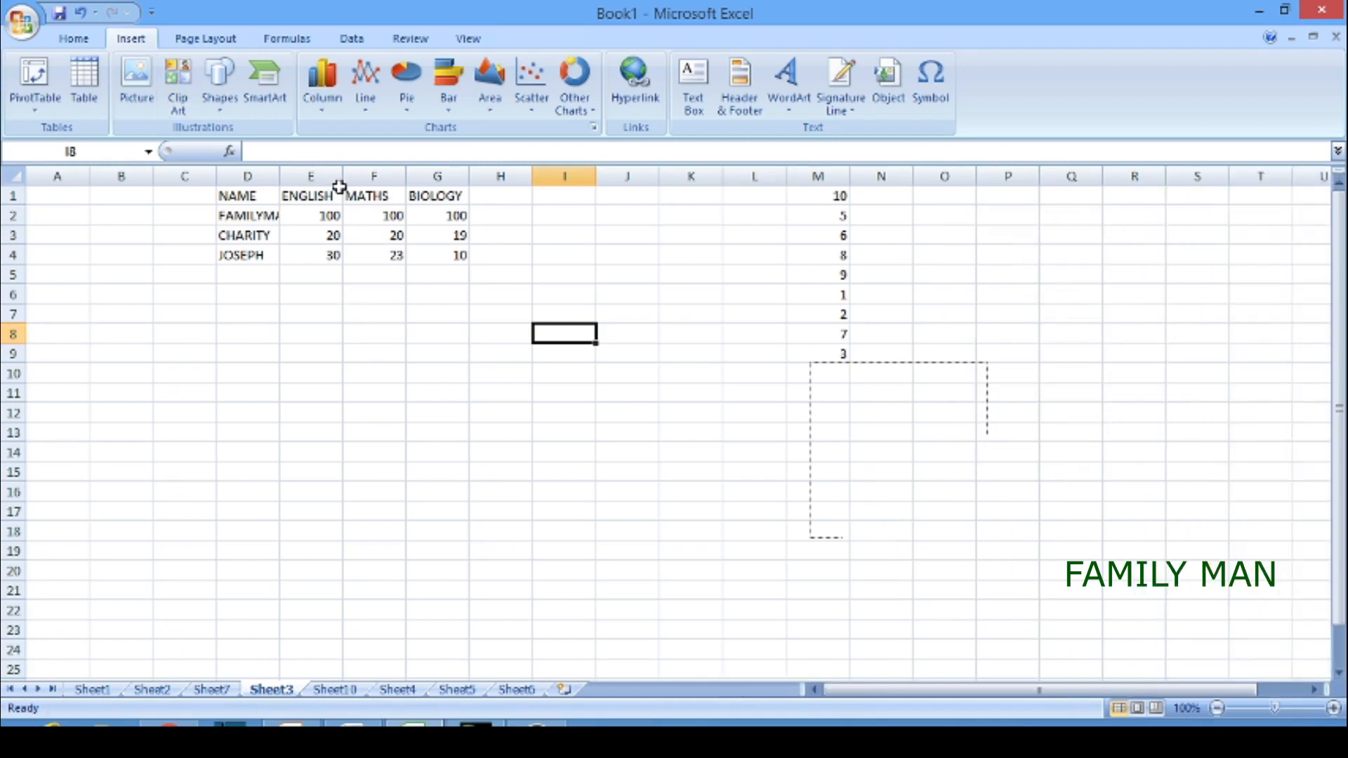
click(228, 108)
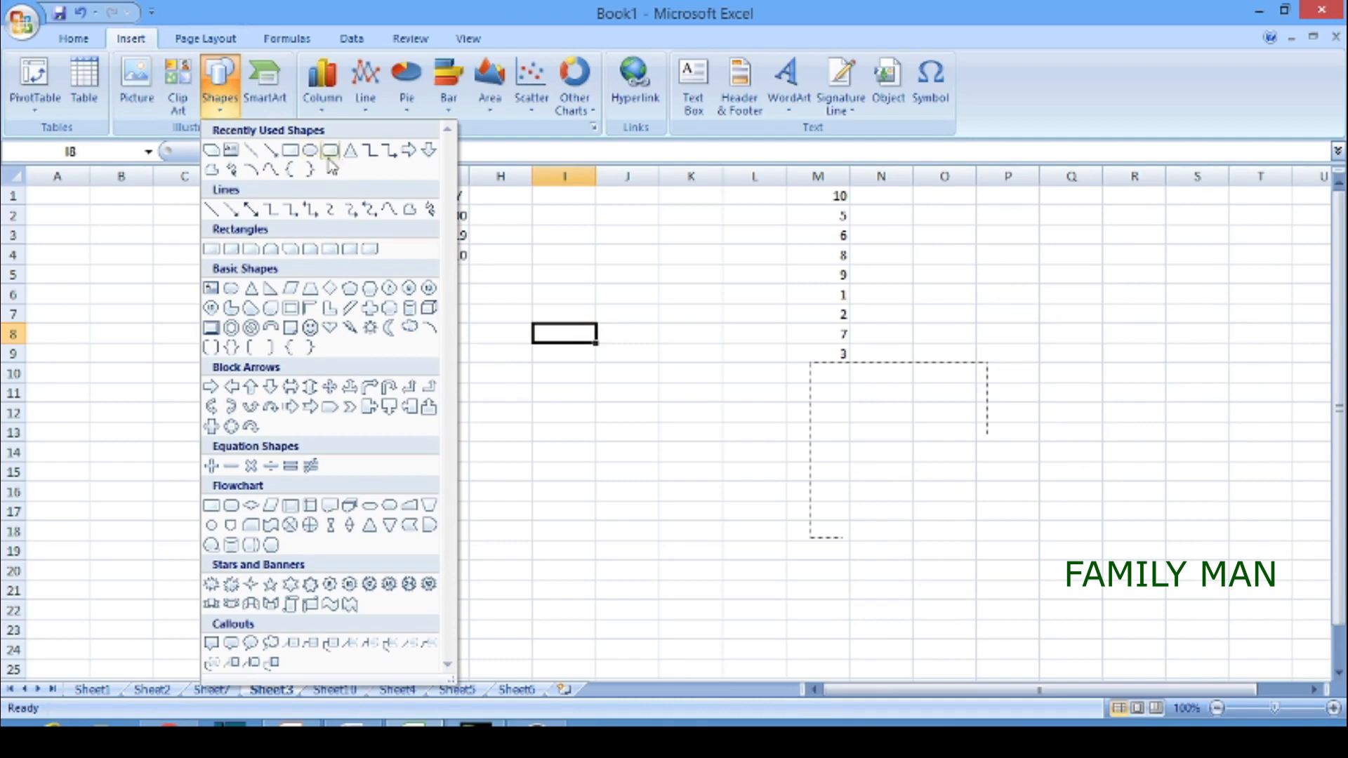
click(558, 424)
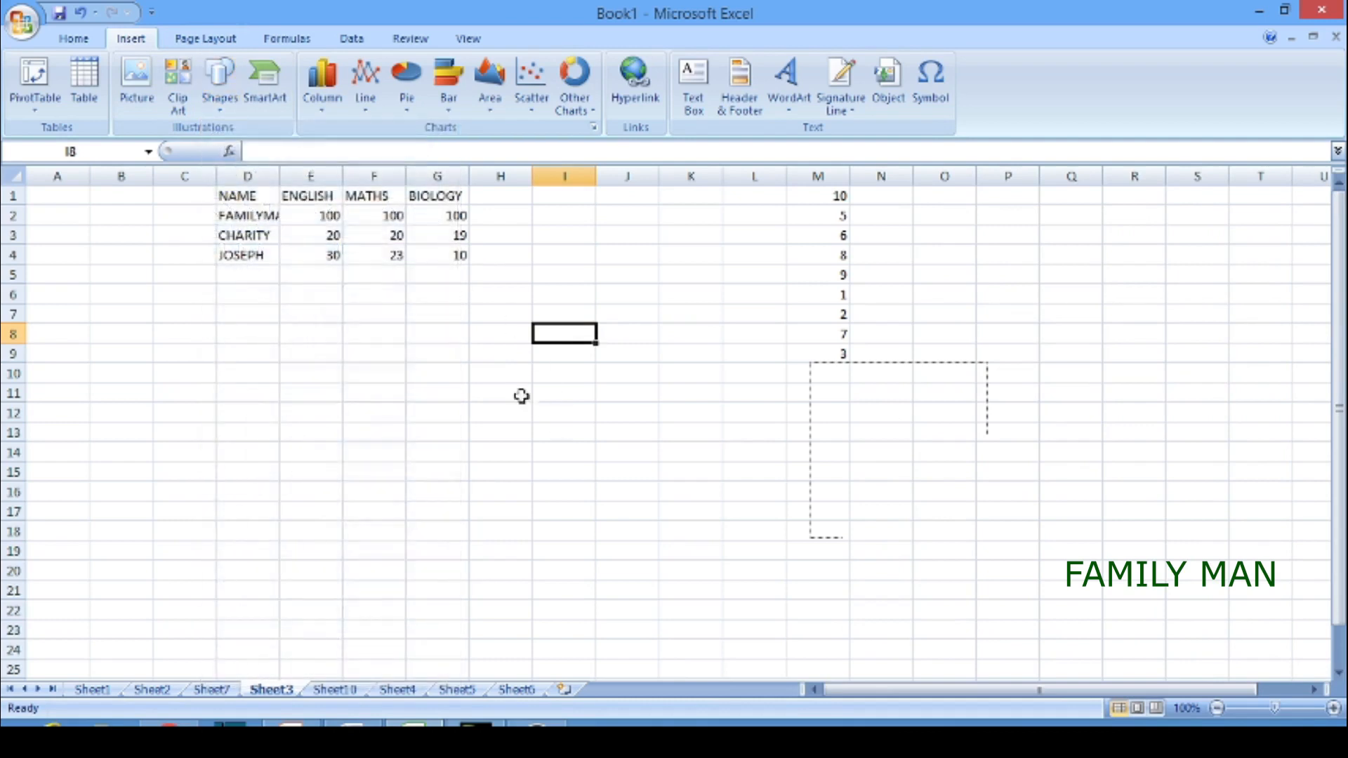
Step: Insert a Table List SmartArt graphic on Sheet3, and delete it
click(279, 105)
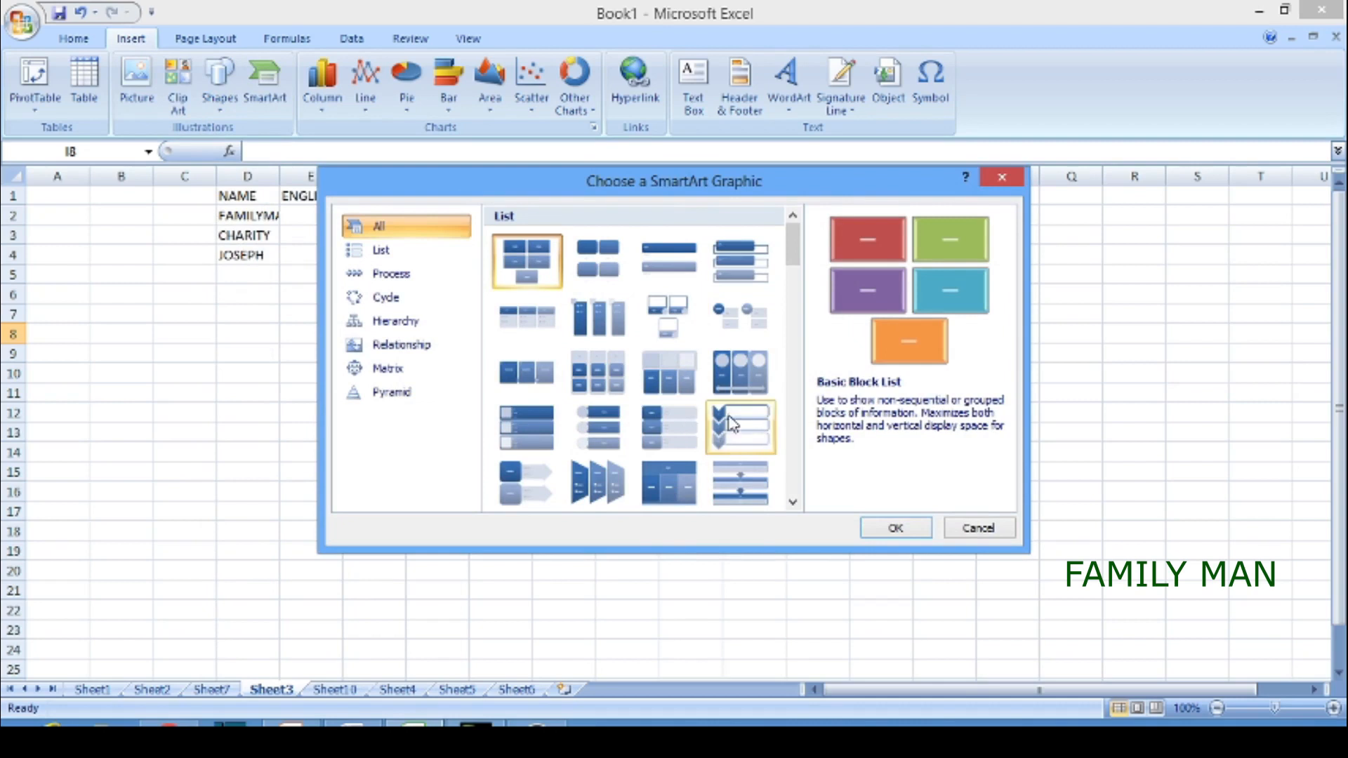
click(684, 494)
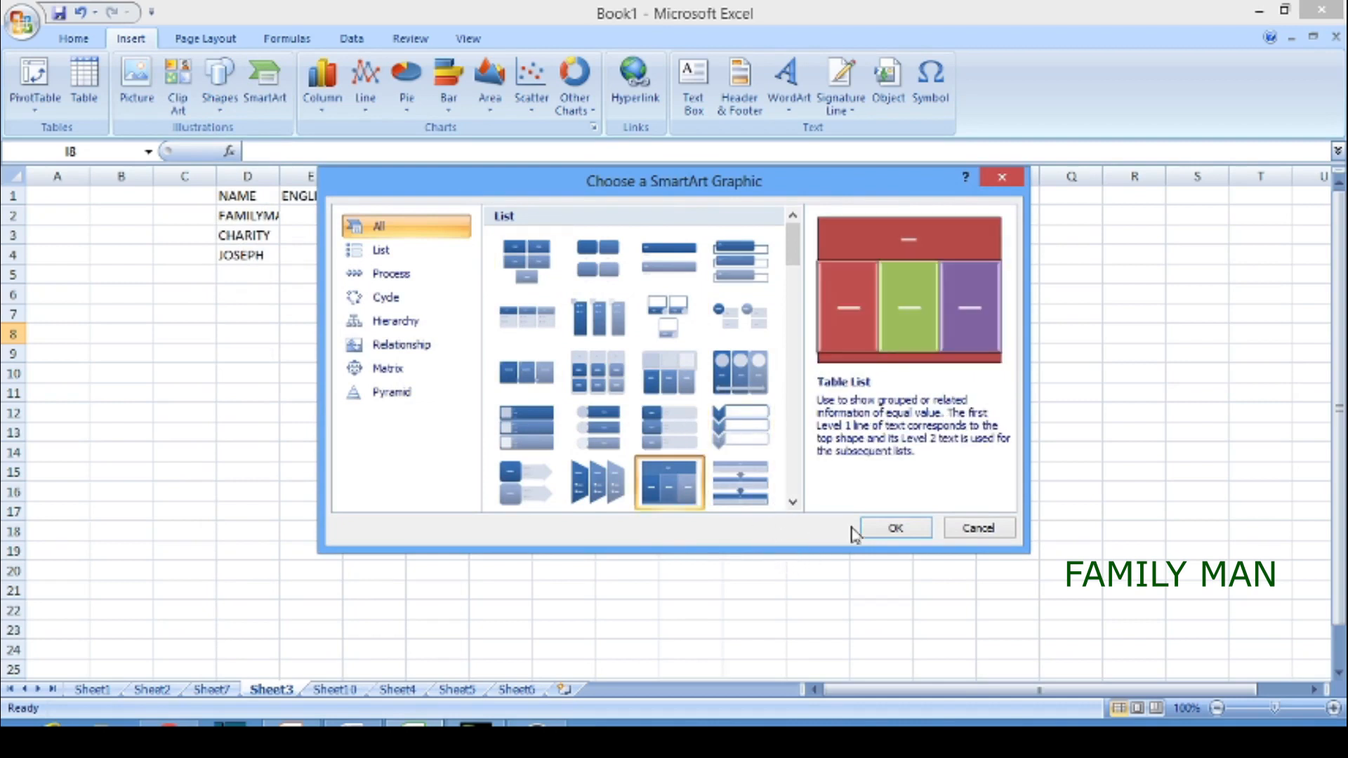
click(873, 536)
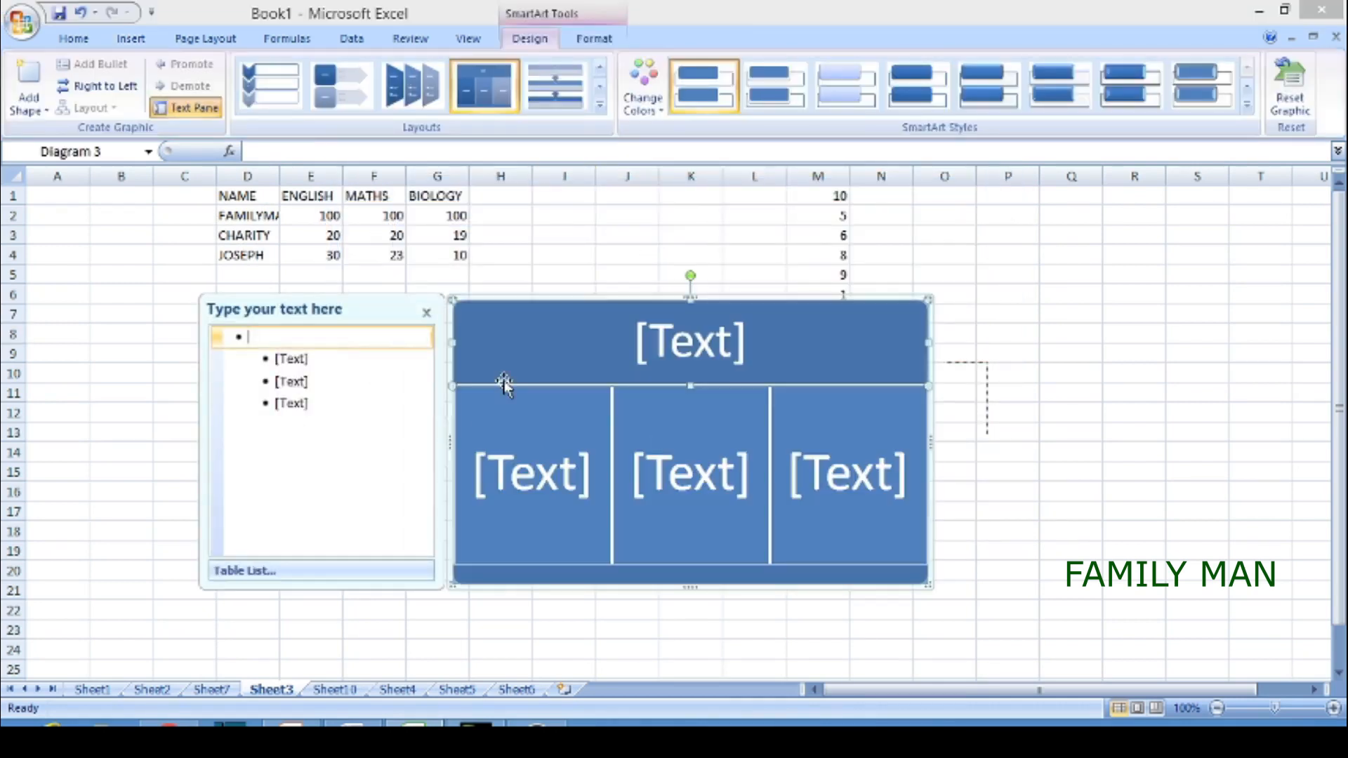
key(Delete)
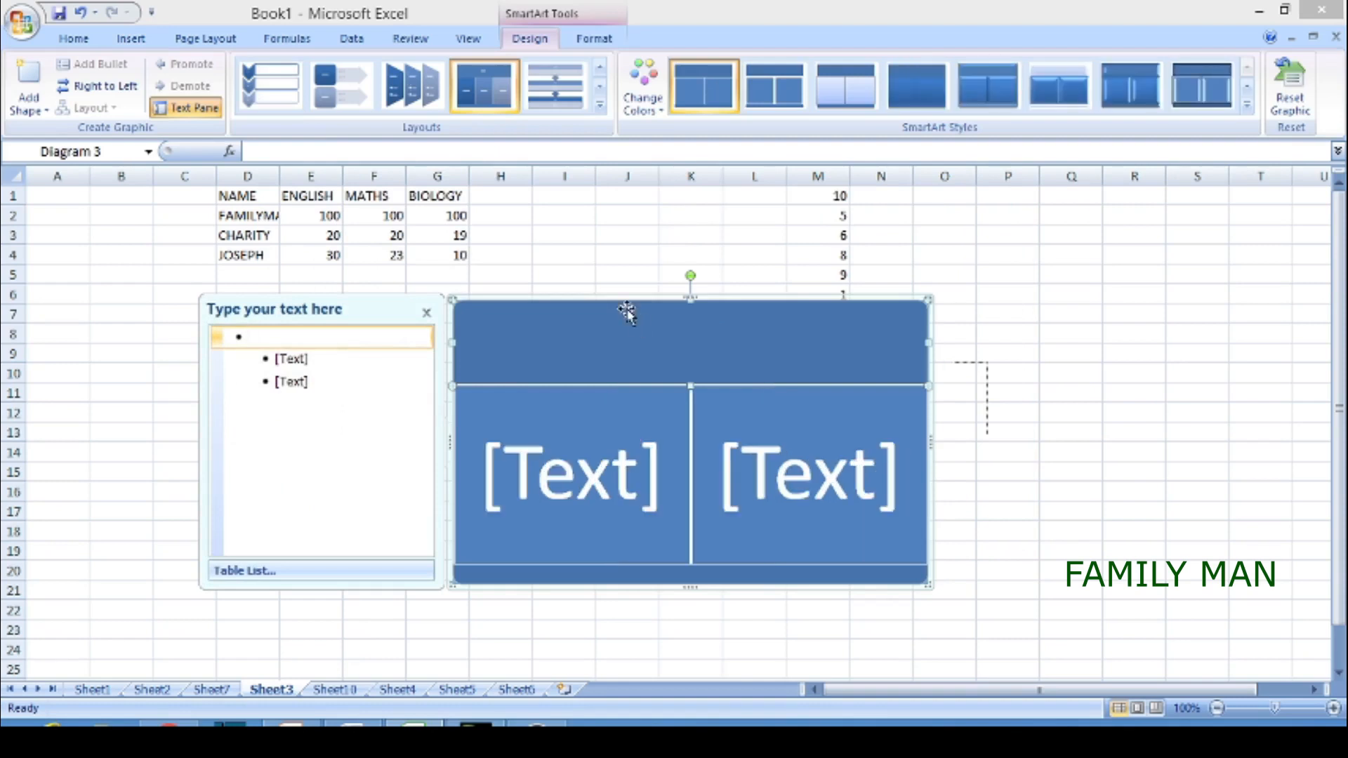
click(623, 294)
key(Delete)
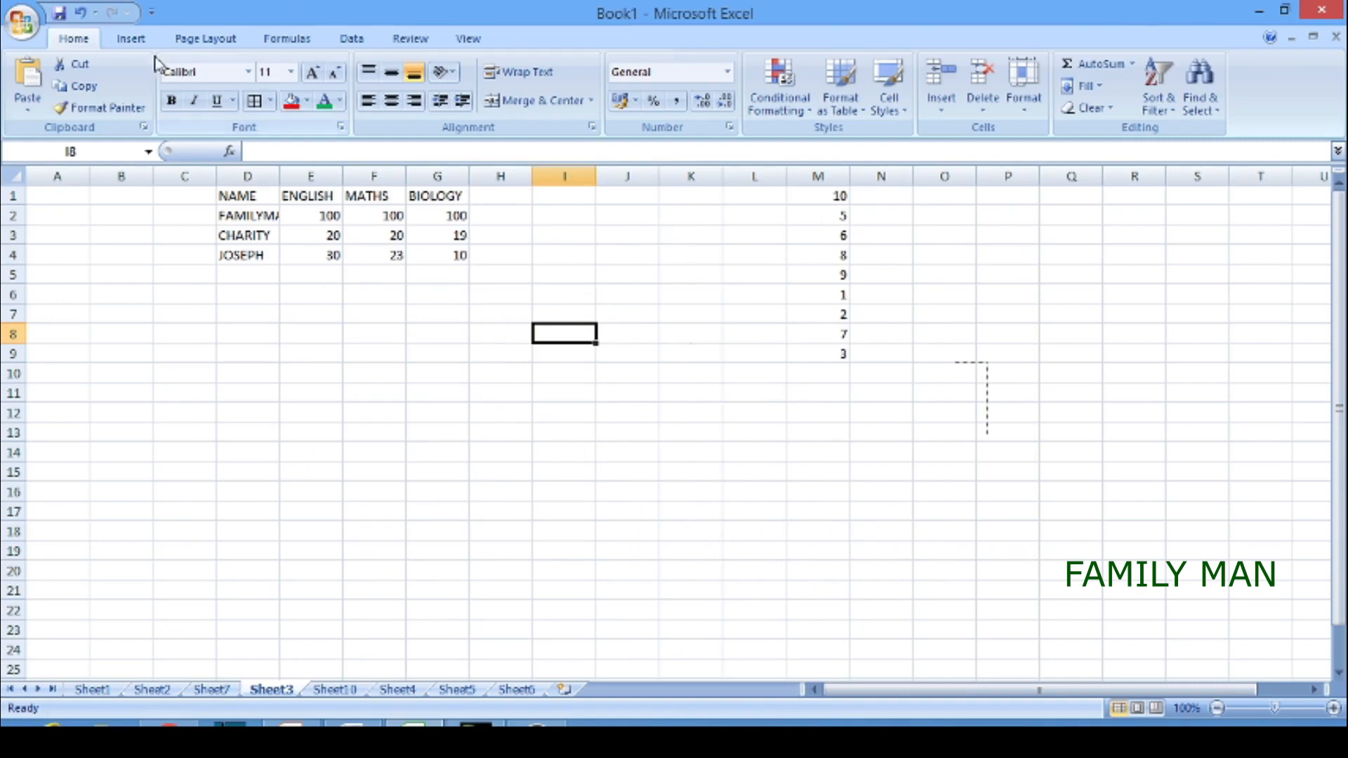
Step: Look through Sheet2 and Sheet3, and switch to Sheet10
click(141, 40)
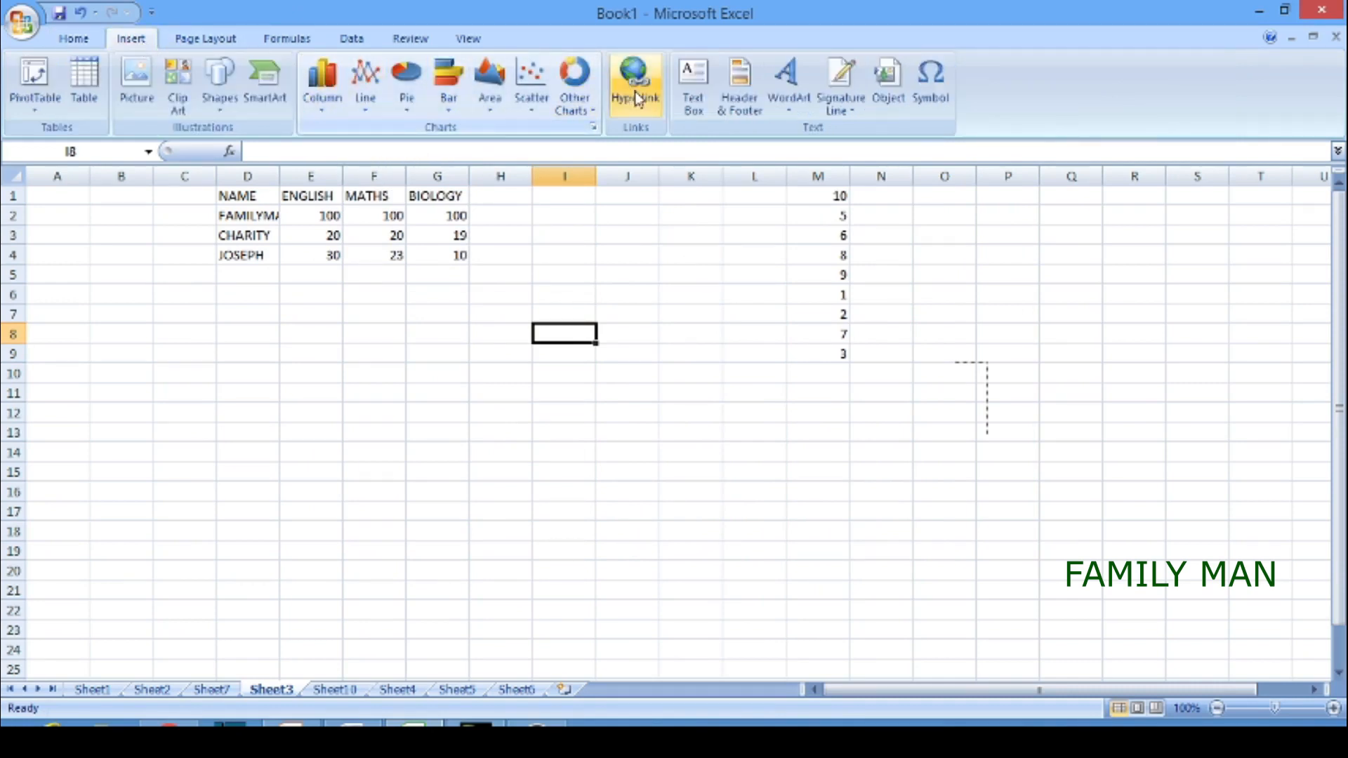
click(208, 694)
click(172, 691)
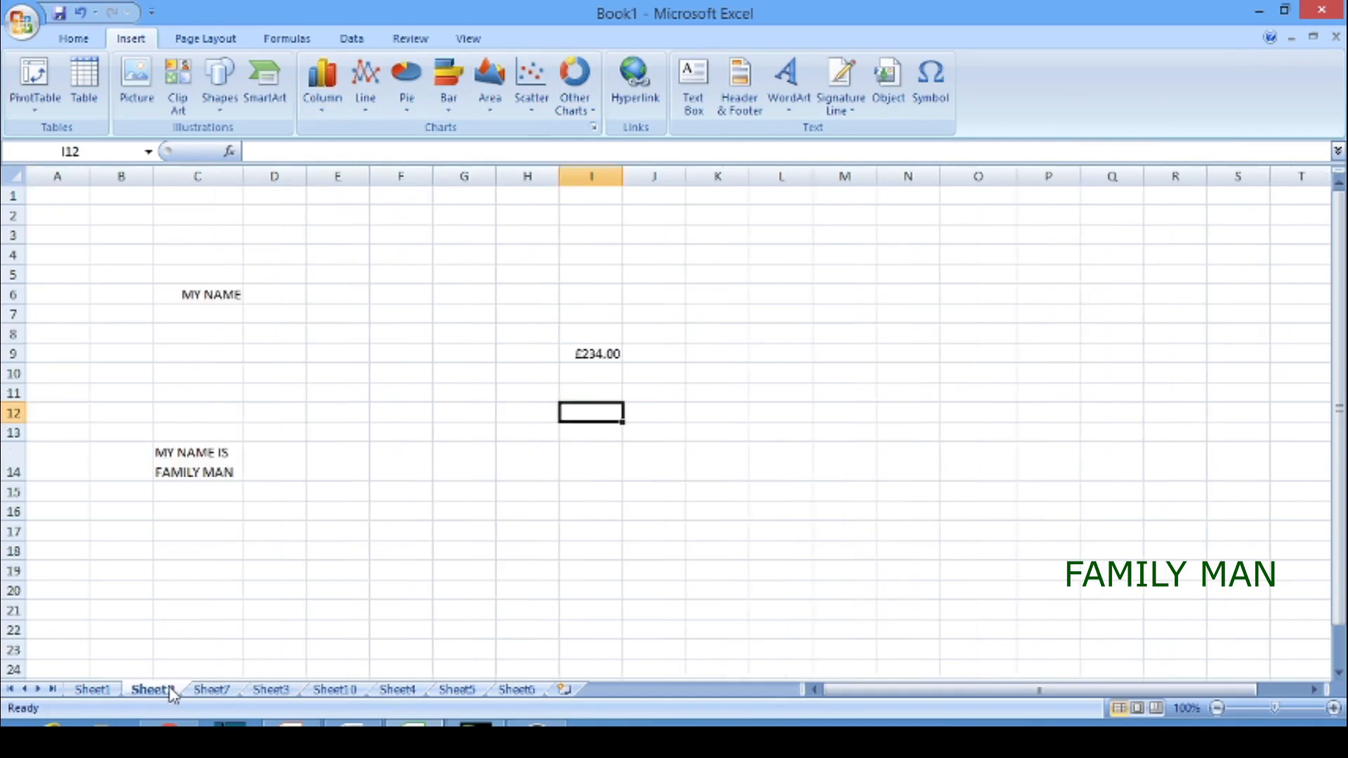
click(267, 693)
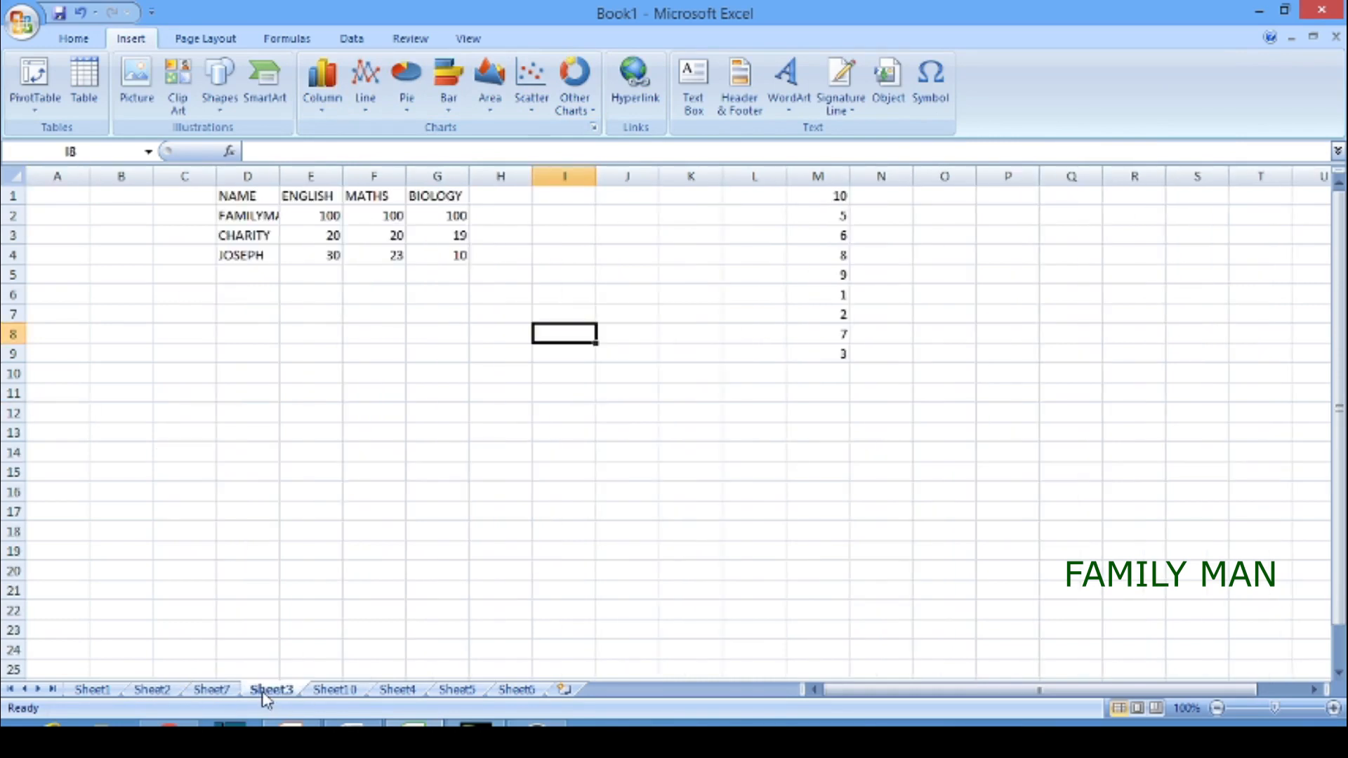
click(333, 692)
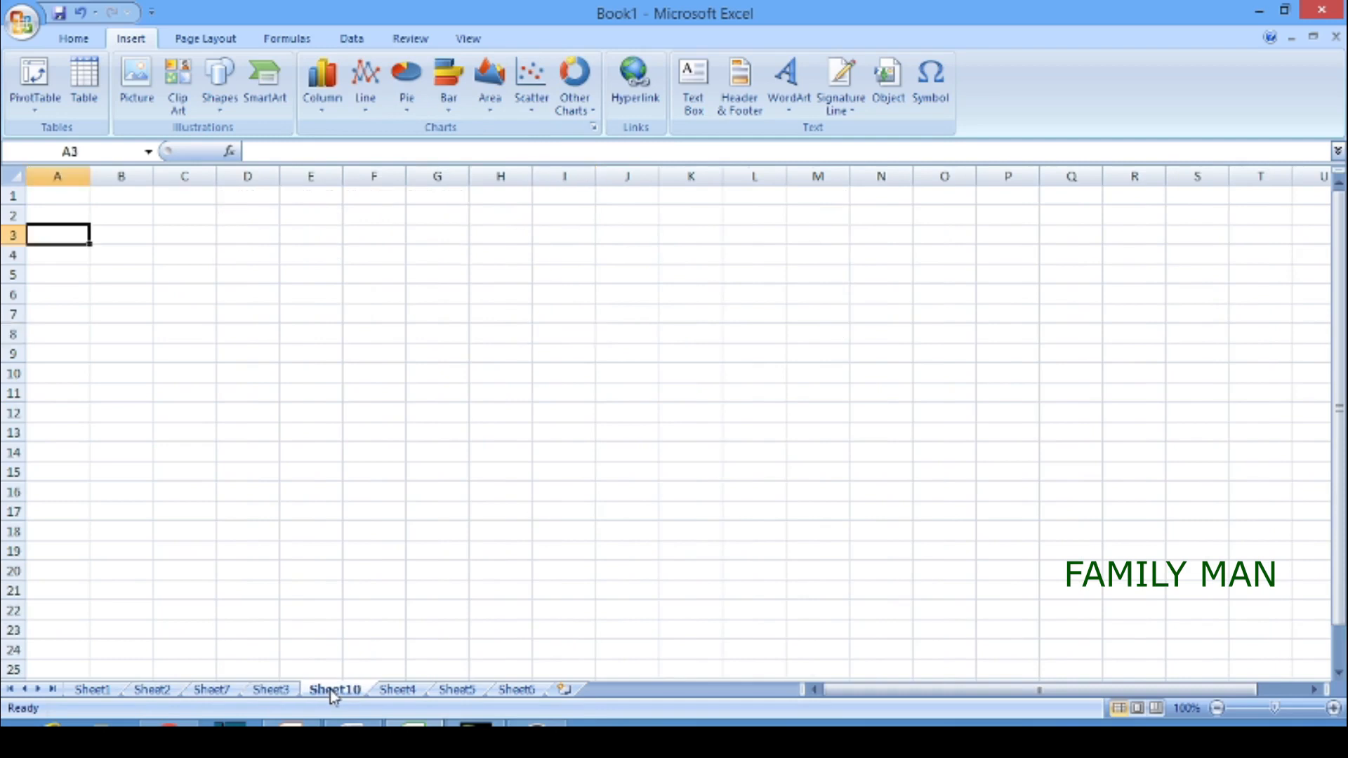
Step: Look through Sheet4, Sheet5, Sheet6 and Sheet2, and switch to Sheet7
click(388, 693)
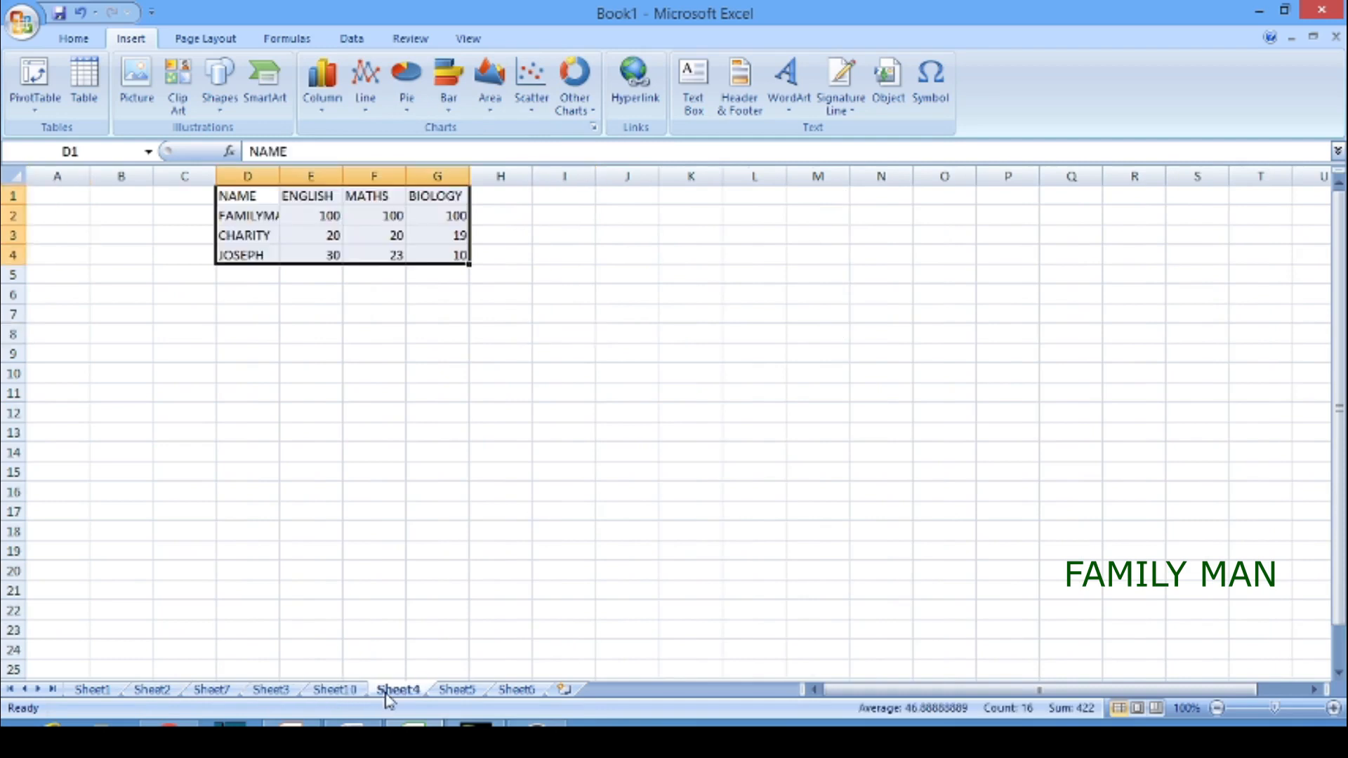
click(469, 694)
click(517, 693)
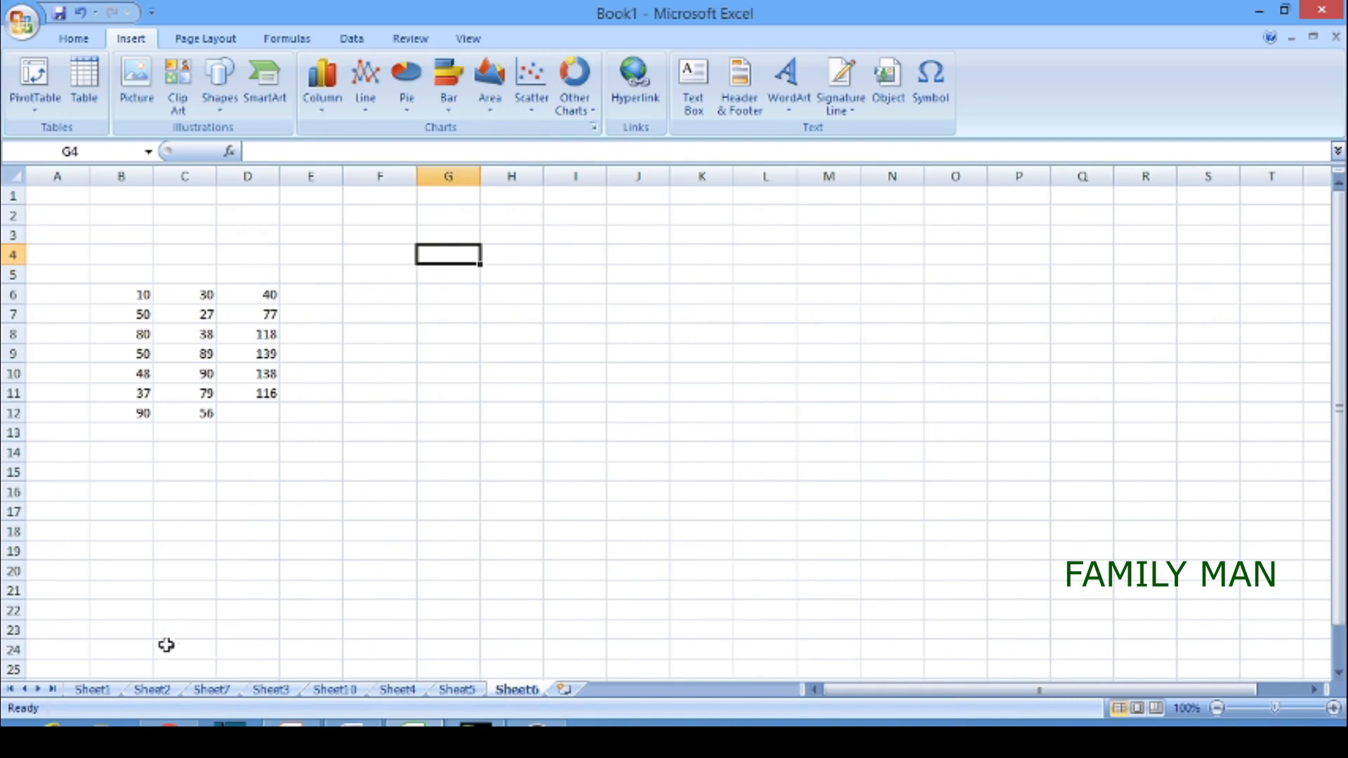
click(153, 690)
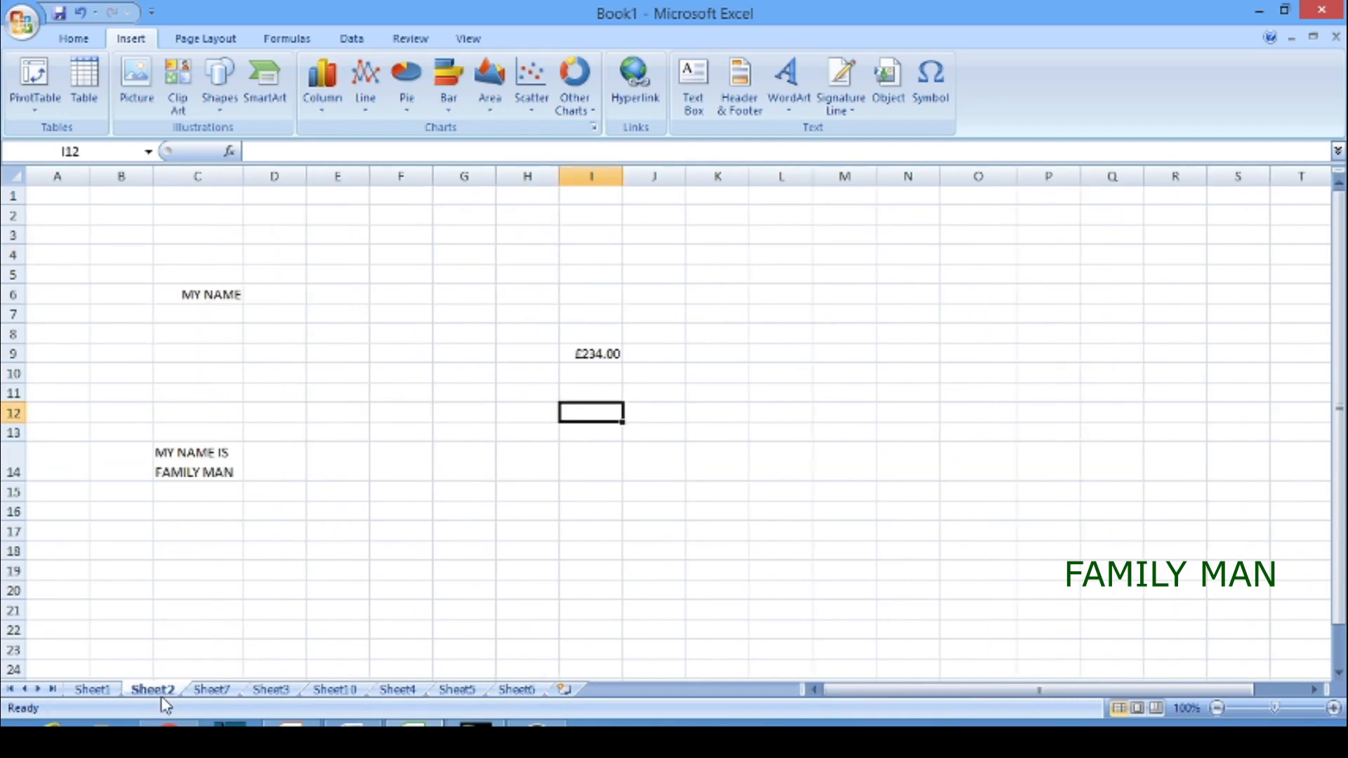
click(219, 694)
Step: Enter the numbers 100, 30 and 20 in cells E7 to E9 of Sheet7
click(304, 310)
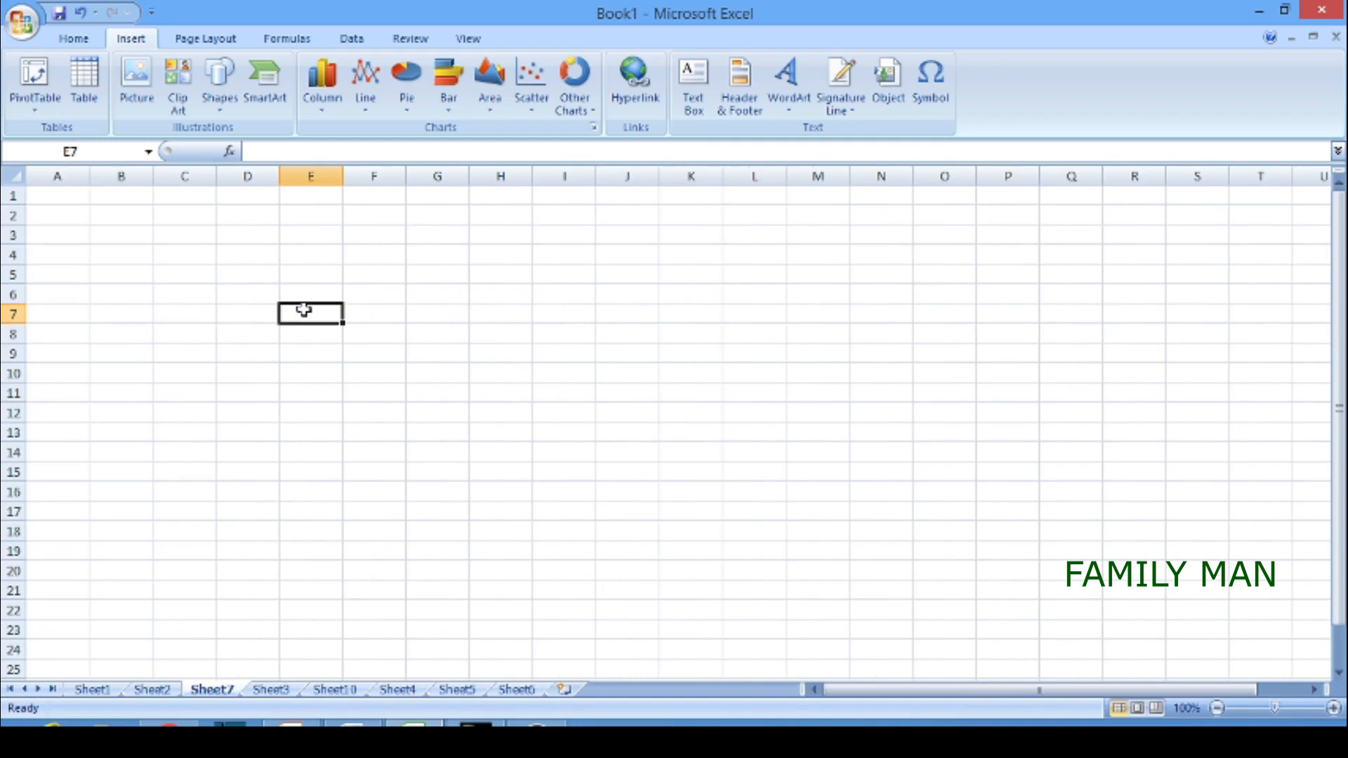
text(100)
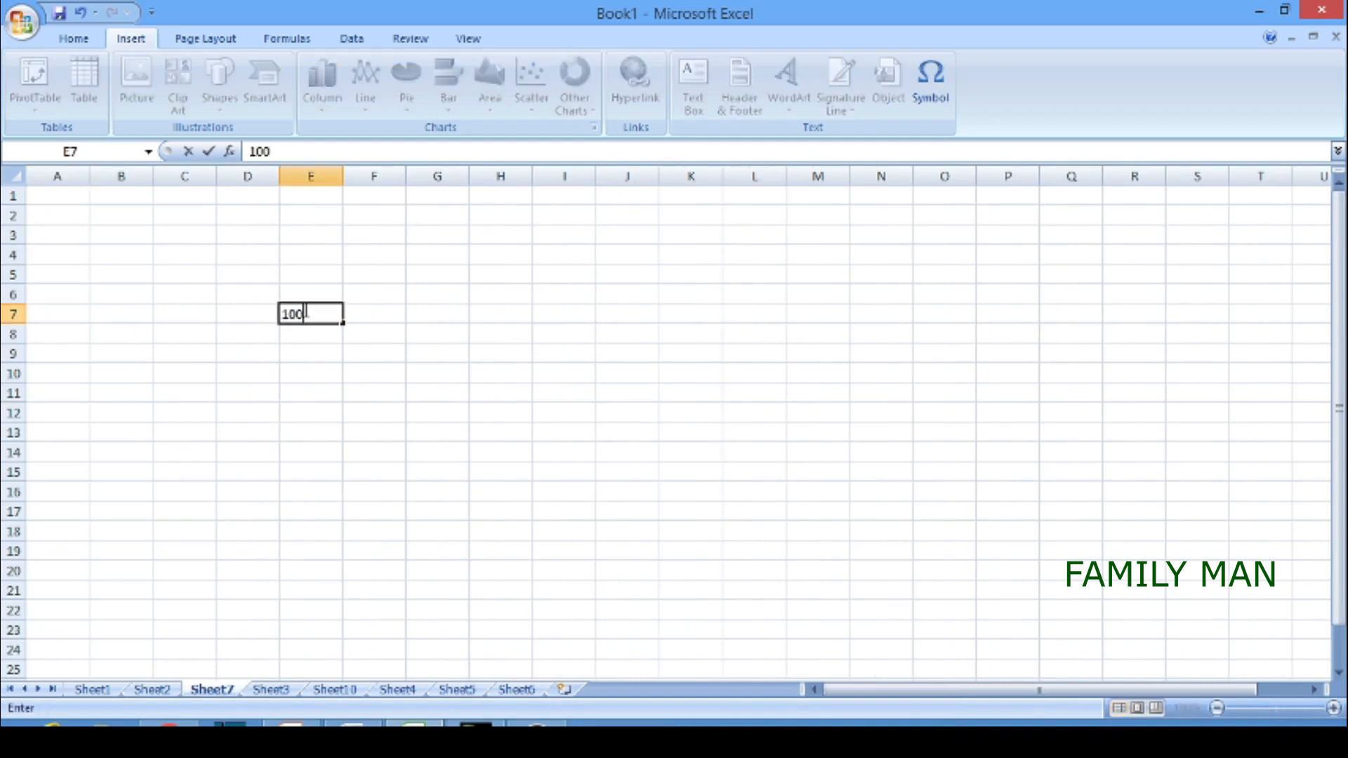
key(Left)
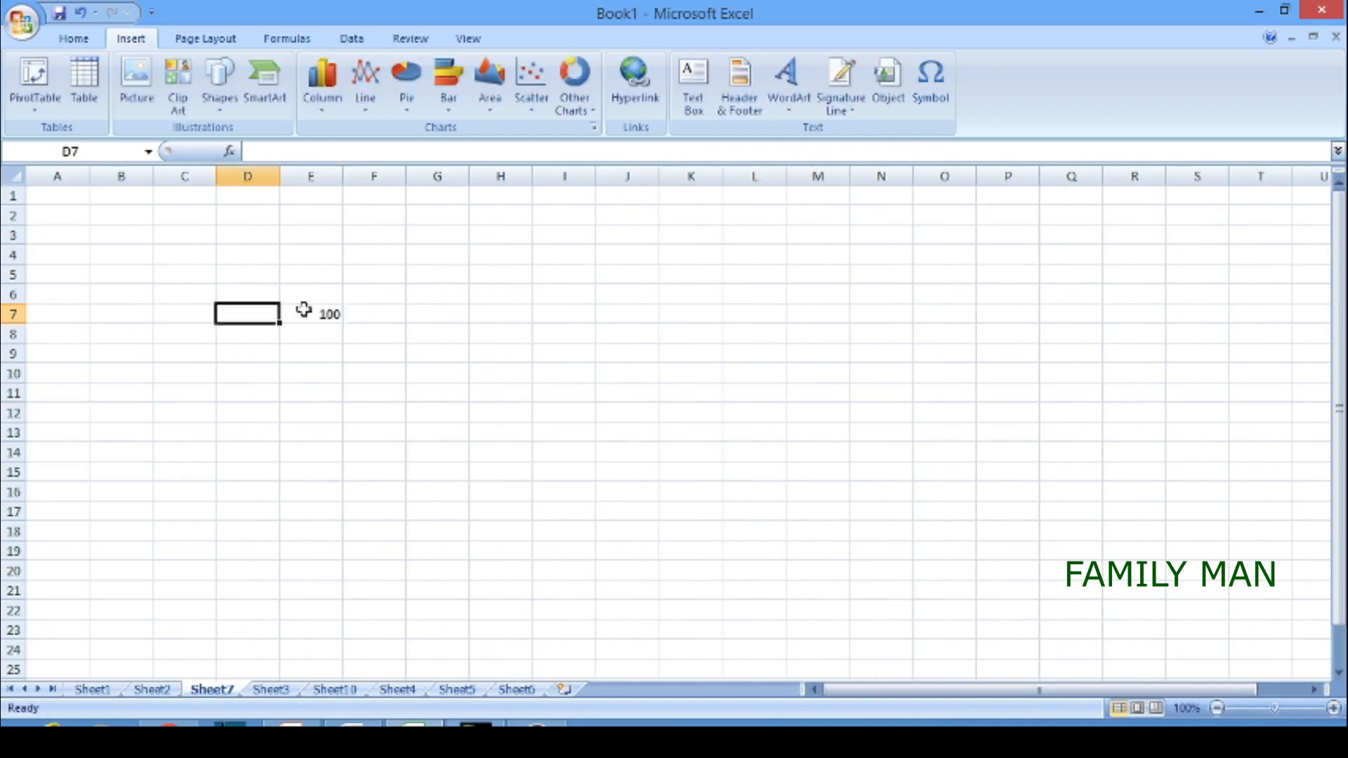
key(Down)
key(Right)
text(3)
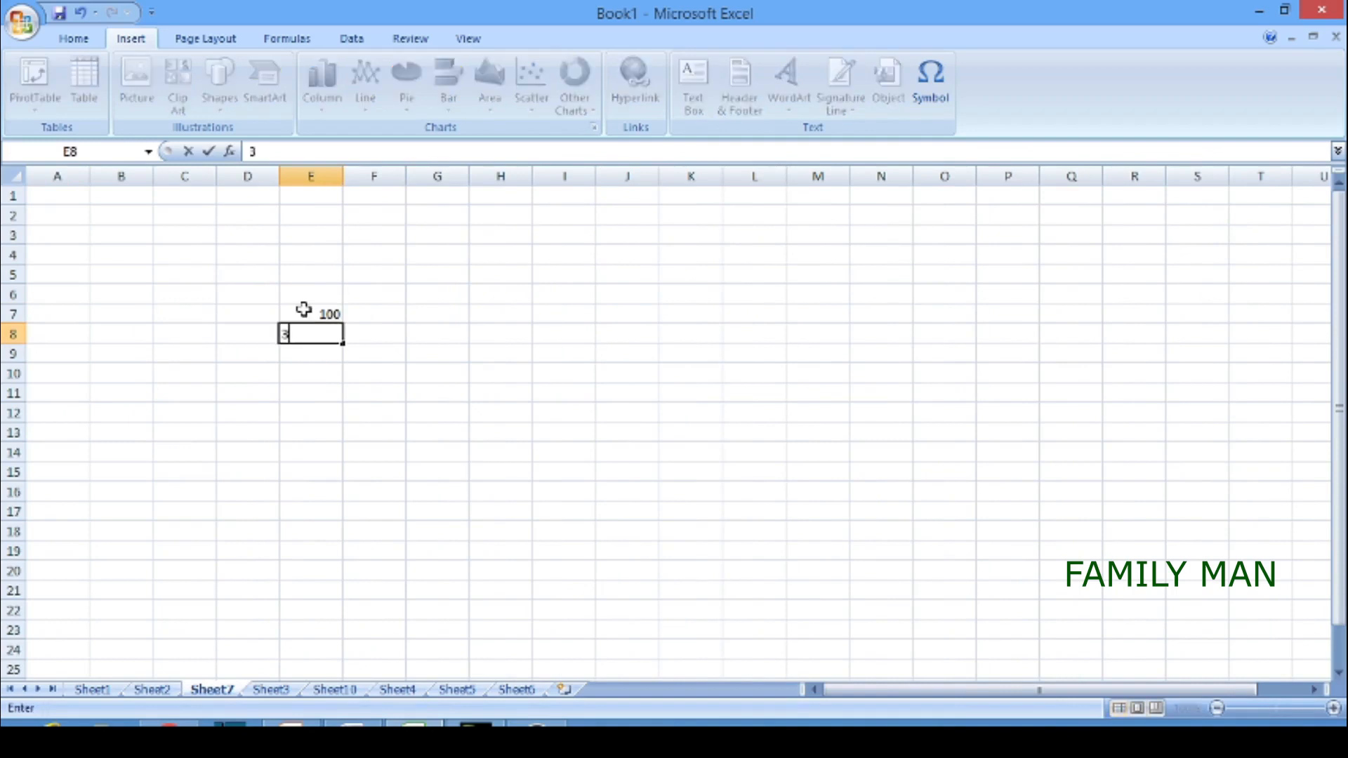
key(Return)
text(20)
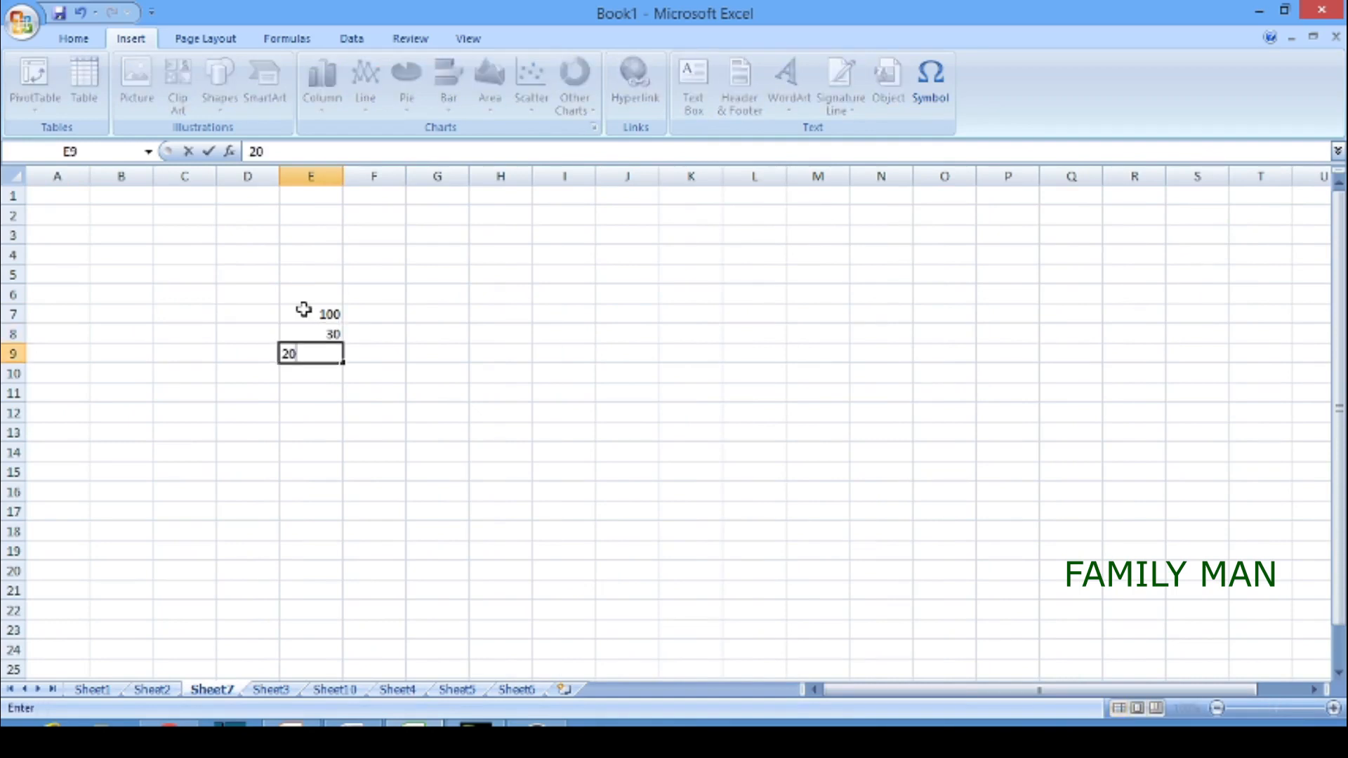
click(372, 315)
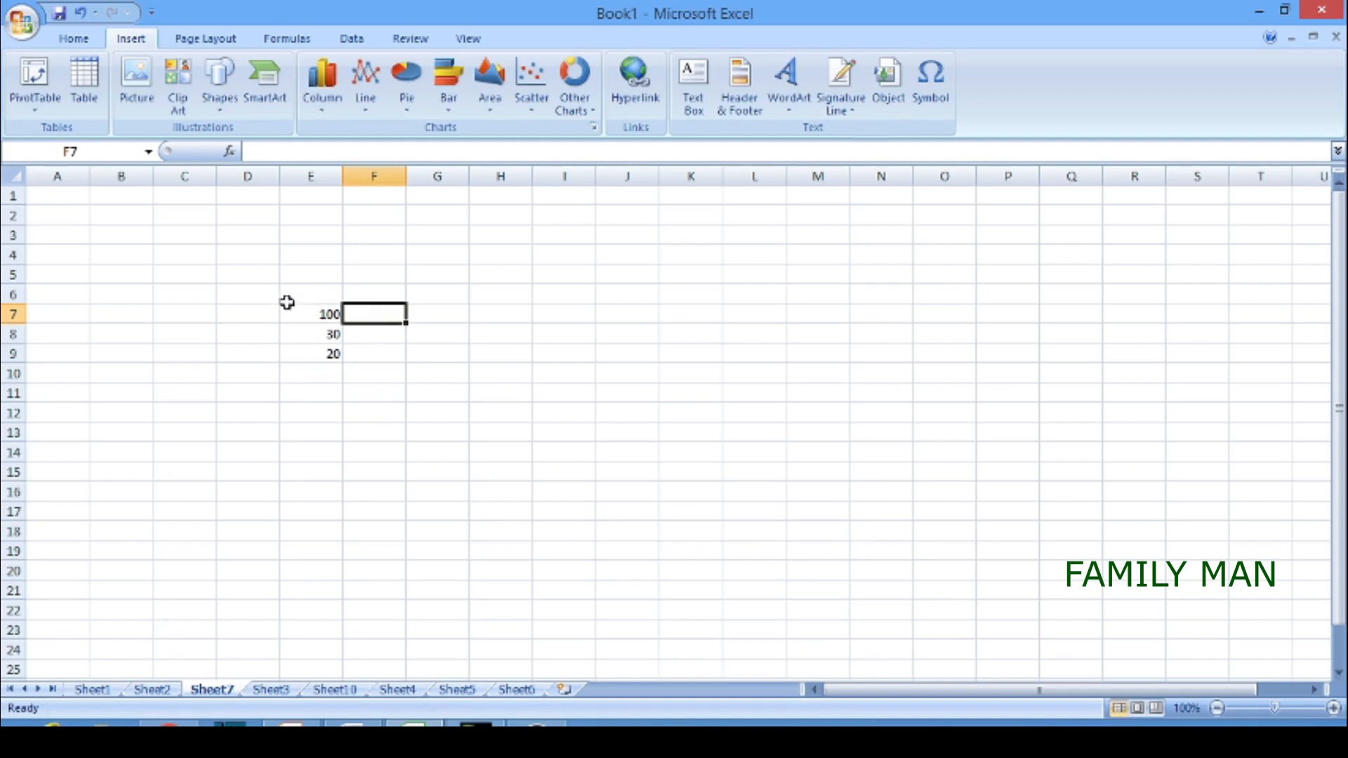
Step: Insert a basic 2-D pie chart from the range E7:E10, and delete it
drag(295, 307, 333, 370)
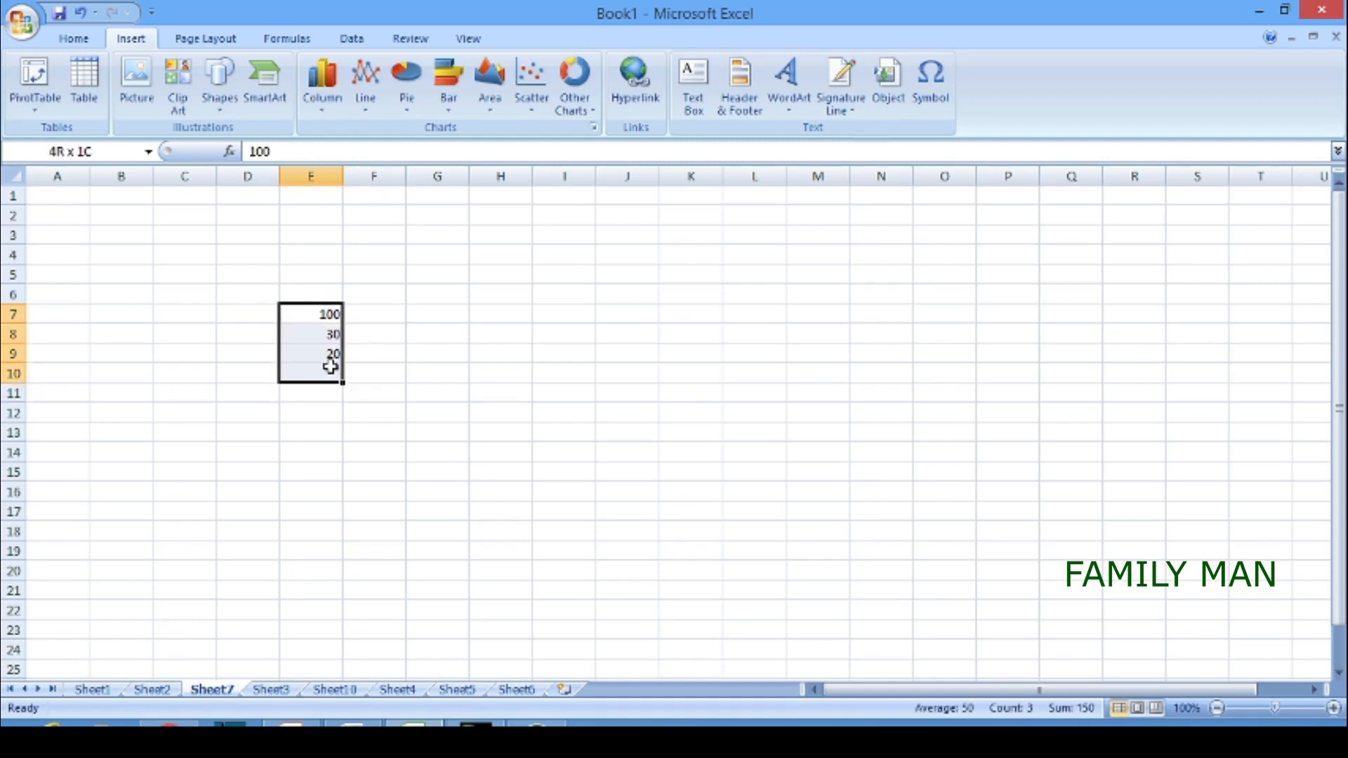
click(407, 98)
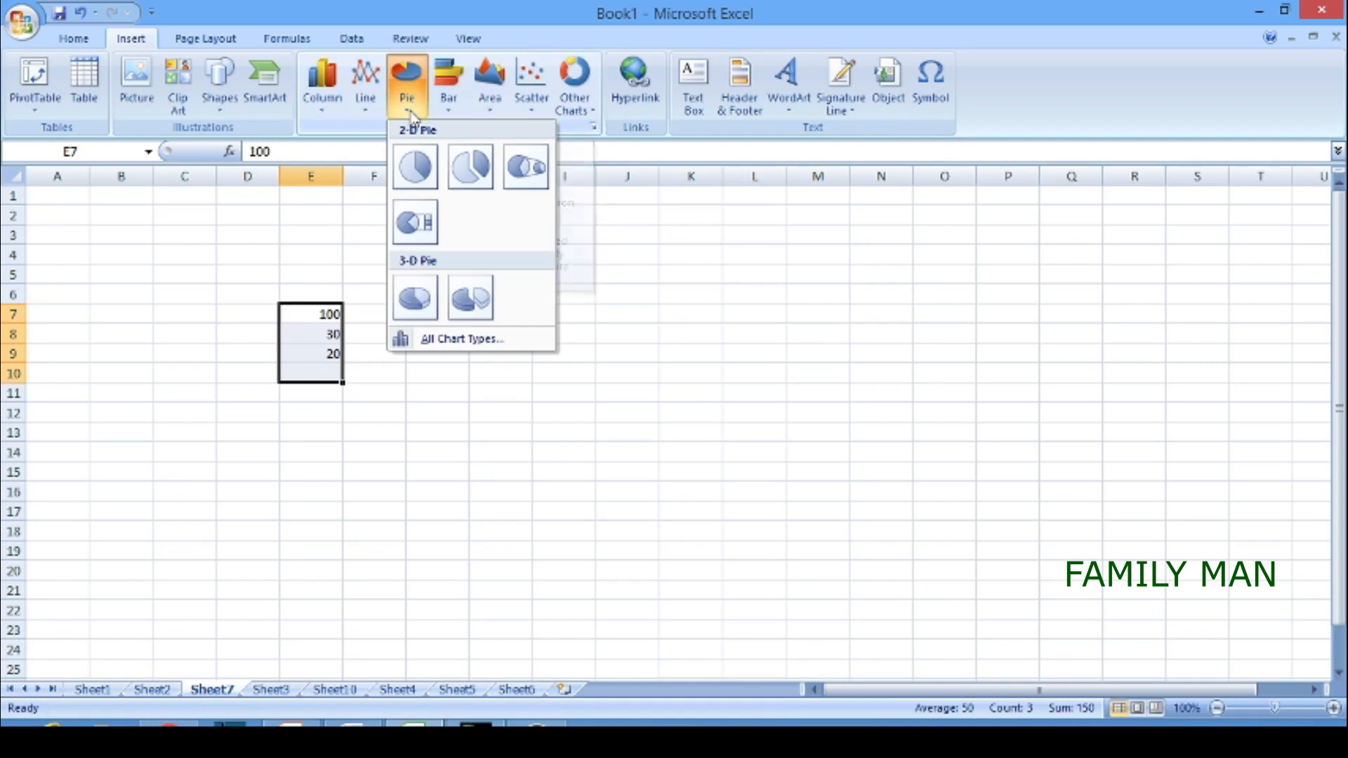
click(421, 169)
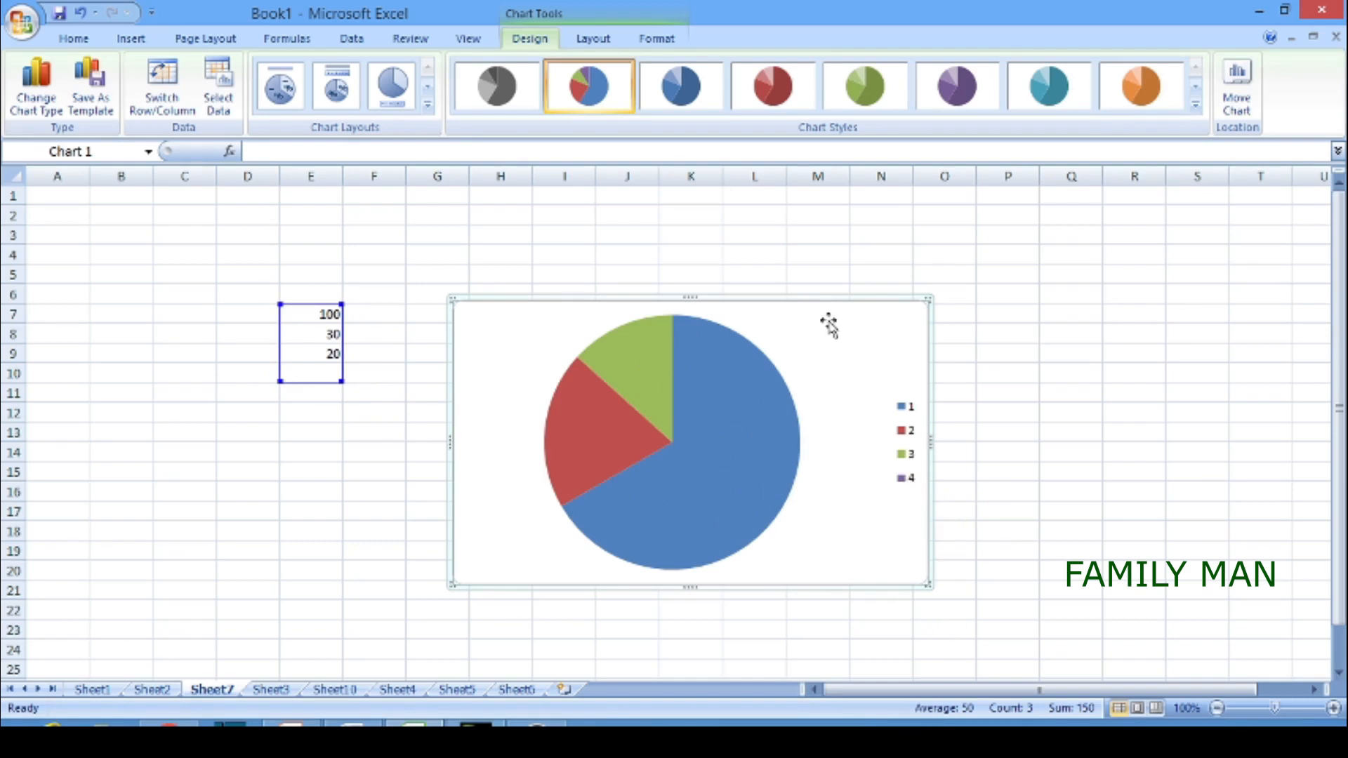
key(Delete)
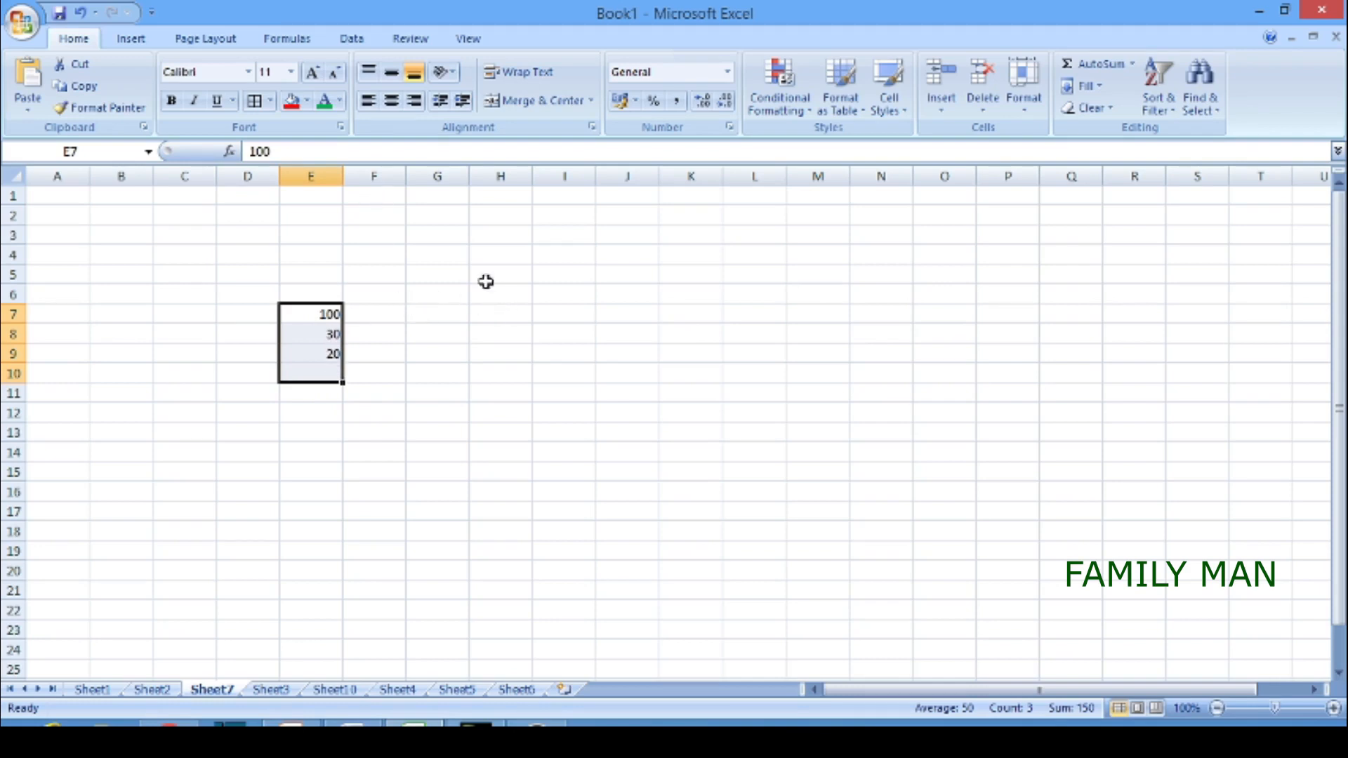
click(470, 354)
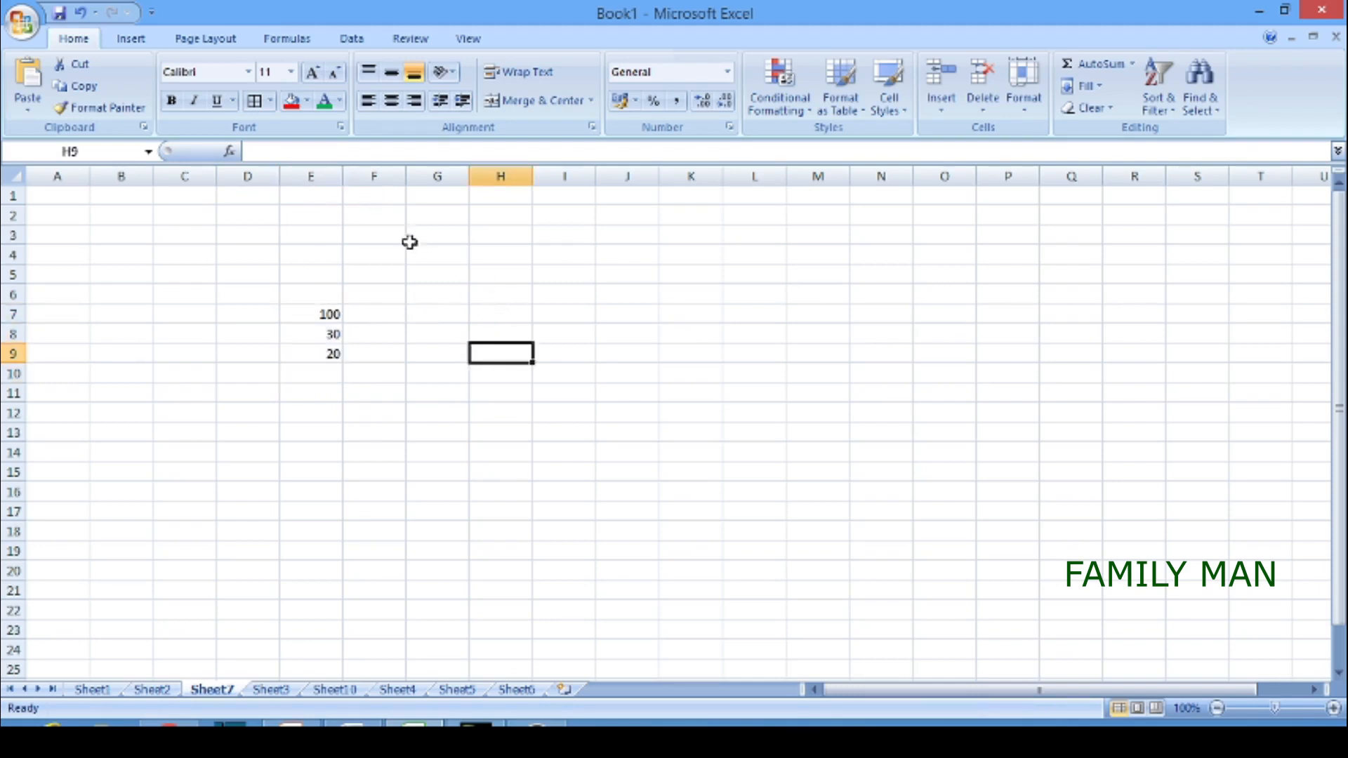
Step: Draw a text box covering about K6 to M12 and enter the text df;a in it
click(131, 38)
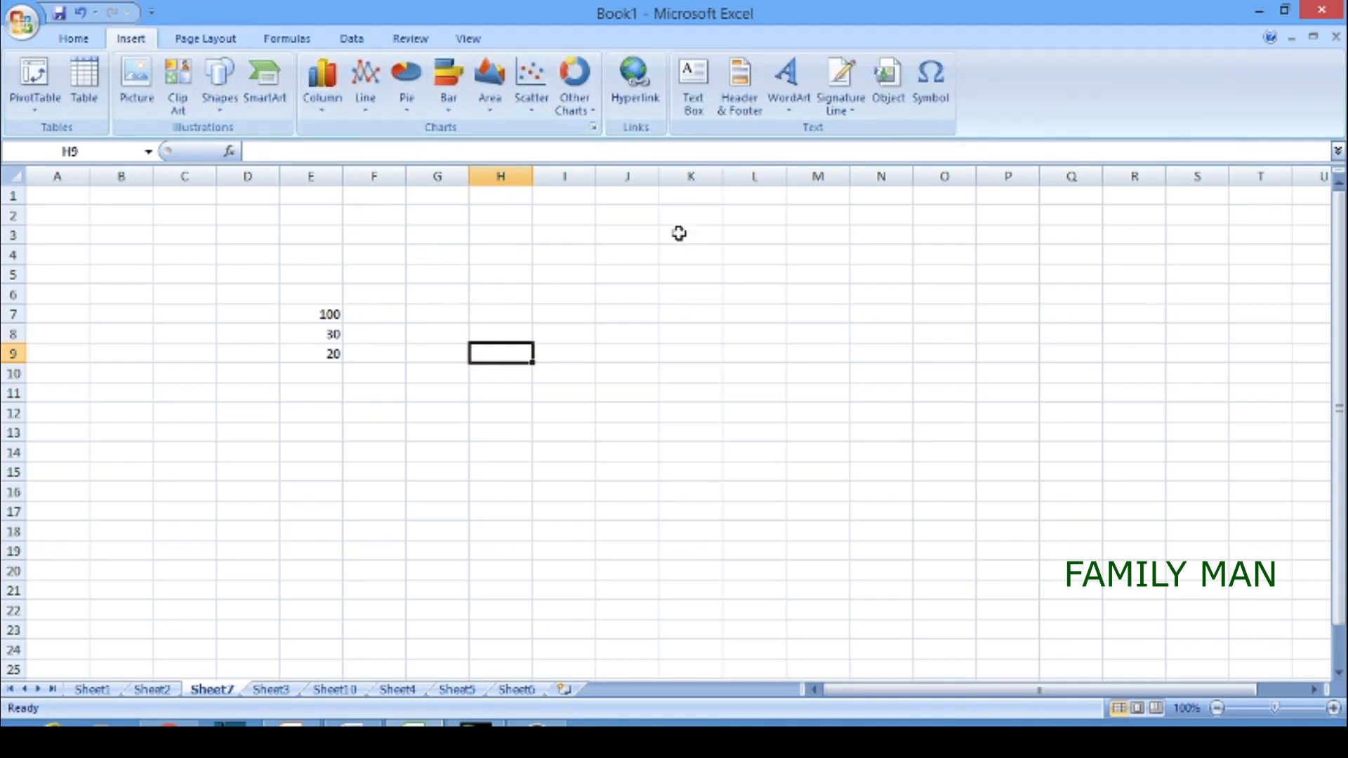
click(699, 112)
drag(659, 293, 823, 417)
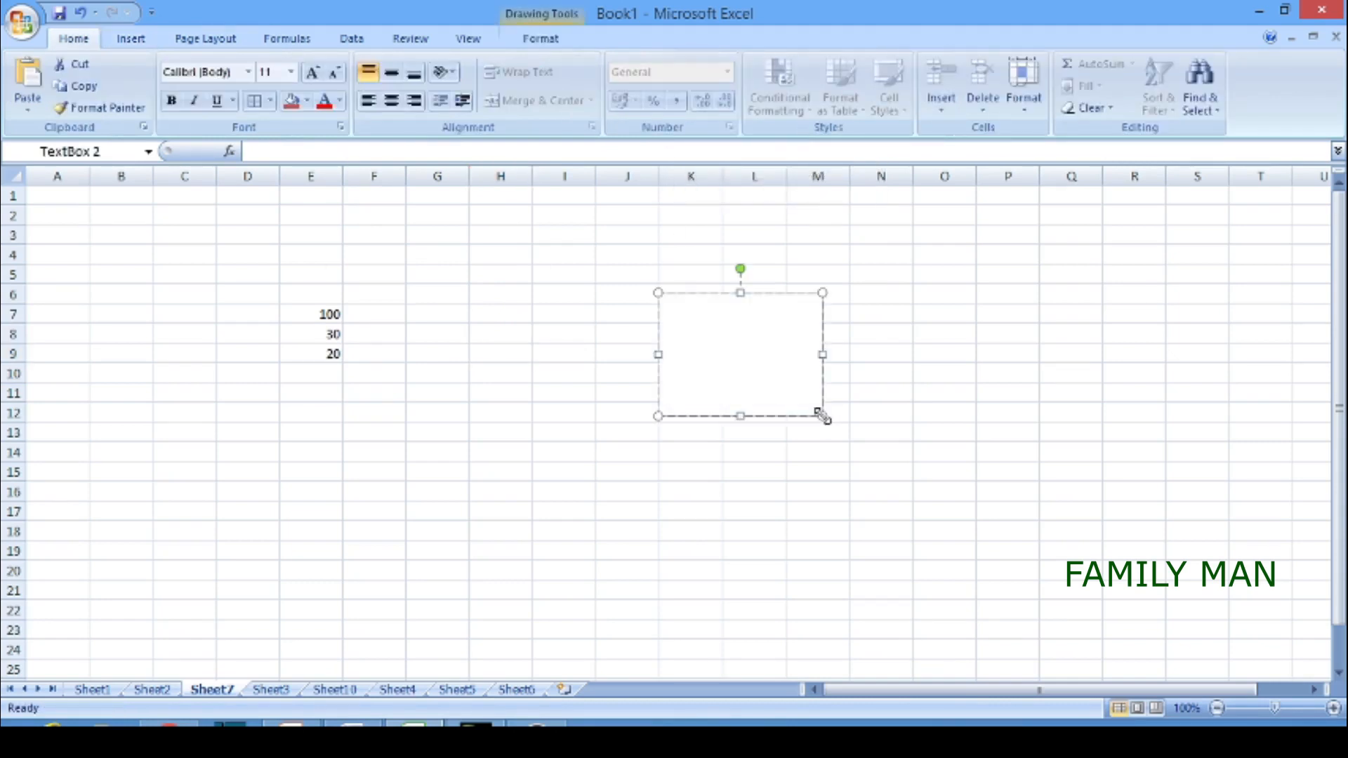
text(df;a)
click(403, 351)
Step: Examine the symbols available for insertion in cell F9, and leave the cell without inserting one
click(133, 38)
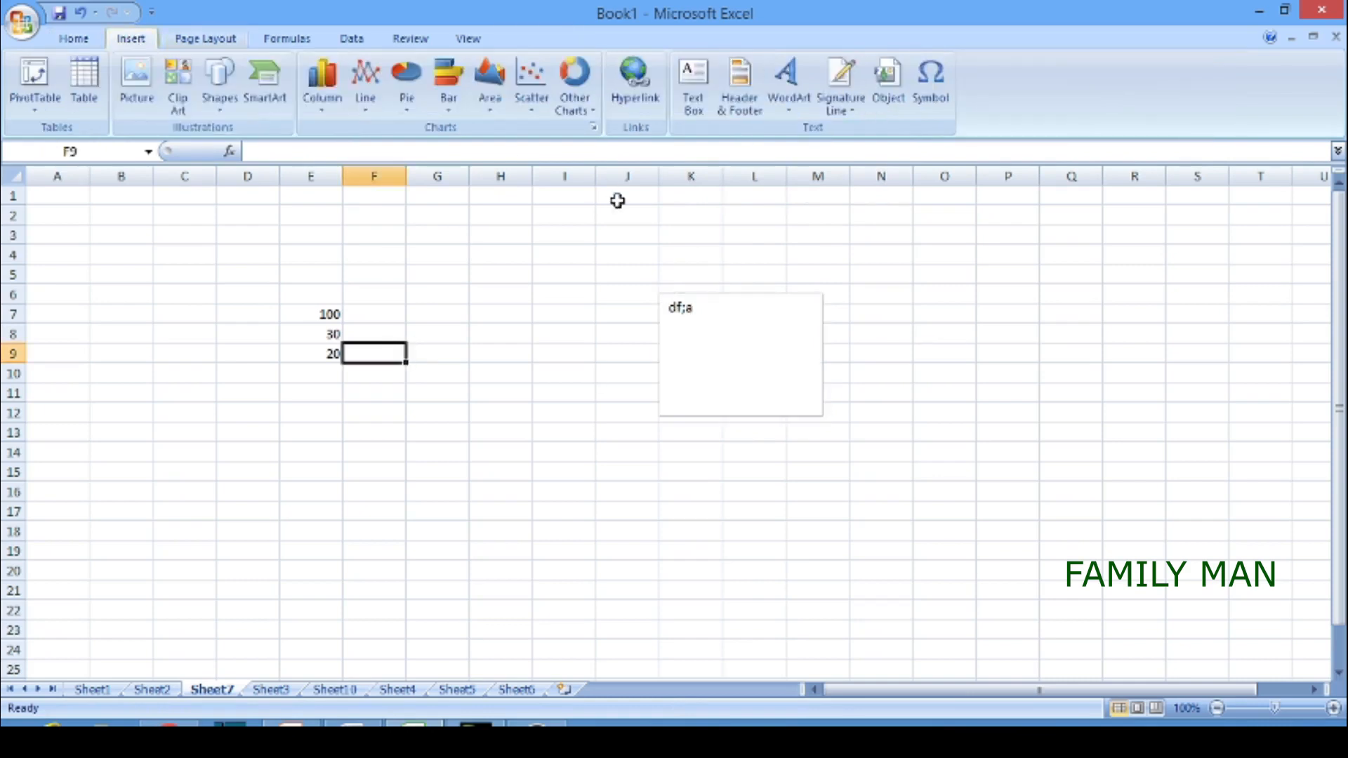
click(928, 105)
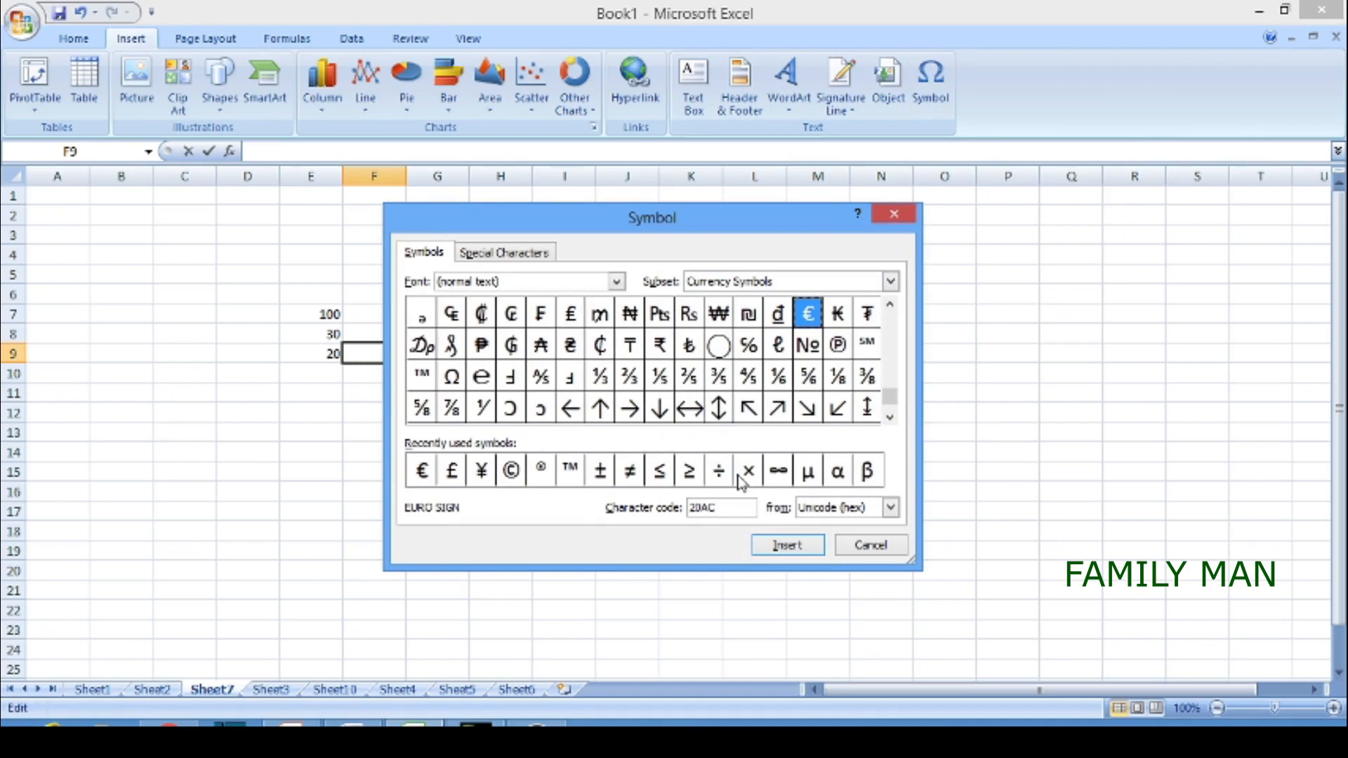
click(862, 555)
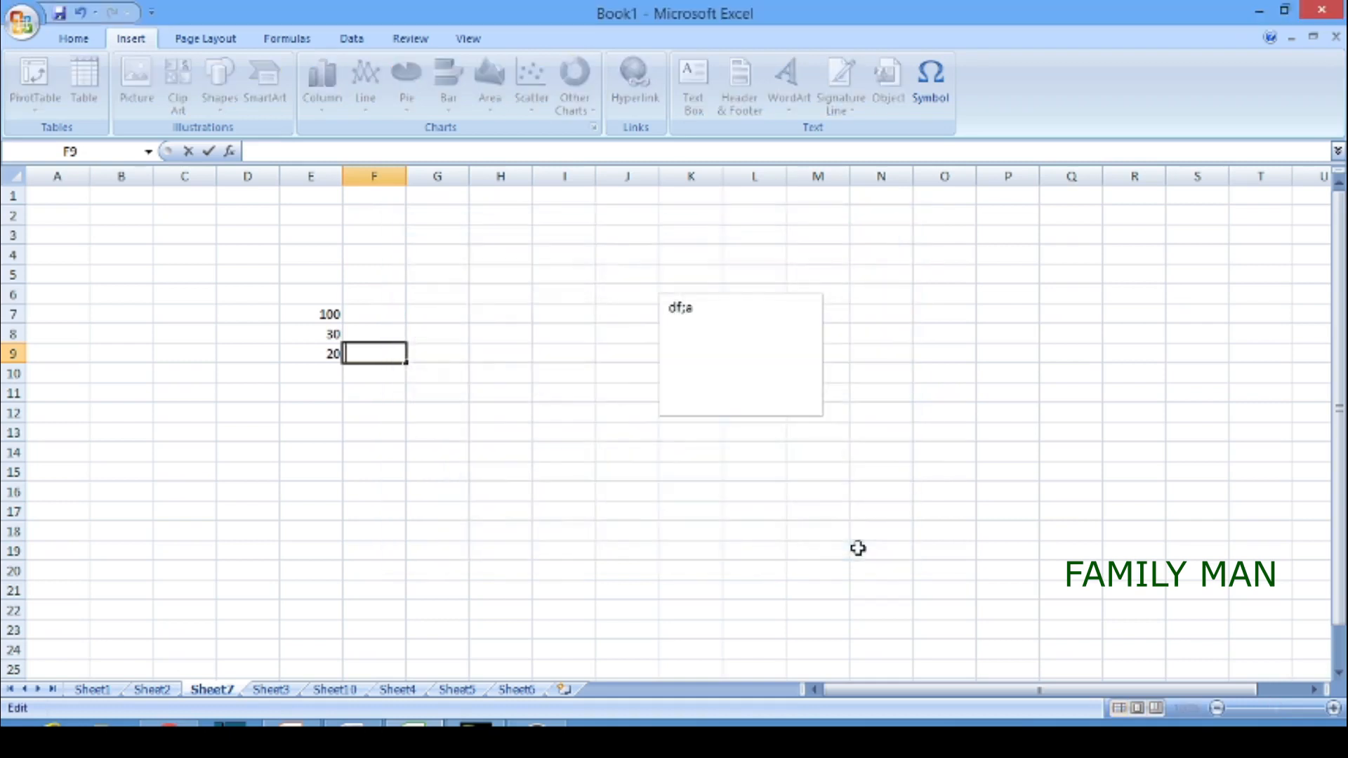
click(74, 39)
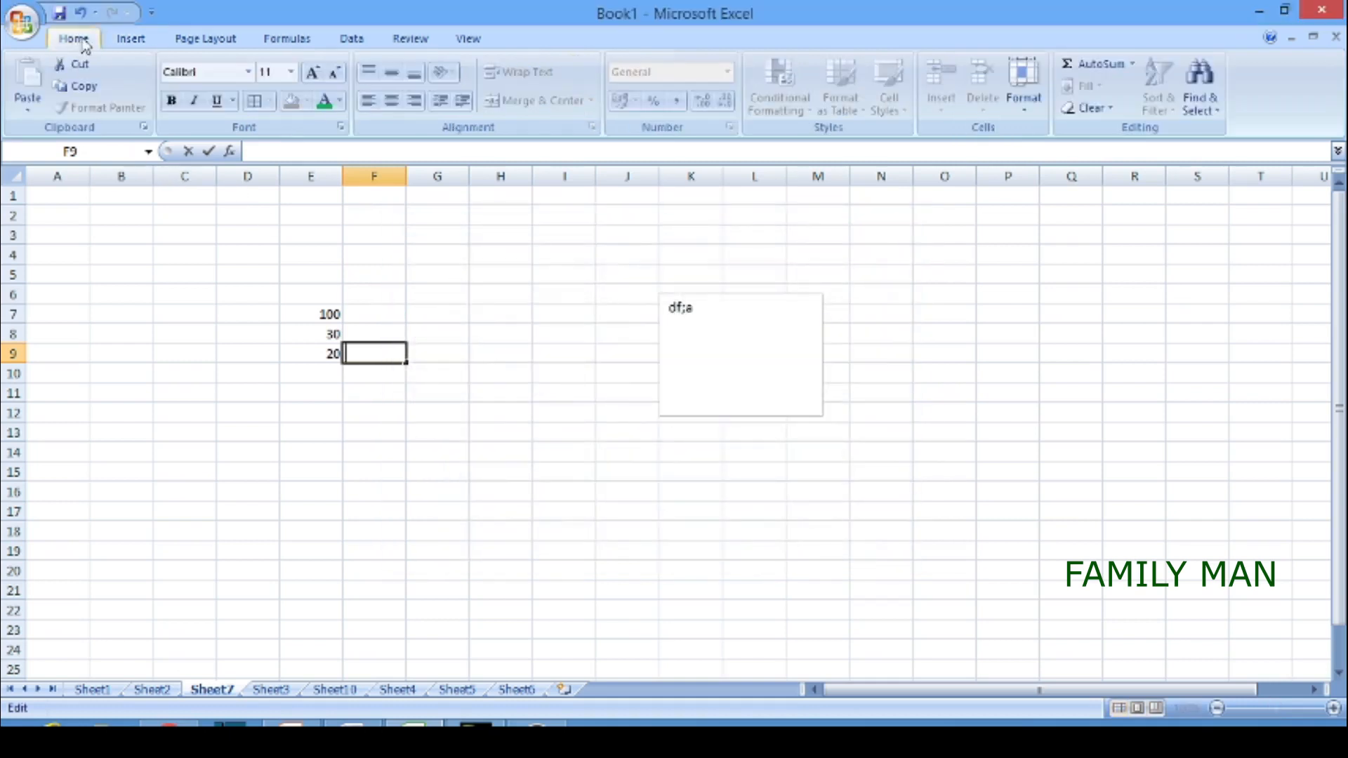
click(324, 300)
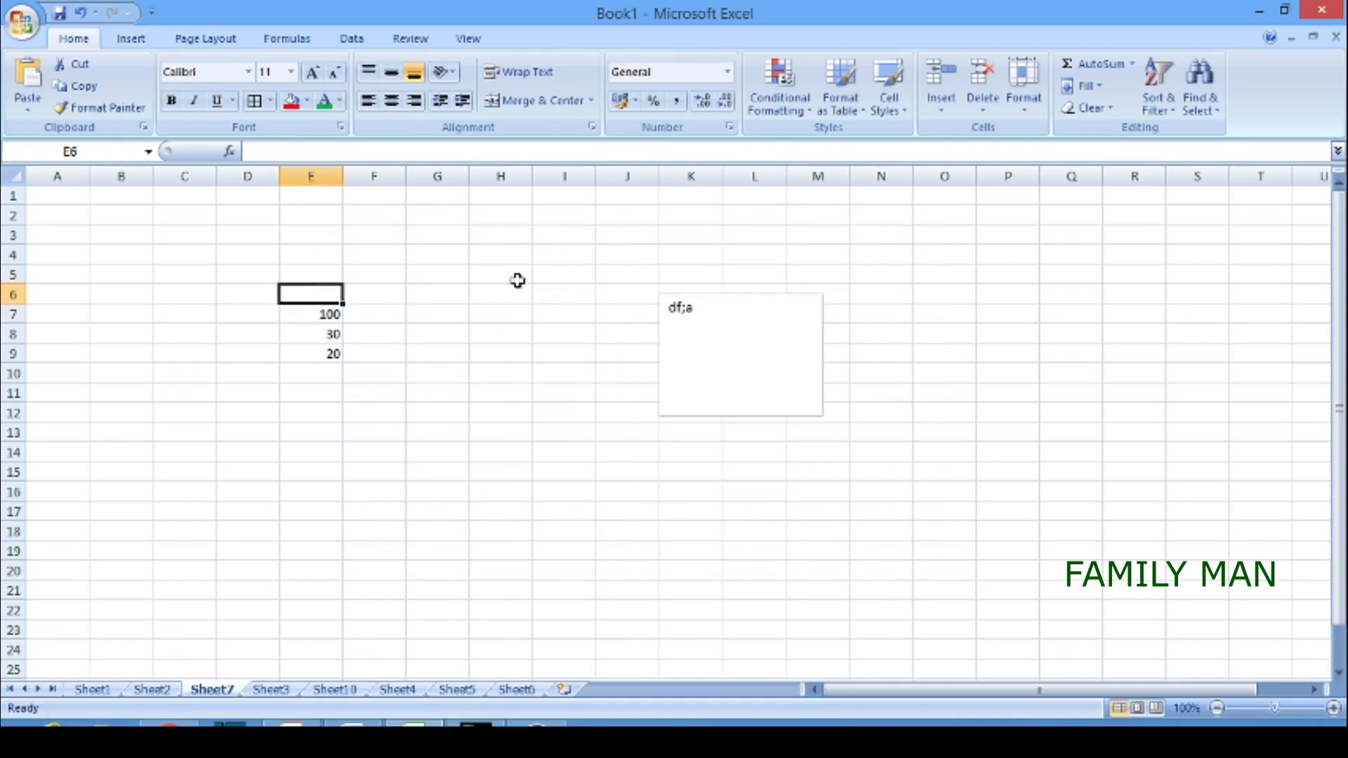
Step: Examine the built-in workbook themes, and close the gallery without applying one
click(132, 39)
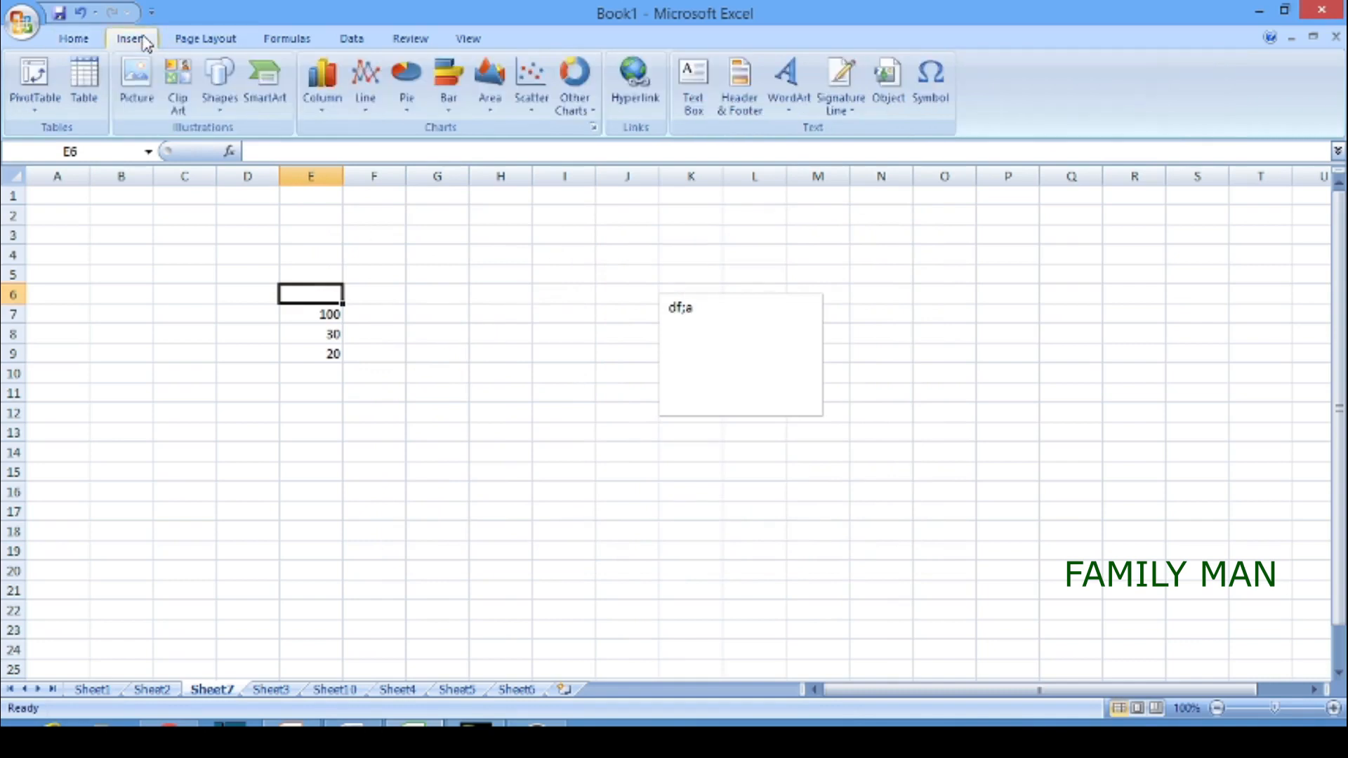
click(202, 39)
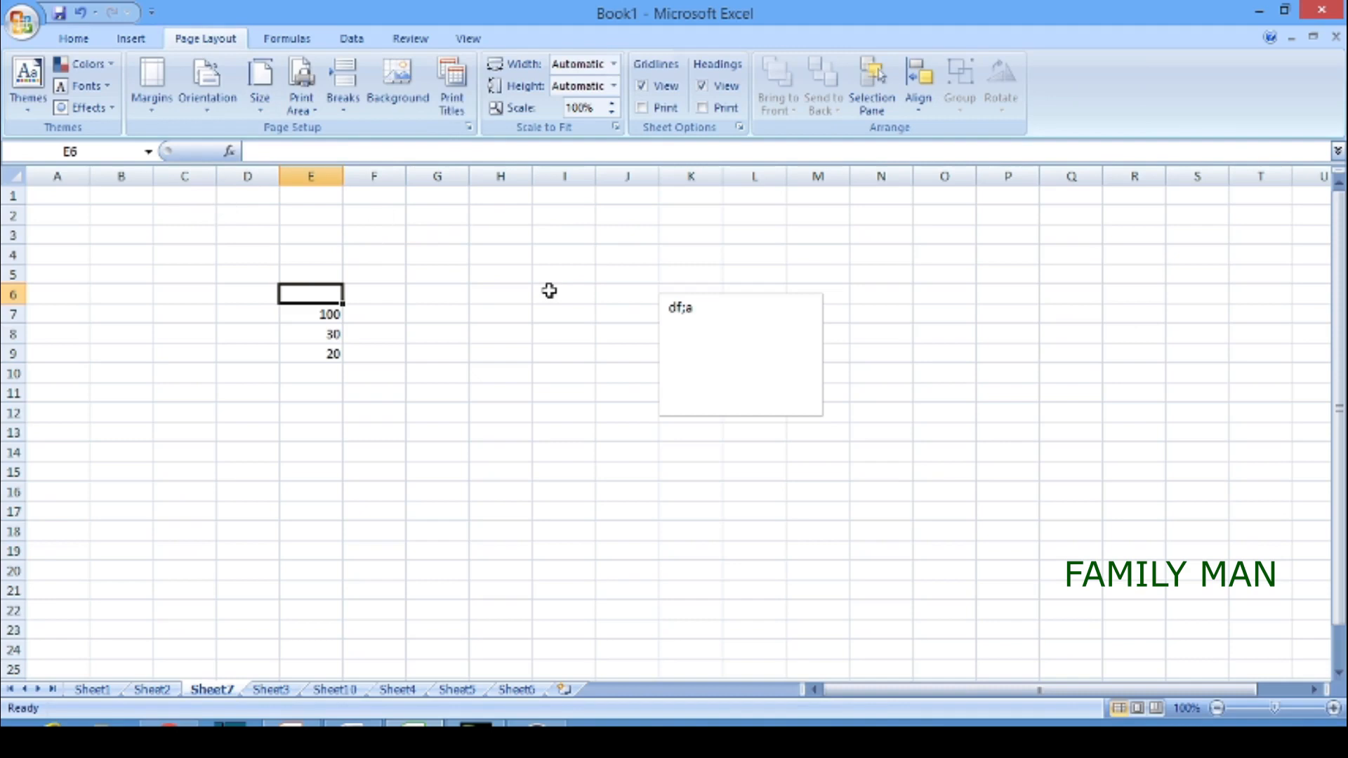
click(31, 111)
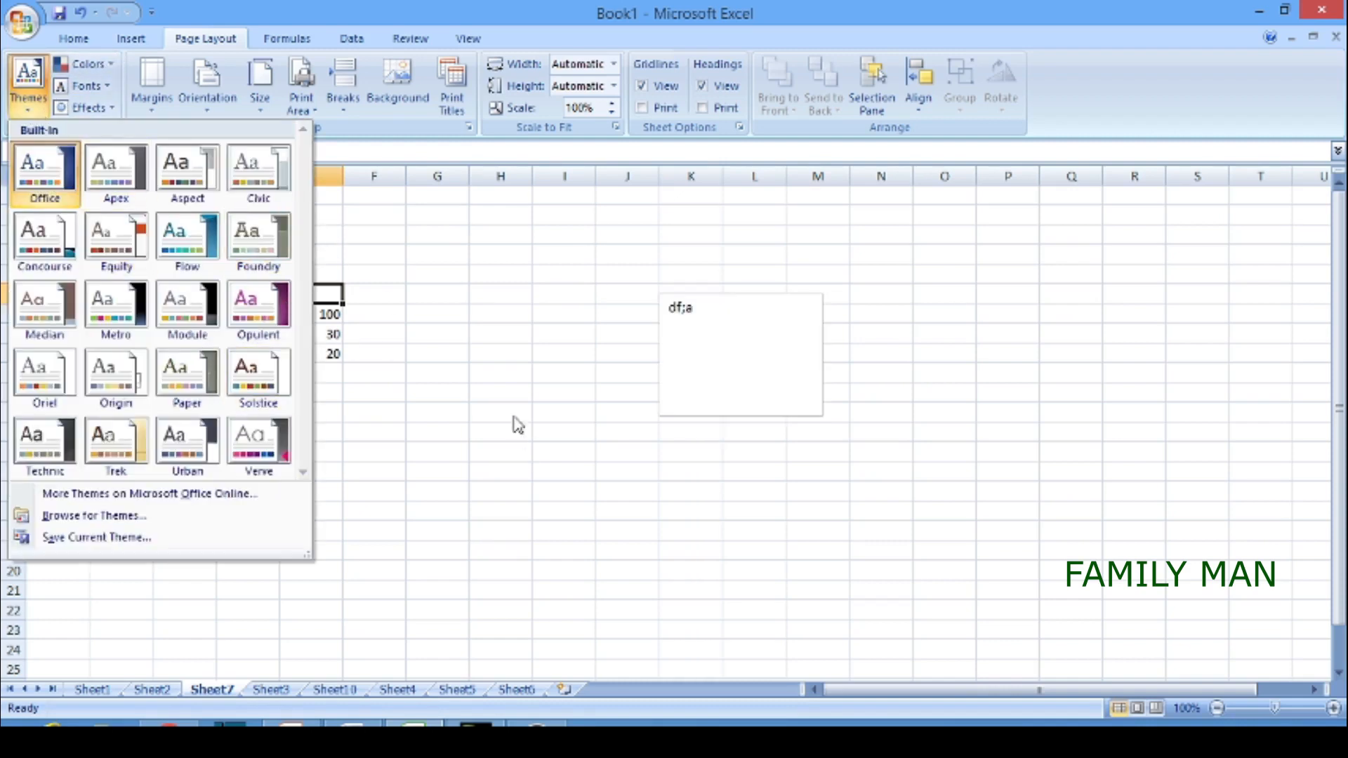
click(562, 277)
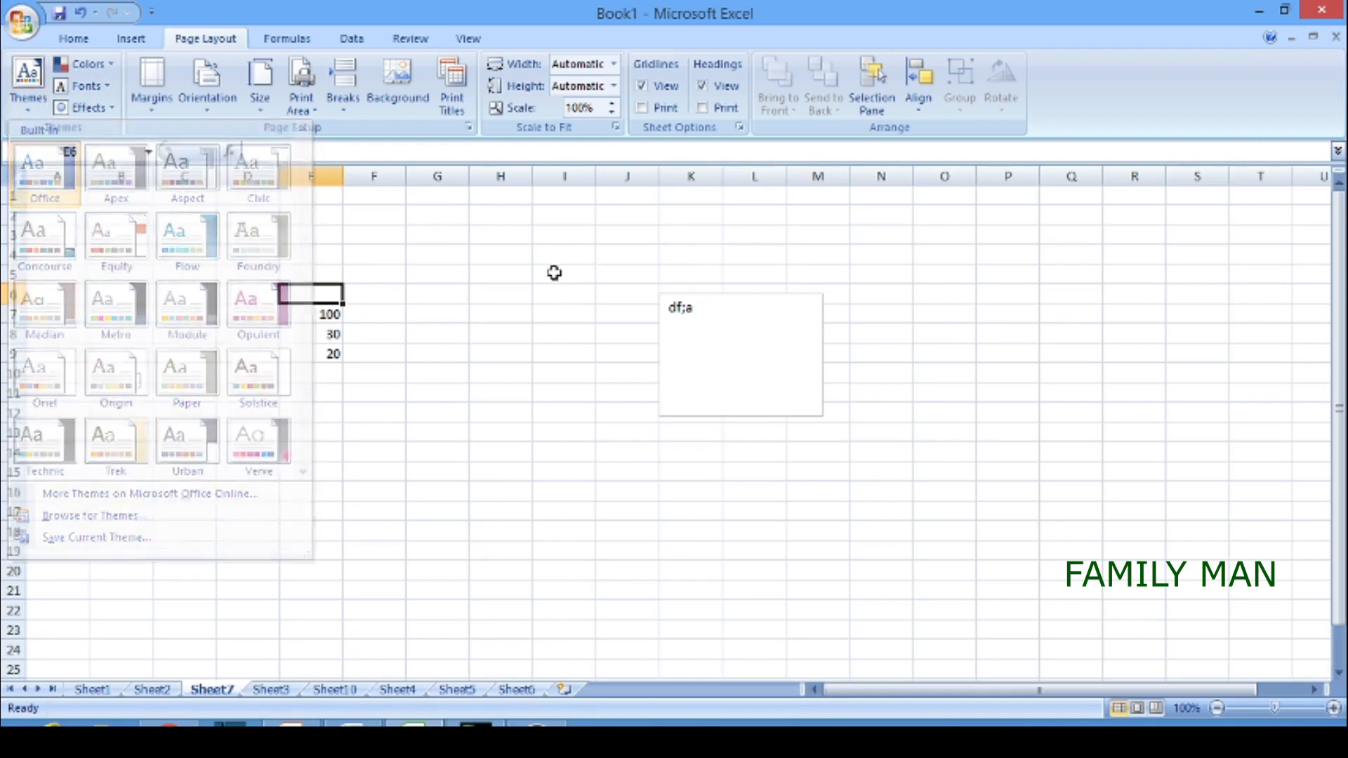
Step: Review the page margin presets, and set the page orientation of Sheet7 to Portrait
click(161, 113)
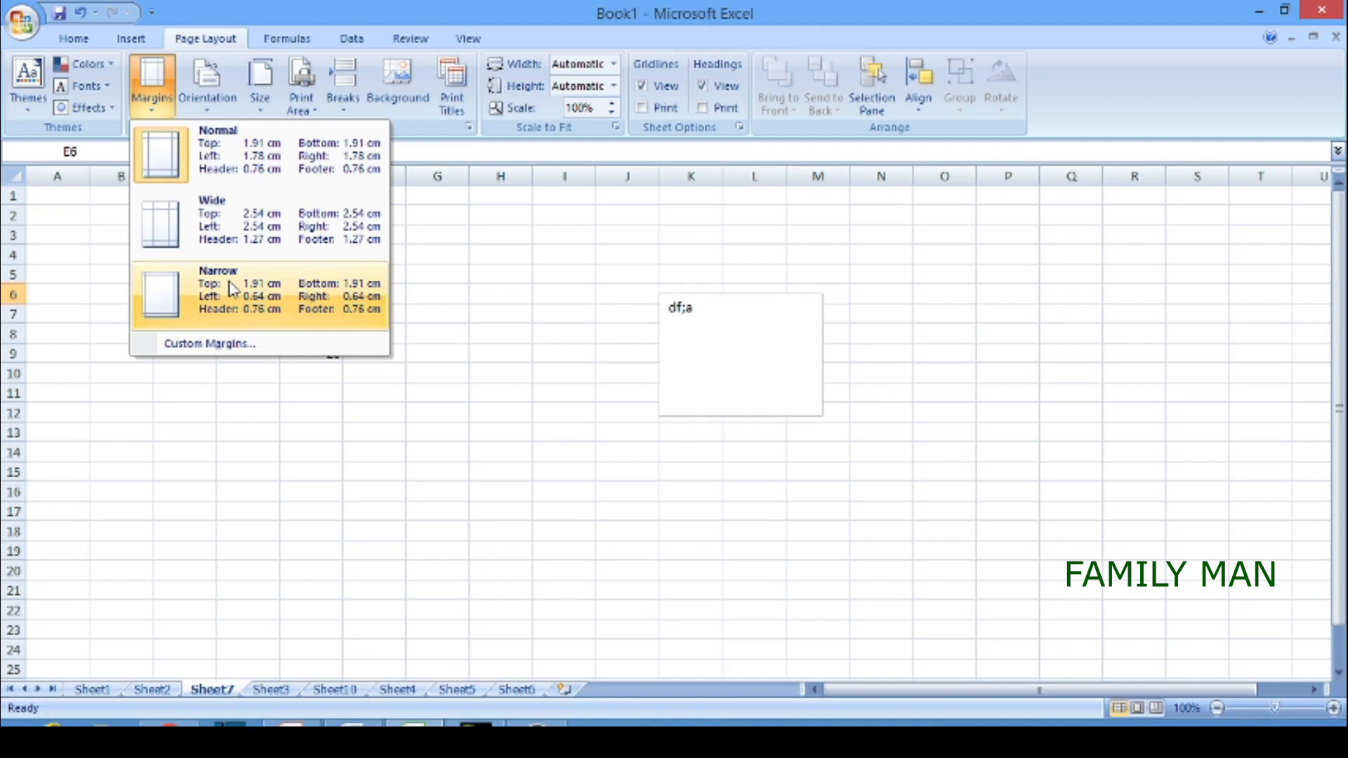
click(210, 83)
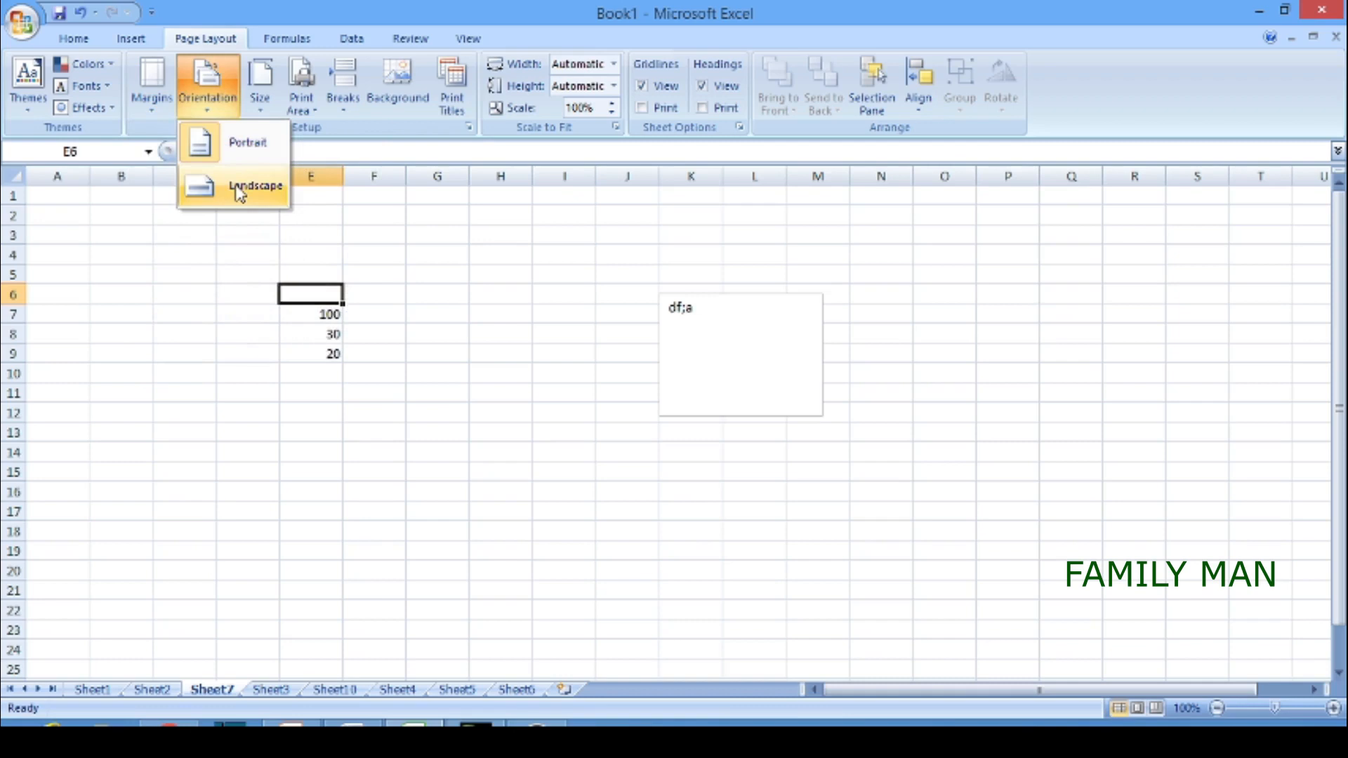
click(237, 143)
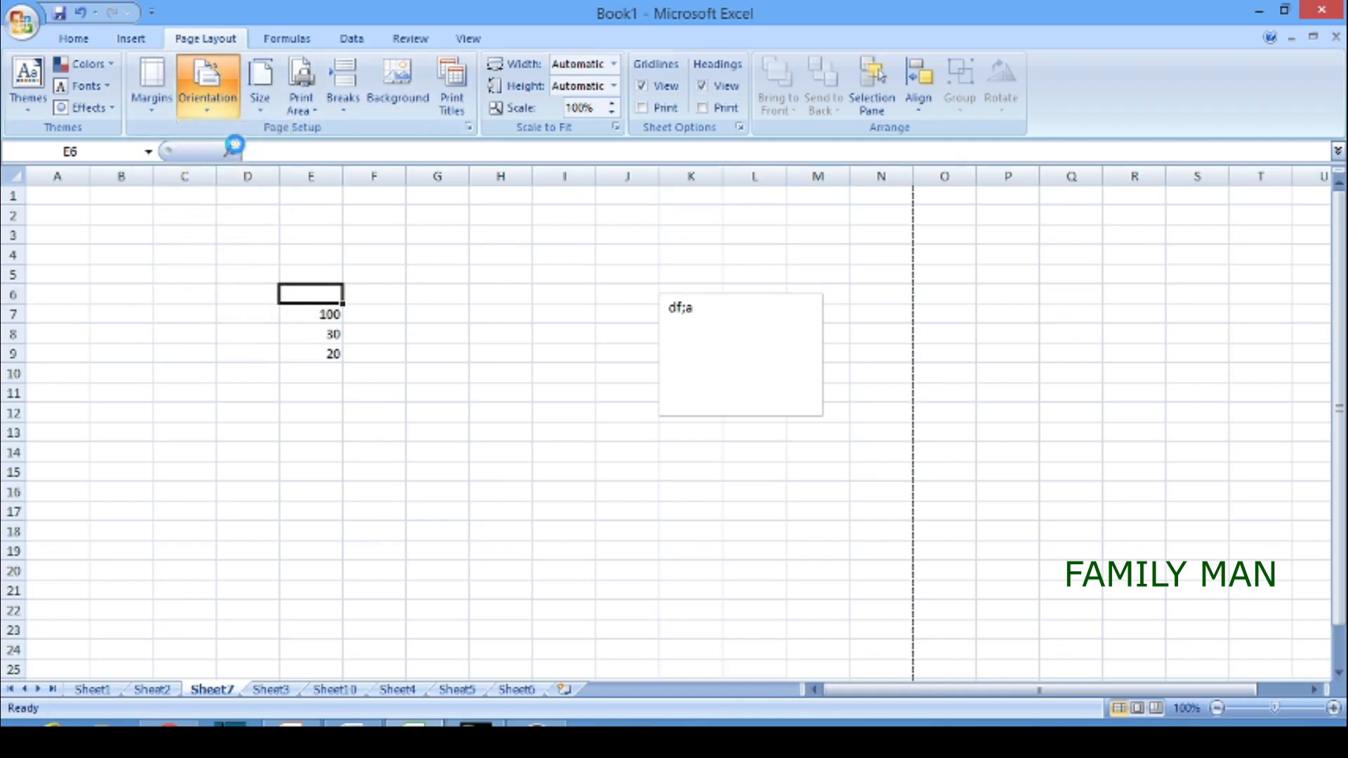
Step: Examine the available paper sizes, print area options and page break commands without applying any of them
click(259, 108)
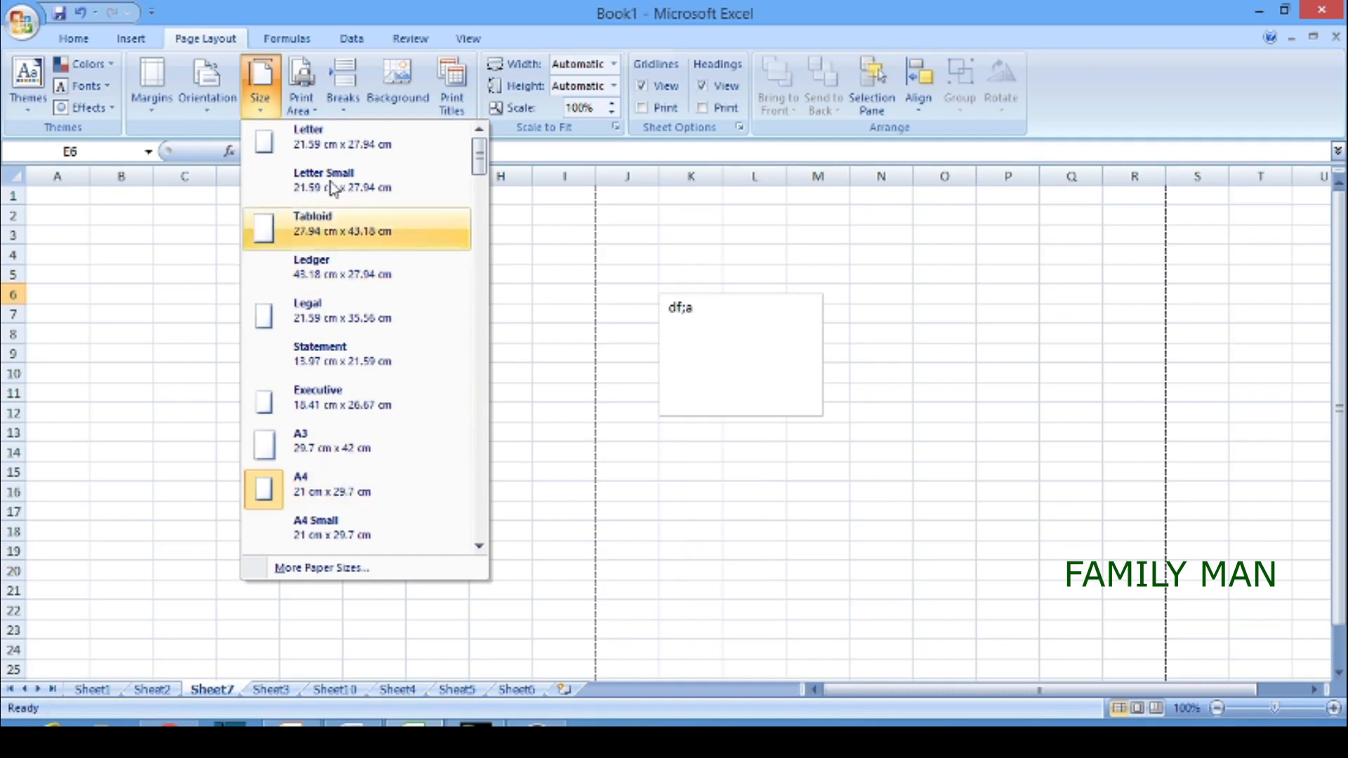
click(543, 342)
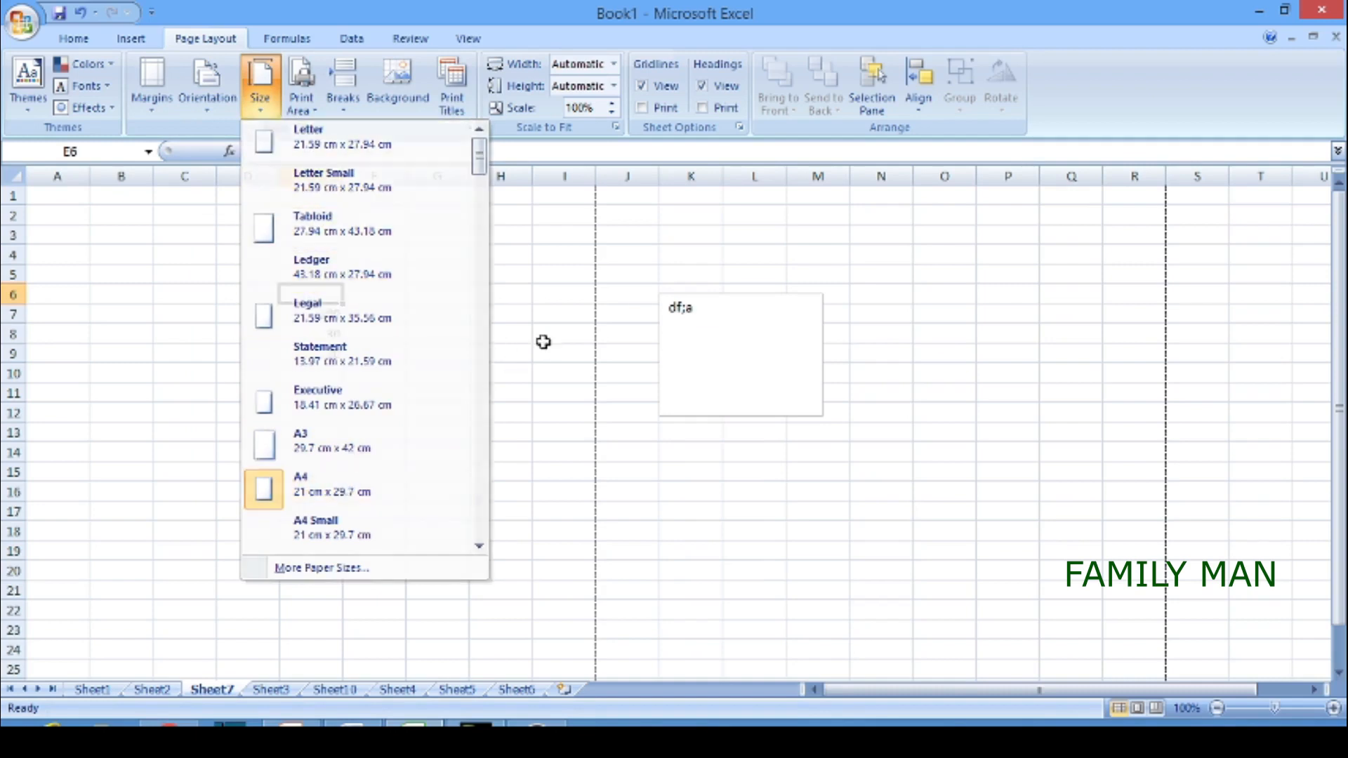
click(315, 108)
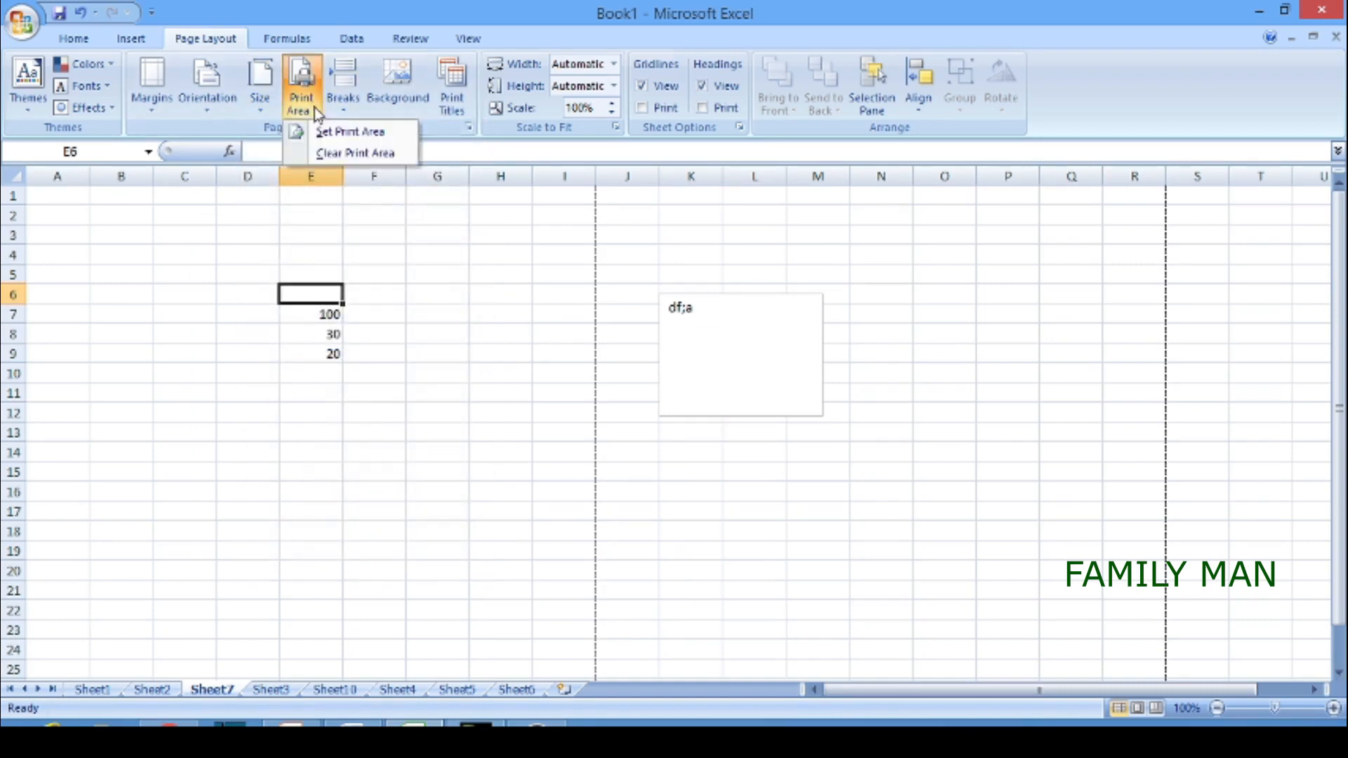
click(513, 345)
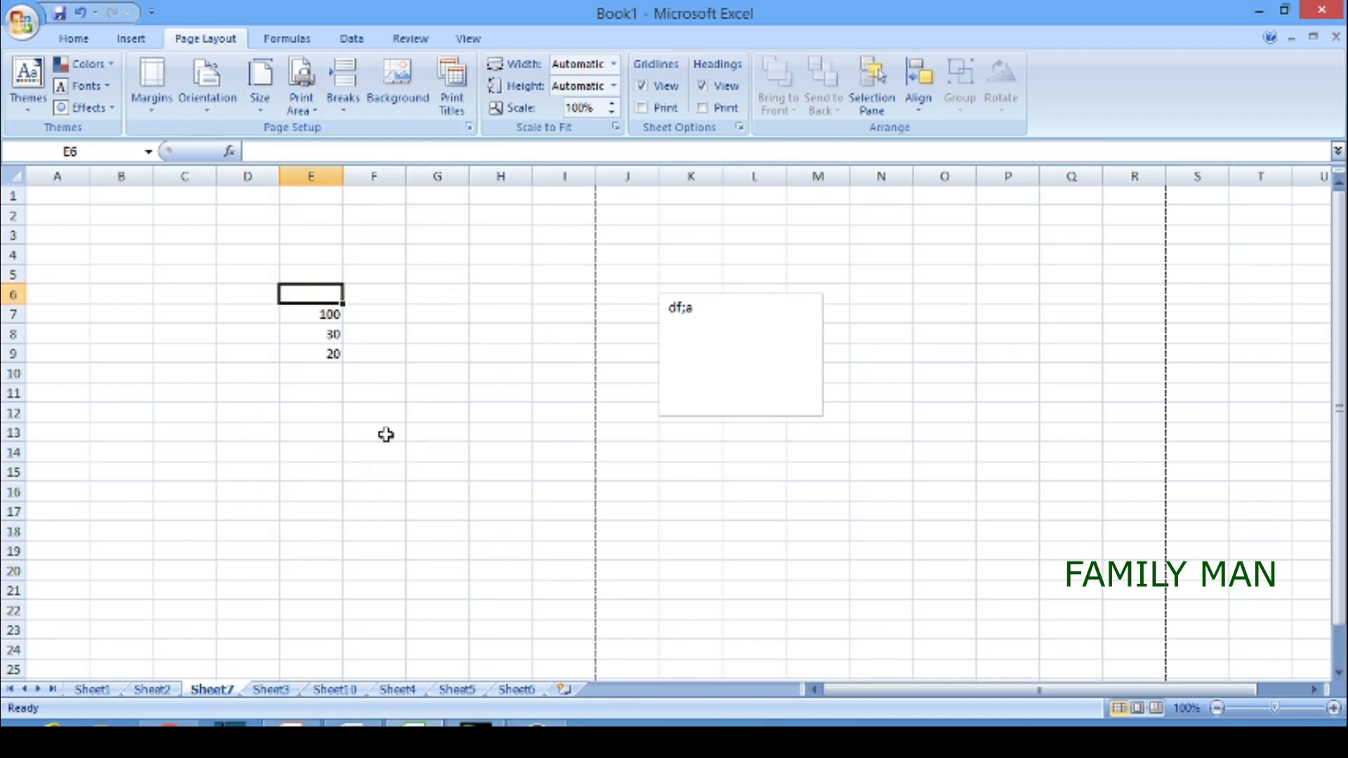
click(44, 437)
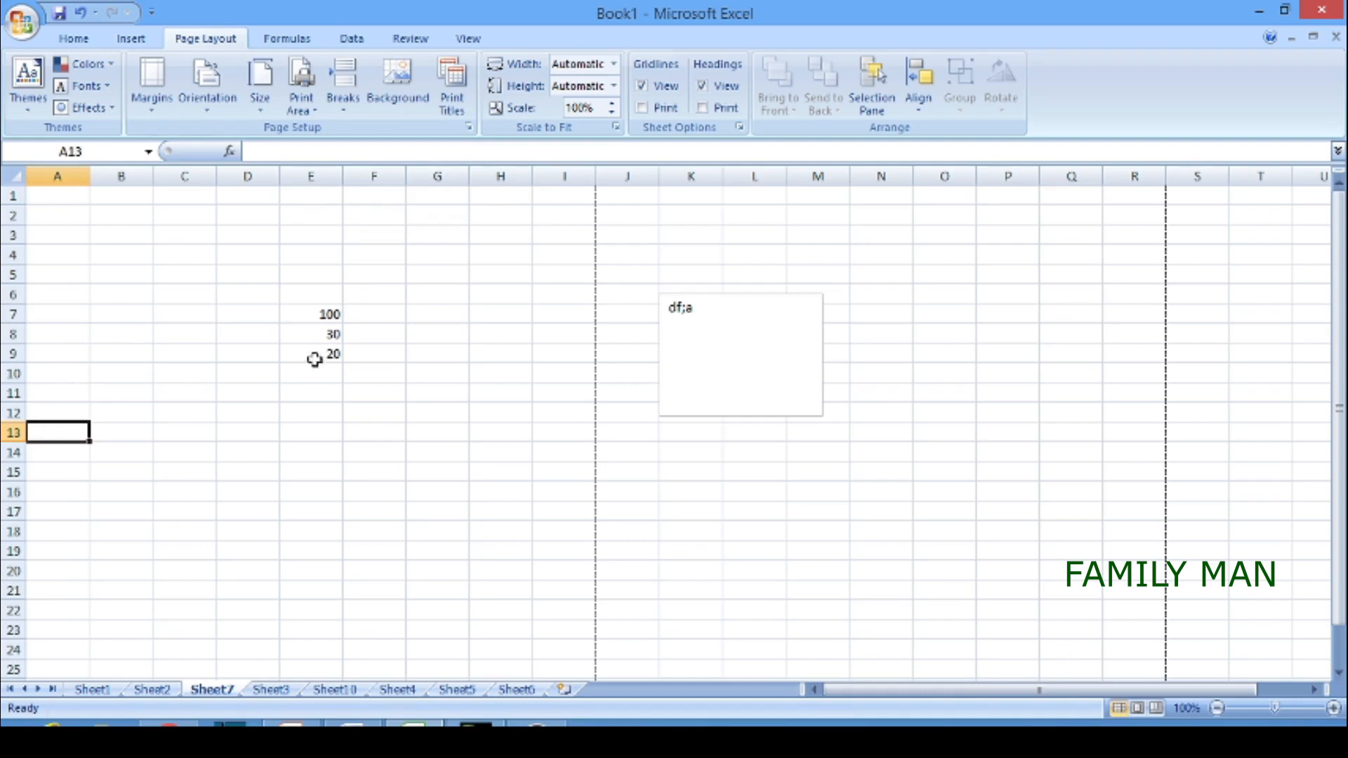
click(346, 109)
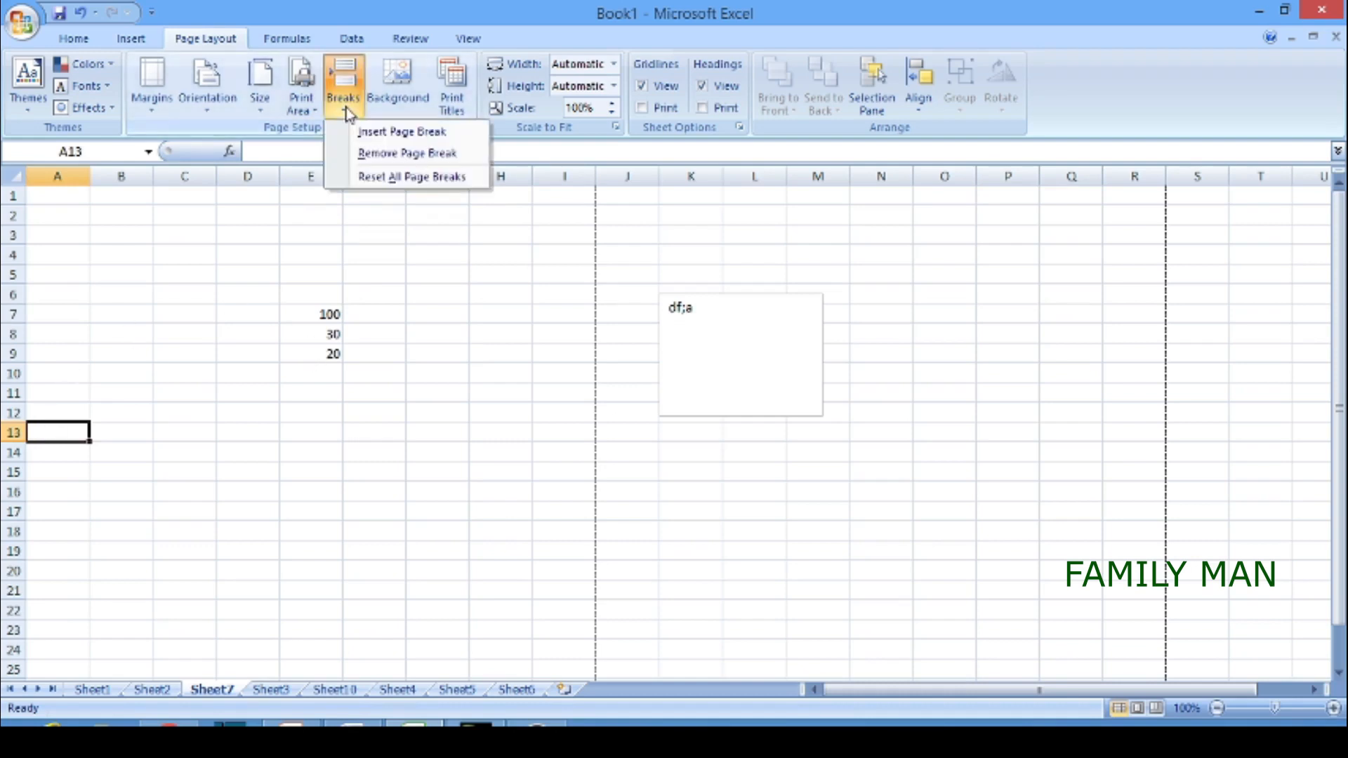
click(433, 386)
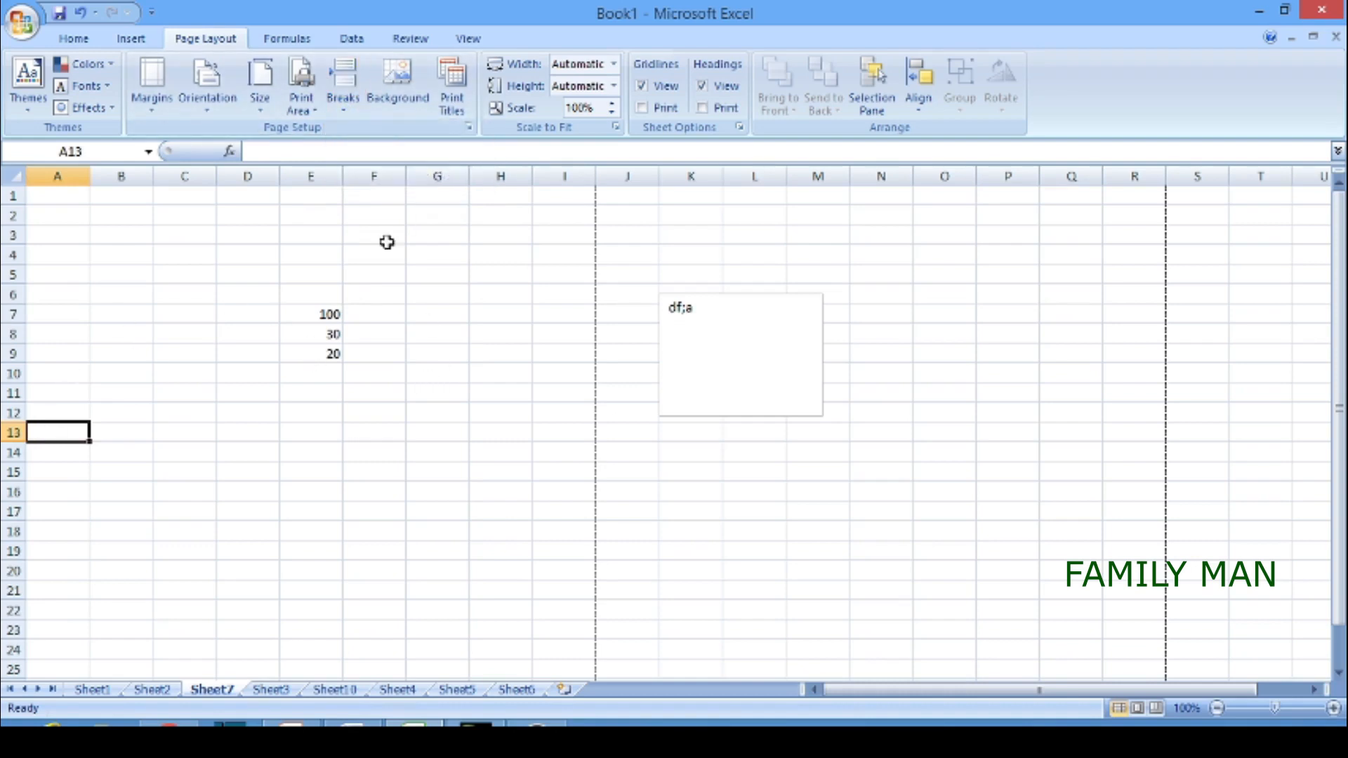
Step: Try the HOW TO START A BLOG picture as the background of Sheet7, and undo it
click(405, 109)
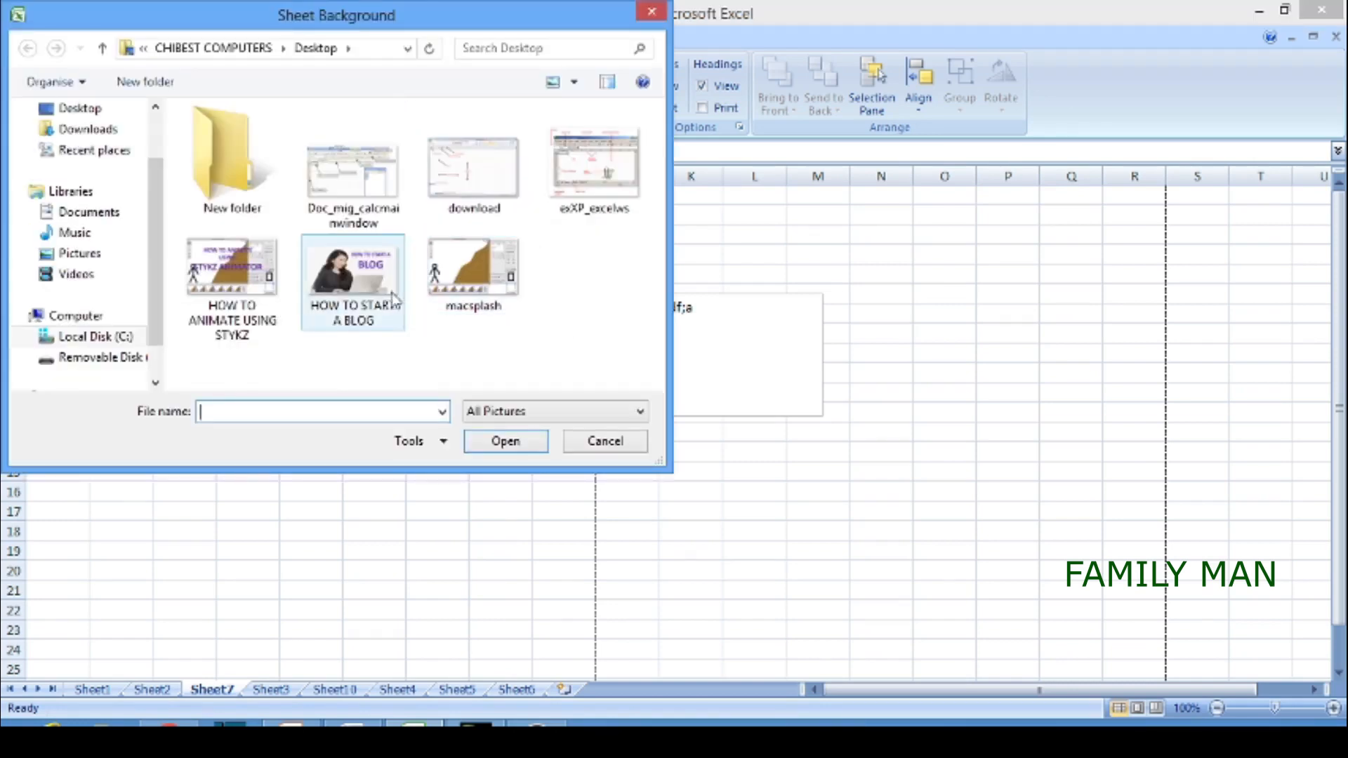
click(391, 298)
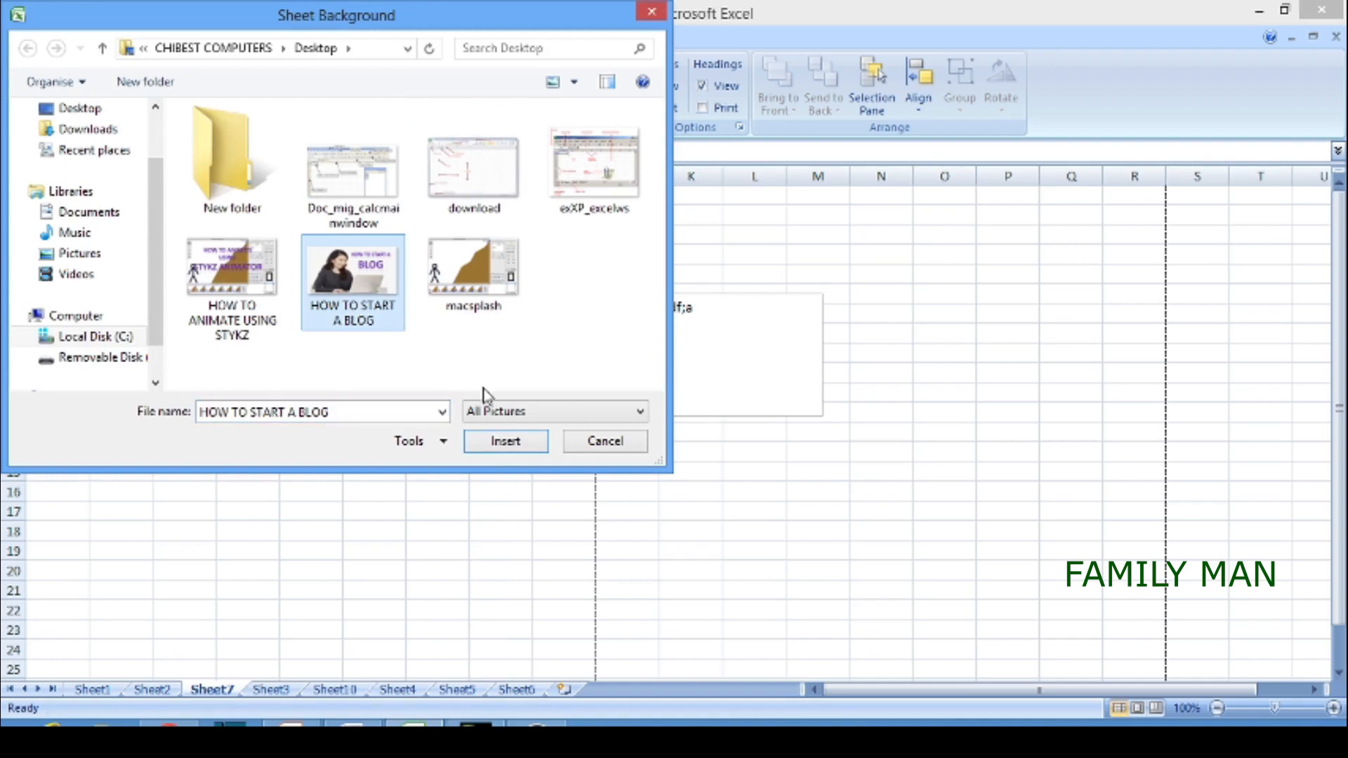
click(507, 446)
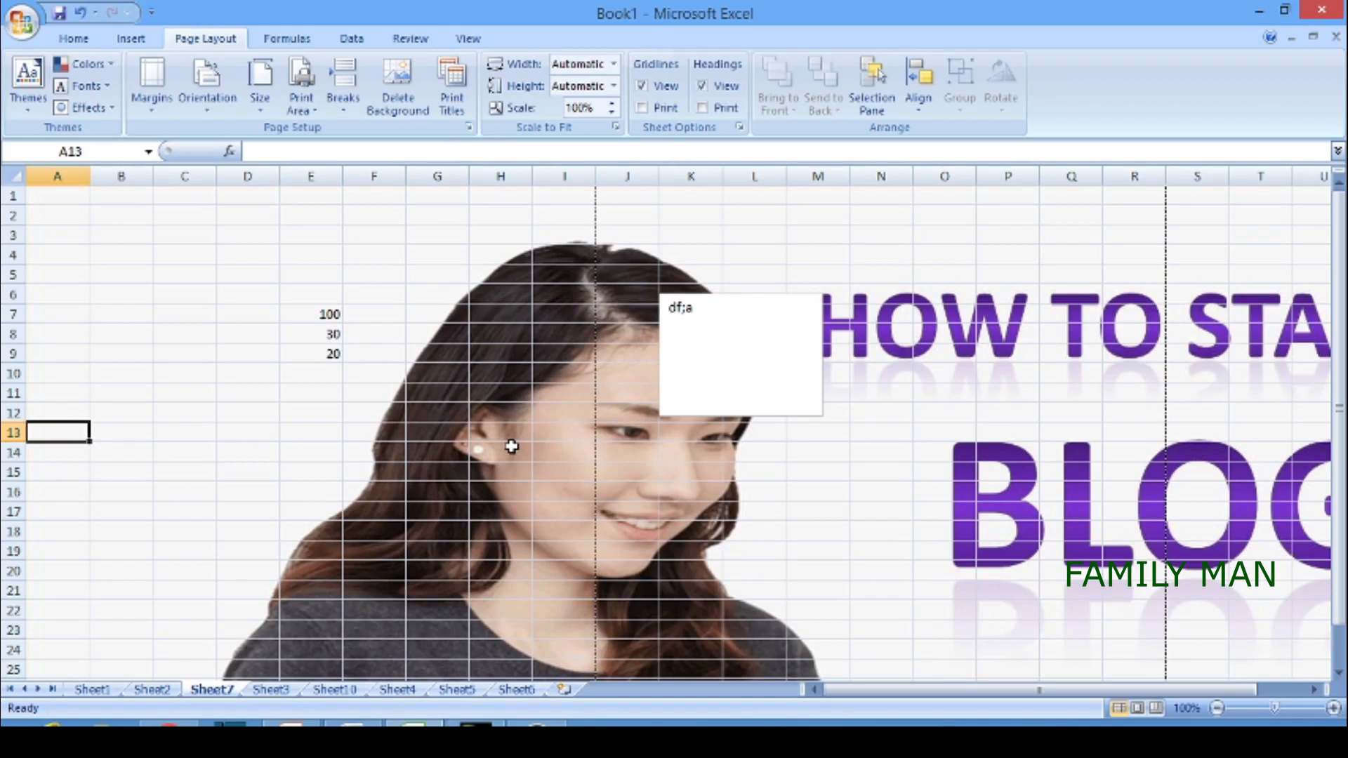
key(ctrl+z)
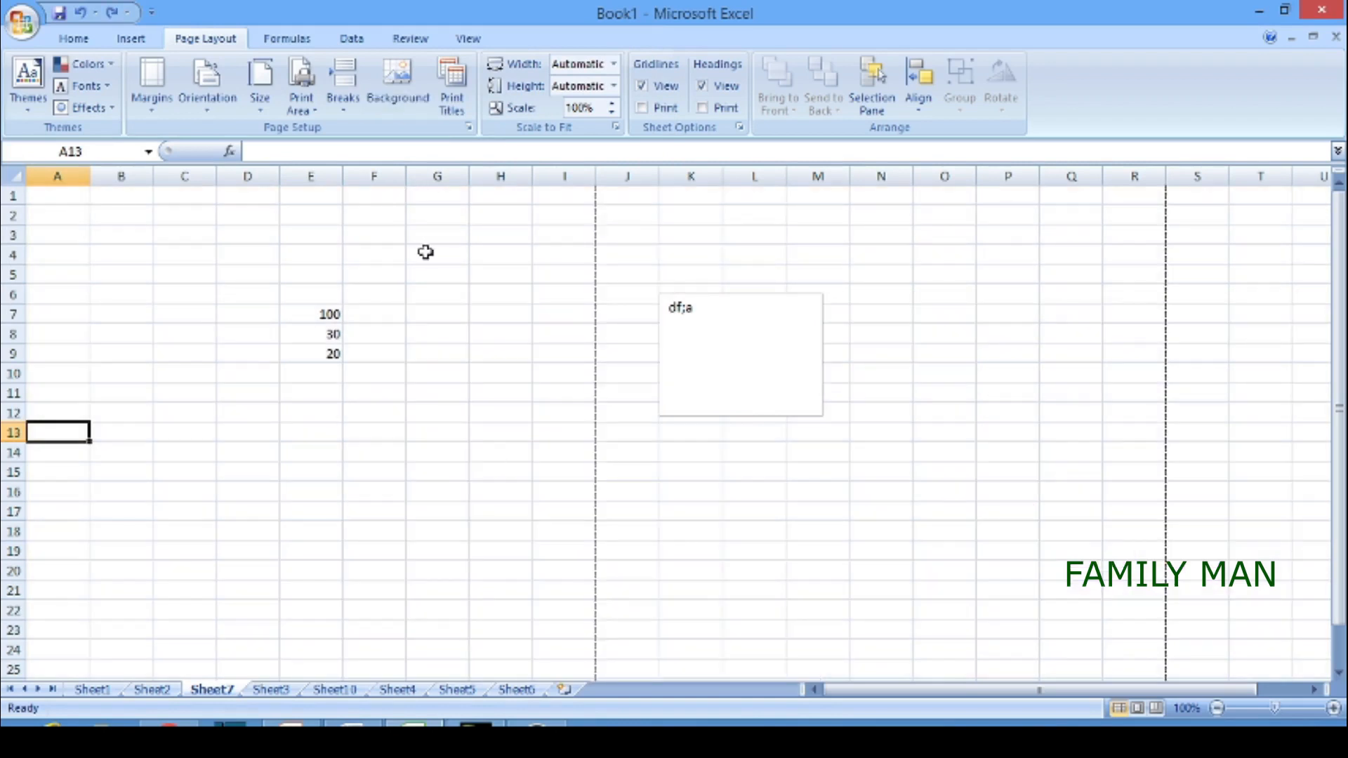
Step: Review the print titles settings without changing them, and hide and restore the gridlines on Sheet7
click(458, 113)
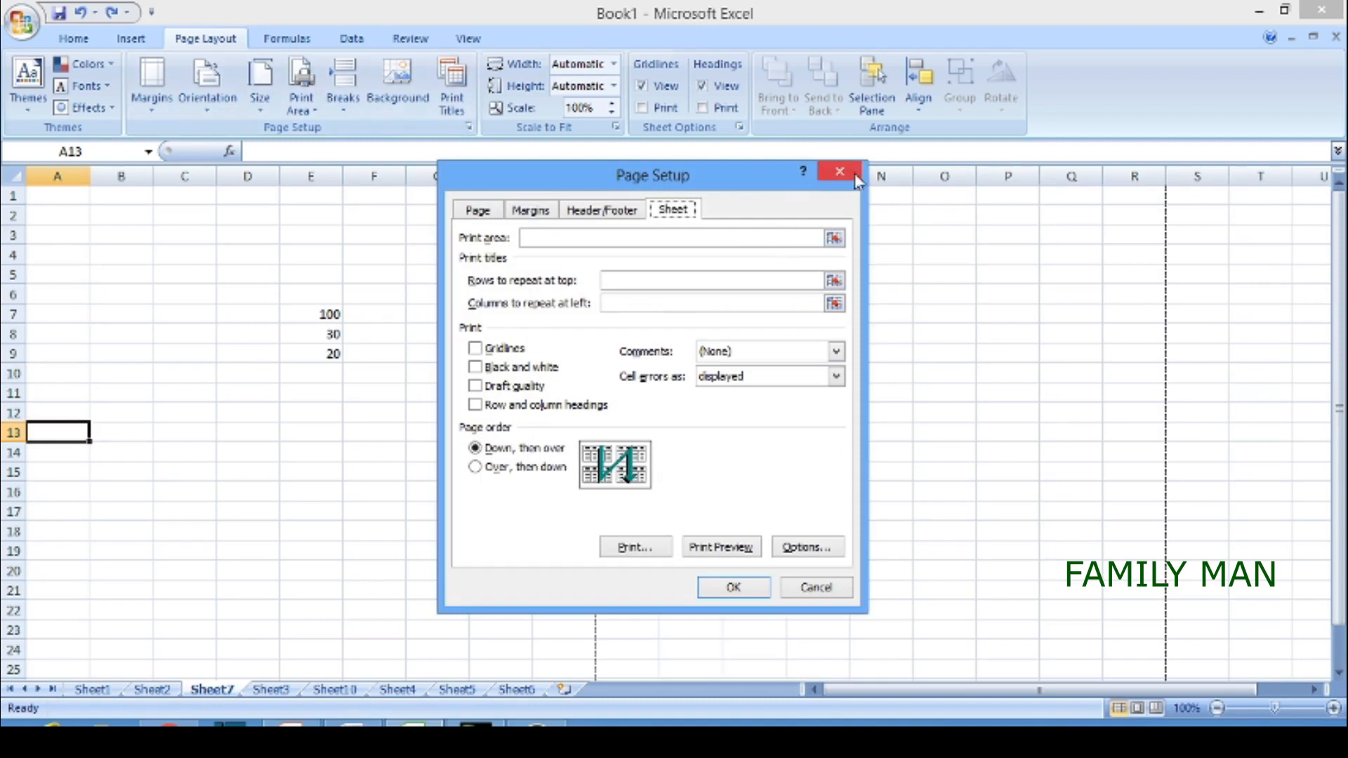
click(840, 172)
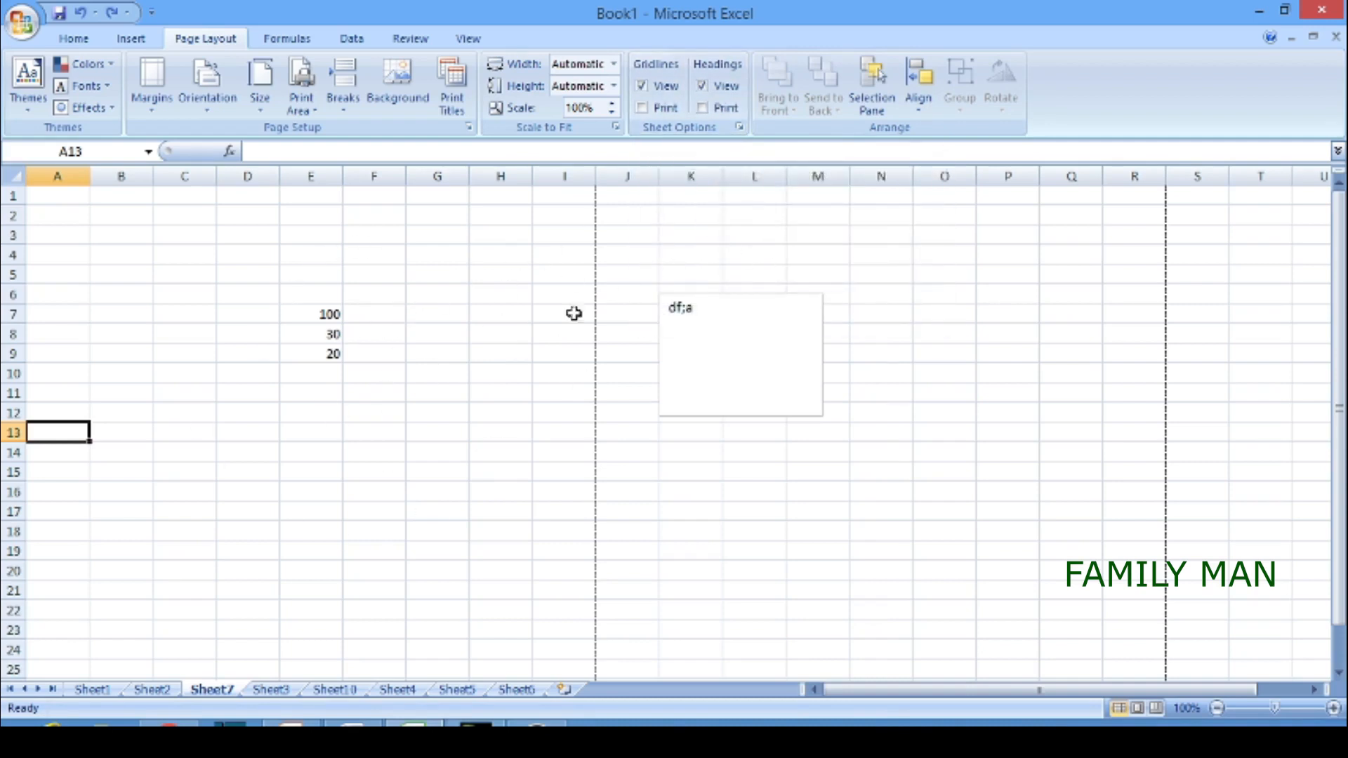
click(643, 86)
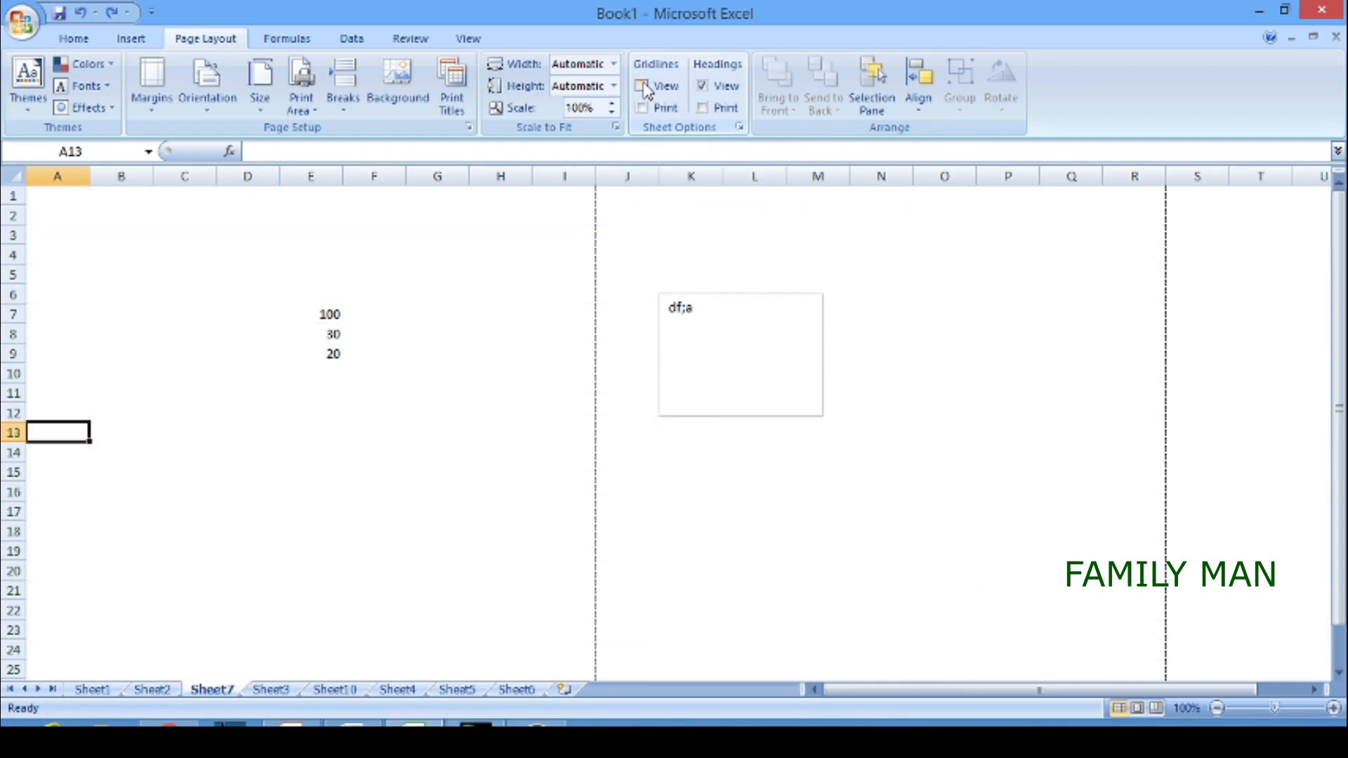
click(643, 87)
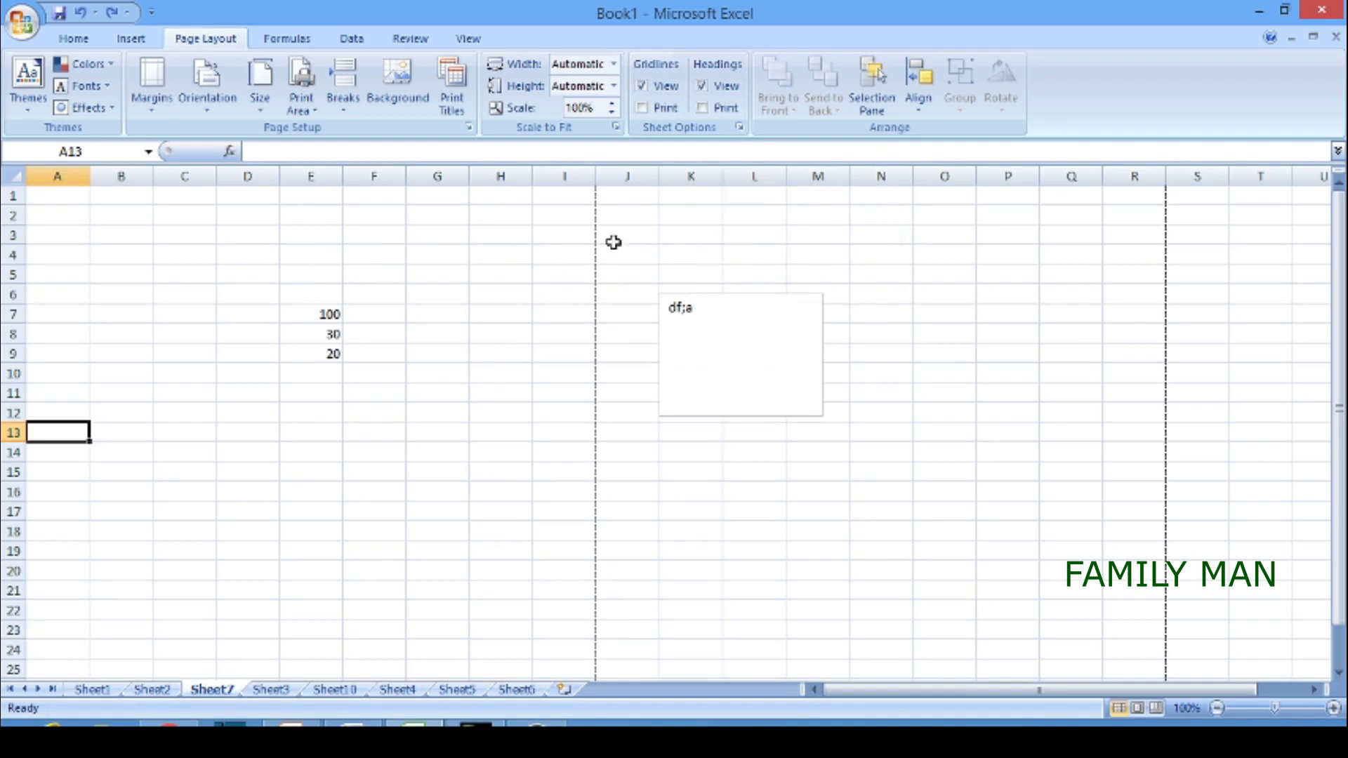
Step: Turn the printing of headings and gridlines on and back off
click(704, 110)
click(642, 109)
click(702, 108)
click(642, 108)
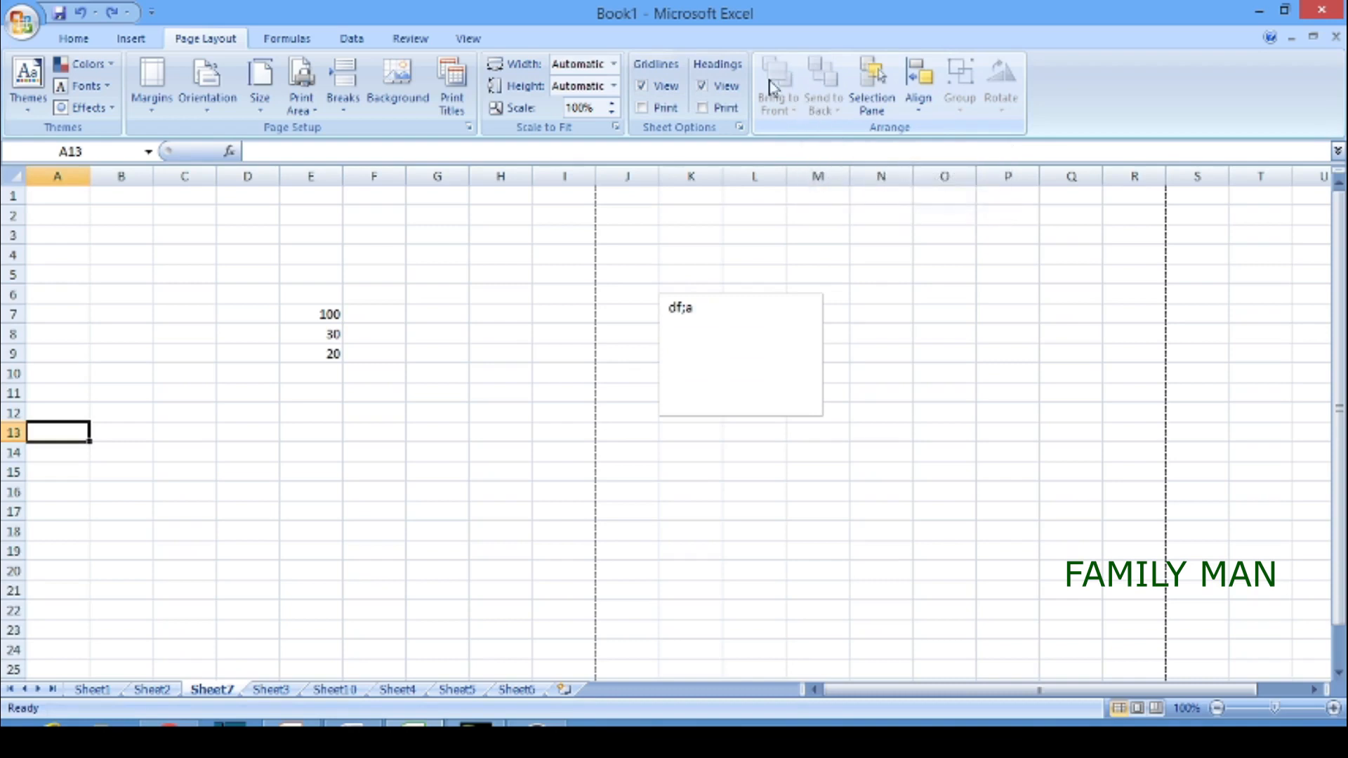
Step: Draw a rectangle about 5.53 cm high and 4.71 cm wide over columns E to G, and place an overlapping copy beside it
click(140, 39)
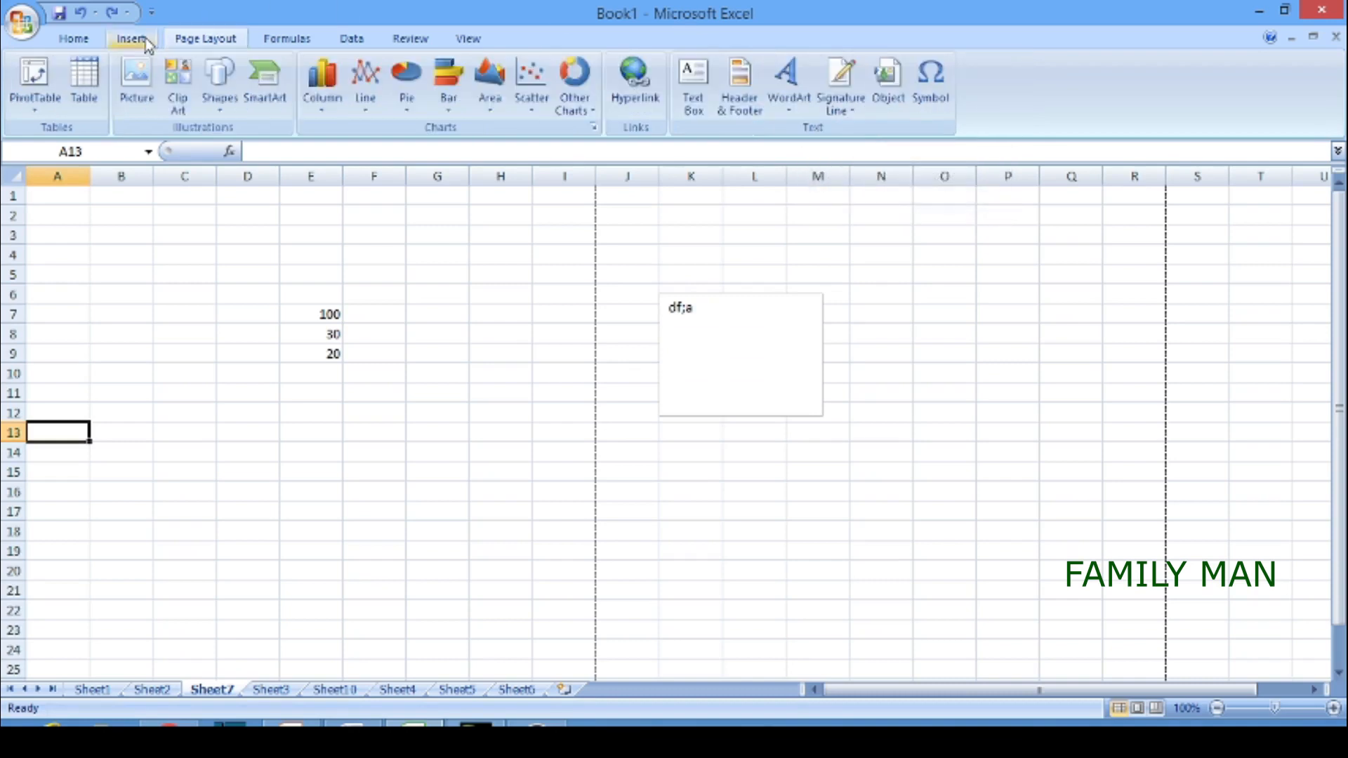
click(225, 98)
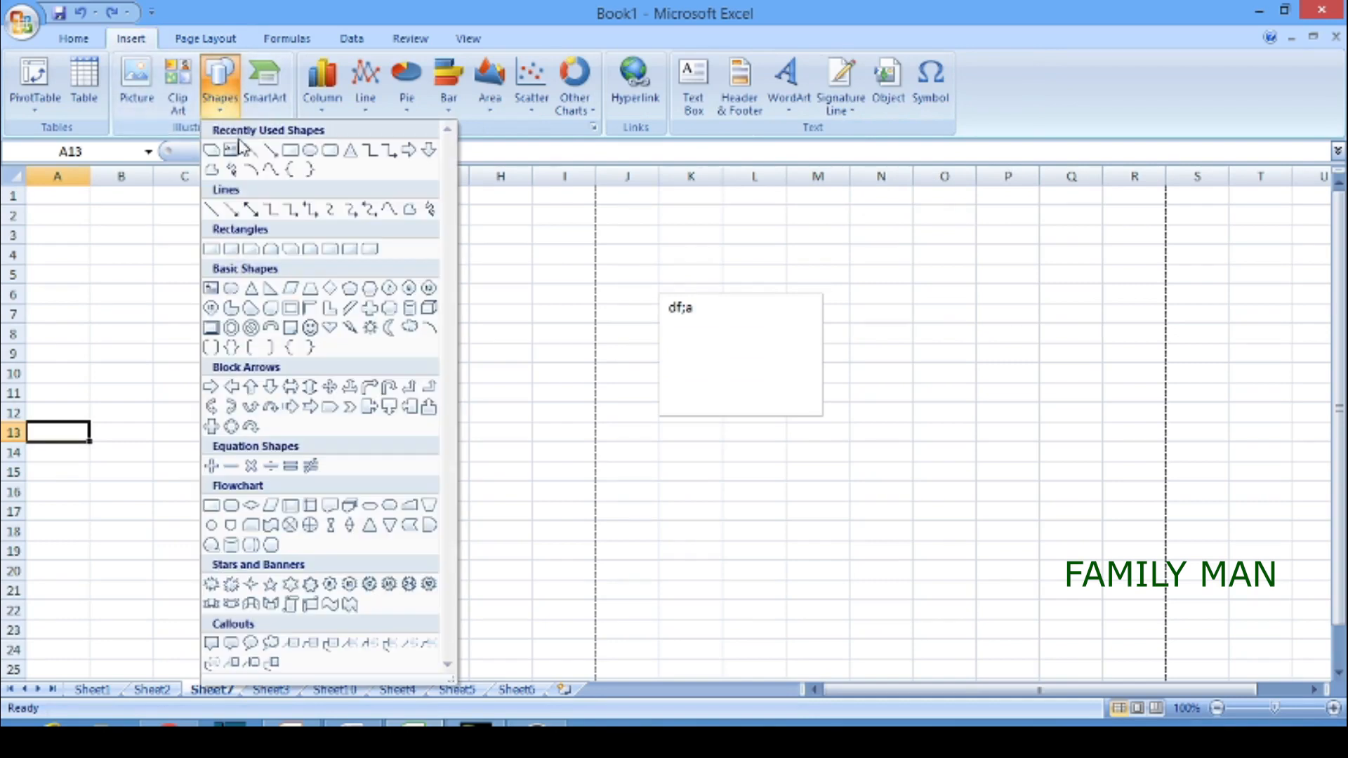
click(290, 151)
drag(295, 269, 471, 477)
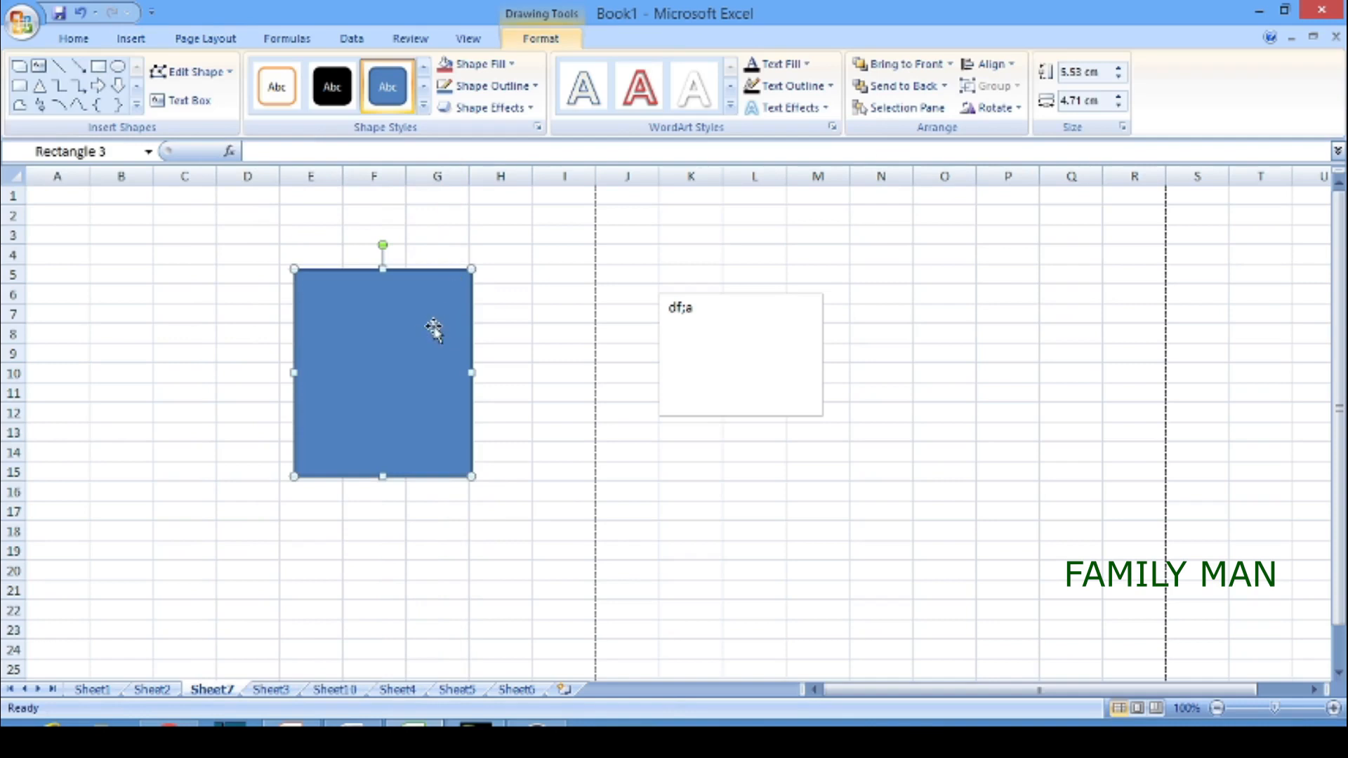
drag(440, 335, 542, 330)
Step: Fill the original rectangle with red, and bring it in front of the blue copy
click(374, 342)
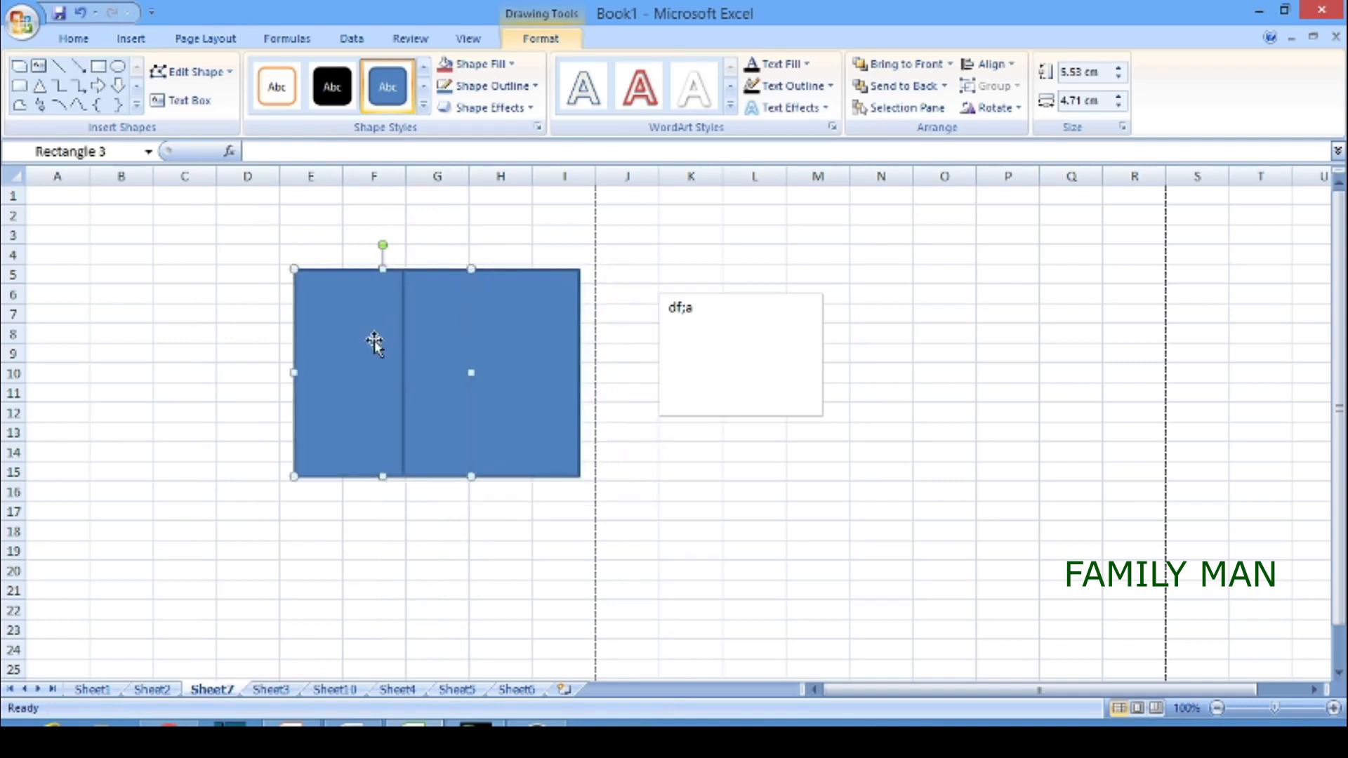
click(512, 65)
click(459, 236)
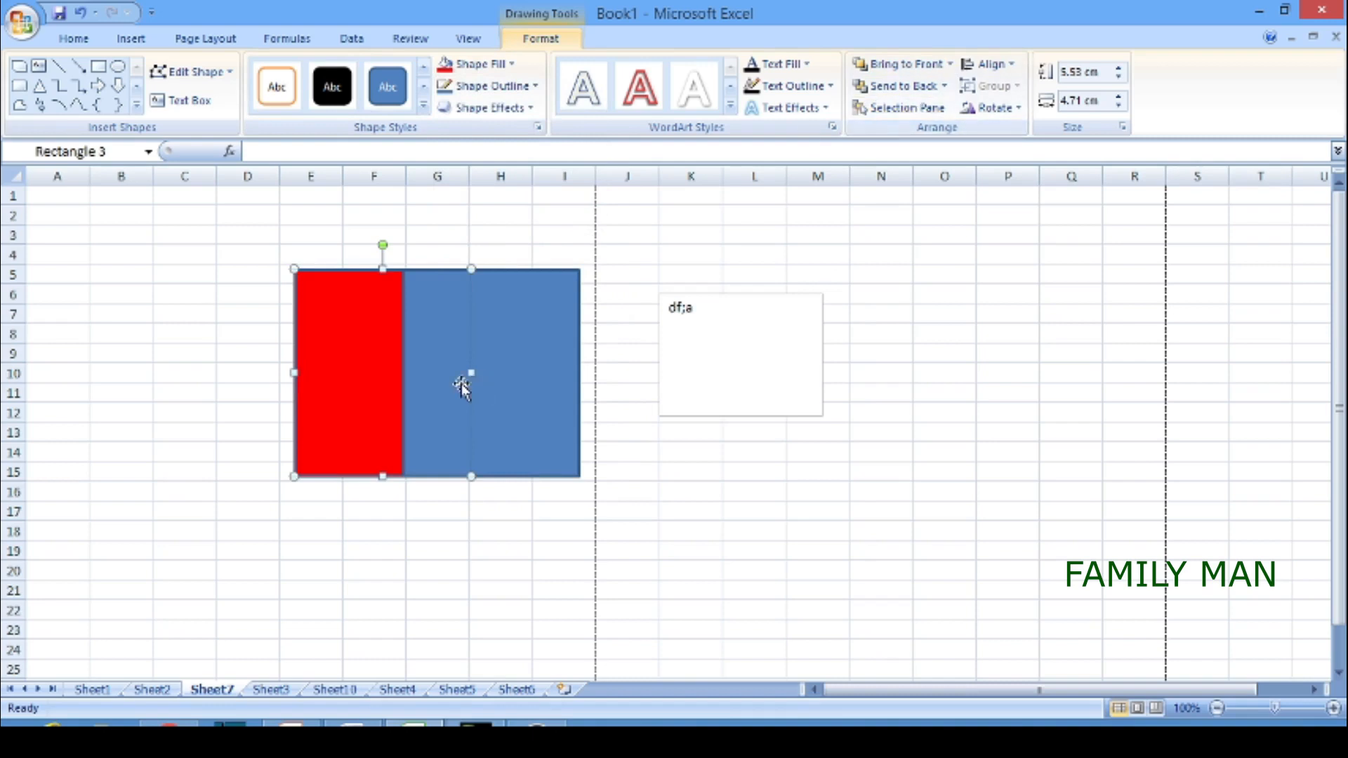
click(928, 68)
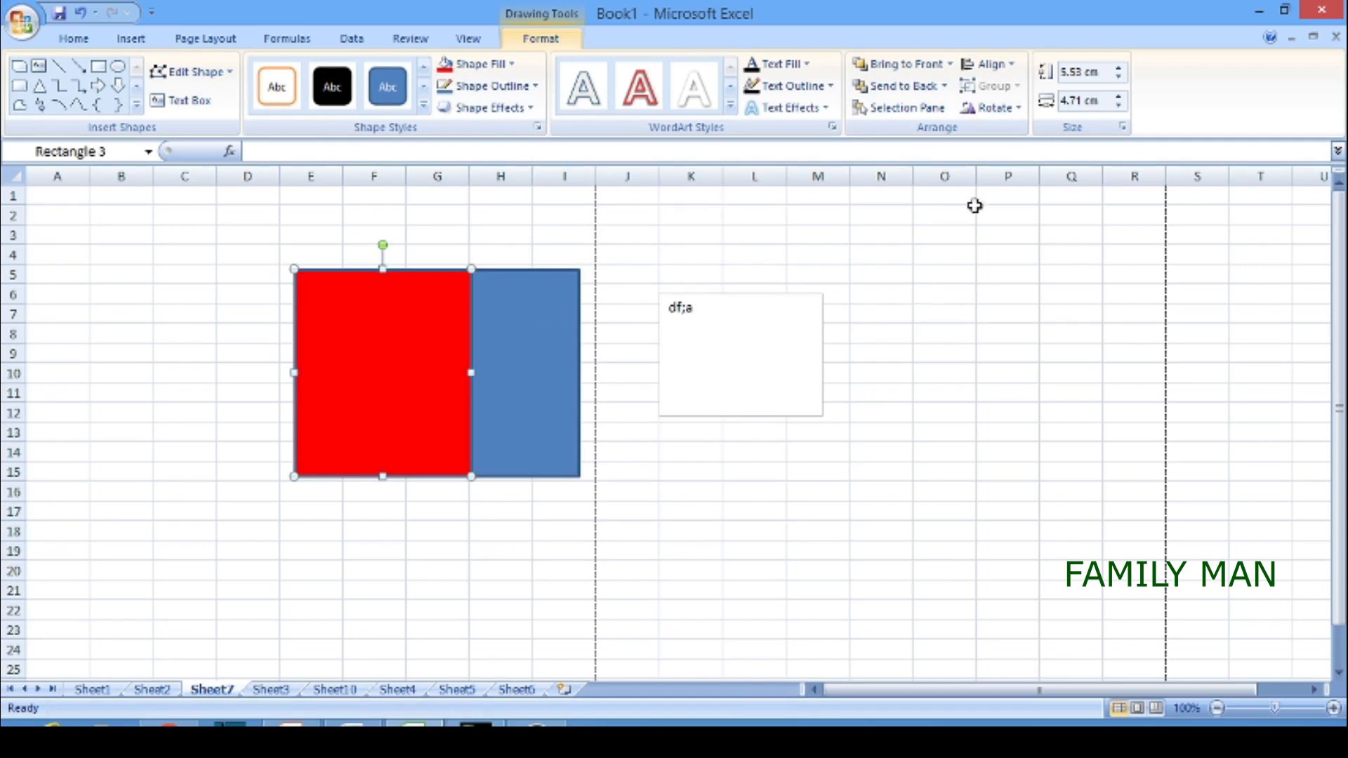
Step: Reduce the red rectangle's height to 4.3 cm
click(1120, 78)
click(1120, 78)
click(1120, 78)
click(1120, 78)
click(1120, 78)
click(1120, 78)
click(1120, 78)
click(1120, 78)
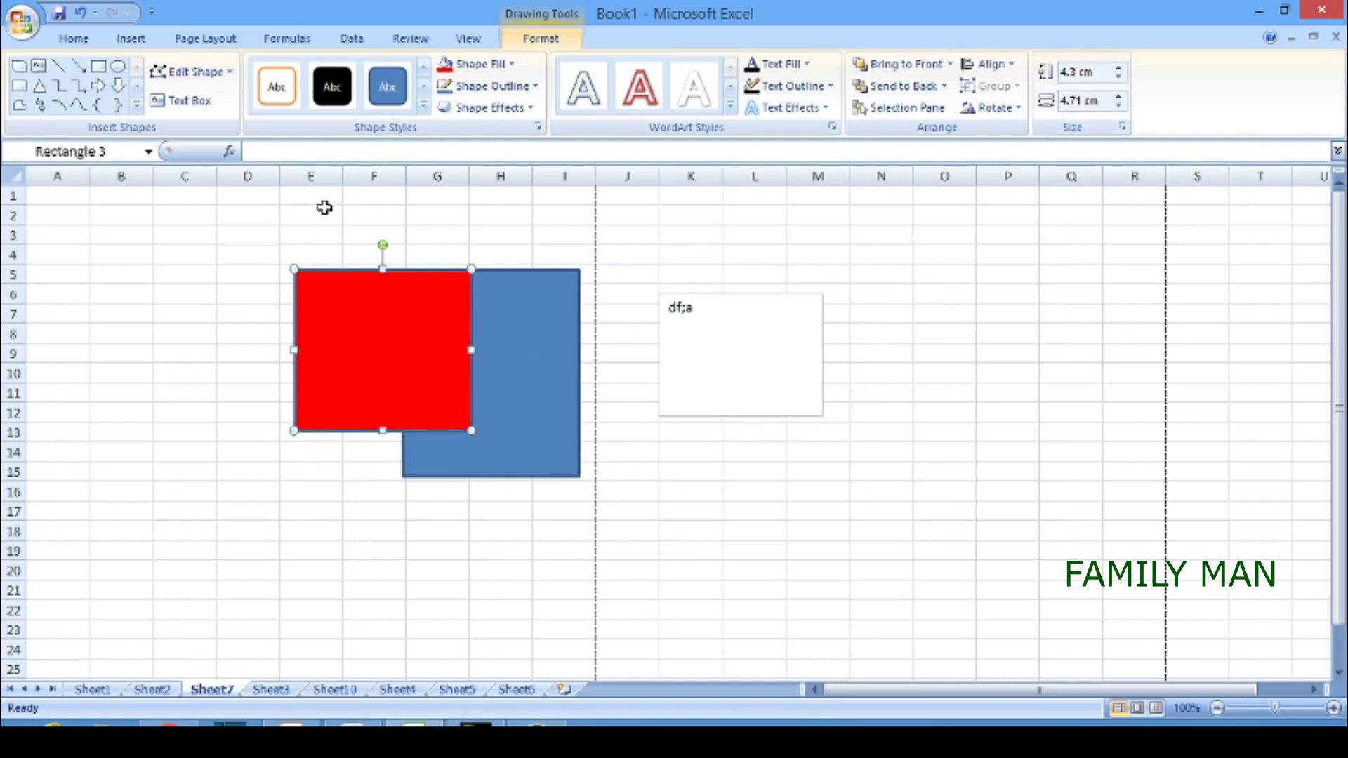
Step: Delete both the red and the blue rectangle from Sheet7, and display the formula commands
click(241, 47)
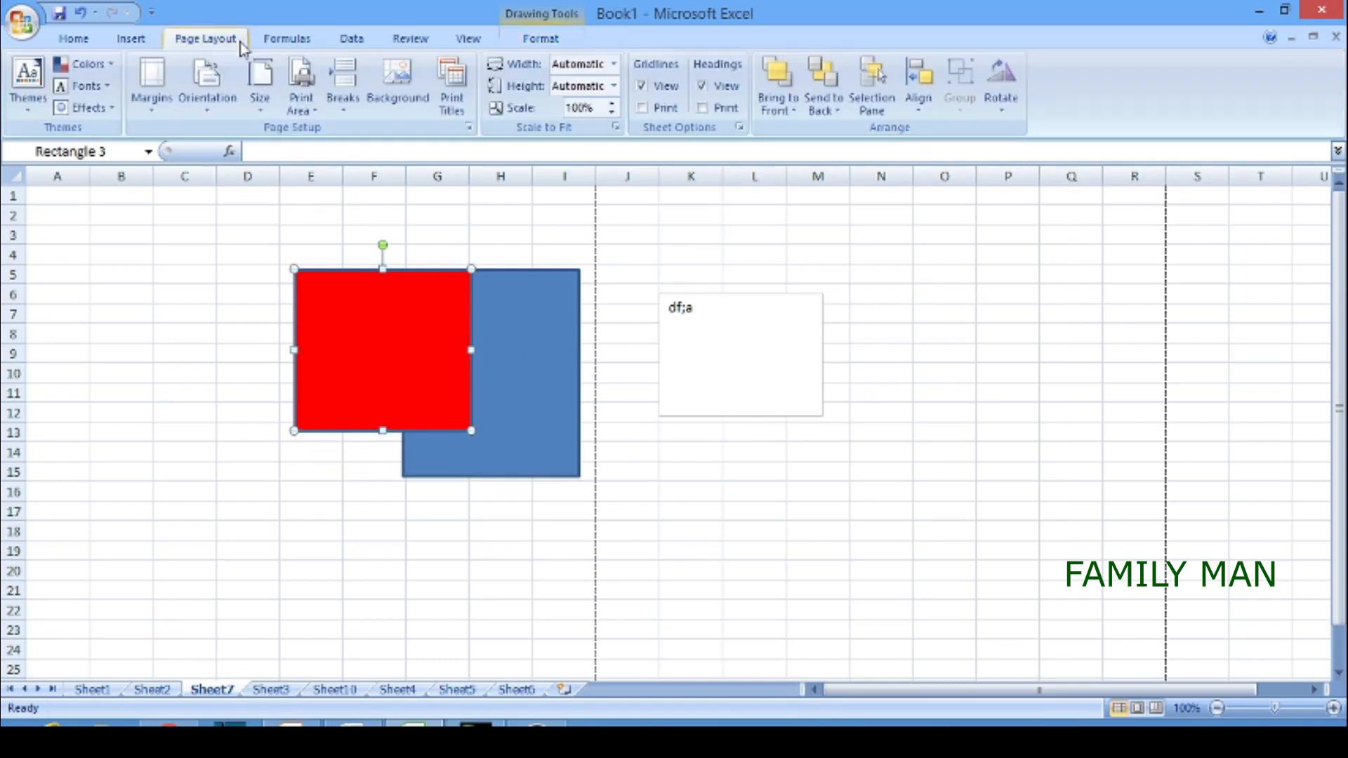
click(292, 44)
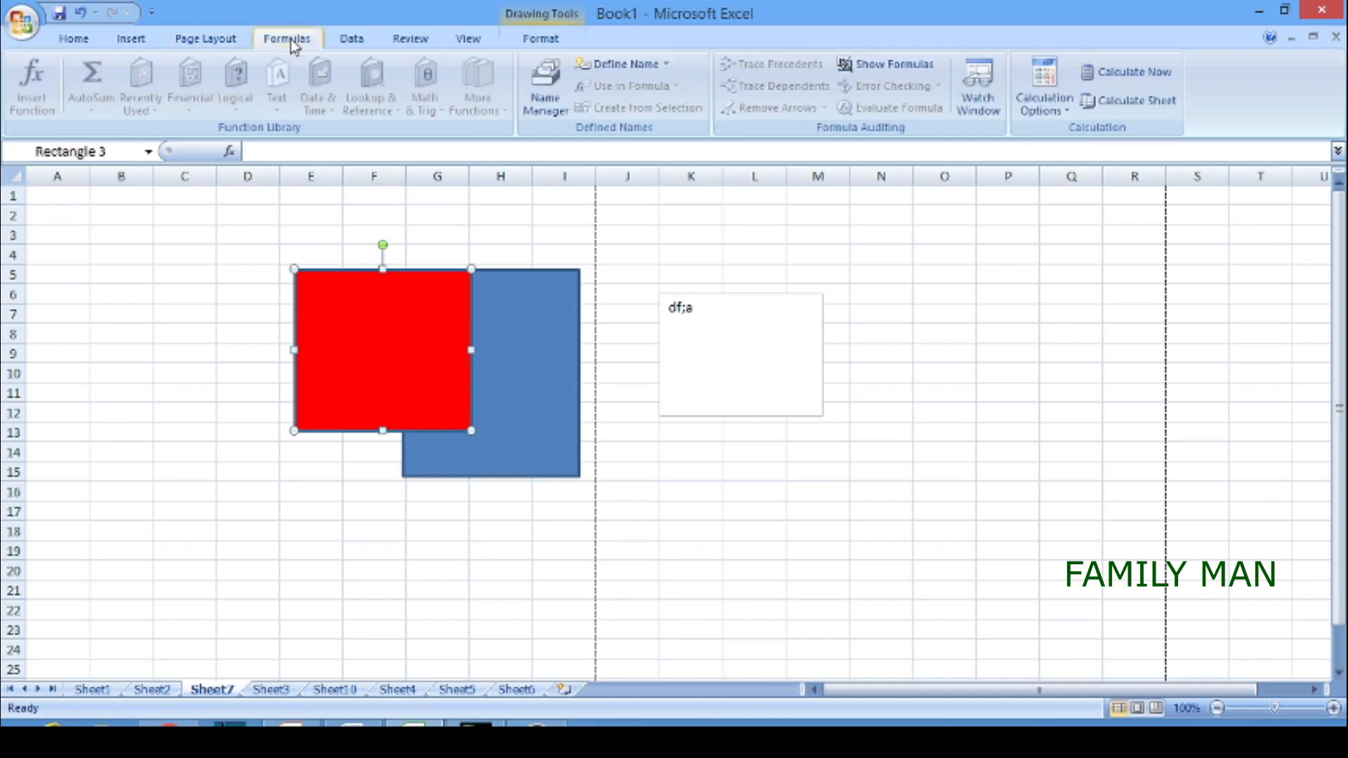
key(Delete)
click(508, 343)
key(Delete)
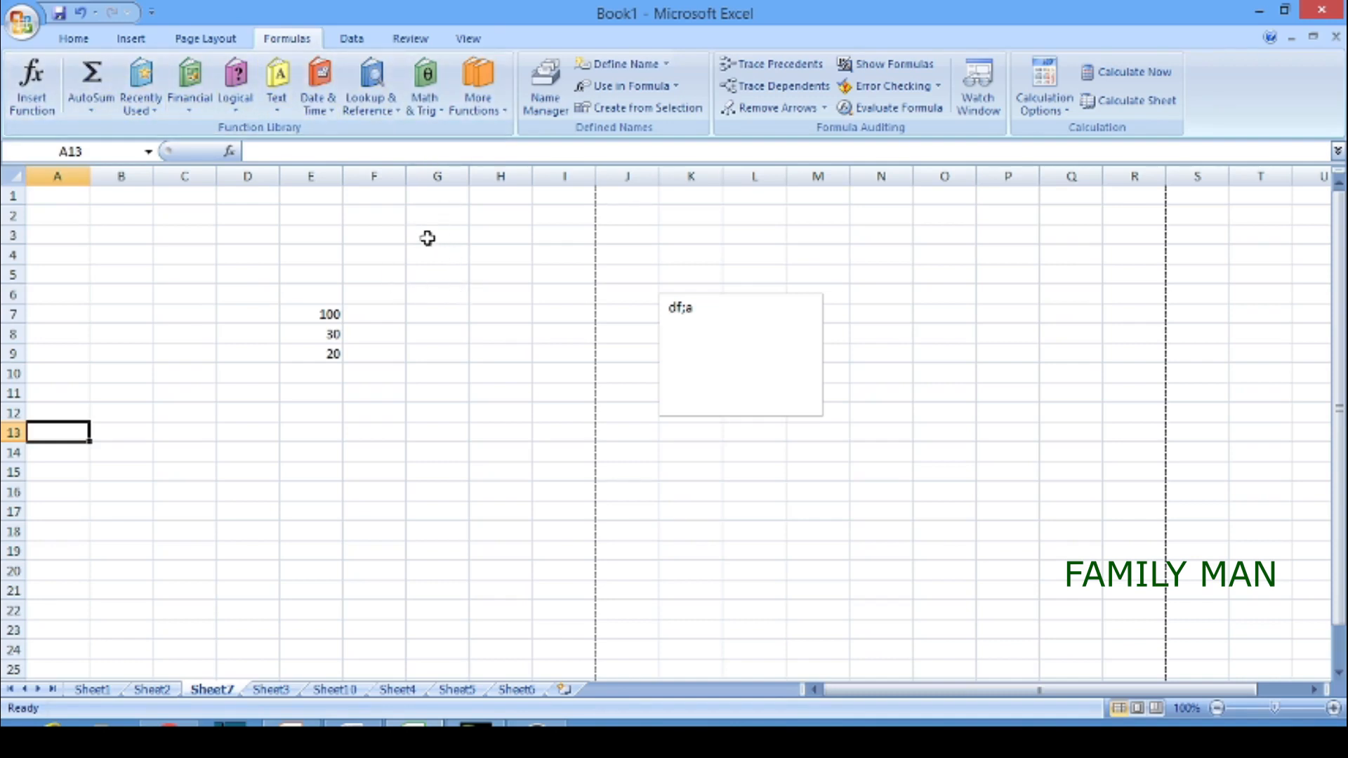
Step: Examine the functions offered by AutoSum without applying one
click(98, 99)
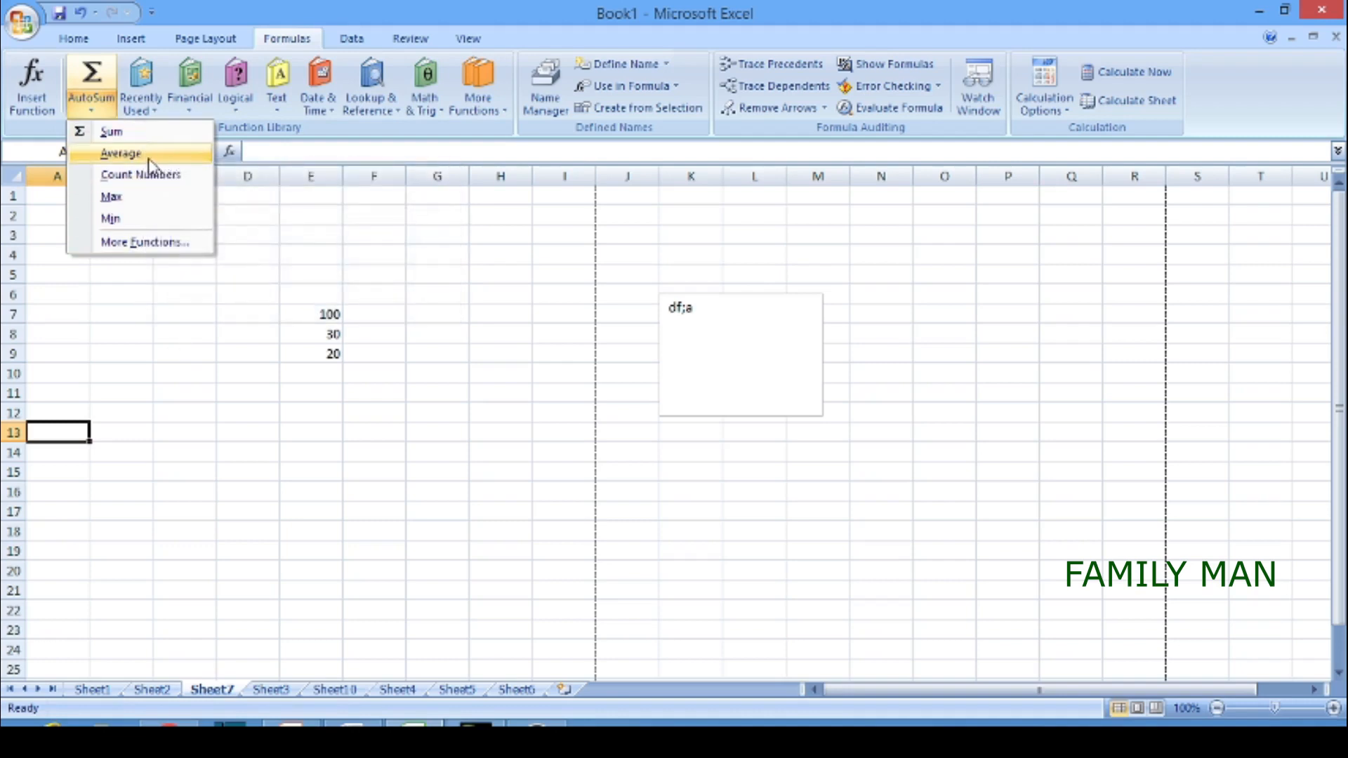
click(173, 338)
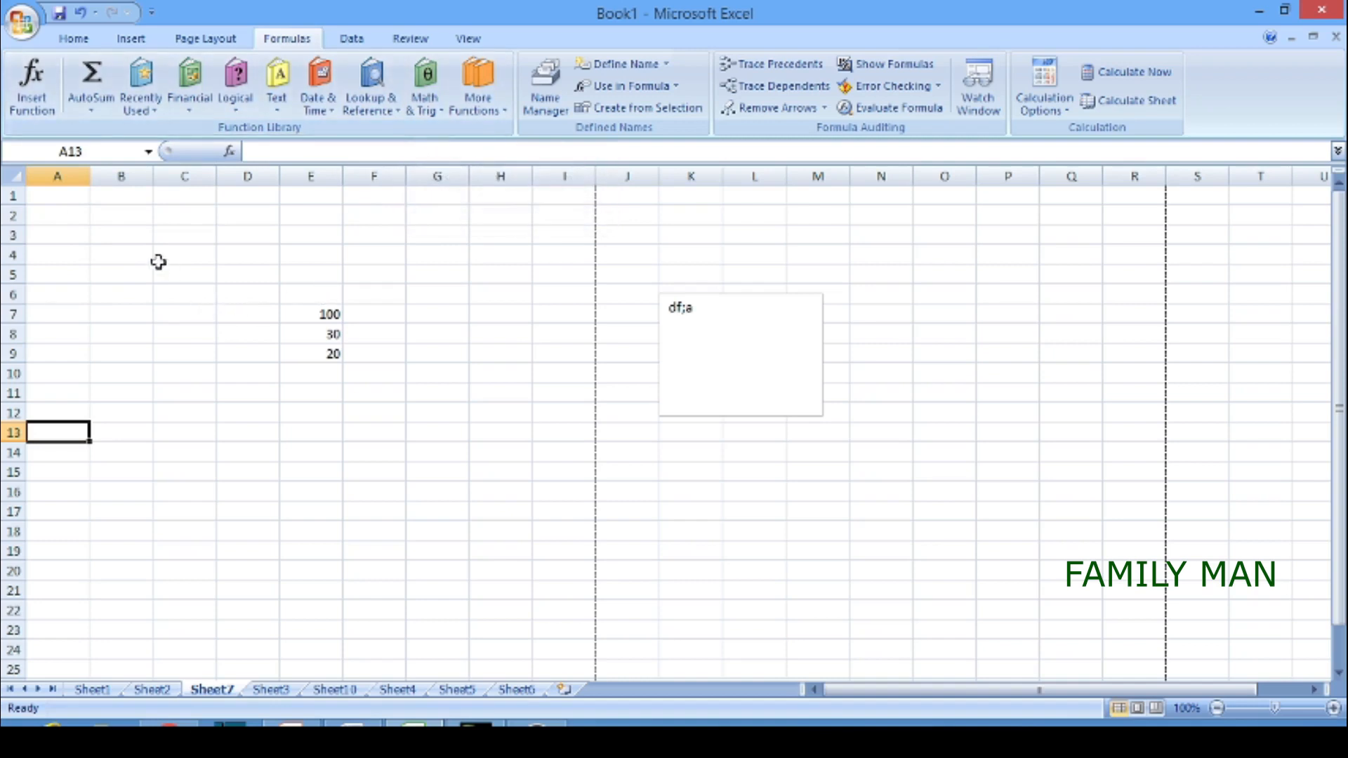
click(93, 115)
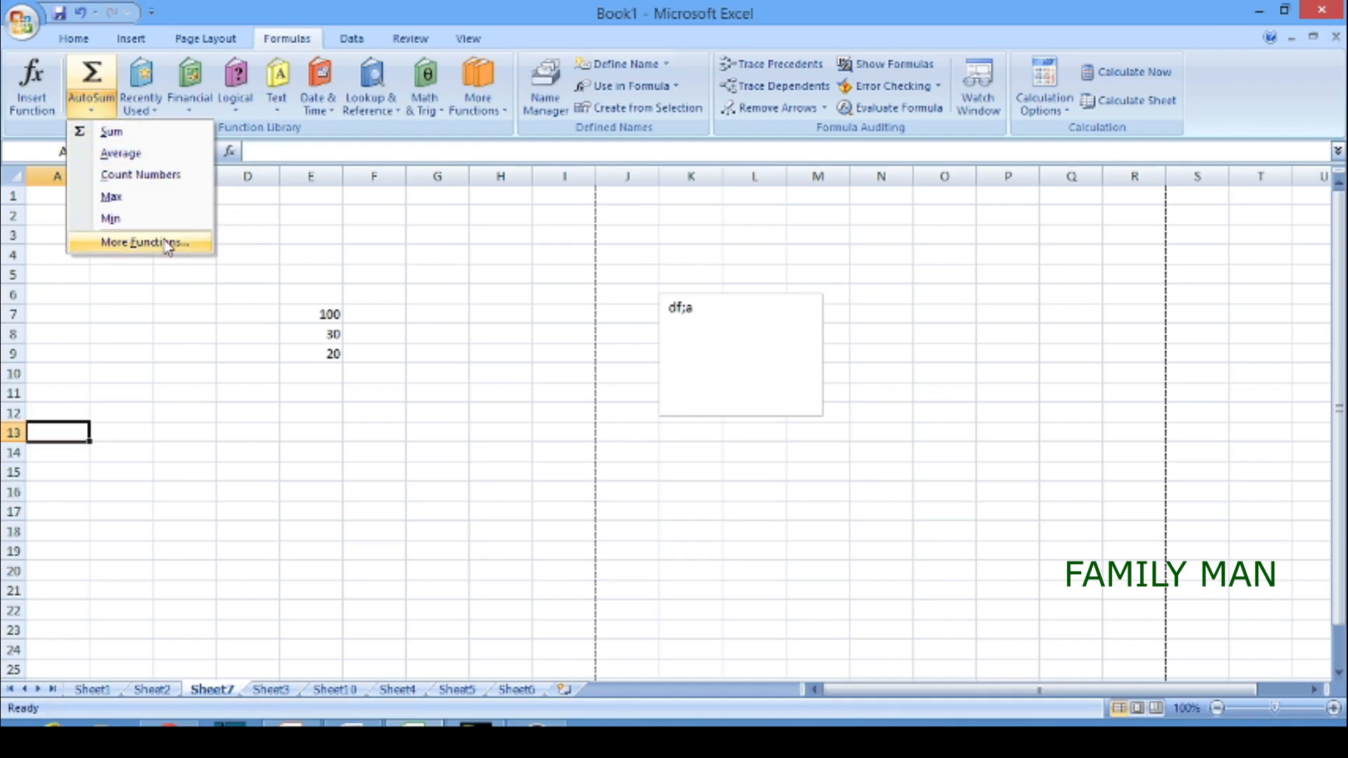
click(209, 331)
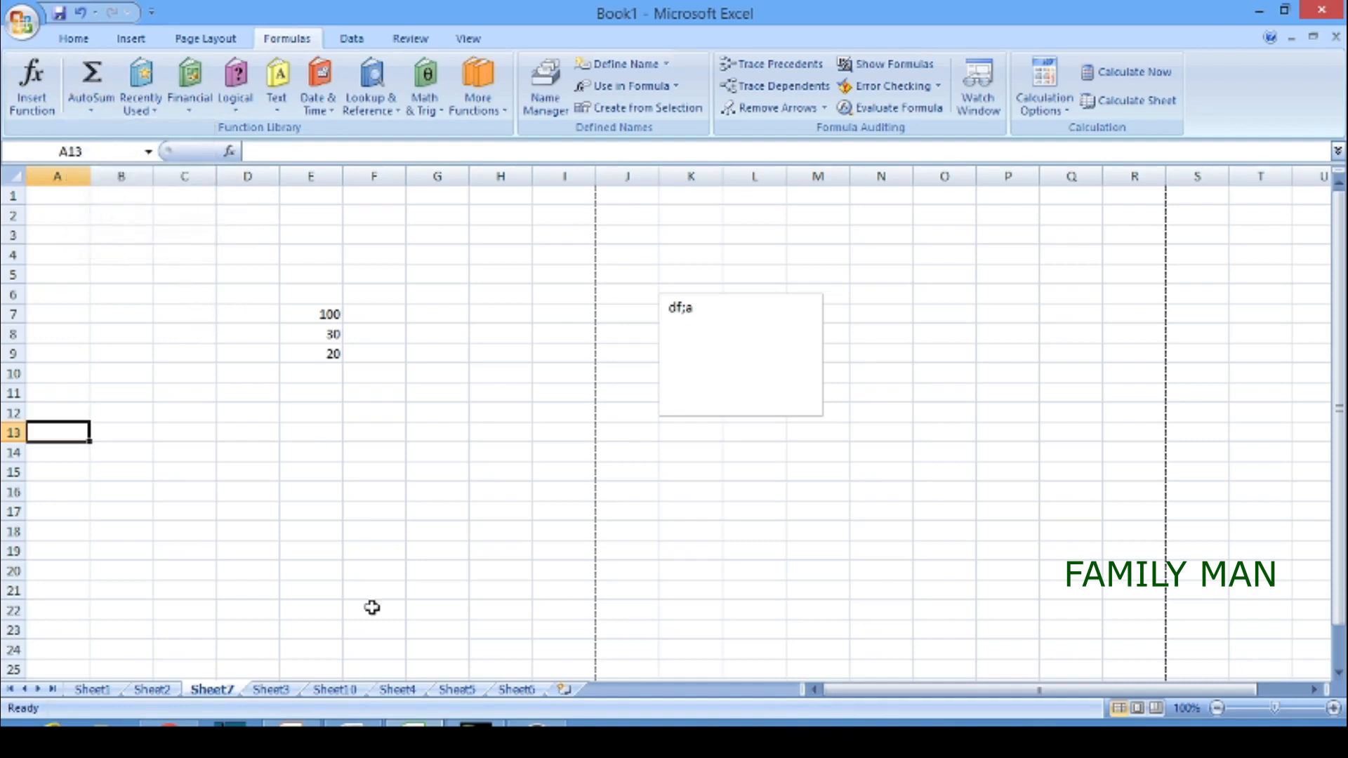
Step: Go to Sheet6 and clear the existing totals in D6:D11
click(288, 692)
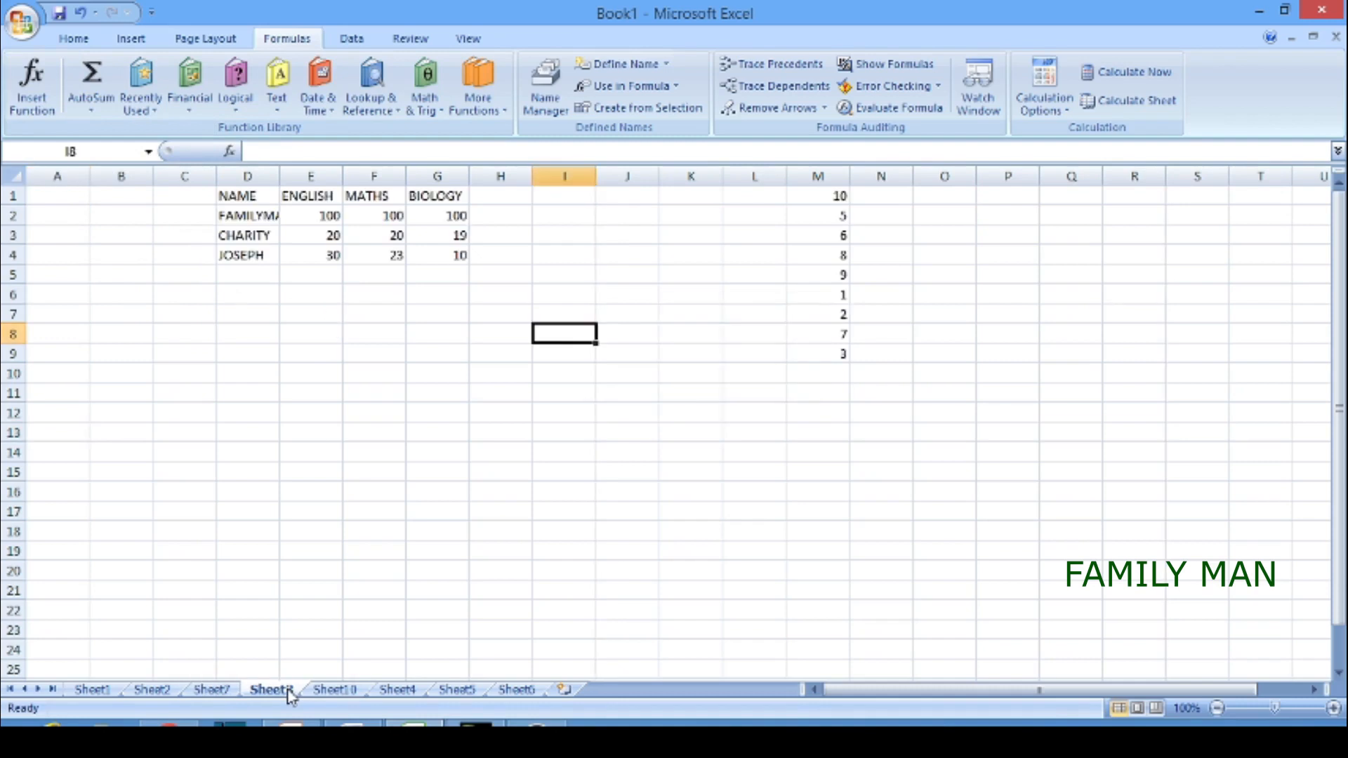
click(332, 691)
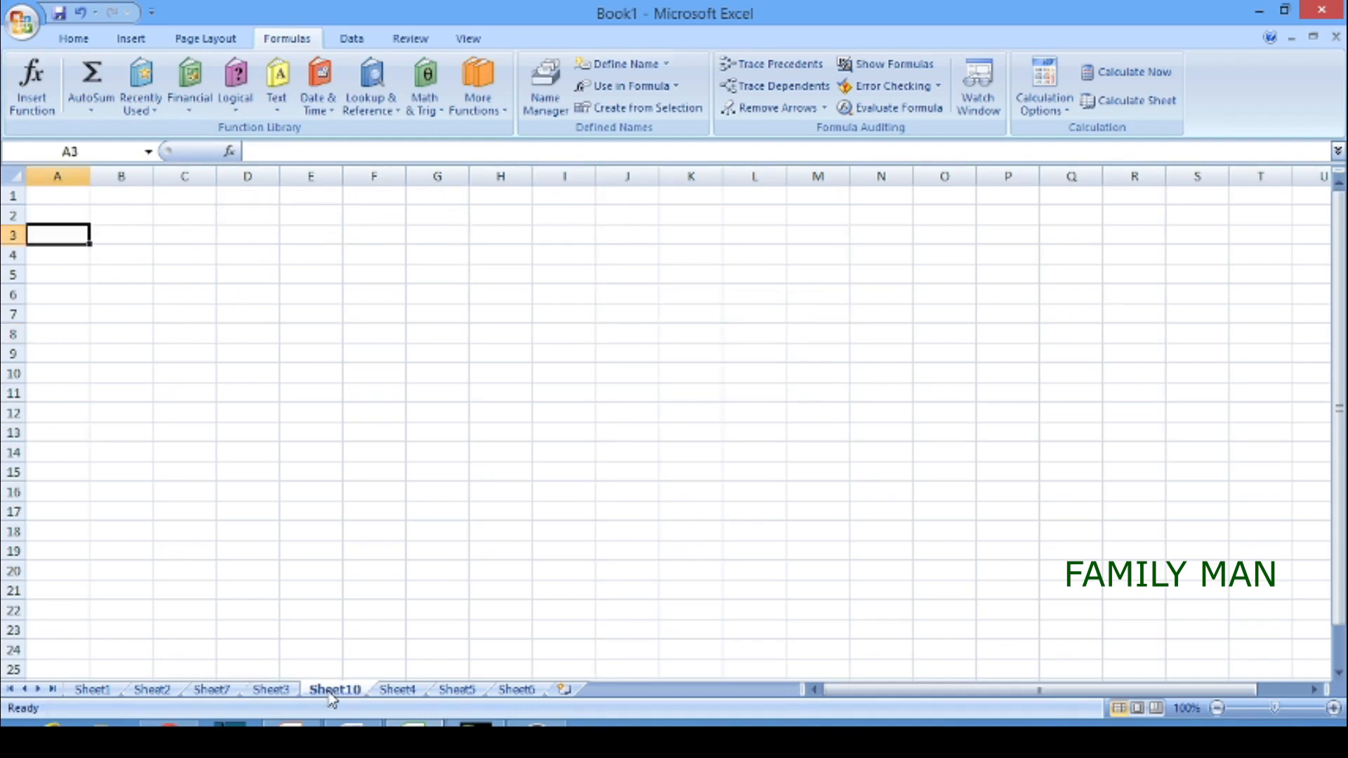
click(398, 693)
click(472, 692)
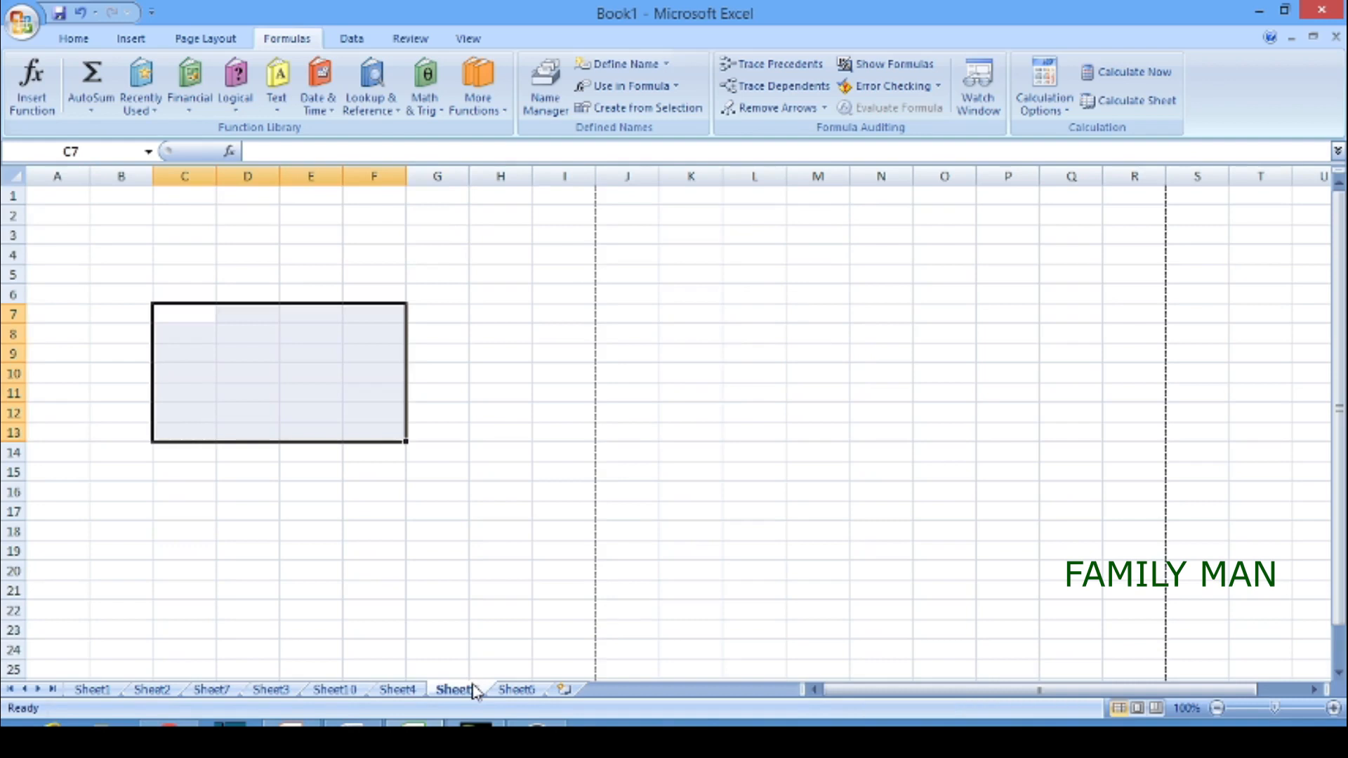
click(518, 694)
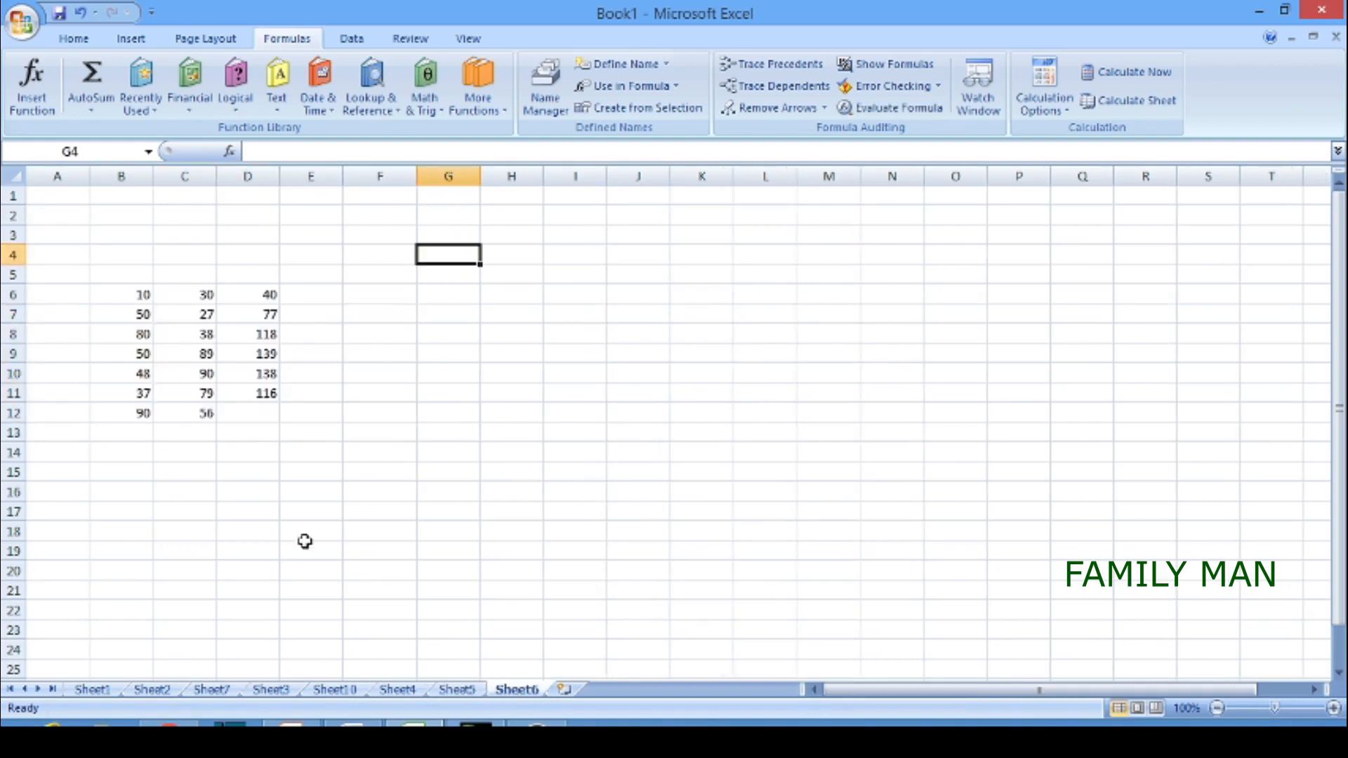
drag(272, 295, 275, 390)
key(Delete)
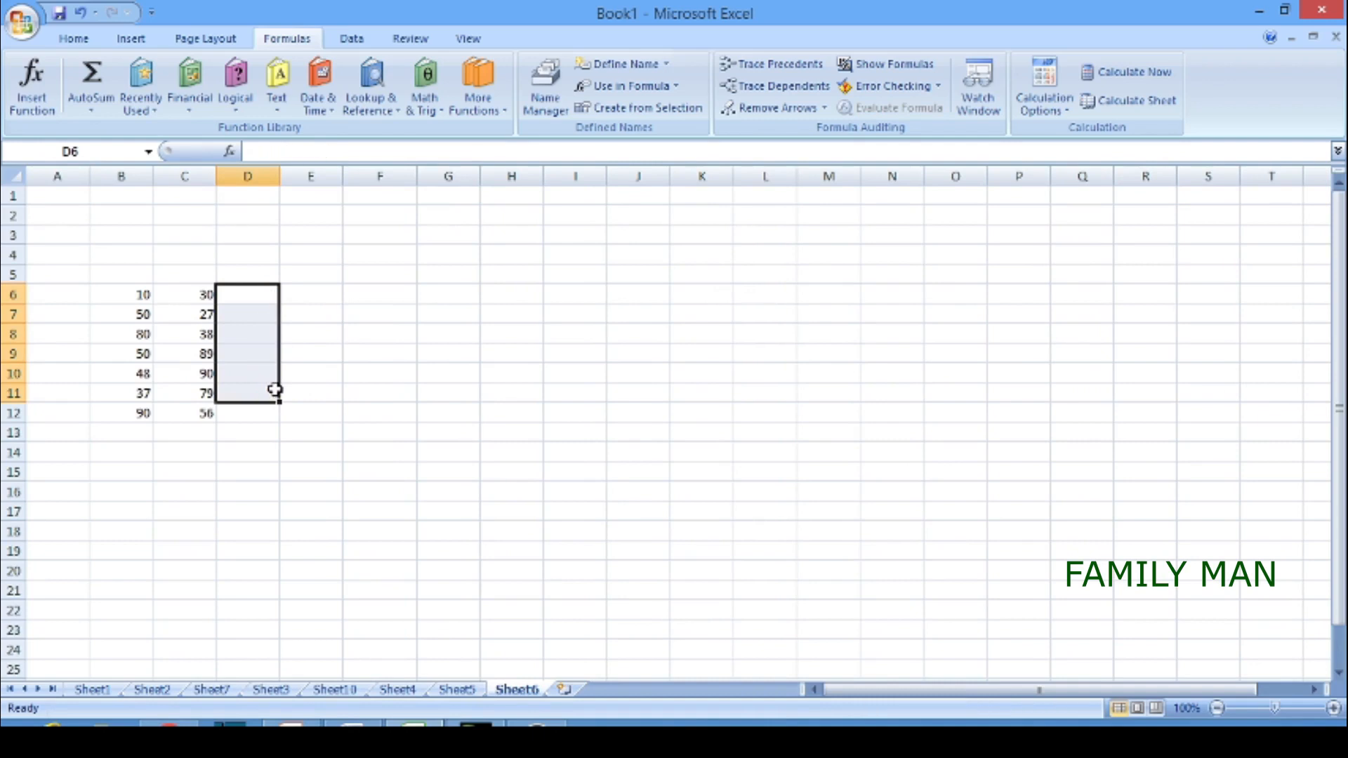
click(421, 291)
Step: Sum B6:C6 into D6 with AutoSum, and fill the formula down to D12
drag(142, 295, 180, 294)
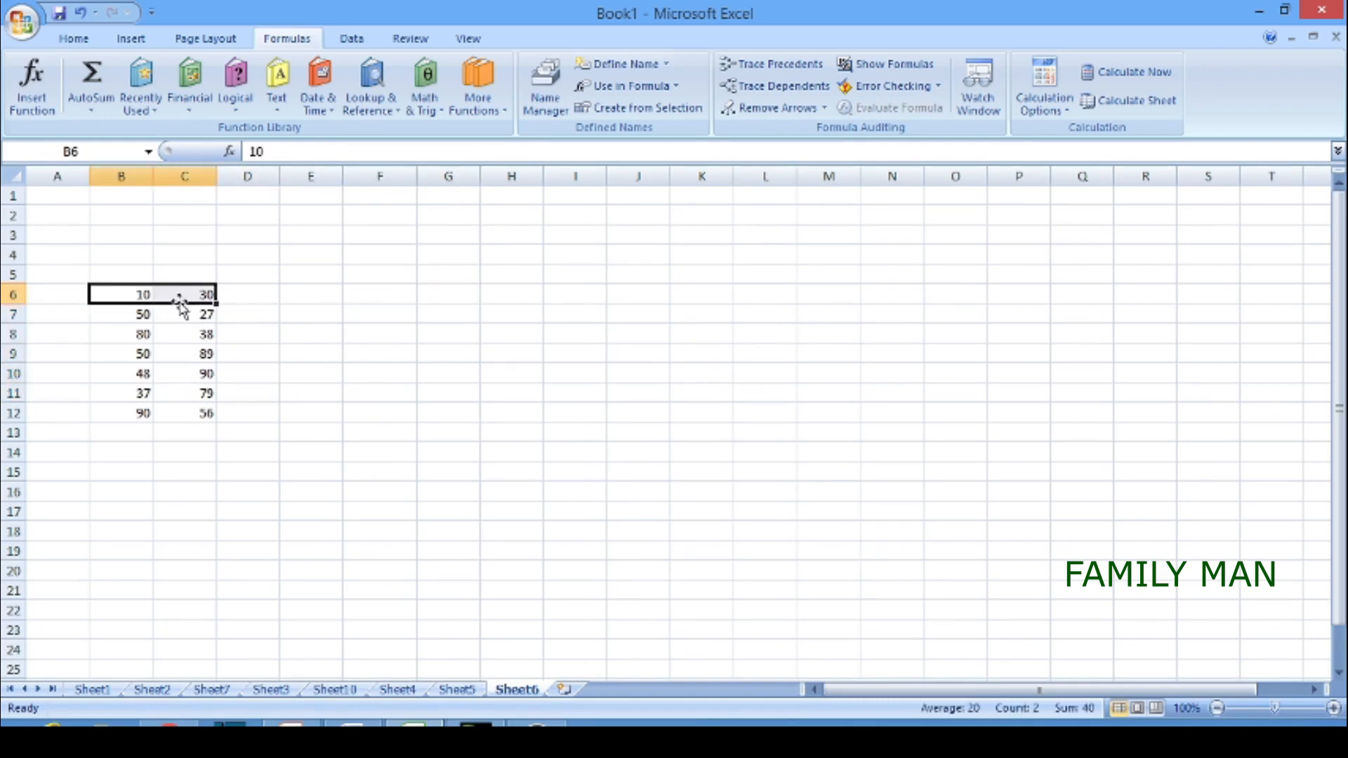
click(89, 106)
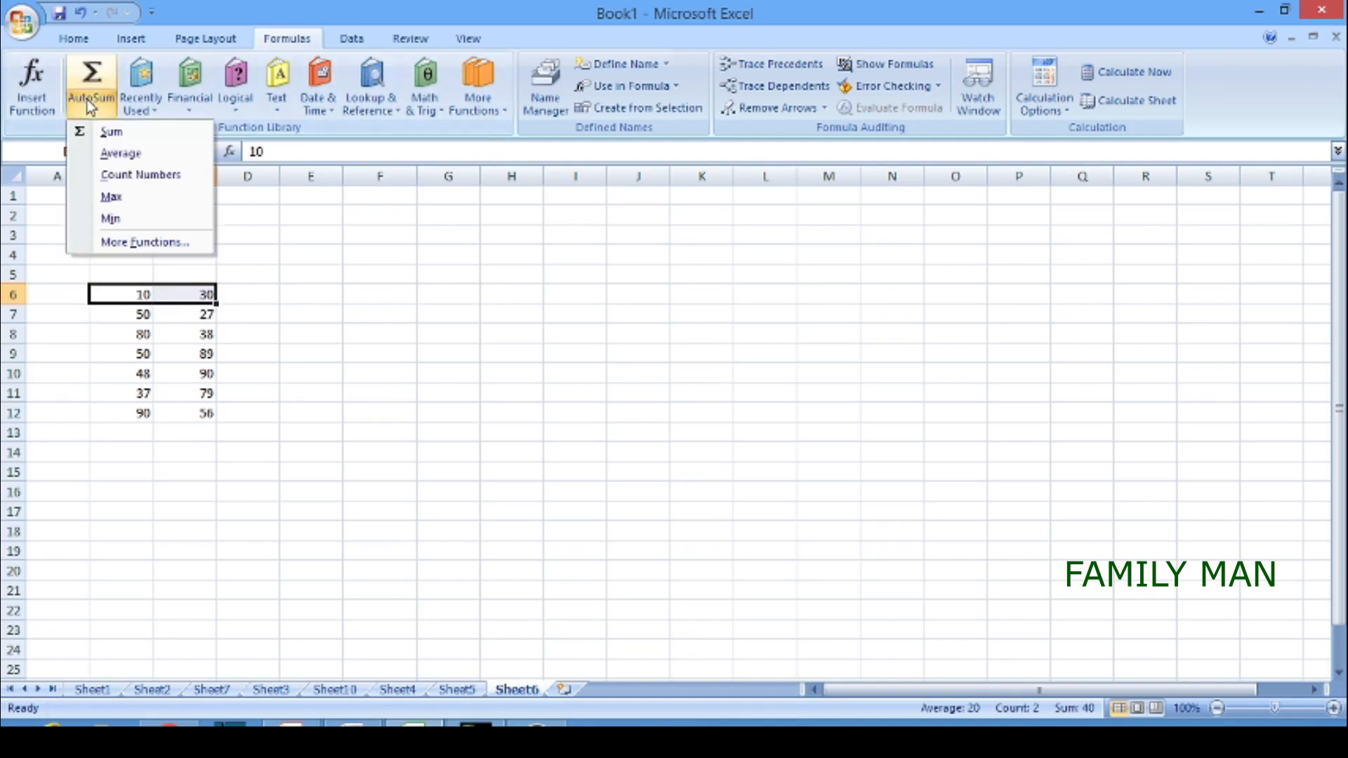
click(112, 132)
click(357, 350)
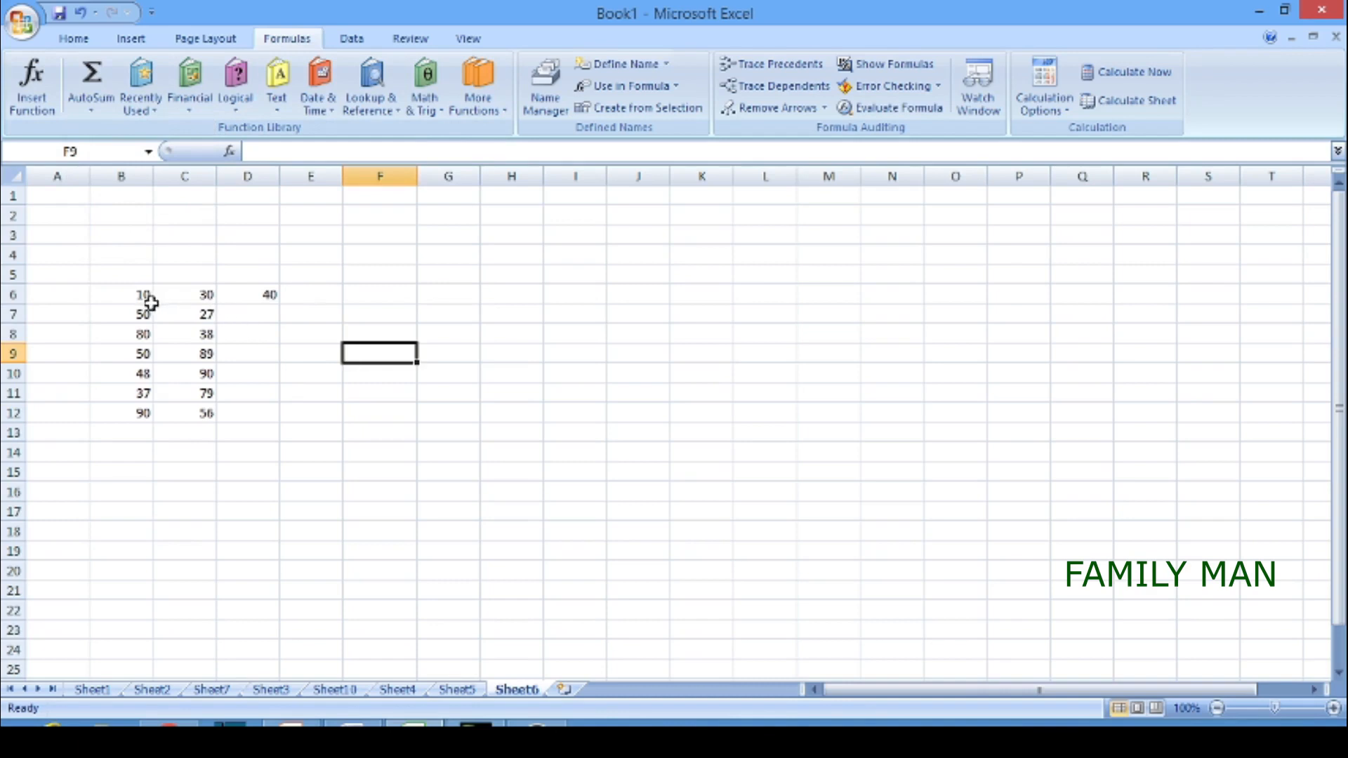
click(252, 299)
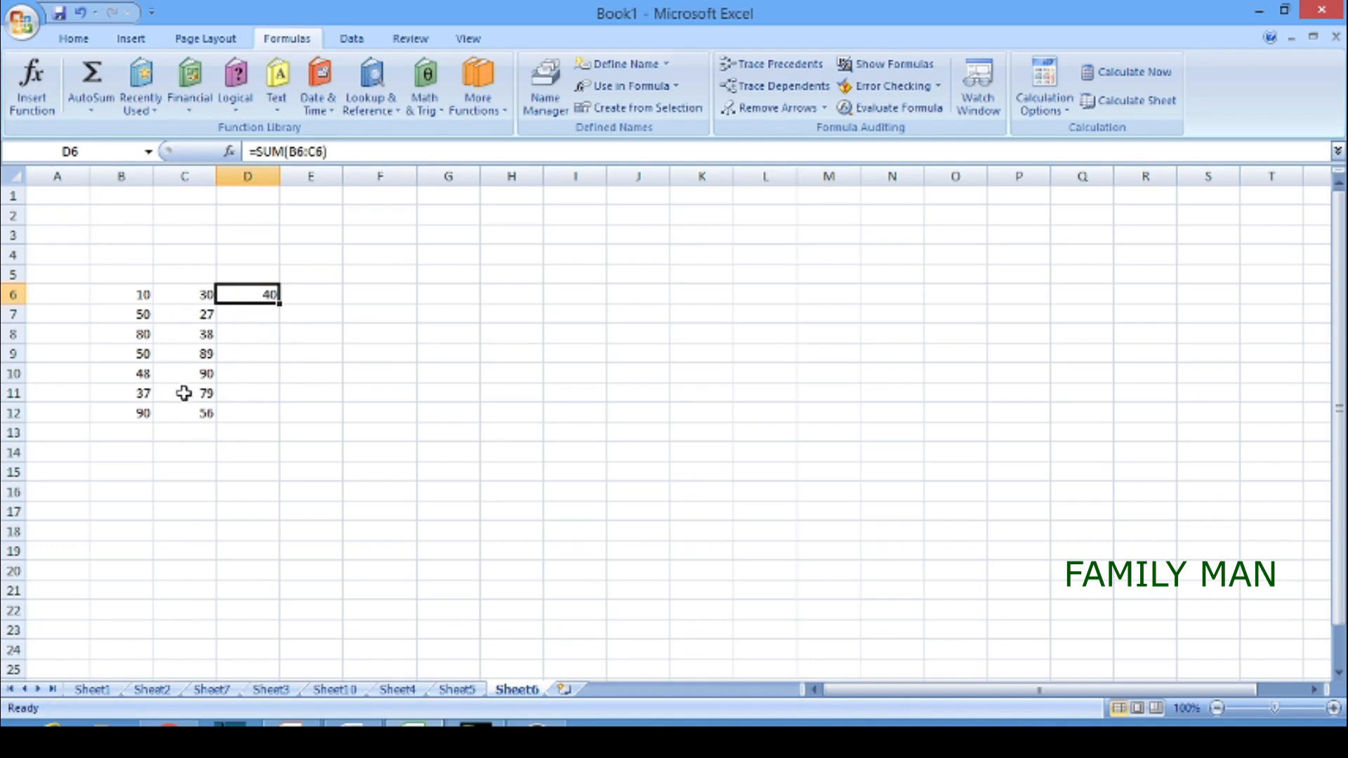
drag(280, 305, 278, 419)
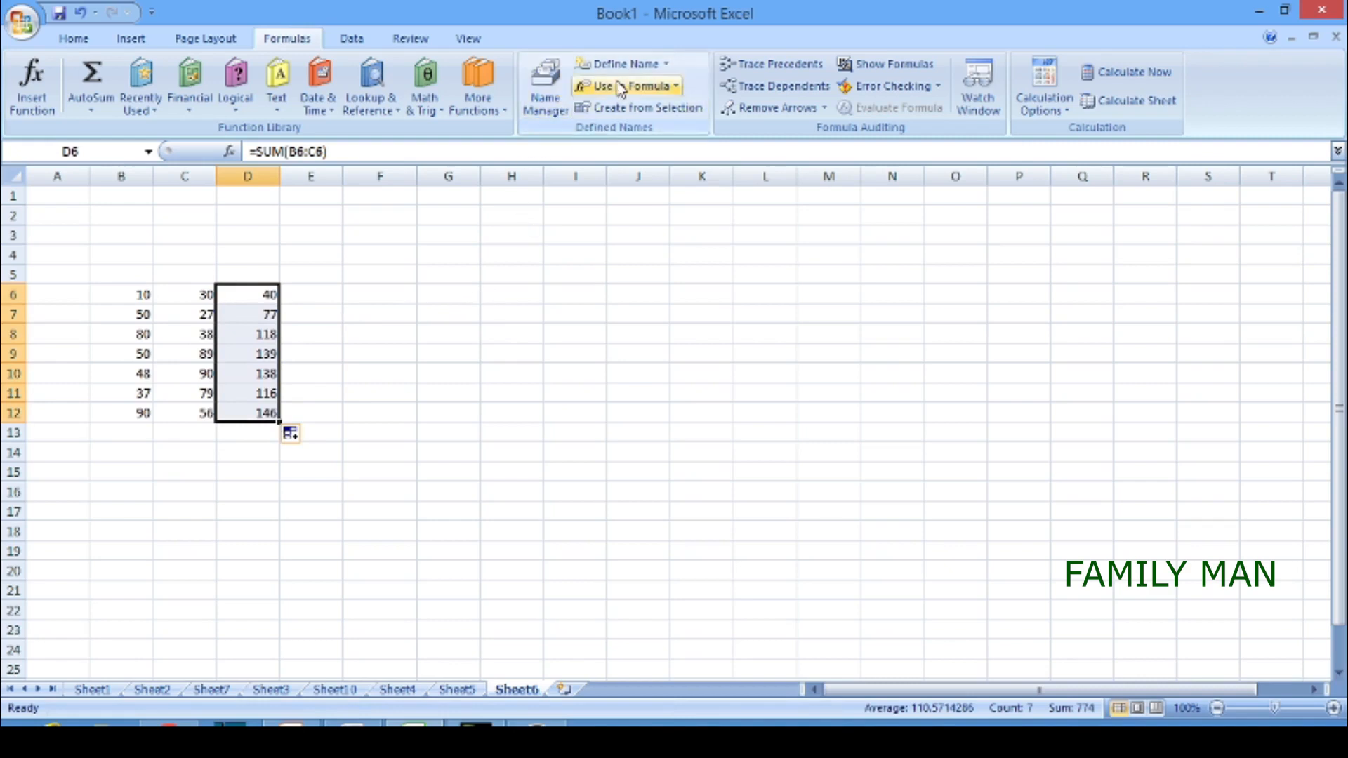
Step: Define the workbook-scope name "family" for cell G9 on Sheet6
click(453, 350)
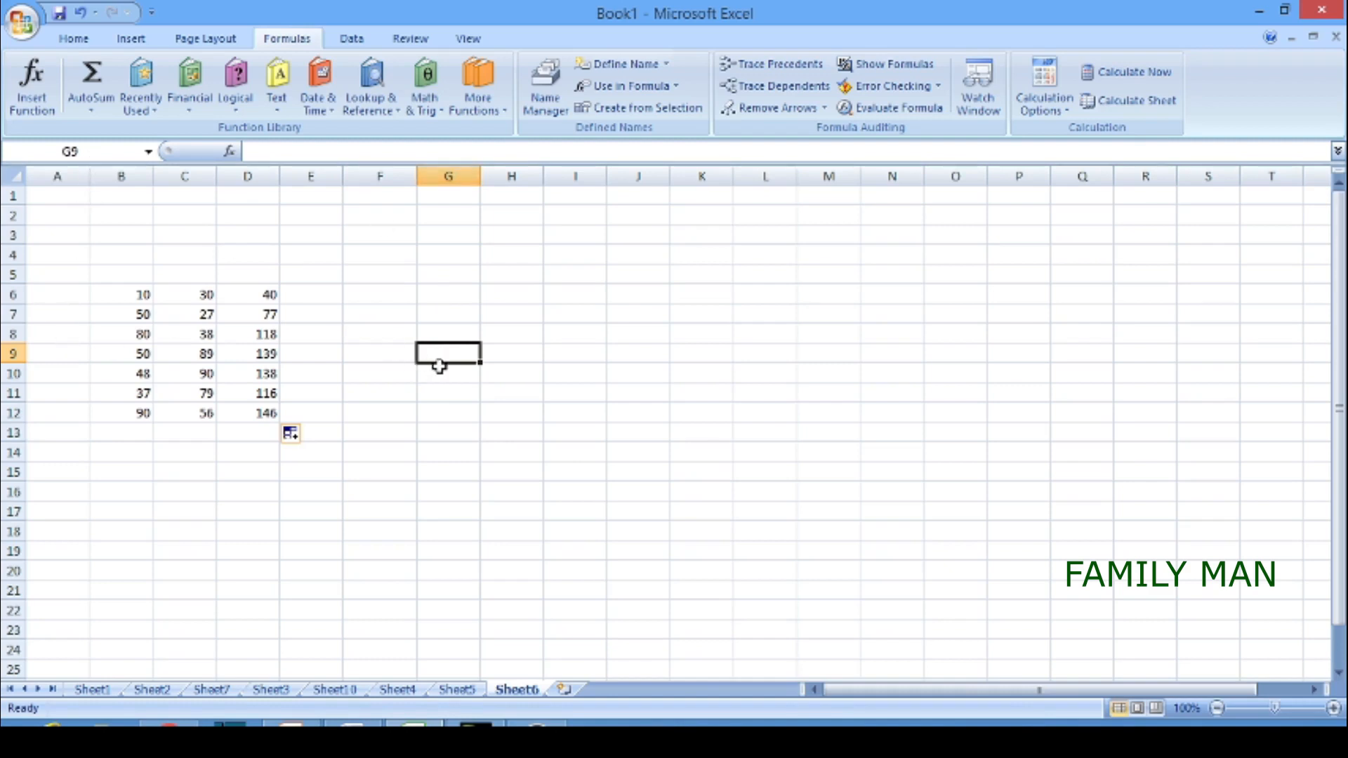
click(643, 64)
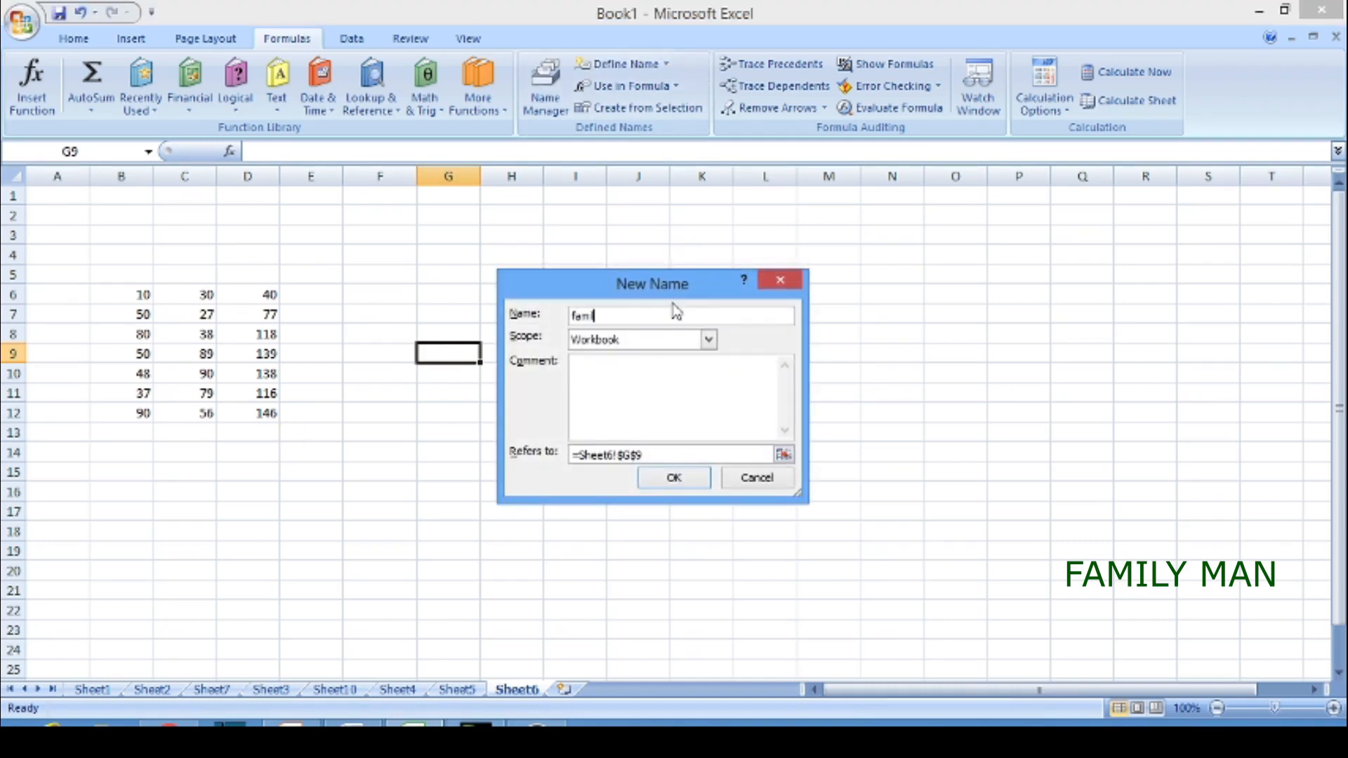
click(681, 479)
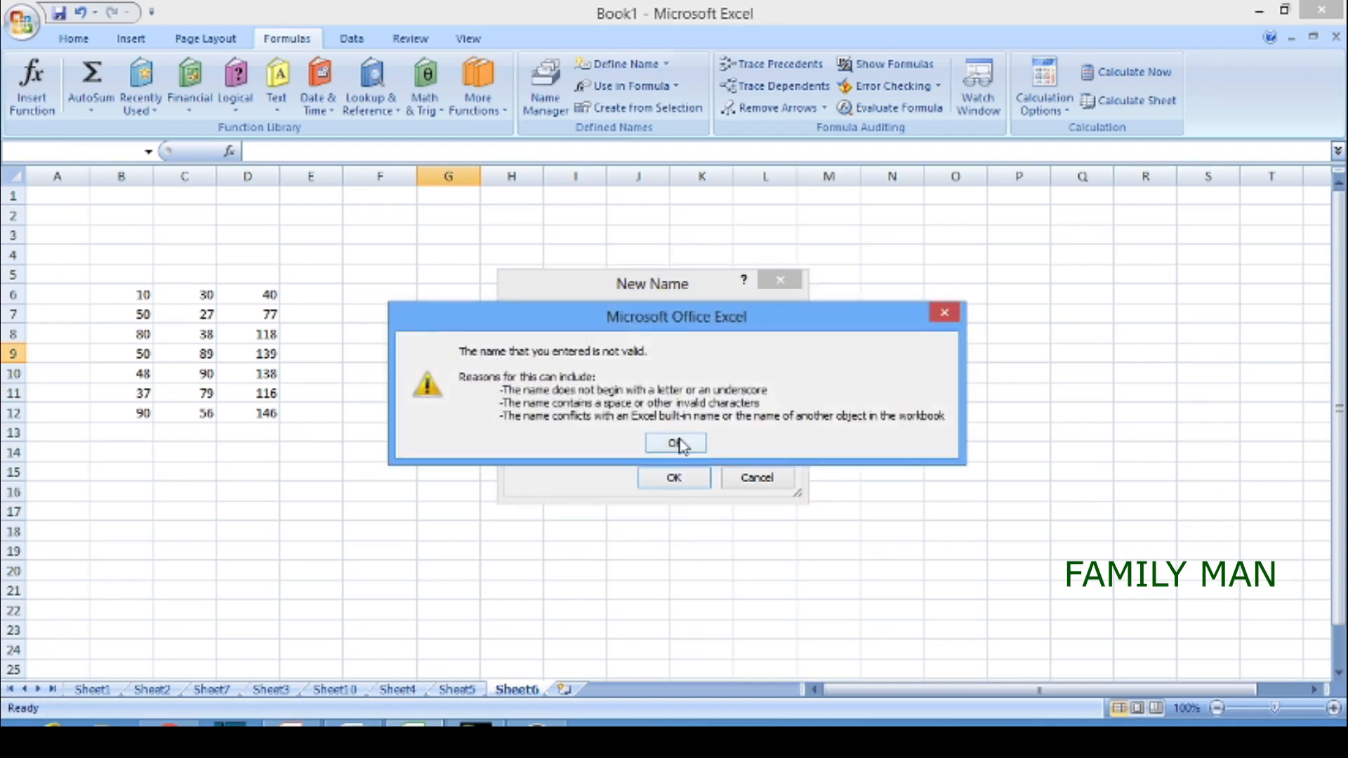
click(677, 441)
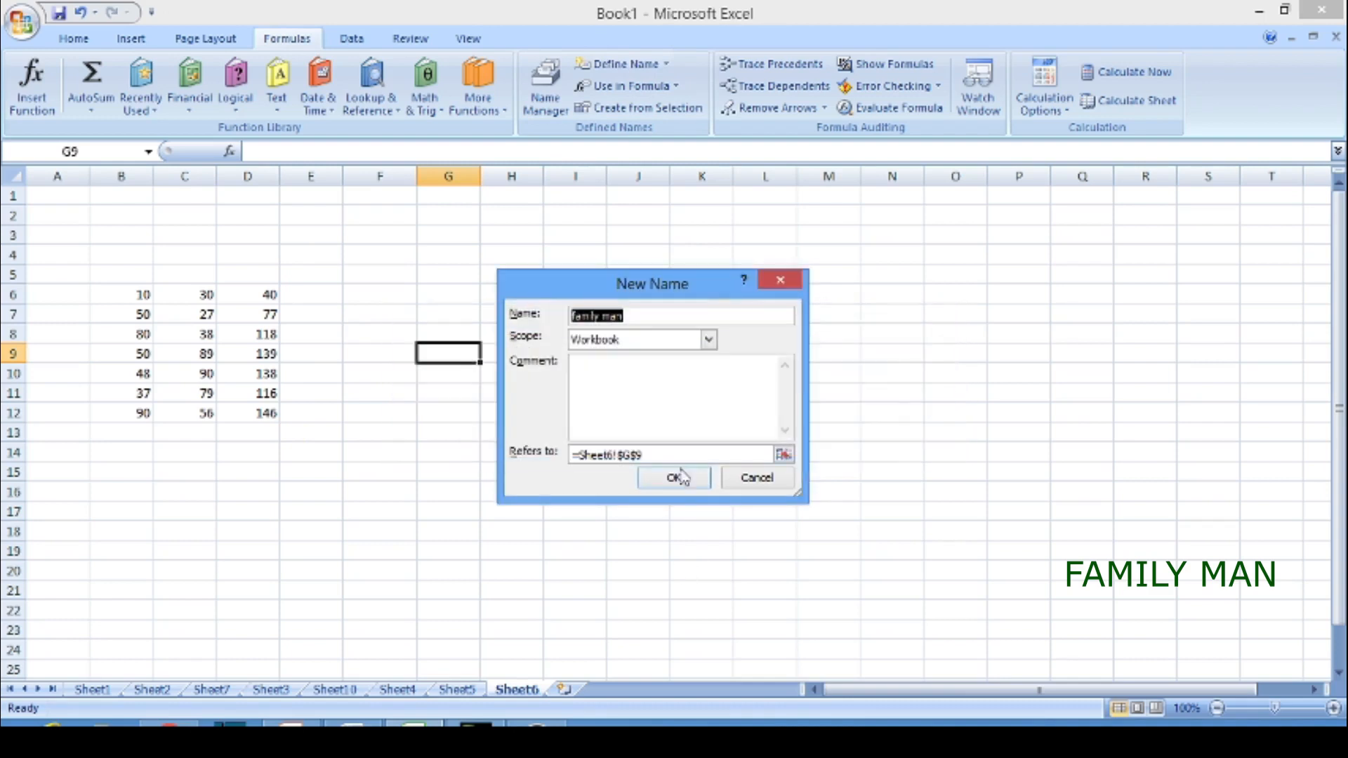
click(661, 319)
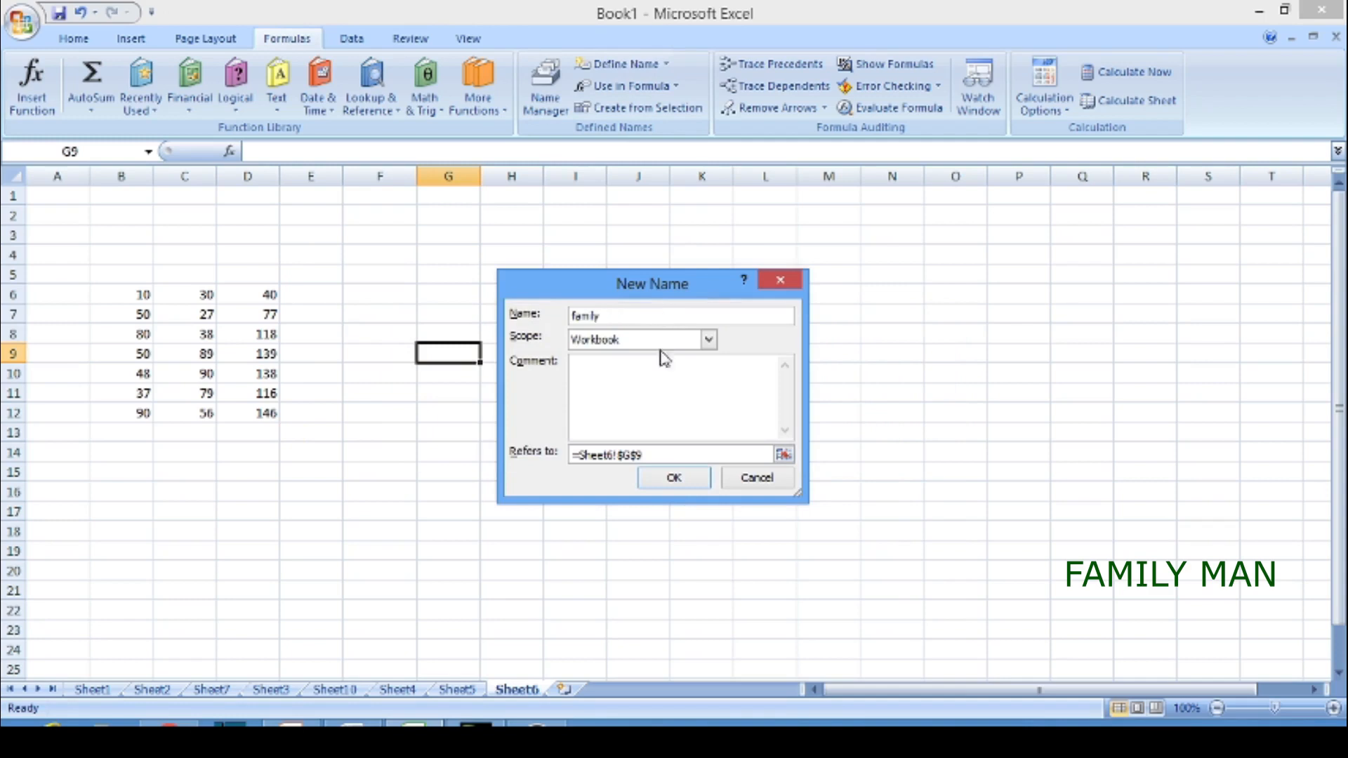
click(674, 479)
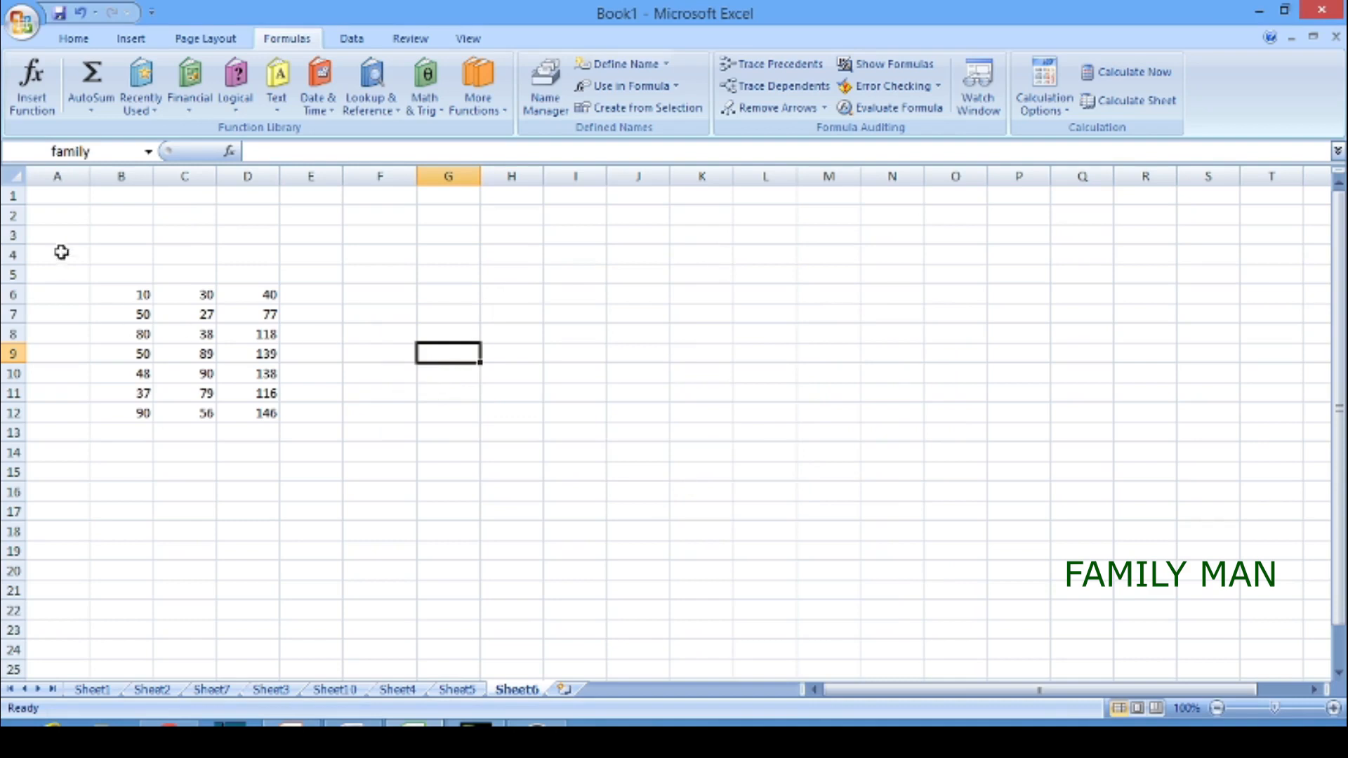
Step: Select F9 and G9 in turn to check G9's name, and view the defined names available for formulas
click(380, 358)
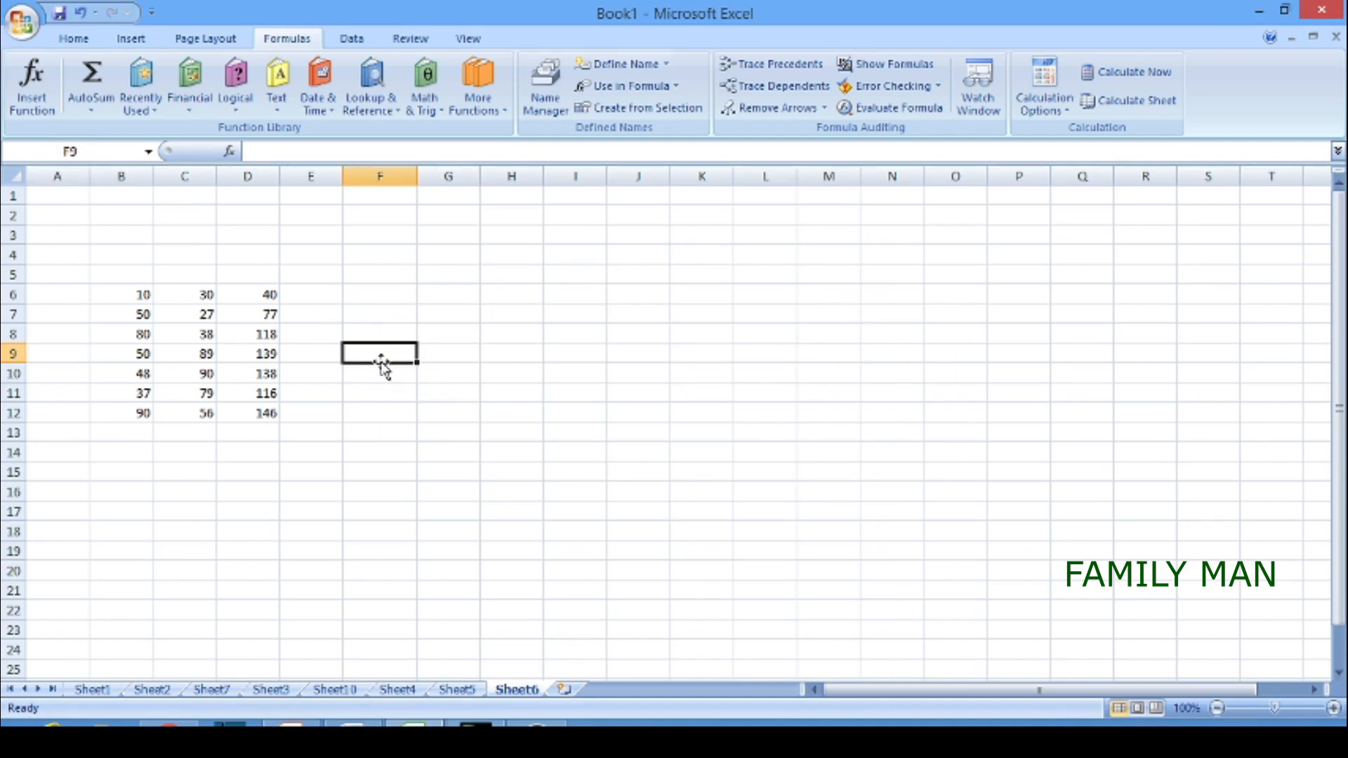
click(445, 355)
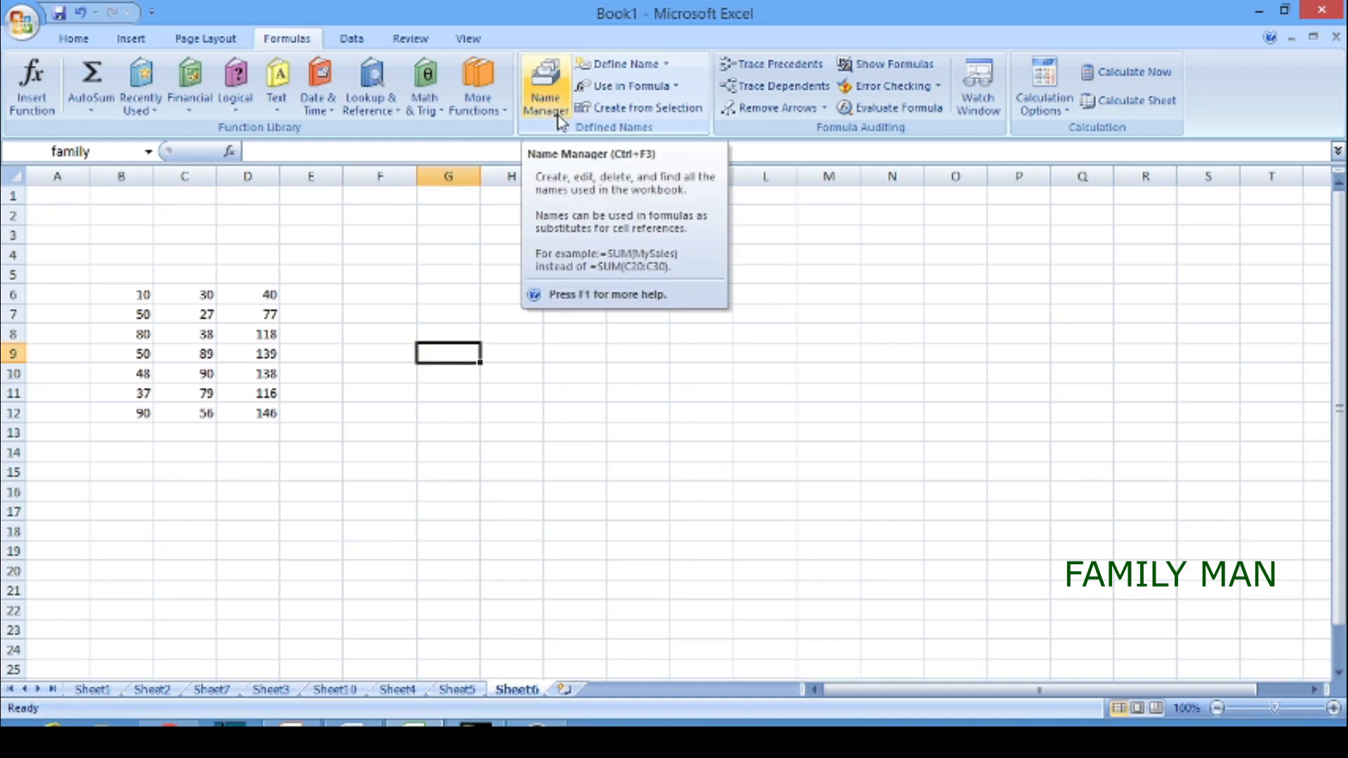
click(636, 90)
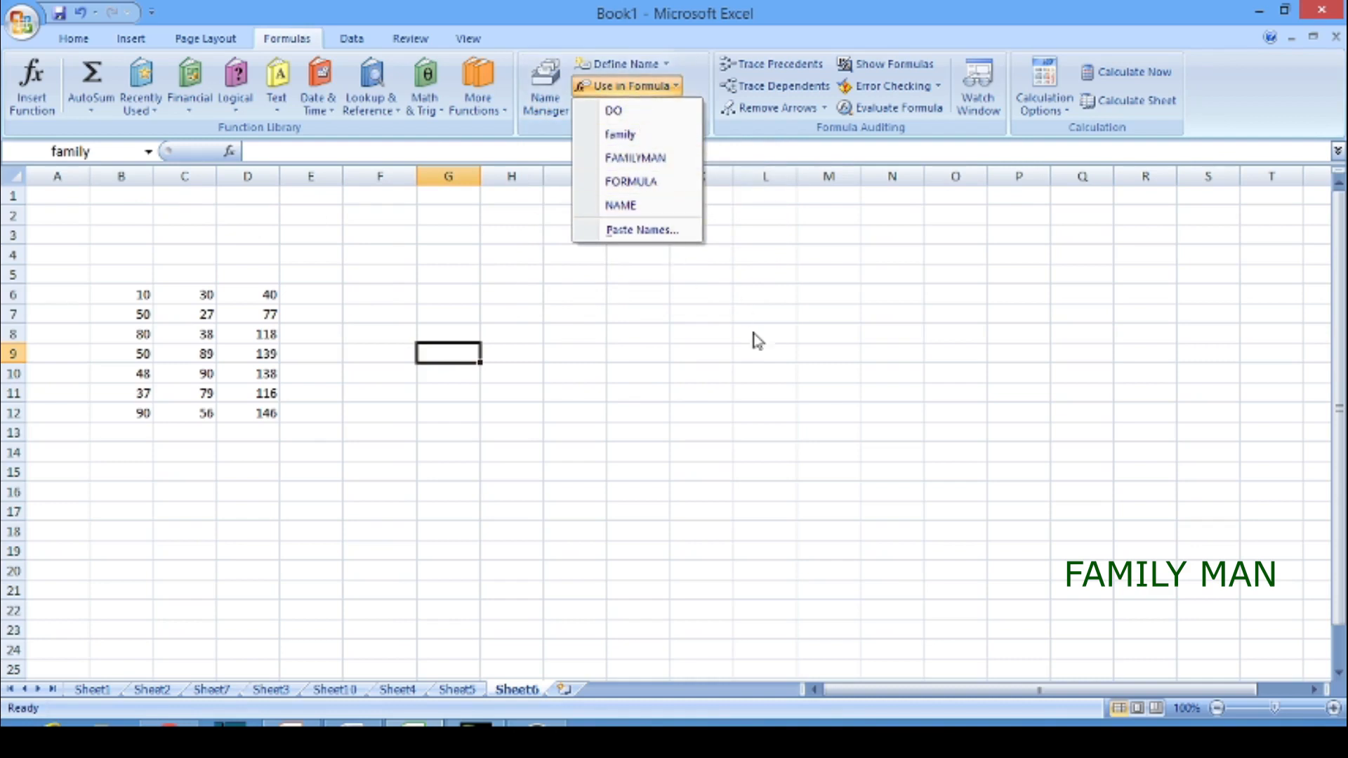
click(774, 381)
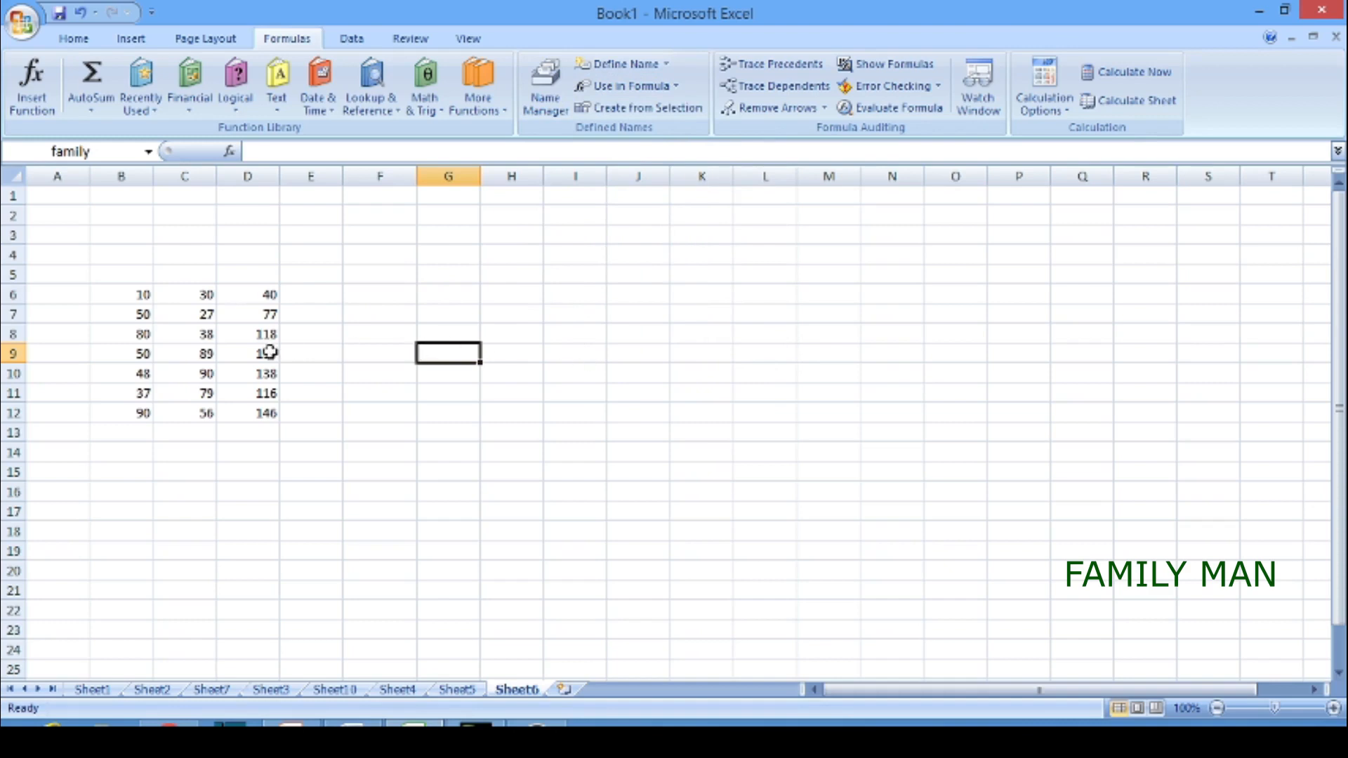
Step: Display the data commands and select the blank range A1:C4
click(323, 391)
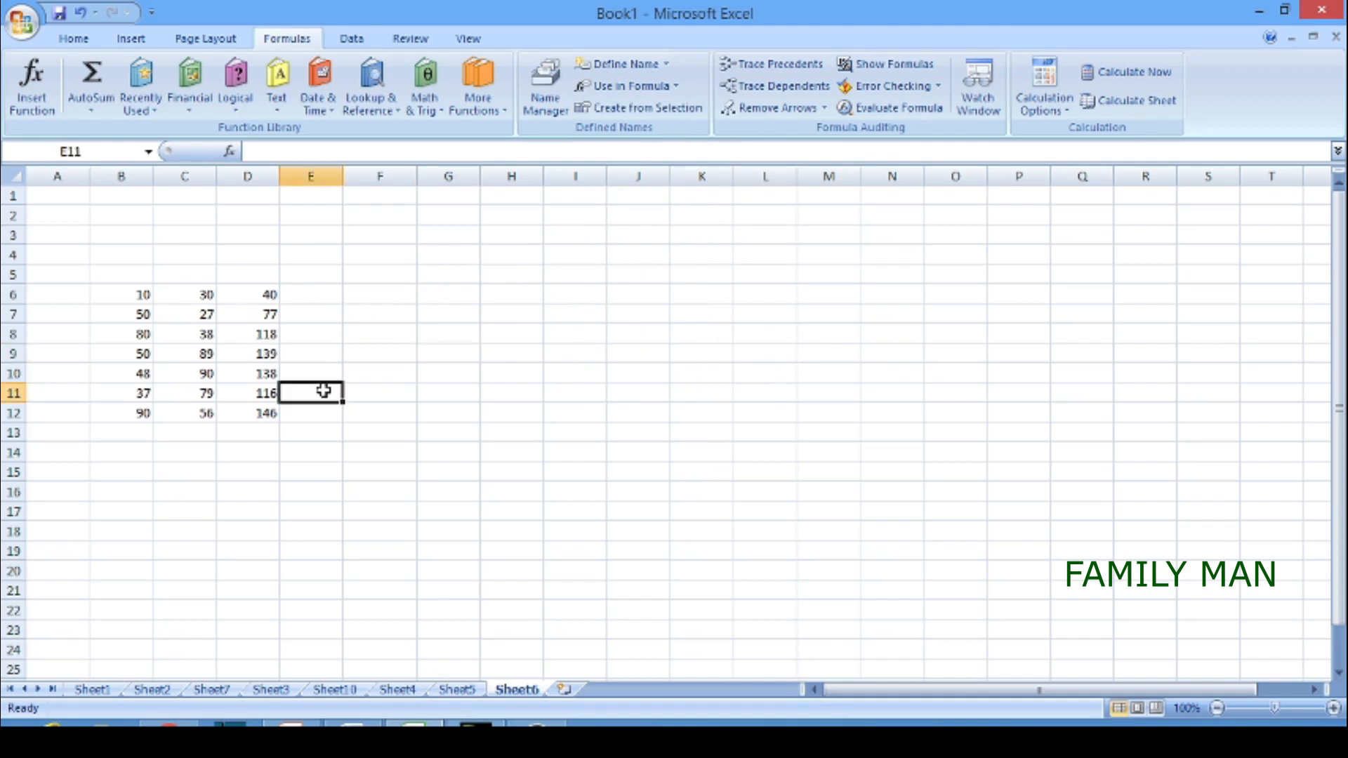
click(353, 40)
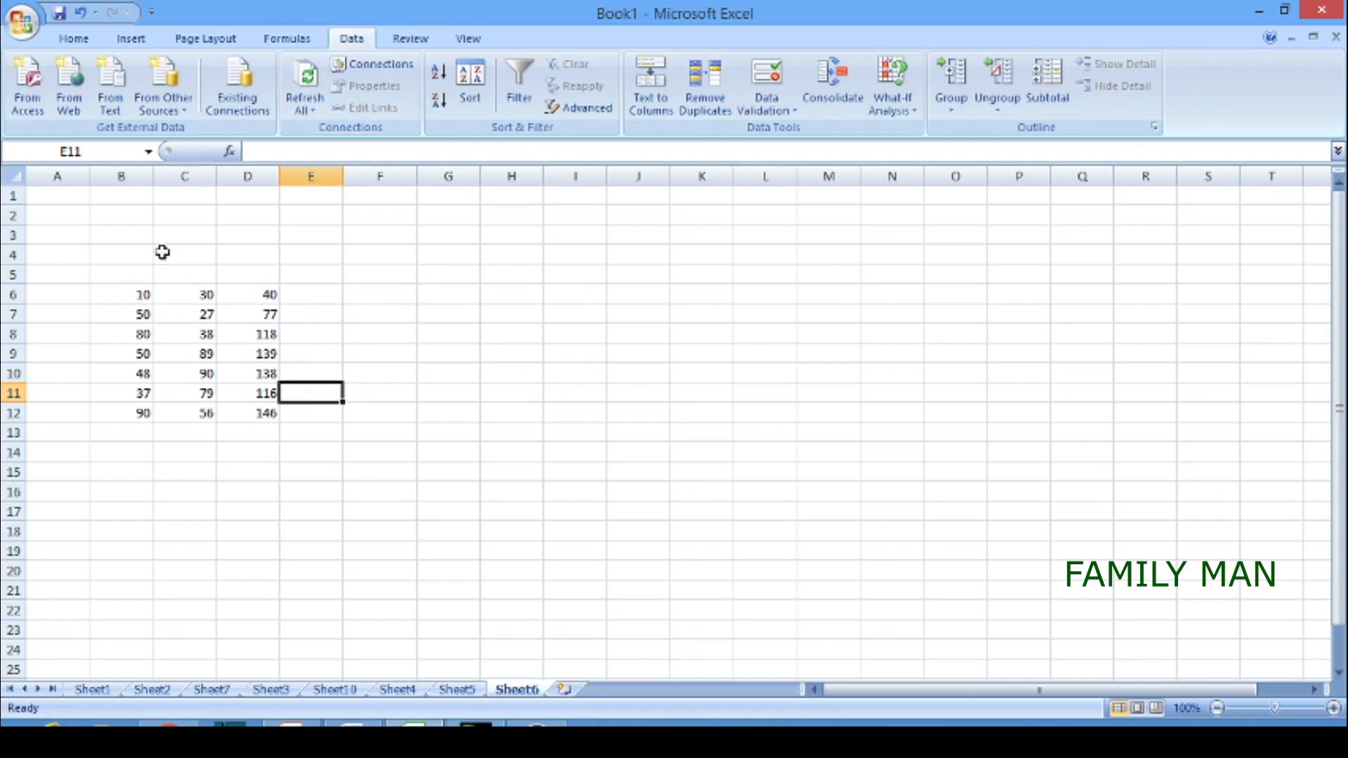
drag(164, 252, 50, 191)
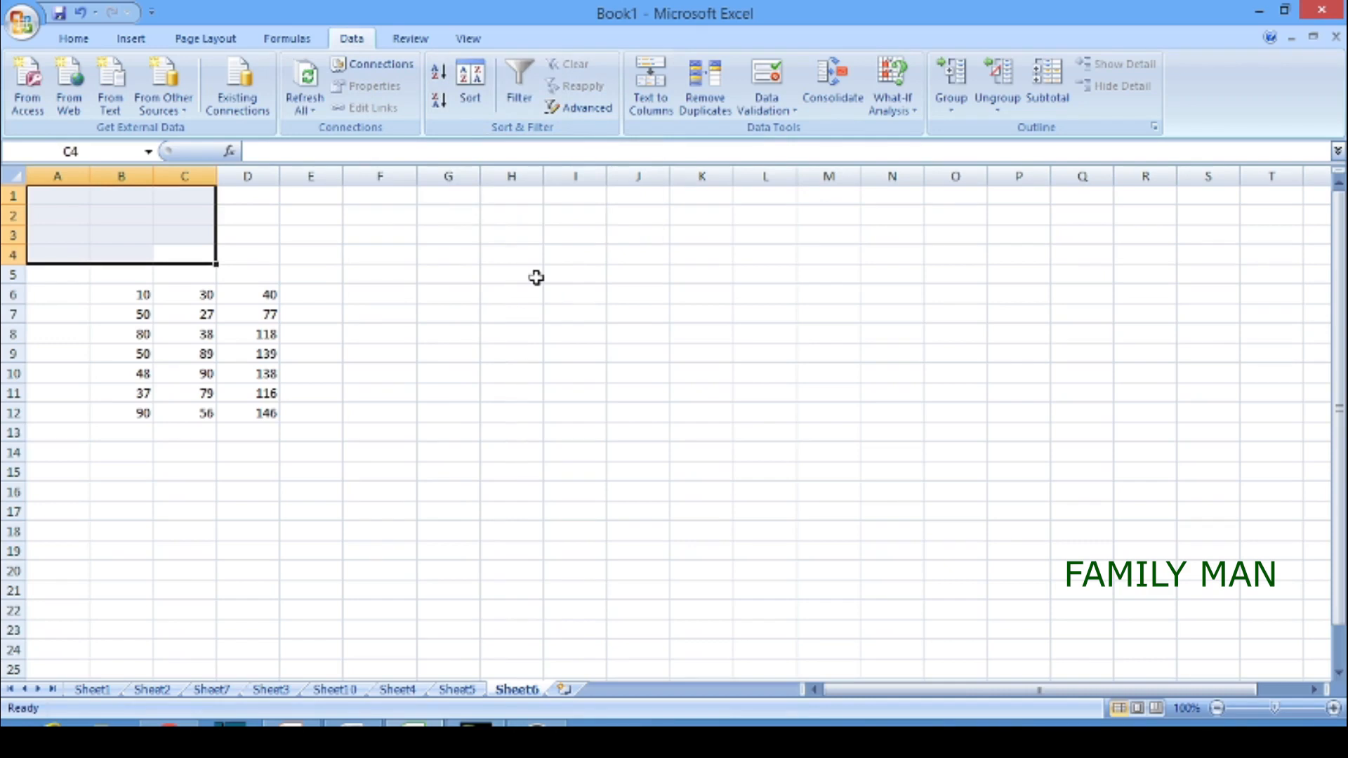
Step: Examine the Protect Workbook and Protect Sheet options without applying any protection
click(413, 44)
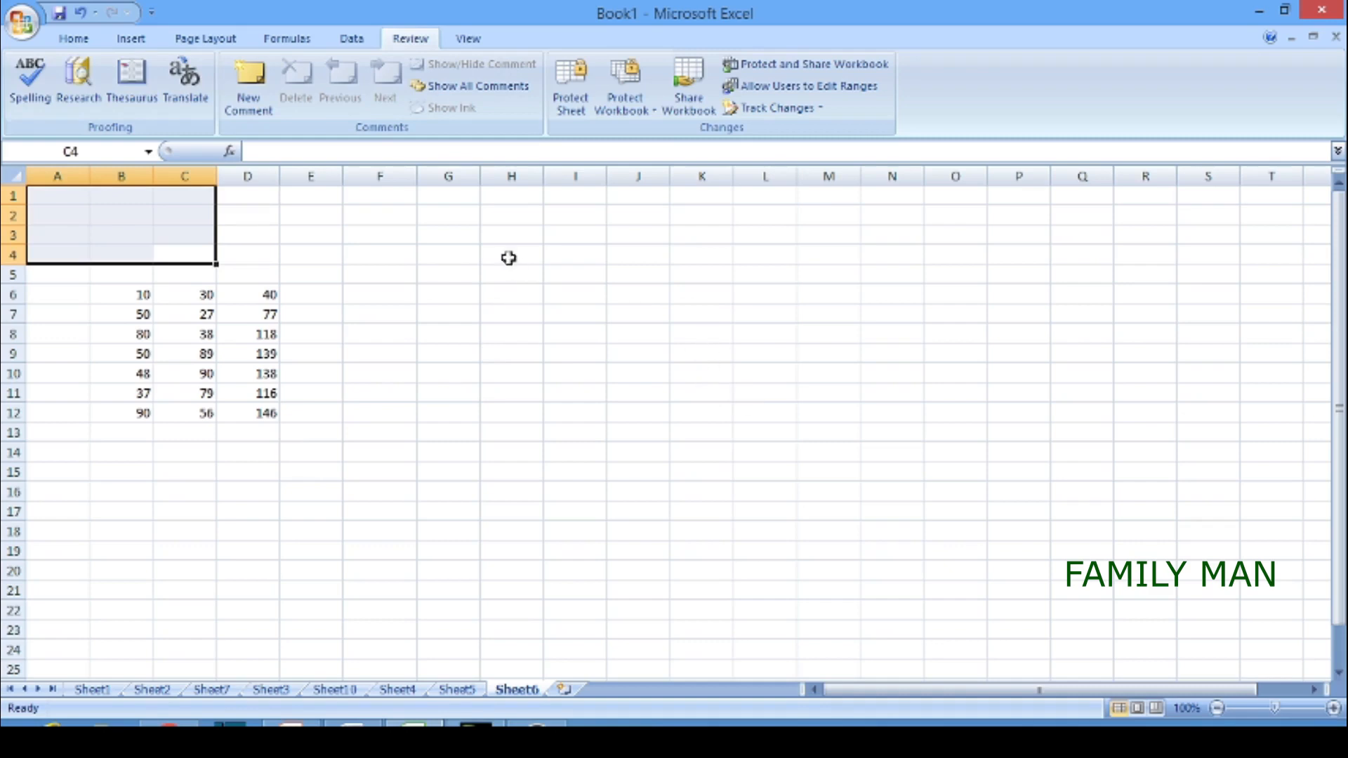
click(629, 97)
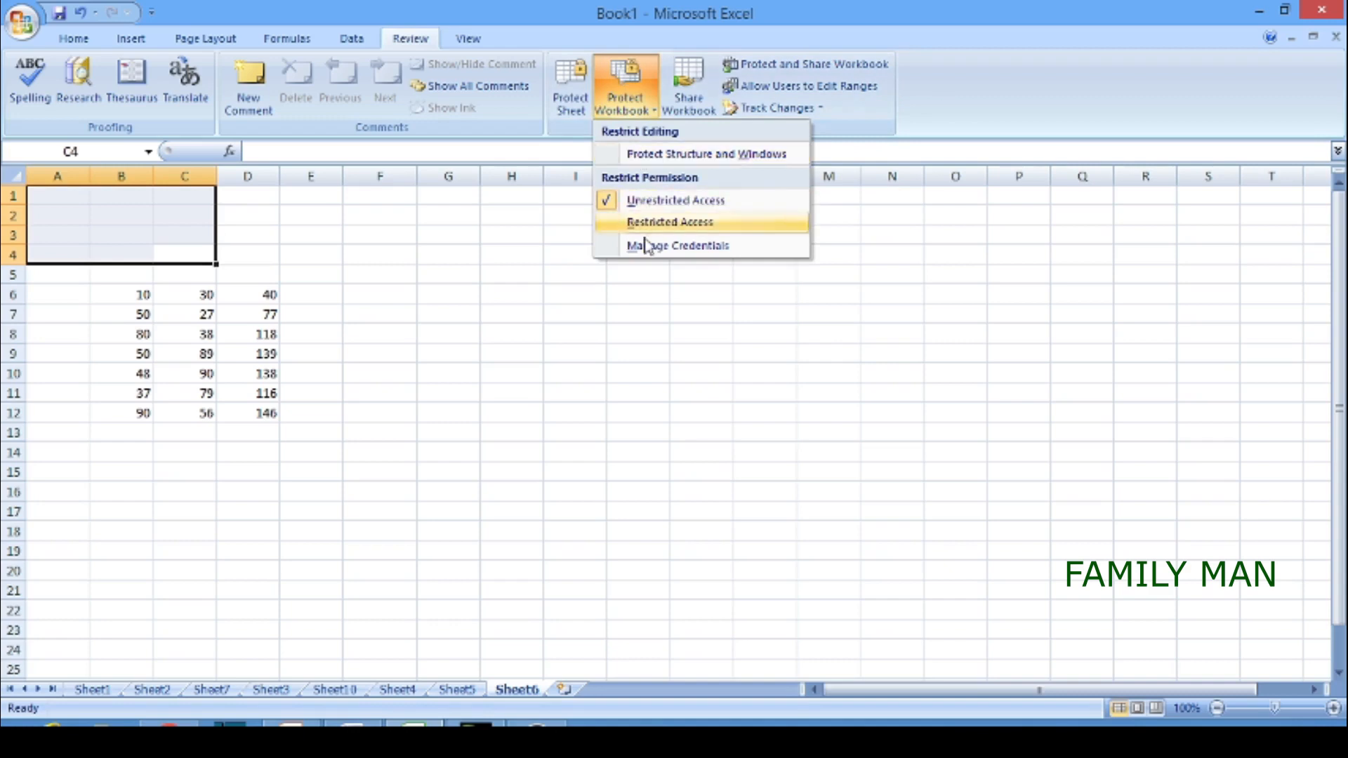
click(578, 112)
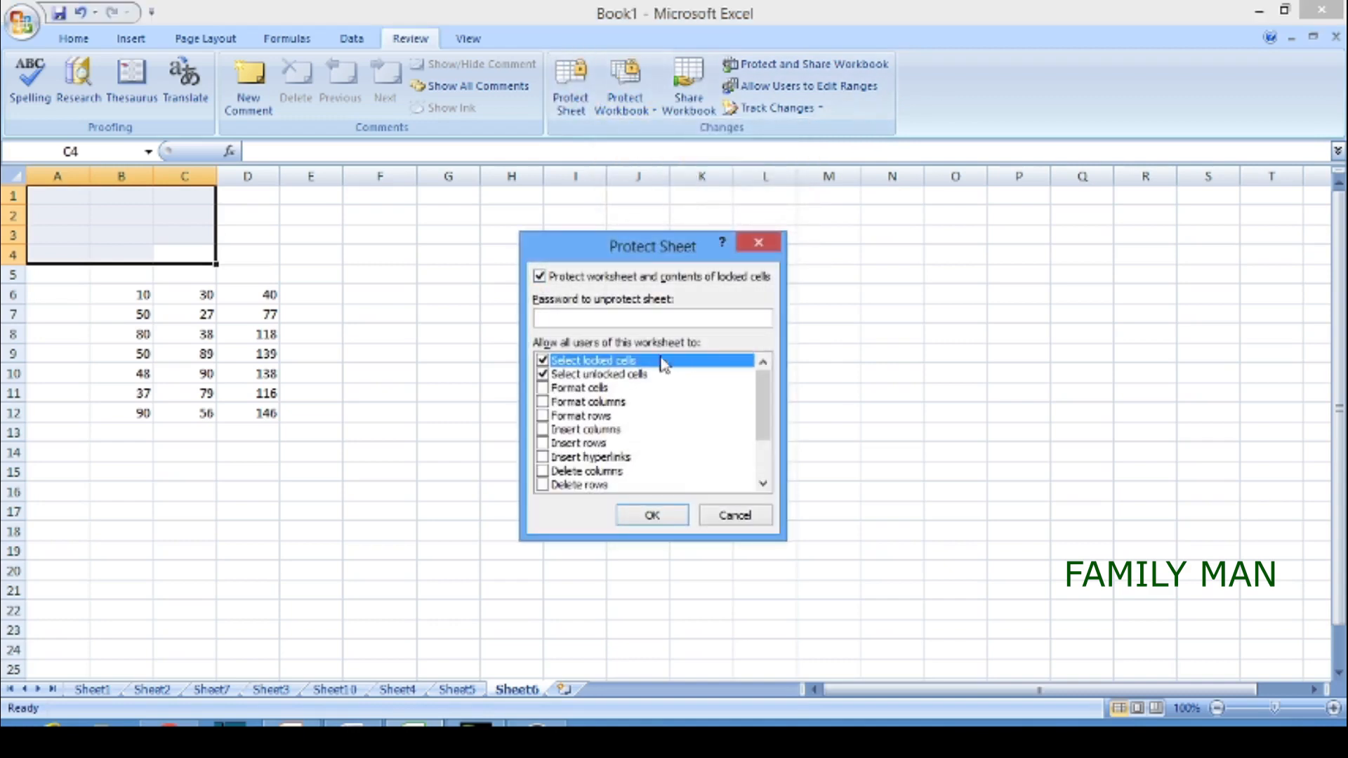
click(760, 244)
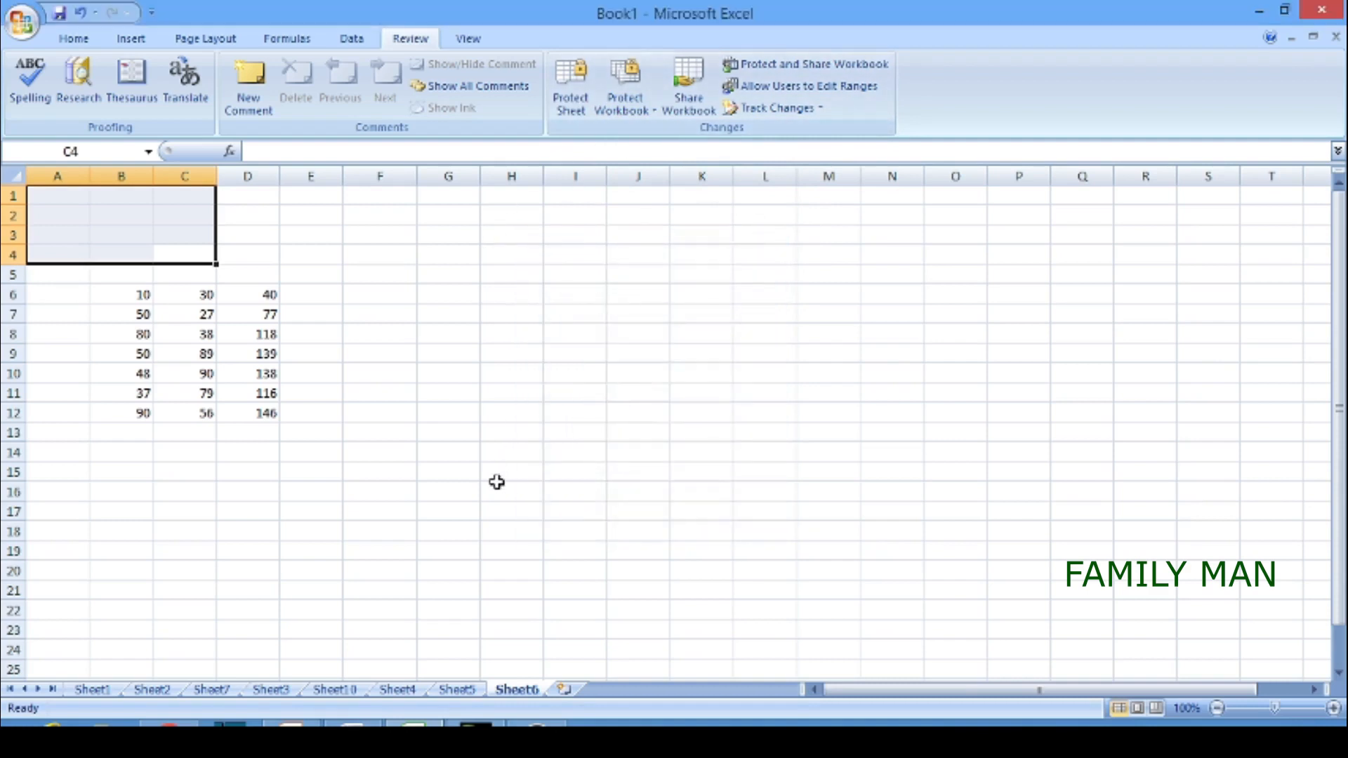
Step: Compare Sheet6 in Page Layout view and Page Break Preview, and return it to Normal view
click(467, 40)
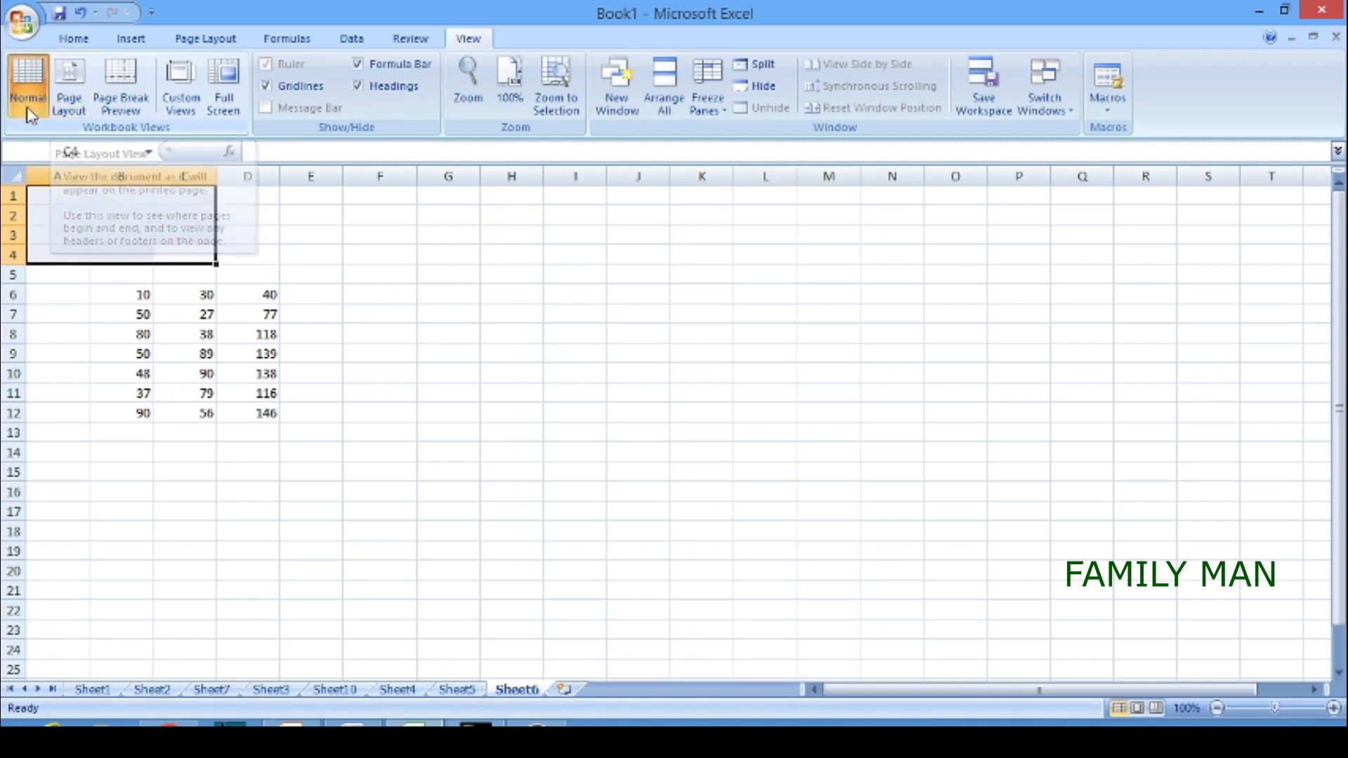
click(69, 89)
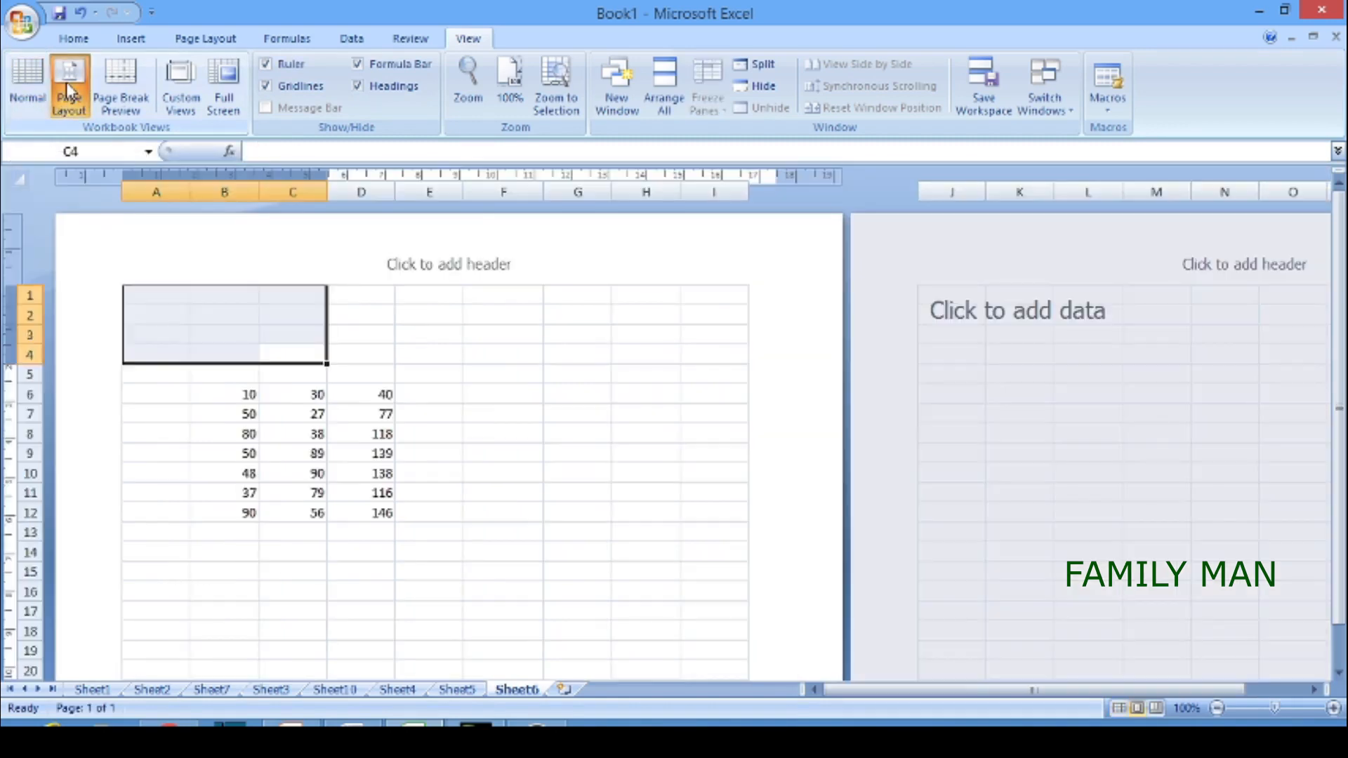
click(120, 90)
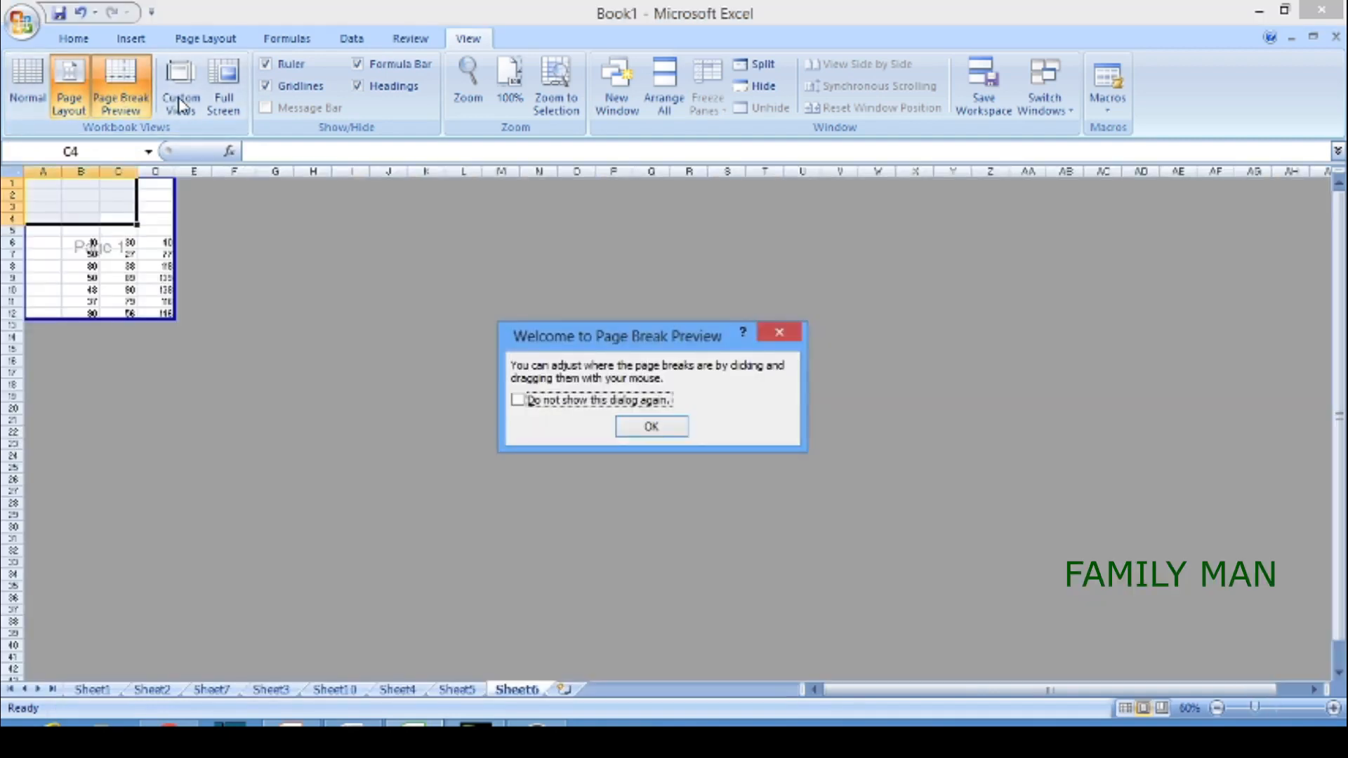
click(781, 334)
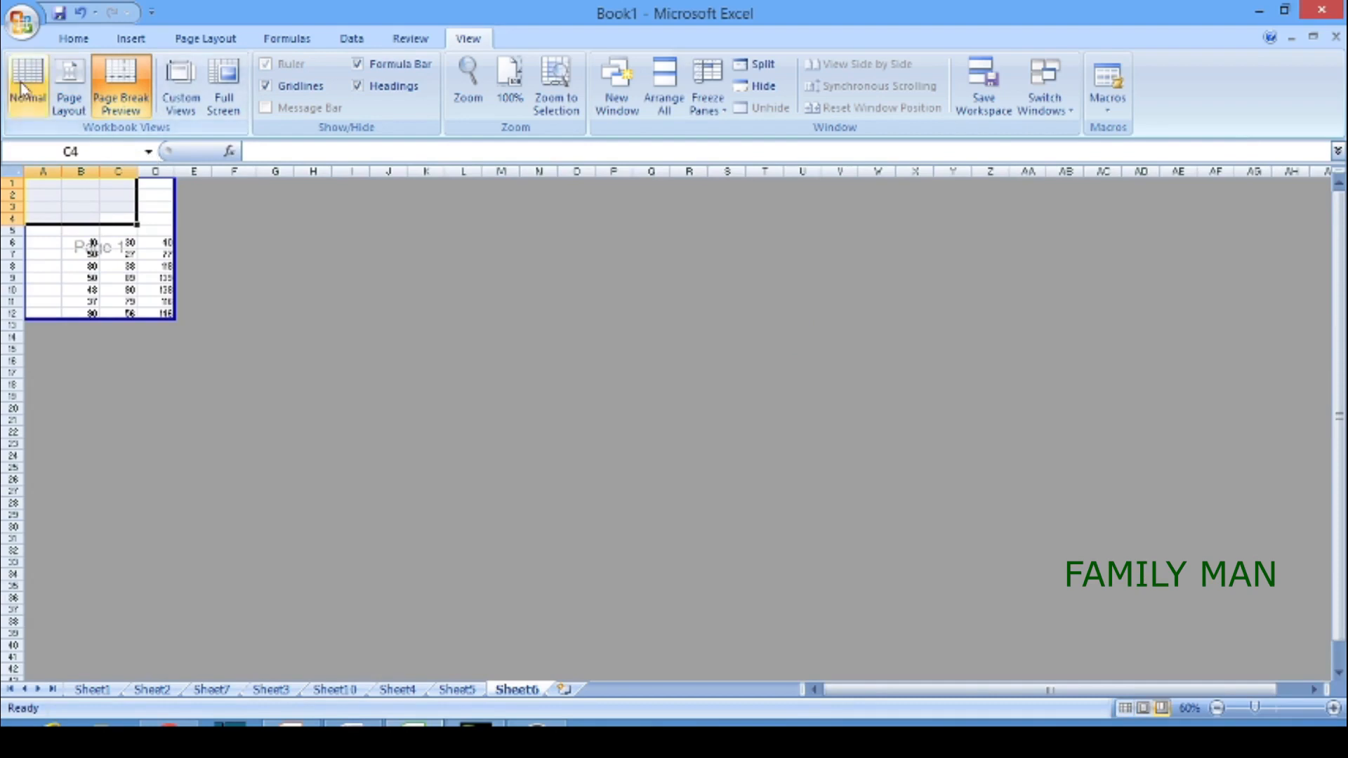
click(25, 90)
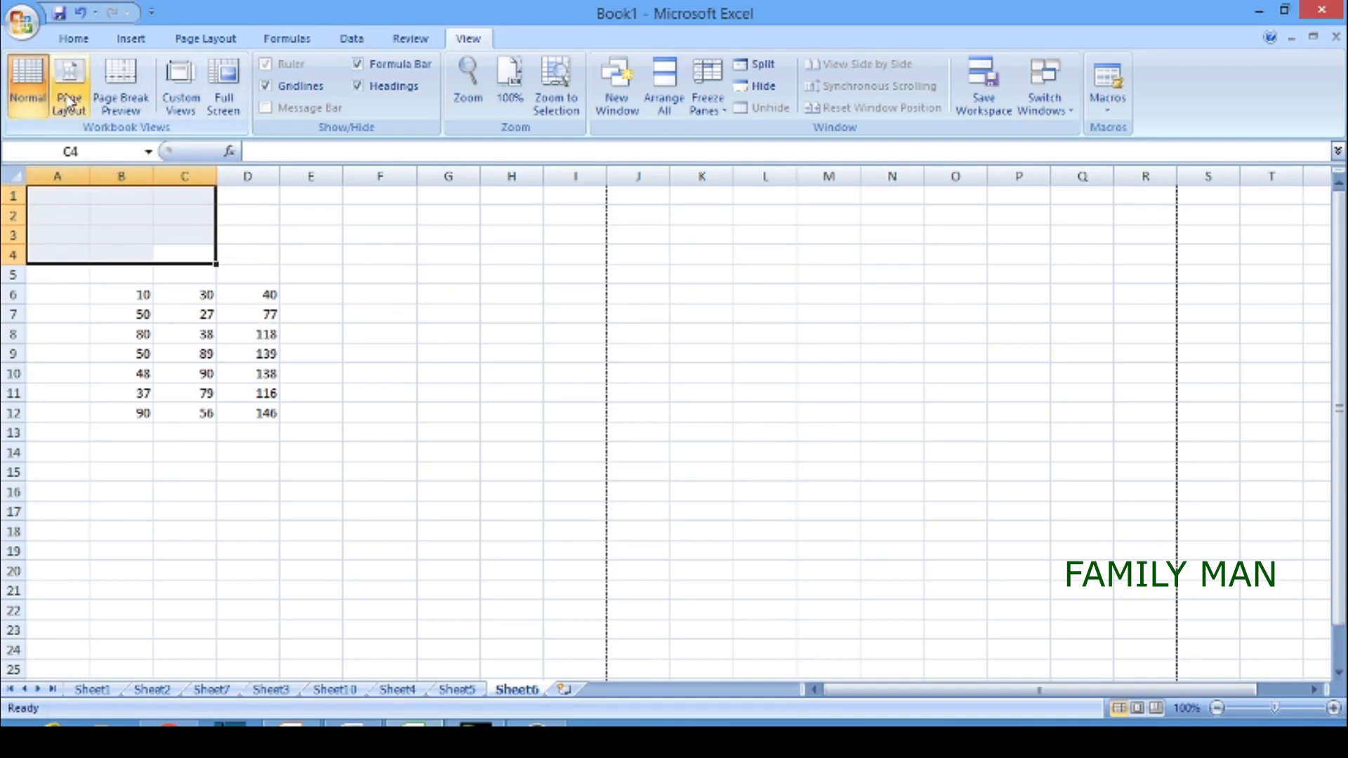
click(79, 115)
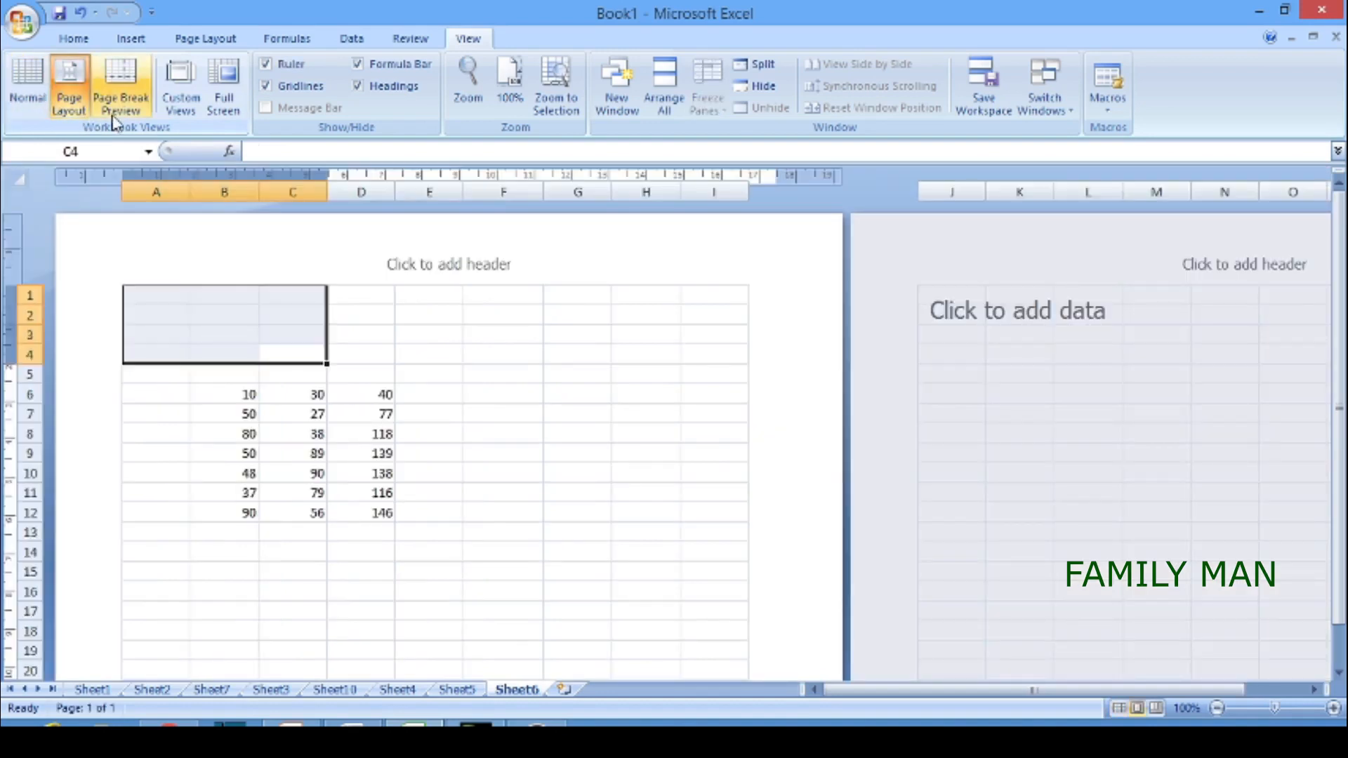
click(35, 104)
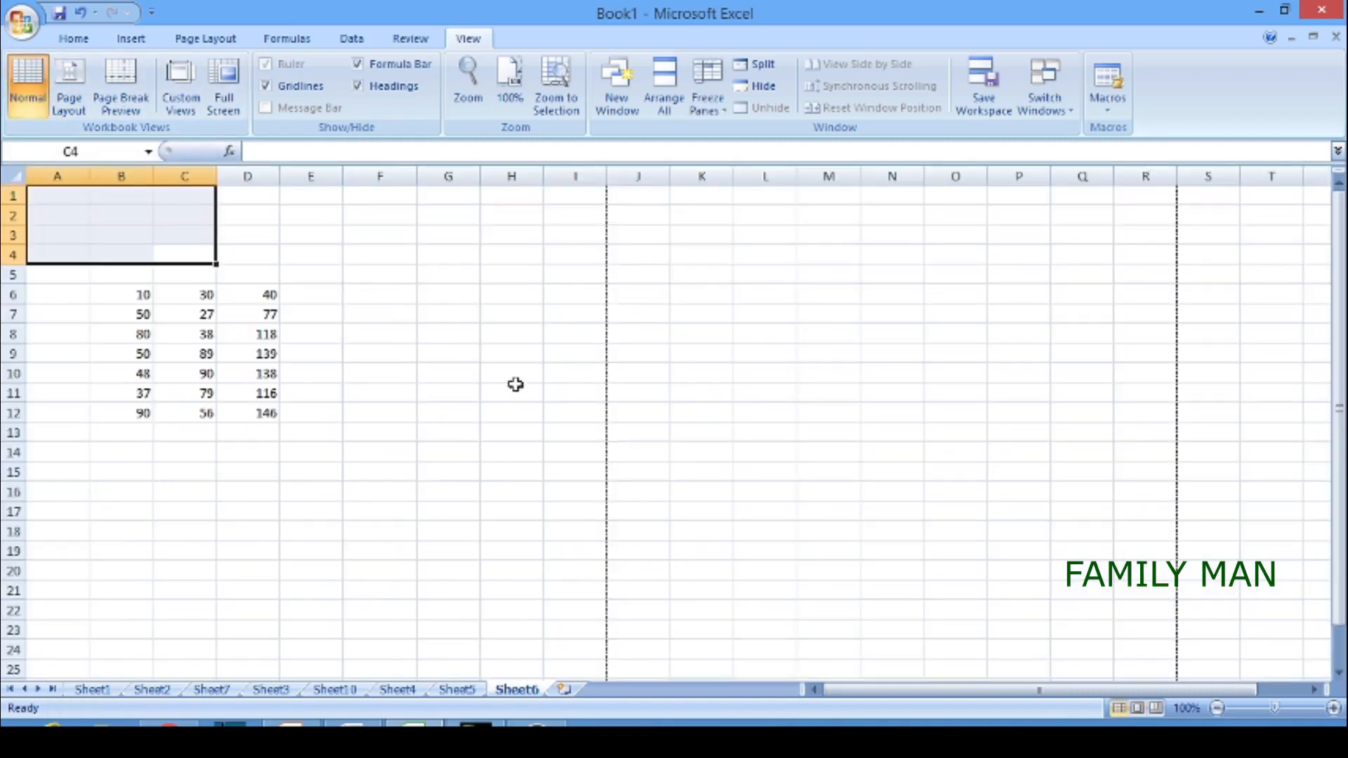